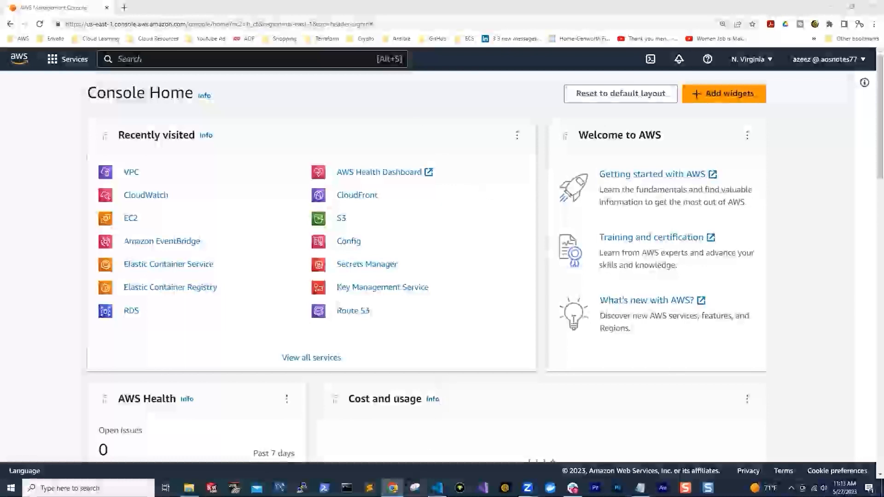
Switch to Visual Studio Code, open a terminal in the iac folder and run terraform apply.
left_click(438, 488)
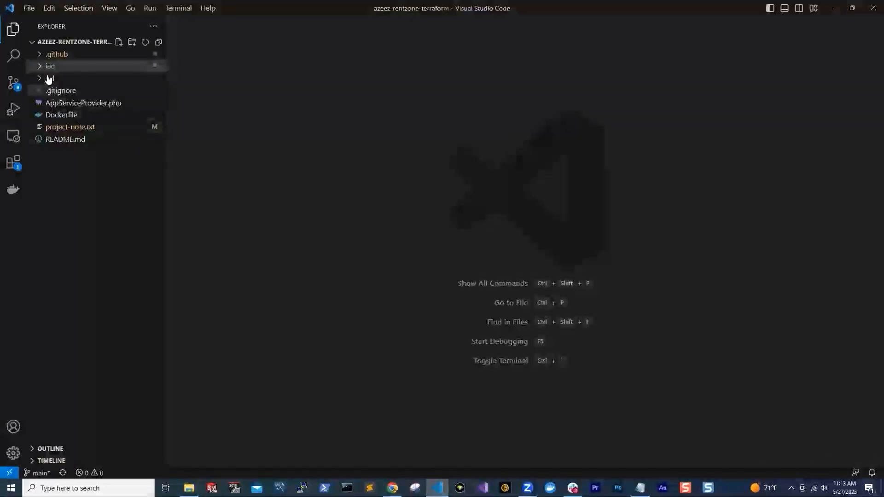
left_click(50, 66)
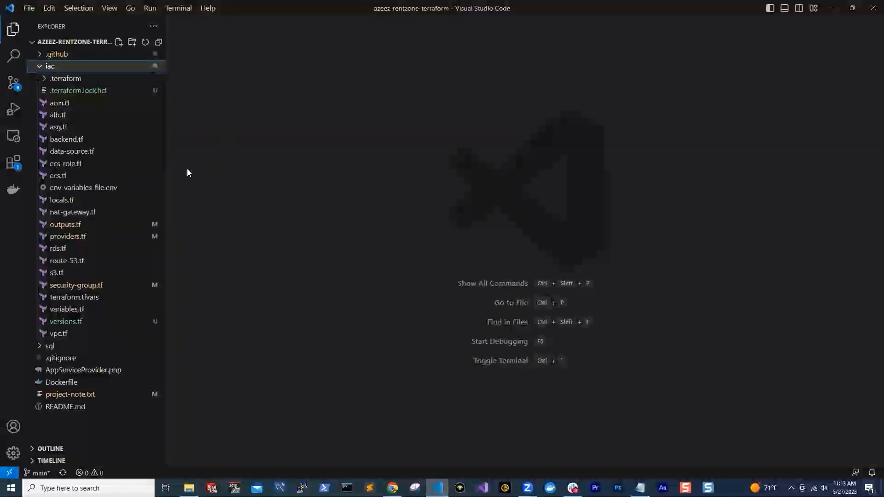
right_click(63, 154)
left_click(221, 206)
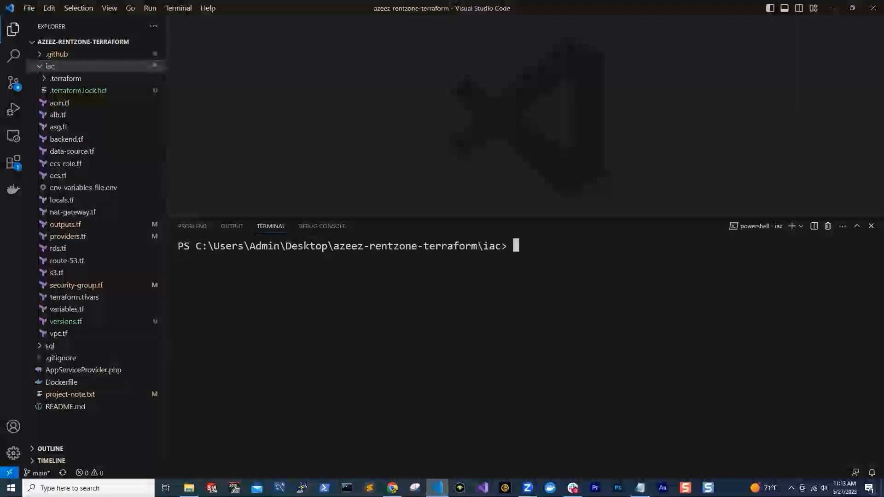
type("terraform apply")
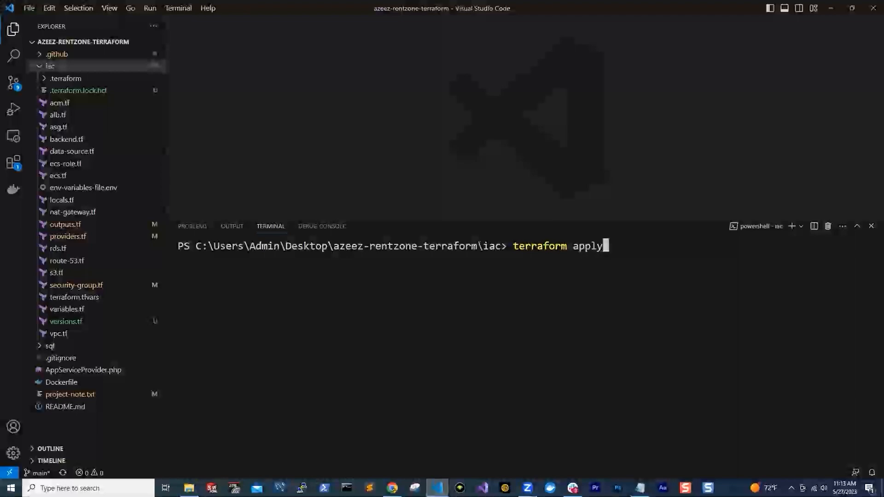
key("Return")
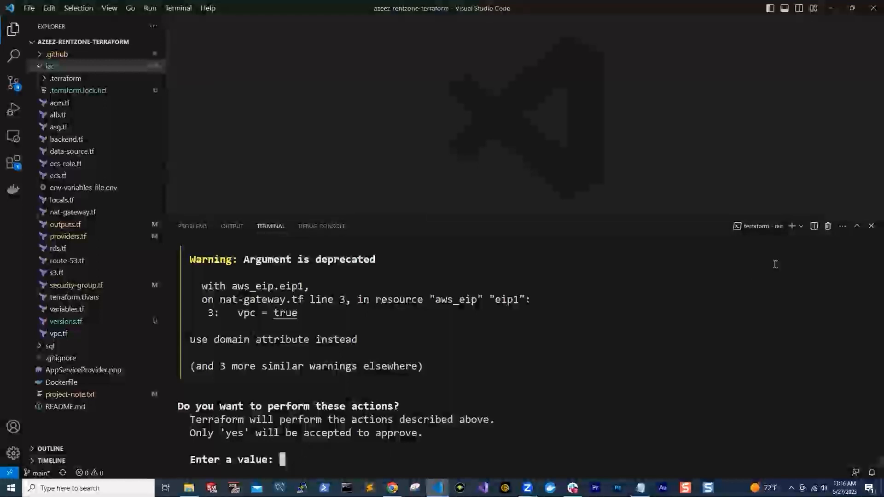
Kill the terminal while apply awaits approval, and run terraform apply again in a new terminal opened in the iac folder.
left_click(829, 227)
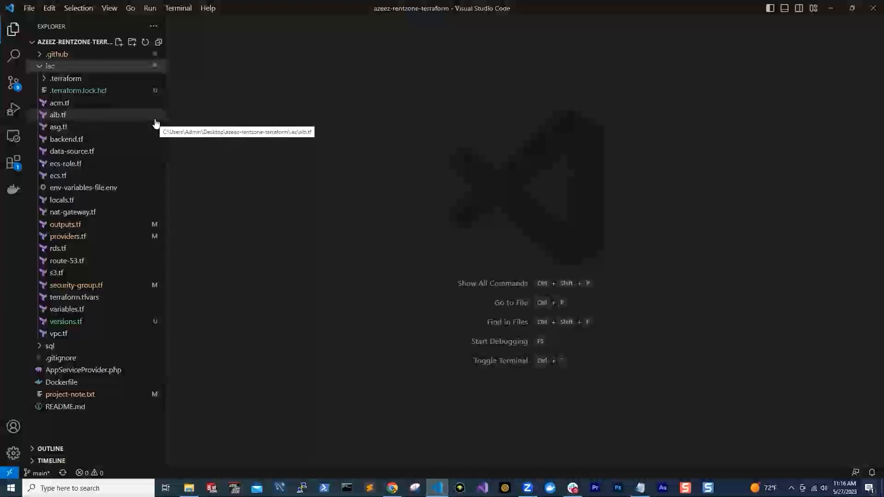
right_click(88, 143)
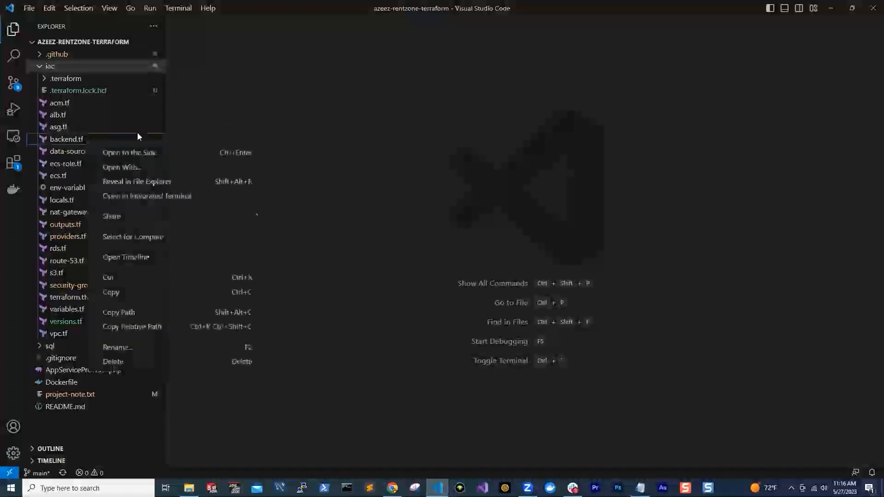
left_click(187, 196)
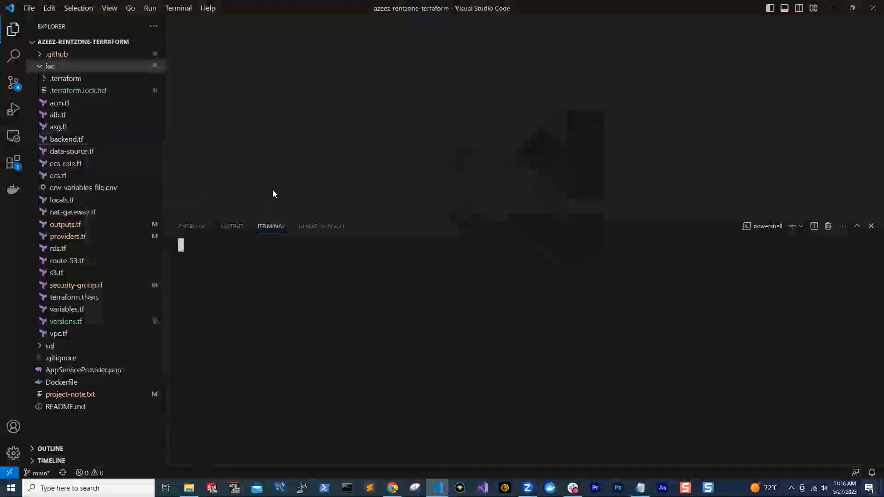
type("terraform apply")
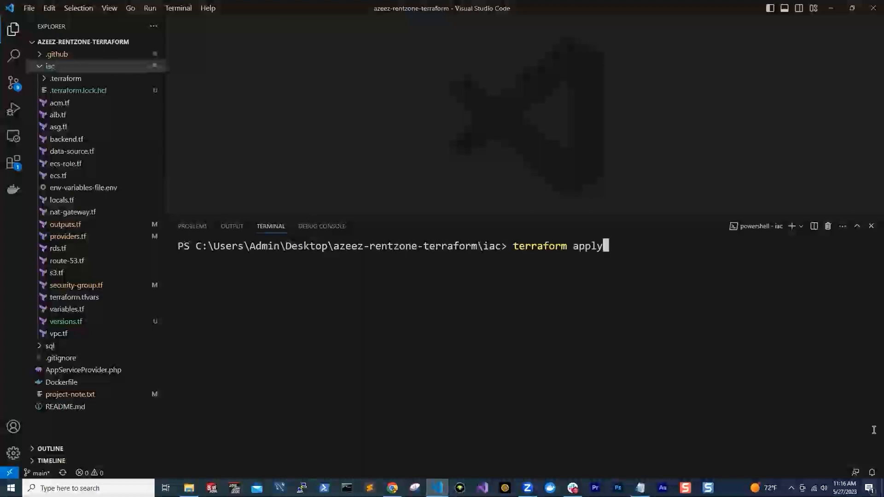
key("Return")
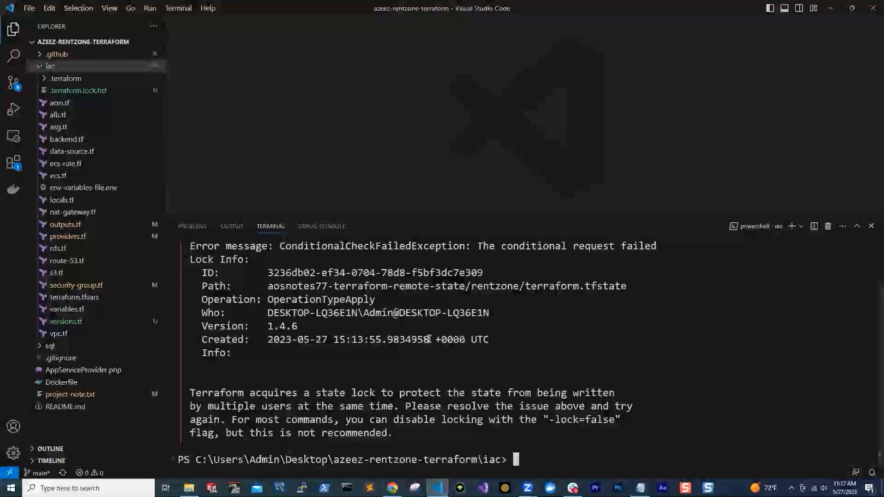
Enlarge the terminal area and highlight the lock ID in the error's lock info.
left_click_drag(519, 214, 504, 147)
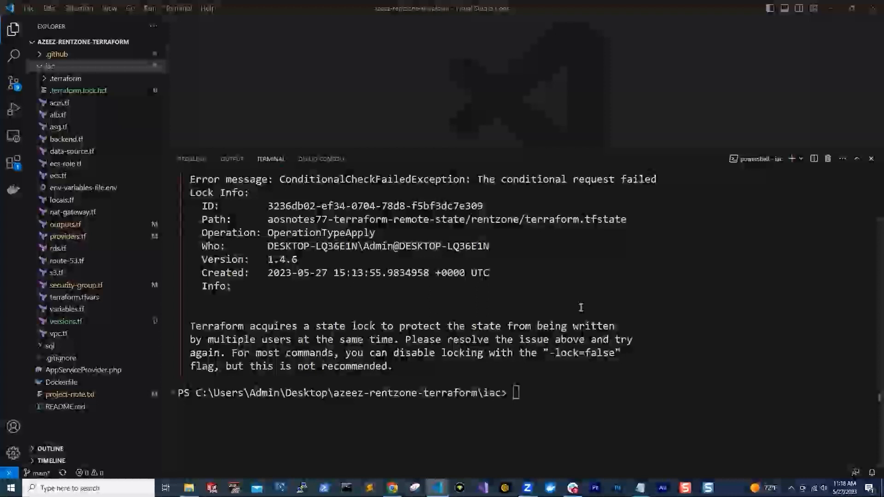
left_click_drag(481, 204, 267, 206)
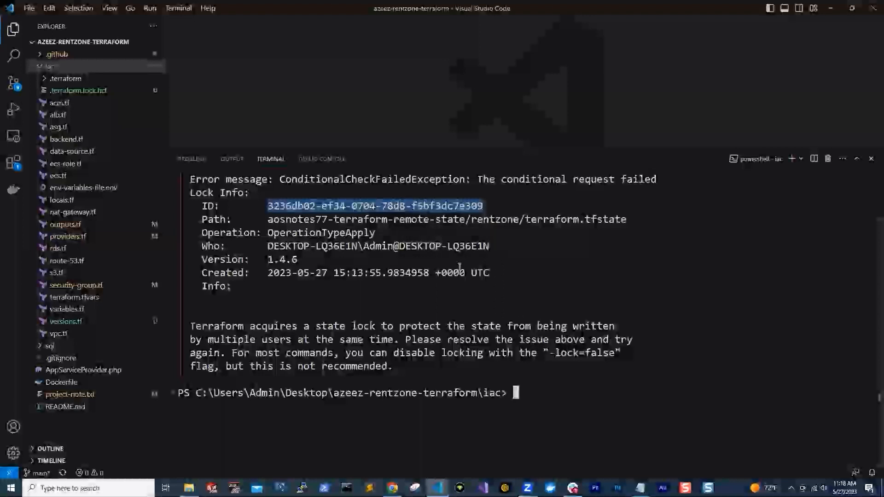
key("alt+Tab")
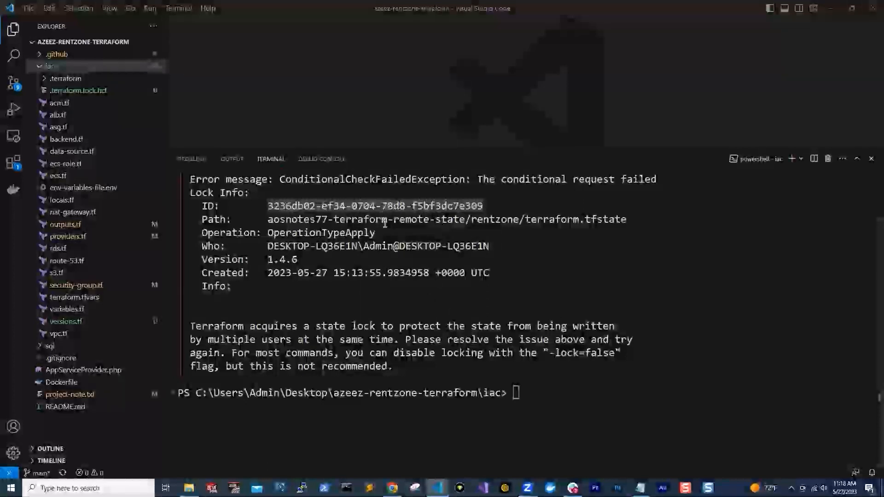
Switch to the AWS console in Chrome, find the DynamoDB service and explore the items of the terraform-state-lock table.
left_click(393, 488)
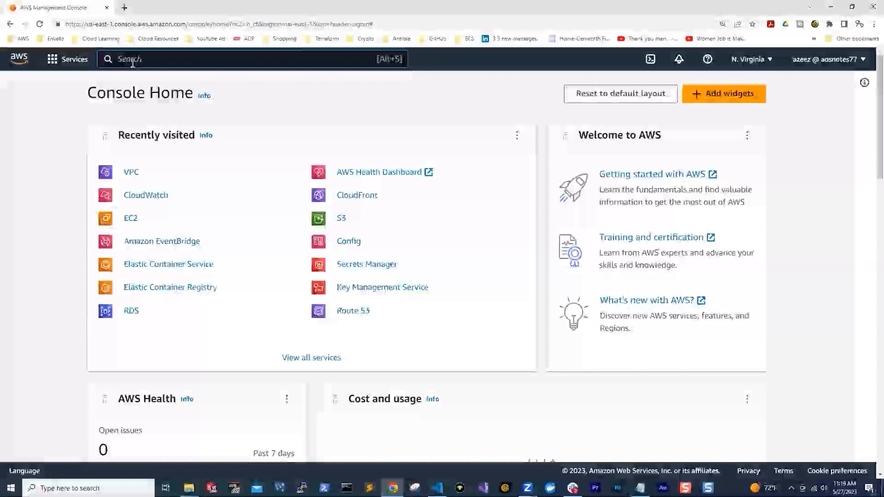
type("dyna")
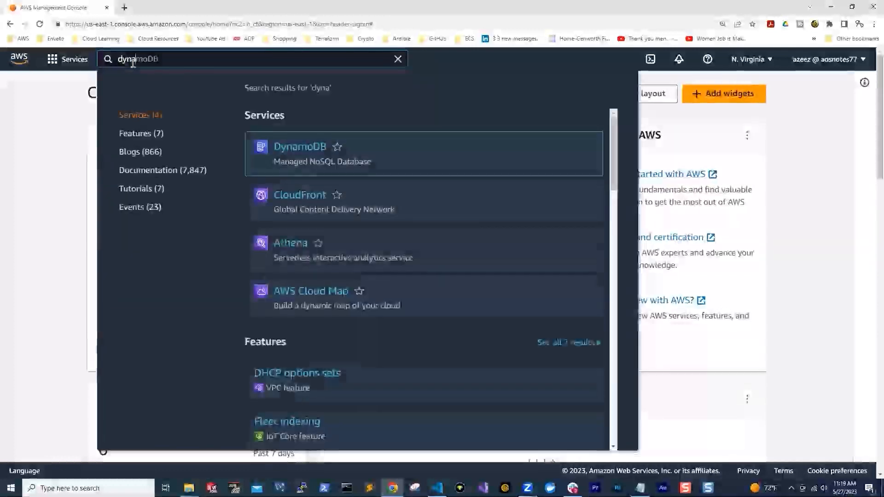
left_click(303, 152)
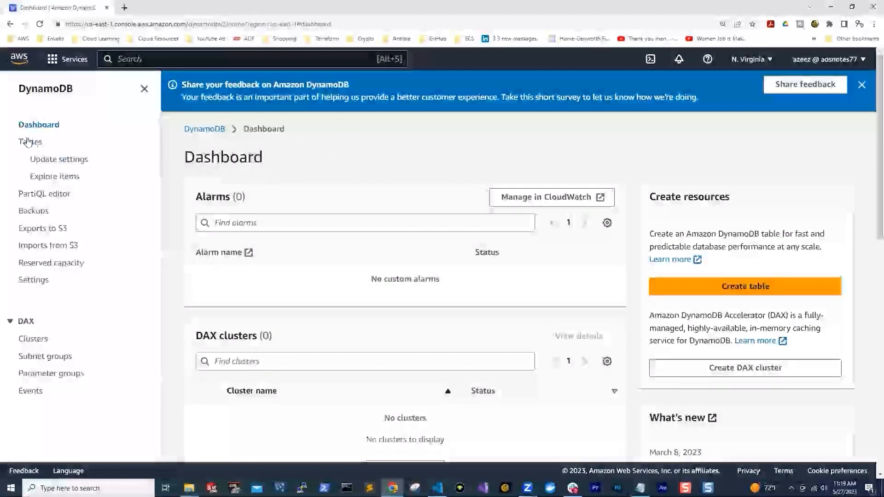
left_click(63, 178)
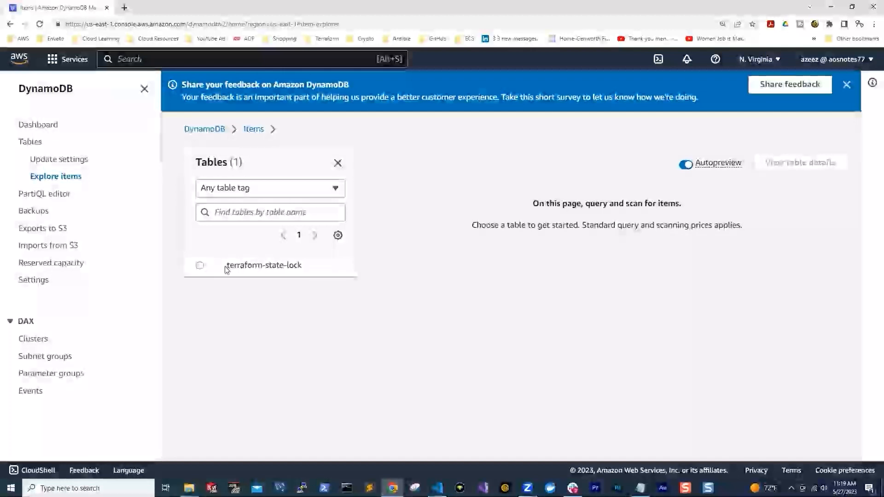
left_click(244, 268)
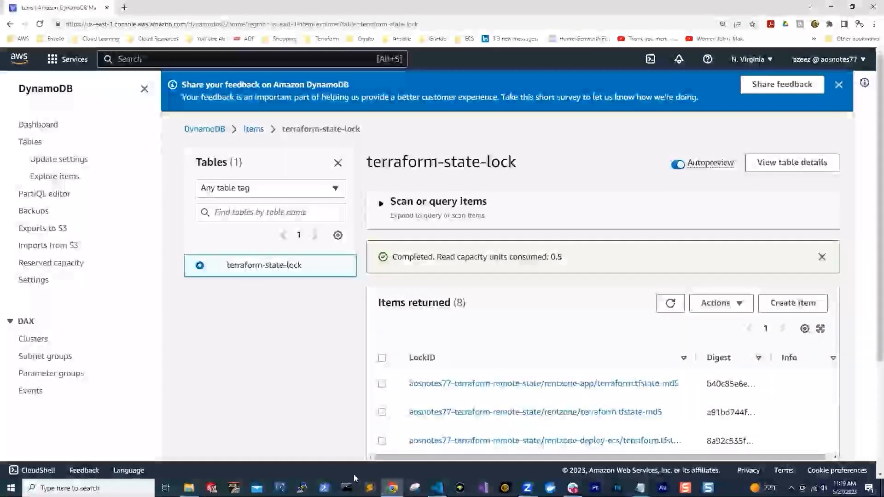
Back in Visual Studio Code, open backend.tf and highlight the dynamodb_table value.
left_click(438, 488)
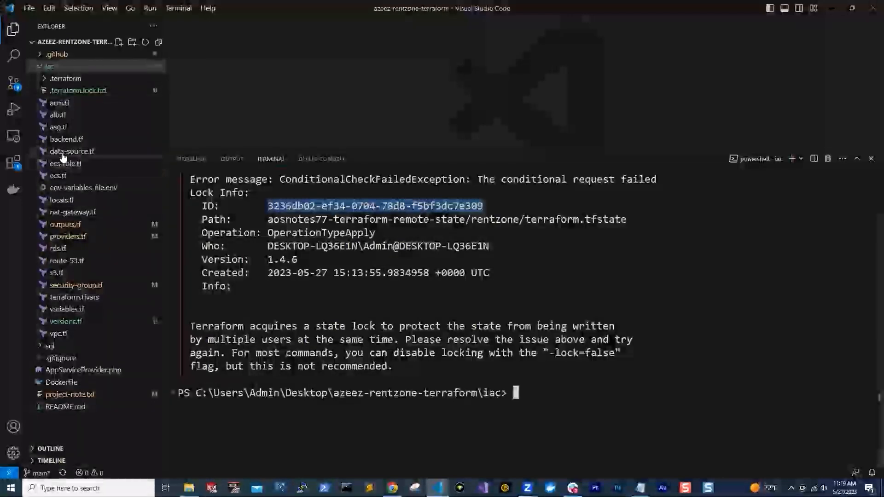
left_click(63, 139)
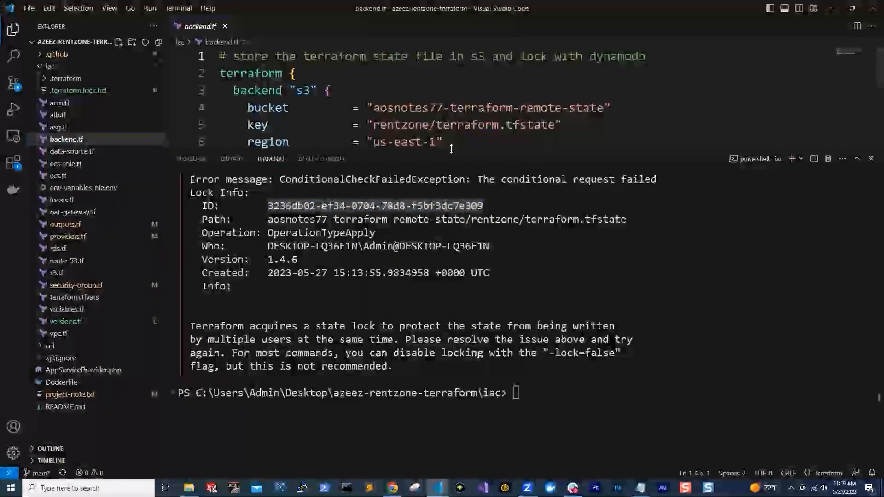
left_click_drag(452, 149, 460, 239)
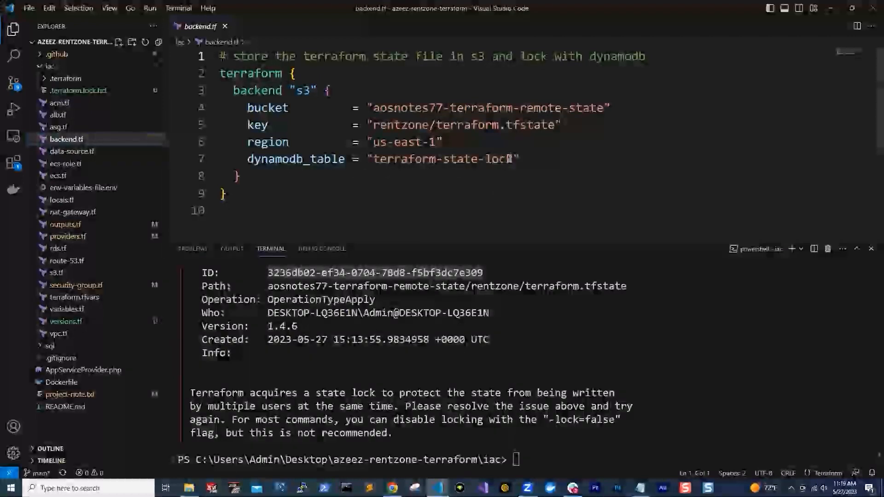
left_click_drag(511, 159, 373, 155)
Return to DynamoDB in Chrome and compare the Info value of the rentzone/terraform.tfstate item with the lock ID in the terminal.
left_click(392, 488)
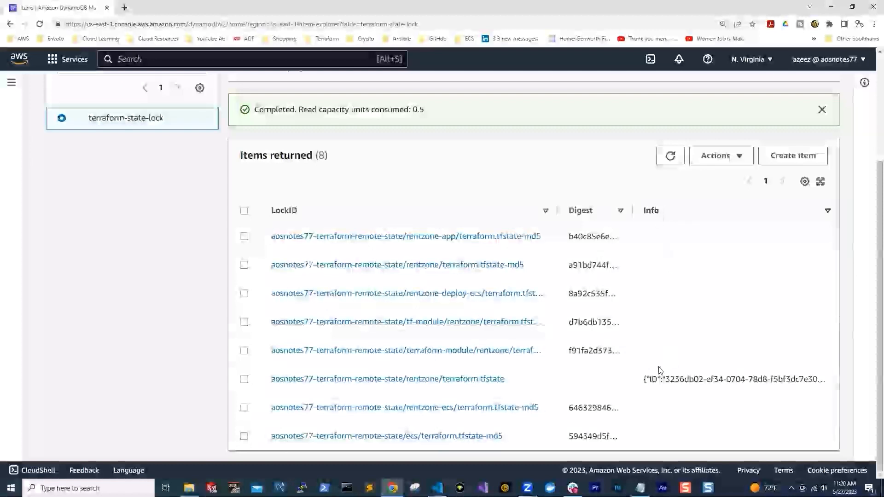
left_click_drag(644, 379, 789, 376)
left_click(613, 374)
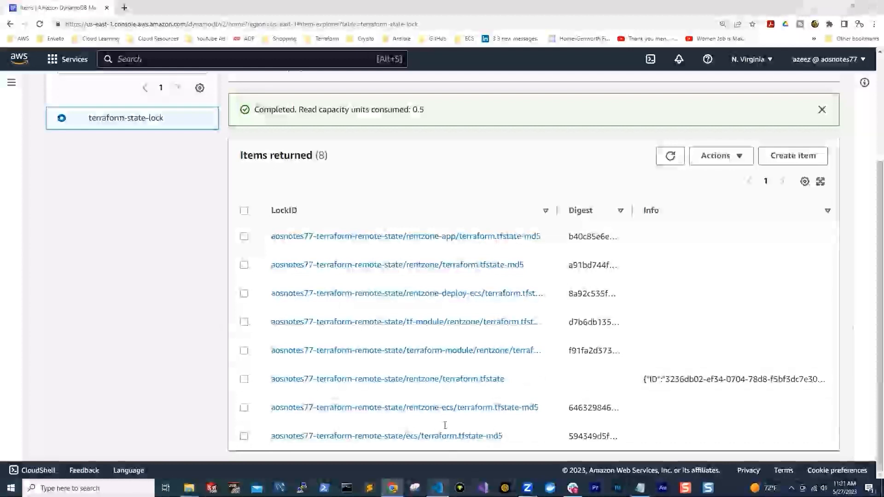
left_click(438, 488)
left_click(826, 9)
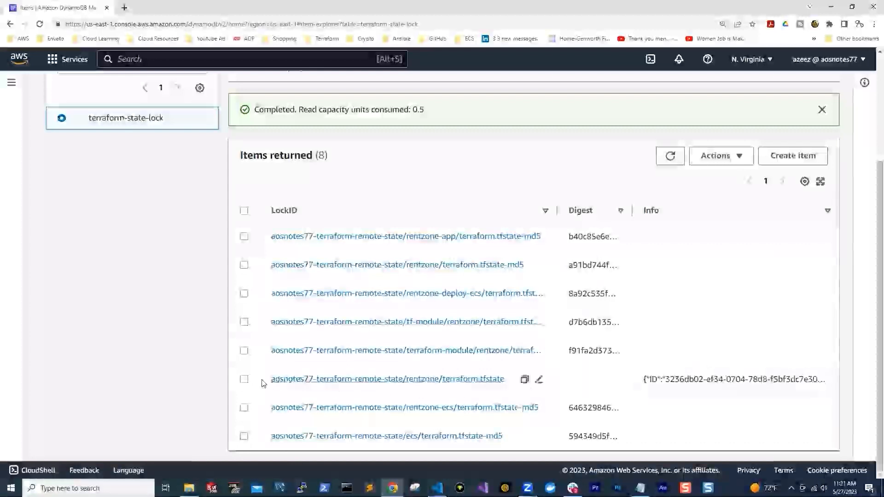
Delete the aosnotes77-terraform-remote-state/rentzone/terraform.tfstate item from the terraform-state-lock table.
left_click(243, 380)
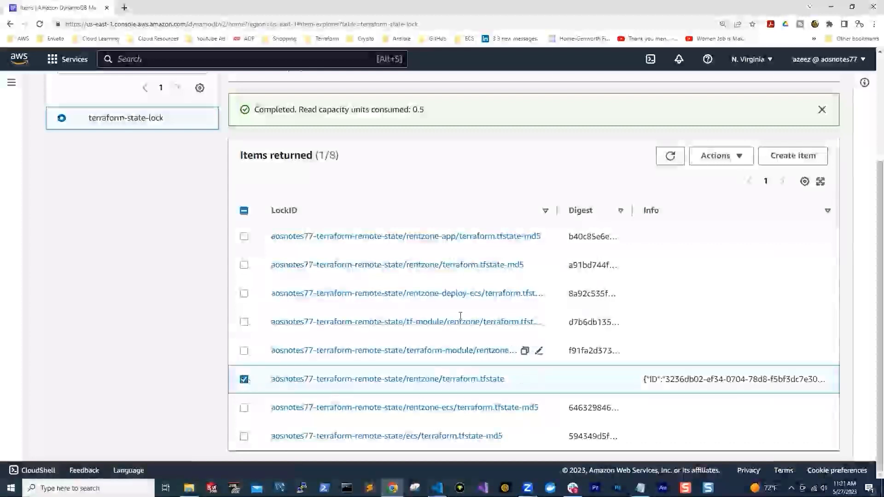
left_click(737, 157)
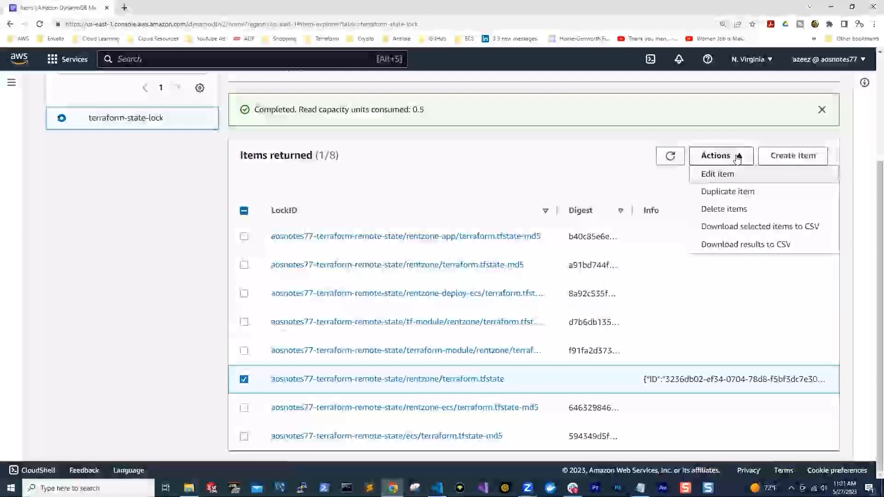
left_click(737, 211)
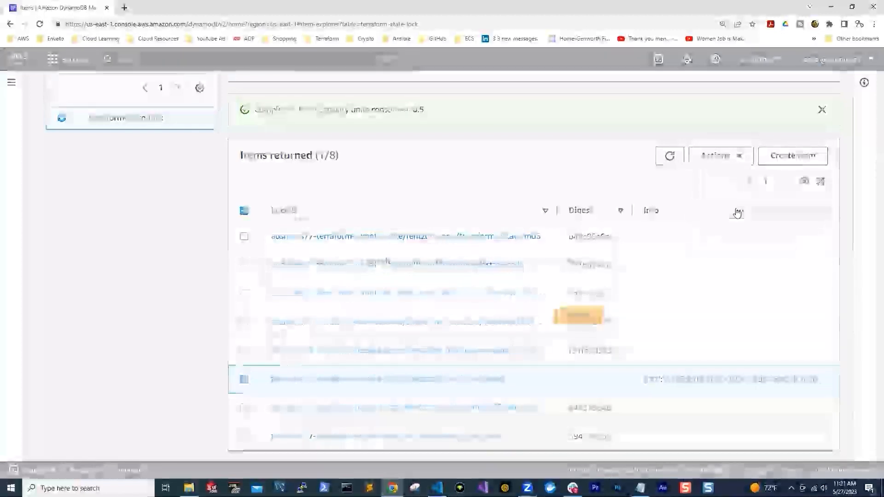
left_click(583, 312)
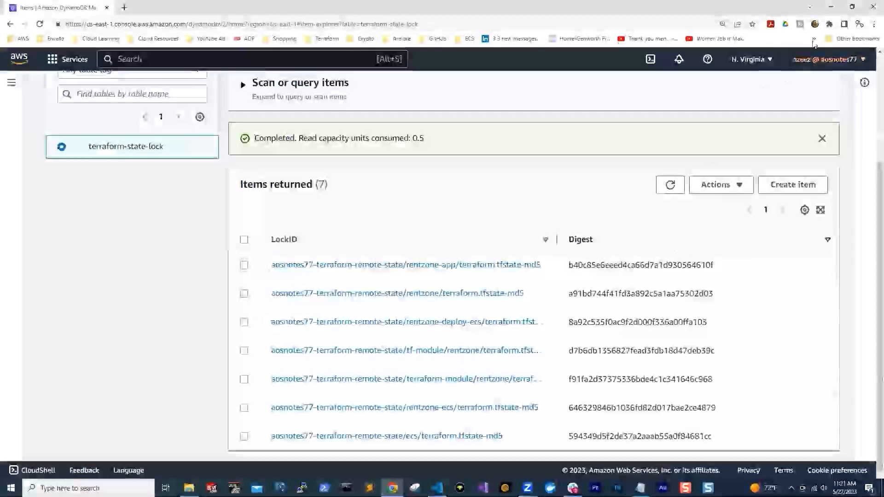
Minimize Chrome, return to Visual Studio Code and rerun terraform apply in the existing terminal.
left_click(831, 8)
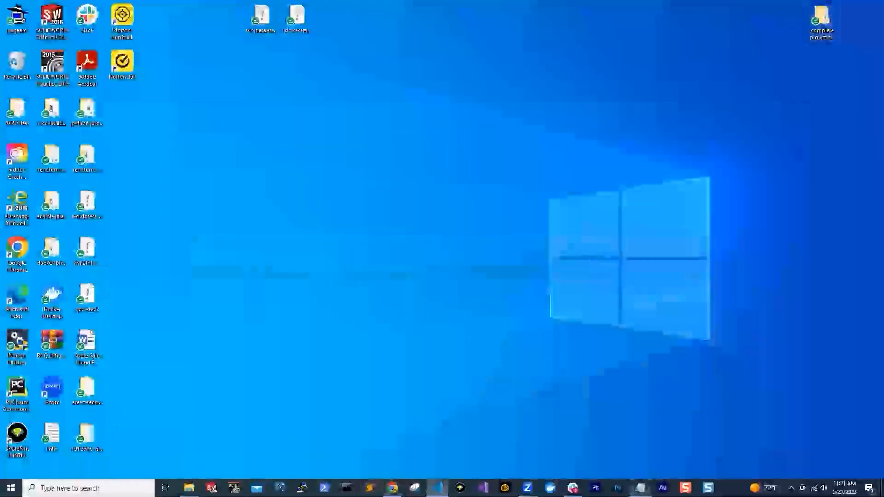
left_click(437, 488)
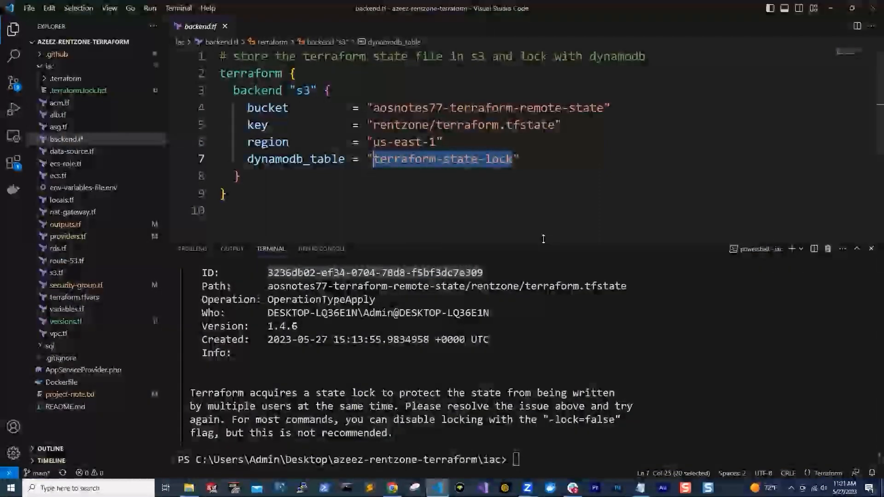
left_click_drag(544, 241, 540, 201)
left_click(562, 422)
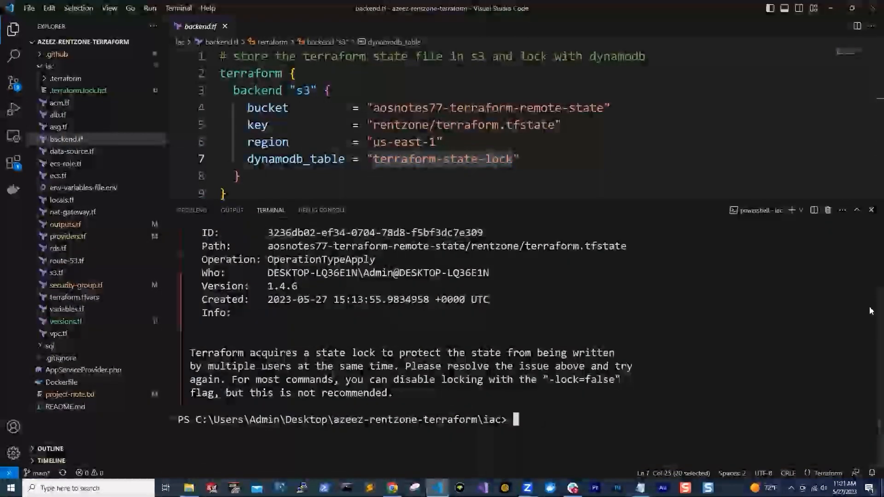
key("Up")
key("Return")
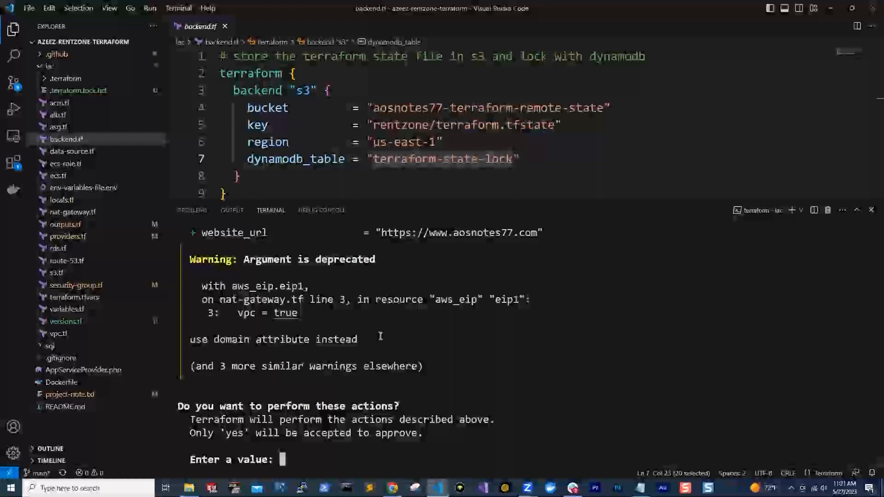
Interrupt the pending apply by killing its terminal, and rerun terraform apply from a new terminal at the location of backend.tf.
left_click(827, 212)
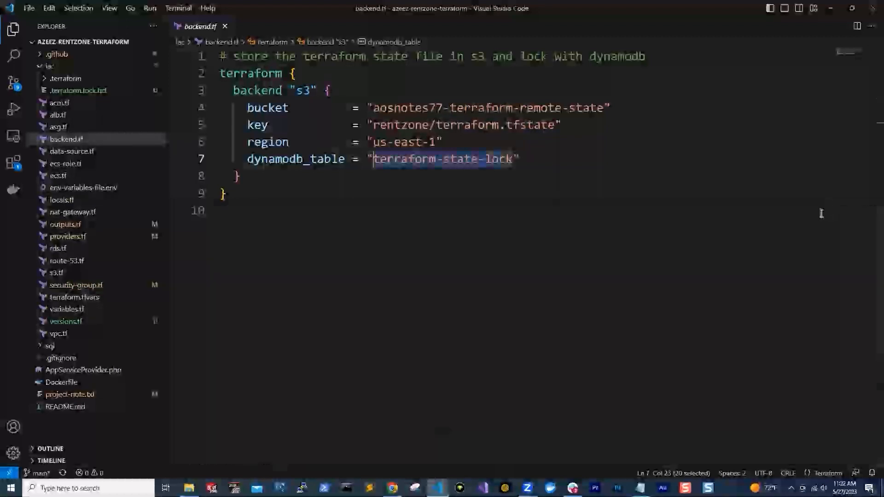
right_click(116, 141)
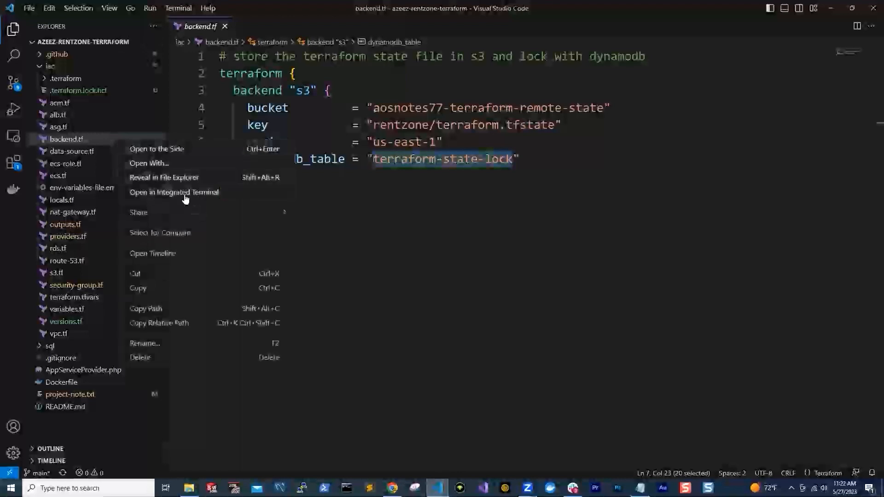
left_click(156, 191)
key("Up")
key("Return")
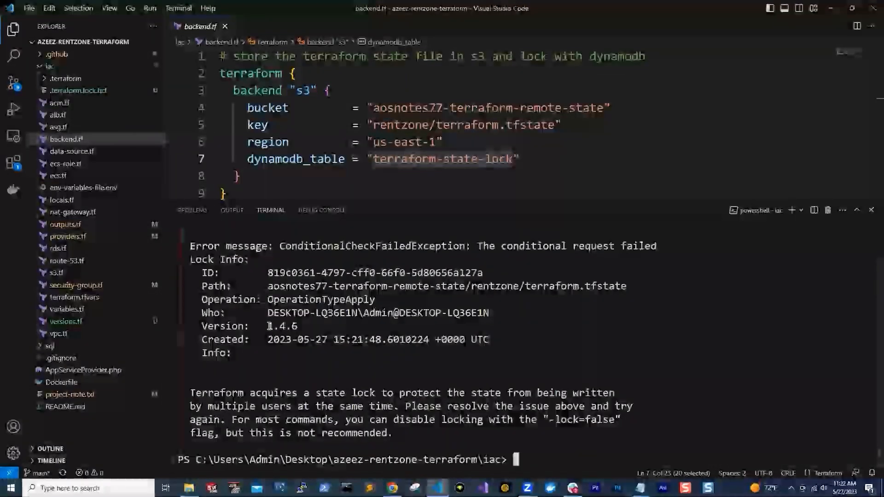
Return to Chrome, refresh the terraform-state-lock items and delete the aosnotes77-terraform-remote-state/rentzone/terraform.tfstate item.
left_click(392, 488)
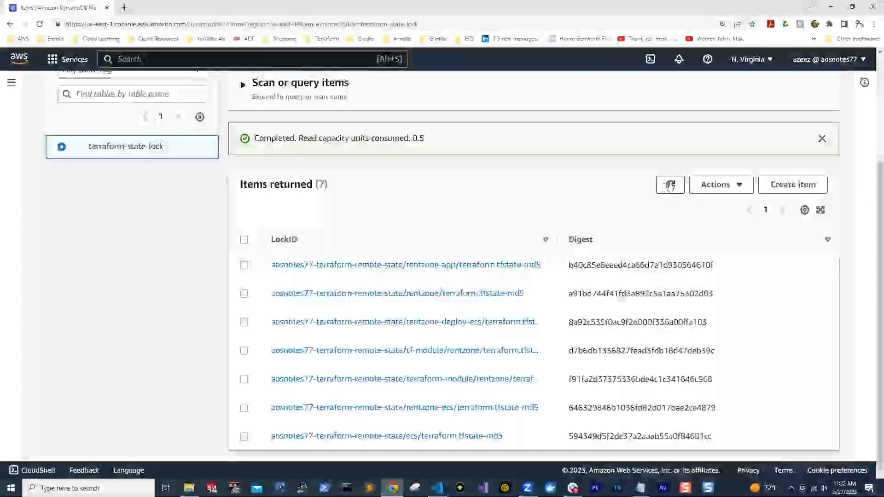
left_click(670, 185)
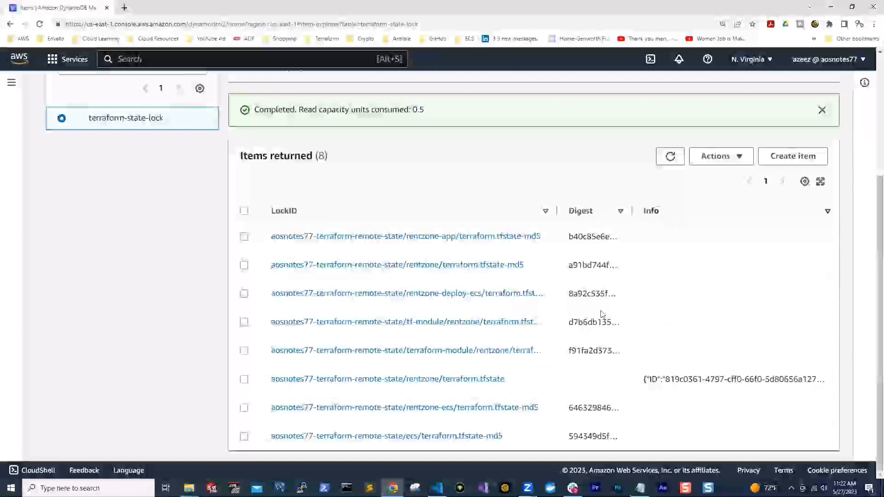
left_click(244, 379)
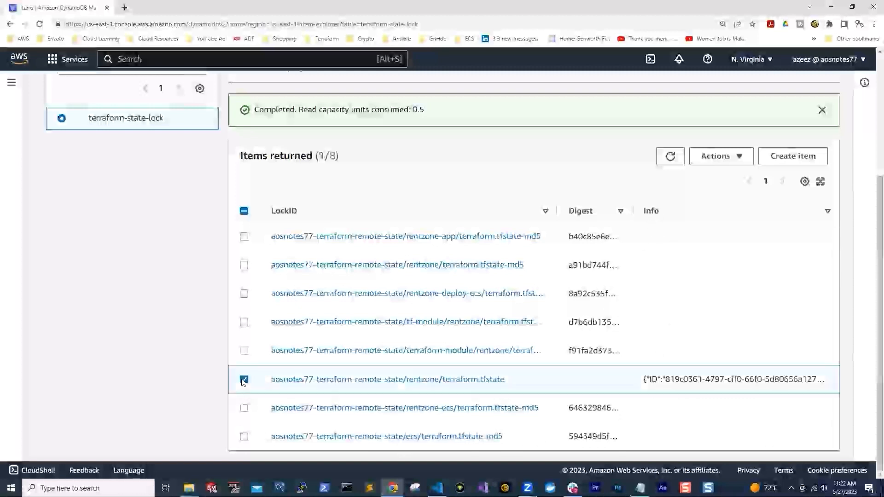
left_click(732, 156)
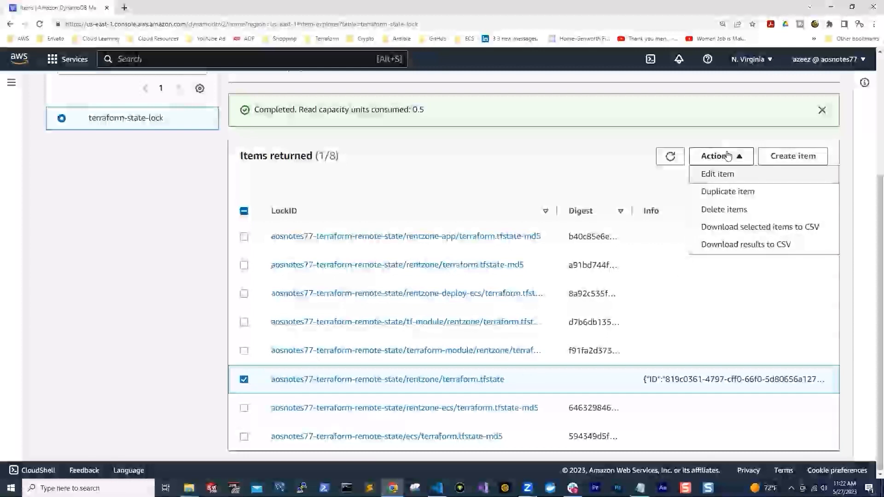
left_click(724, 211)
left_click(586, 315)
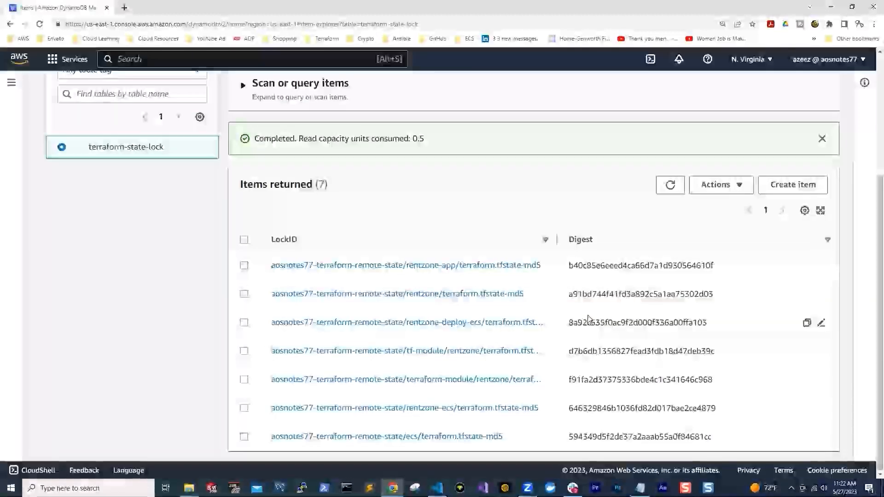
Switch to Visual Studio Code and rerun terraform apply in the iac folder's terminal.
key("alt+Tab")
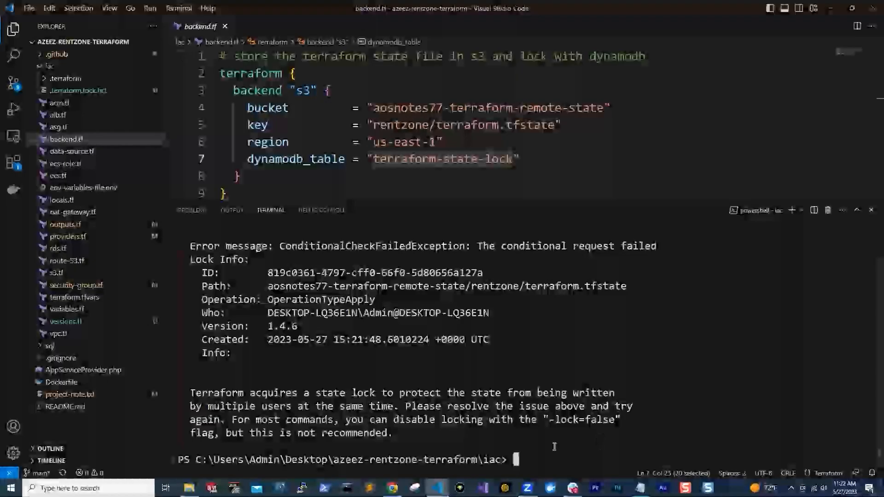
key("Up")
key("Return")
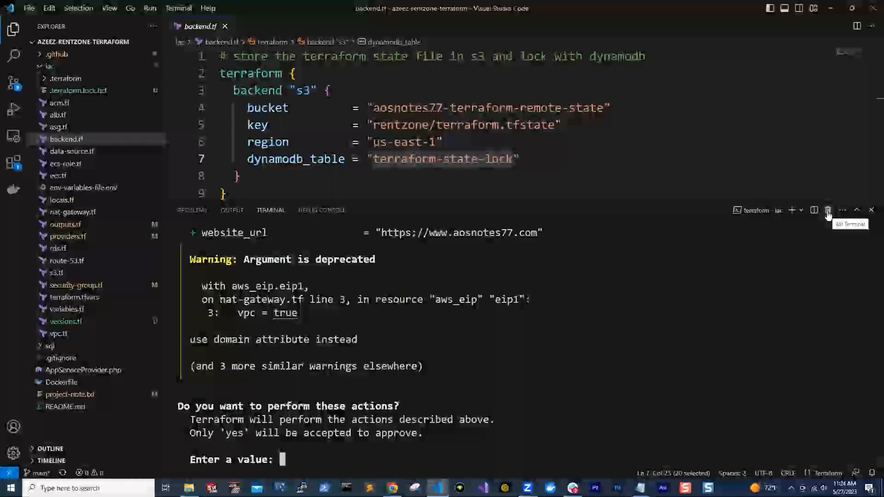
Switch to Chrome, dismiss the DynamoDB completion message, and open the VPC dashboard from the AWS console home, reloading the page.
left_click(392, 488)
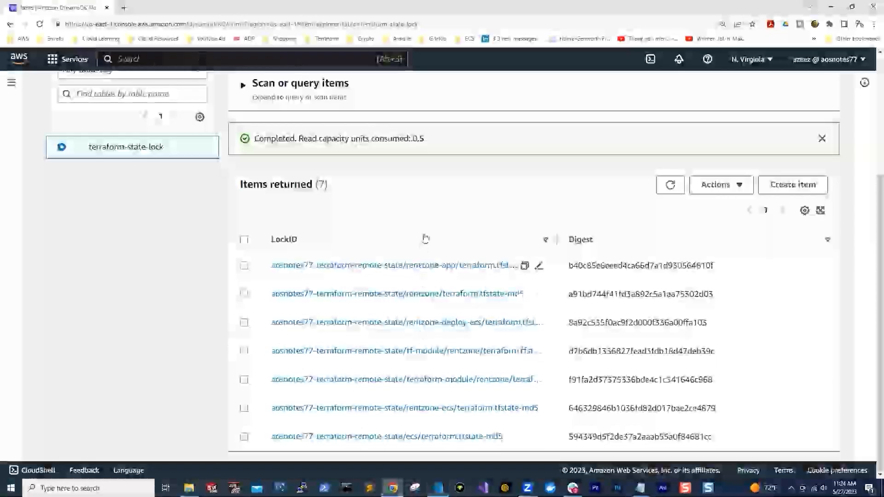
left_click(822, 138)
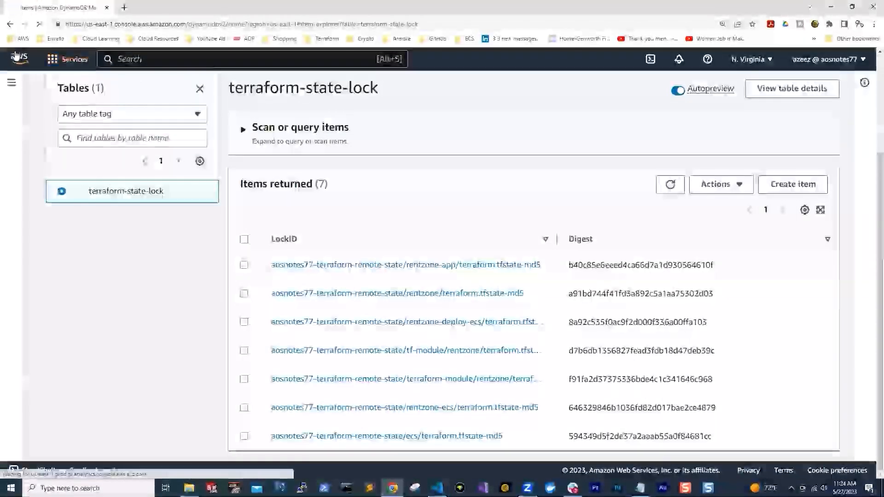
left_click(15, 57)
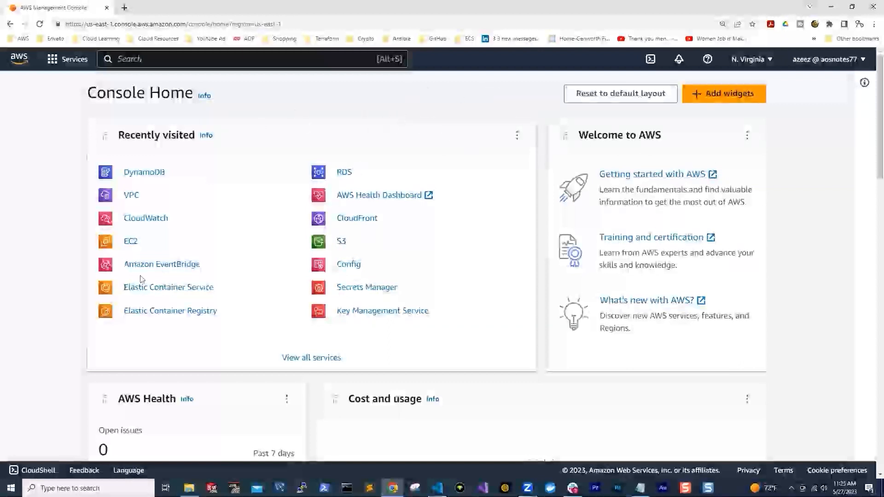
left_click(134, 200)
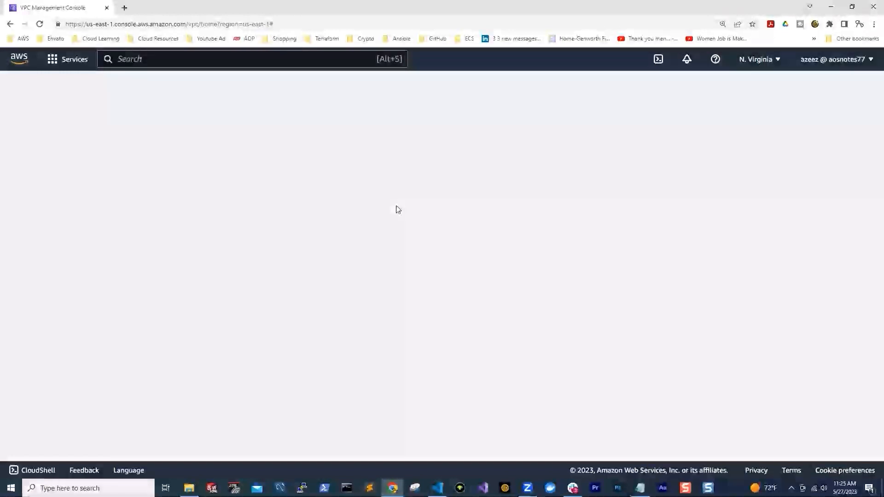
left_click(40, 24)
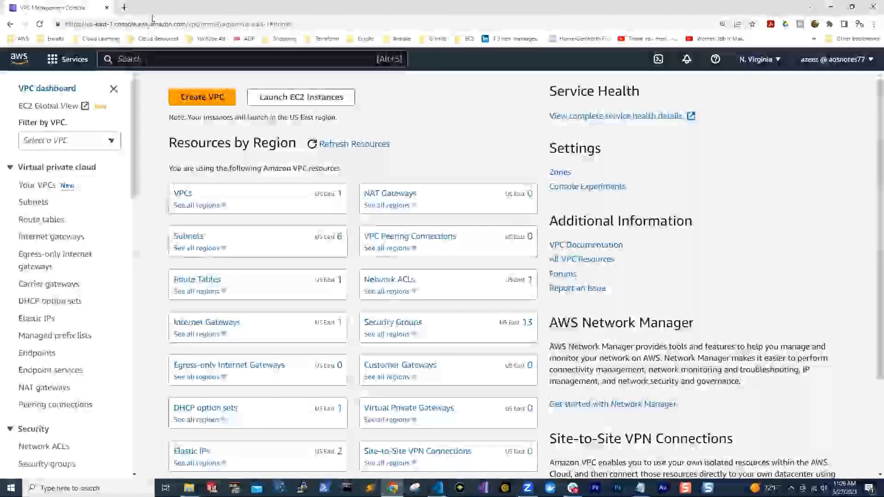
Return to Visual Studio Code and decline the pending terraform apply by answering no.
key("alt+Tab")
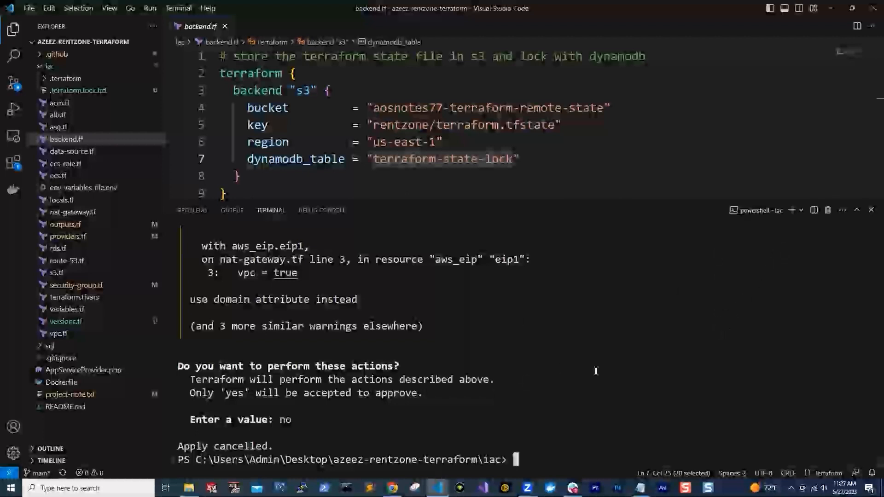
In a new Chrome tab, search for aws cli download and open the AWS guide on installing or updating the latest AWS CLI version.
left_click(392, 488)
left_click(126, 8)
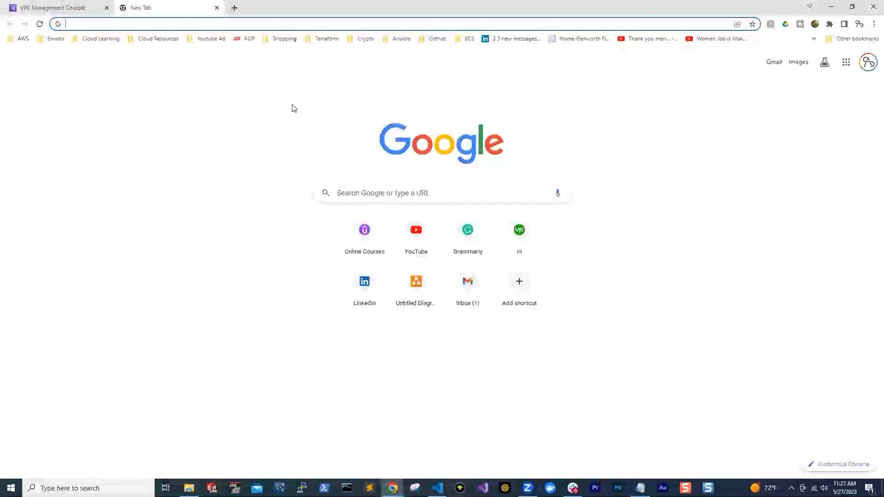
type("aws cli d")
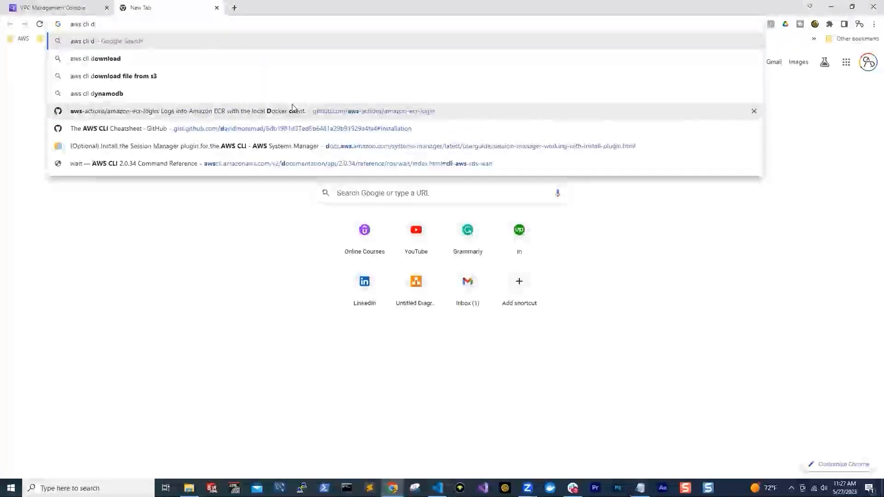
left_click(109, 60)
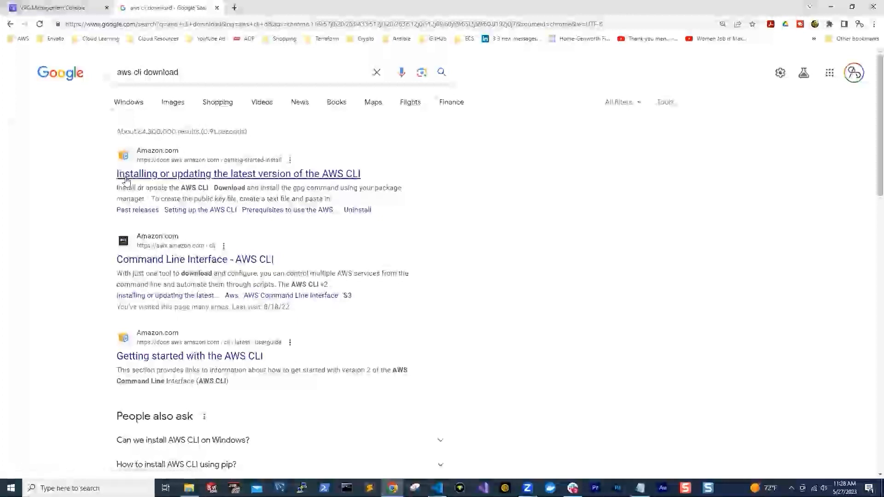
left_click(331, 175)
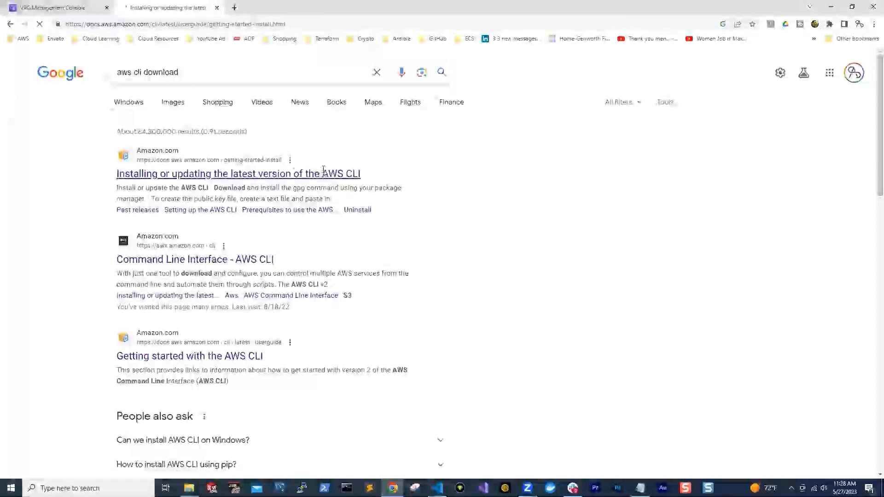
Expand the Windows install instructions and download the 64-bit AWSCLIV2.msi installer.
scroll(195, 250, "down", 2)
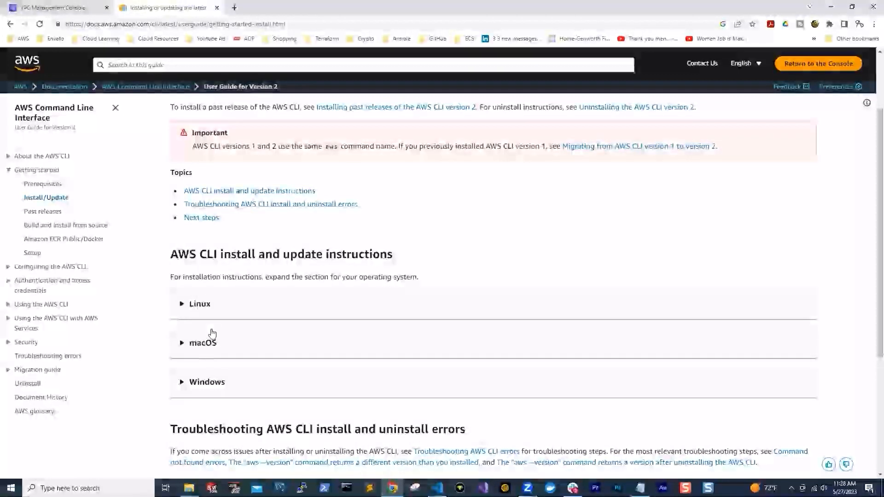
scroll(239, 317, "down", 1)
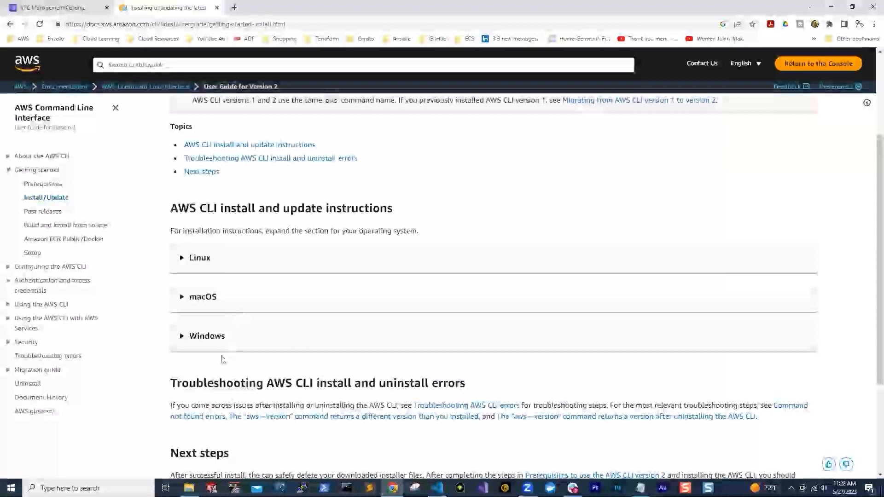
left_click(201, 335)
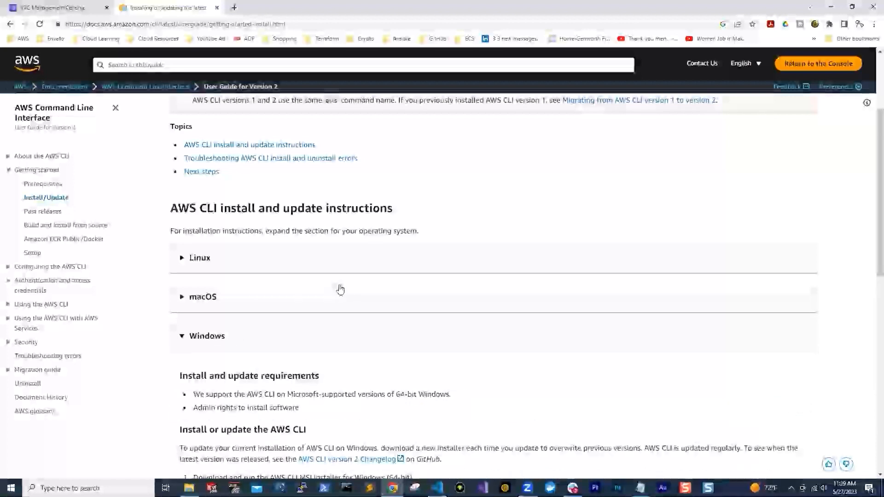
scroll(339, 290, "down", 2)
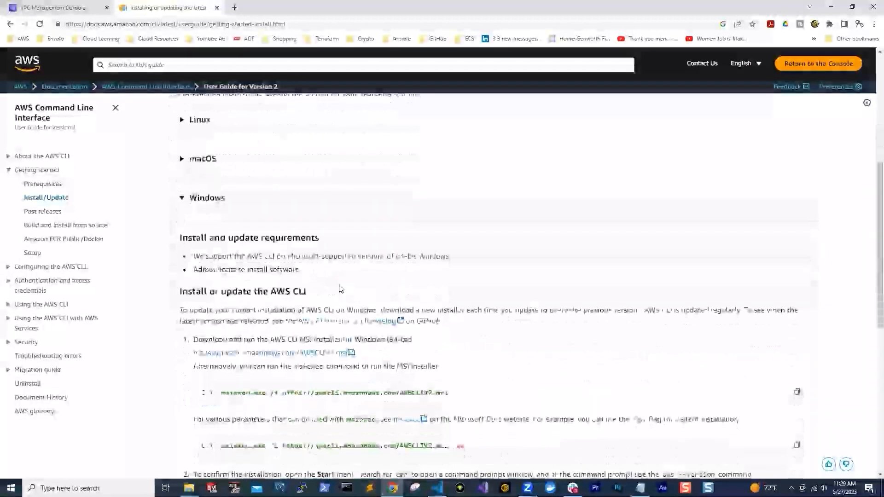
scroll(340, 288, "down", 1)
scroll(339, 289, "down", 1)
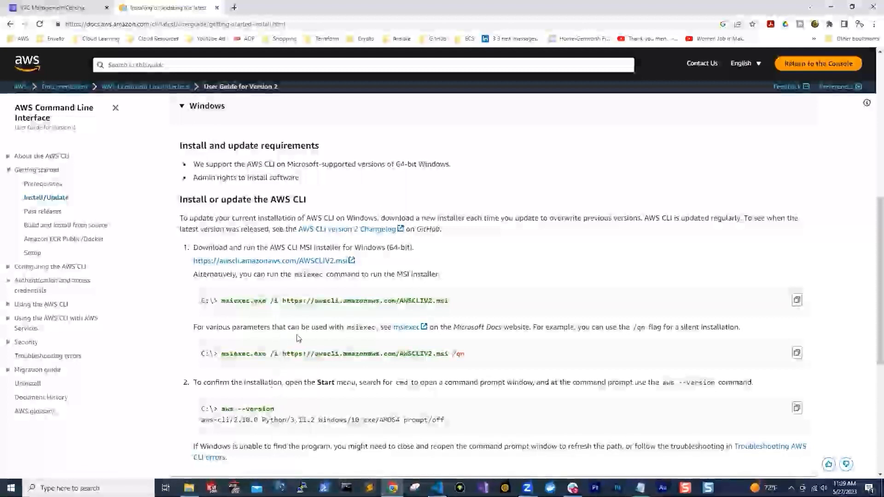
left_click(333, 264)
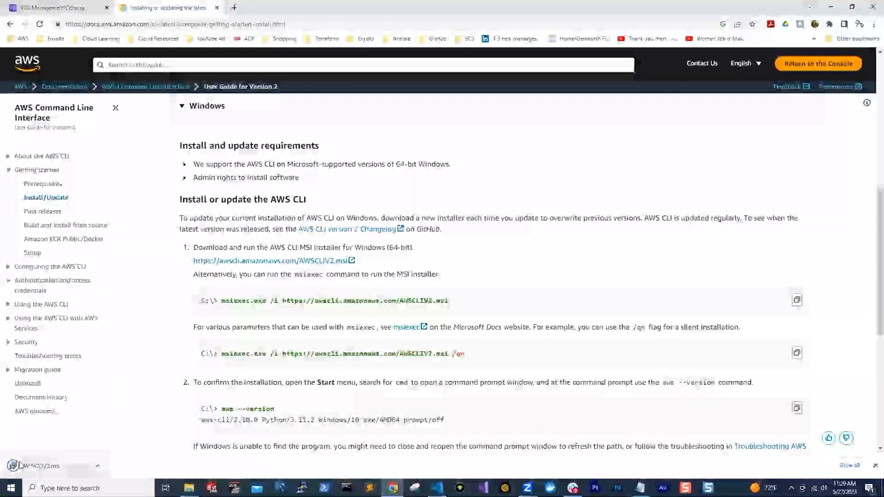
Locate the downloaded AWSCLIV2 installer in the Downloads folder and close the folder window.
right_click(46, 464)
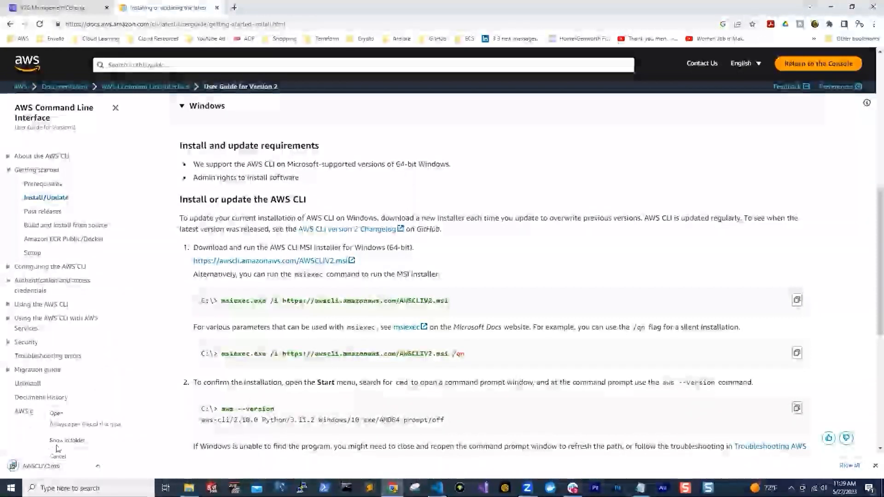
left_click(67, 441)
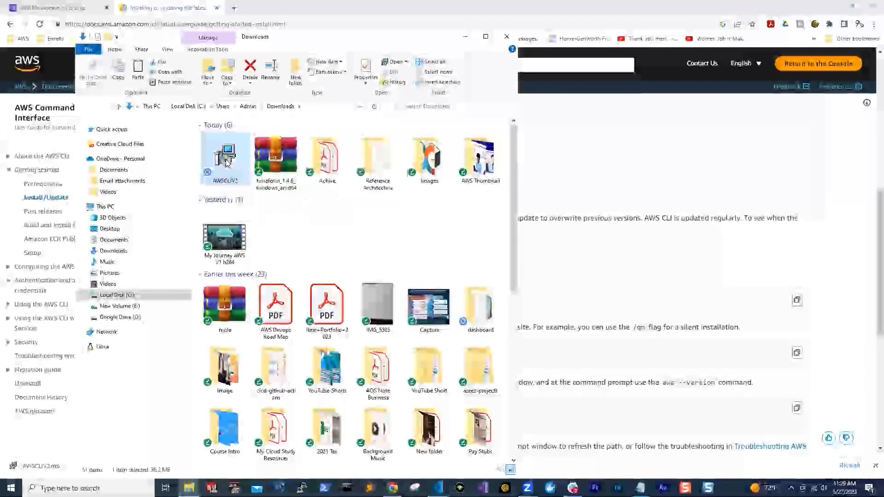
double_click(233, 186)
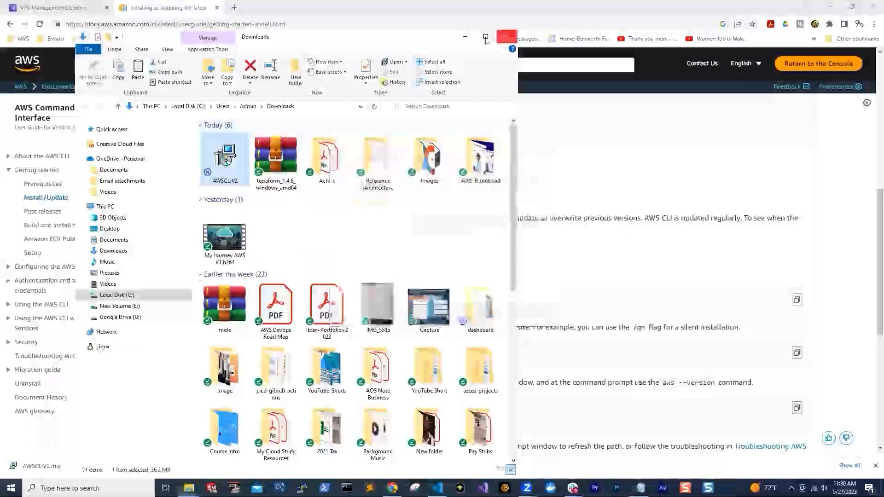
left_click(507, 36)
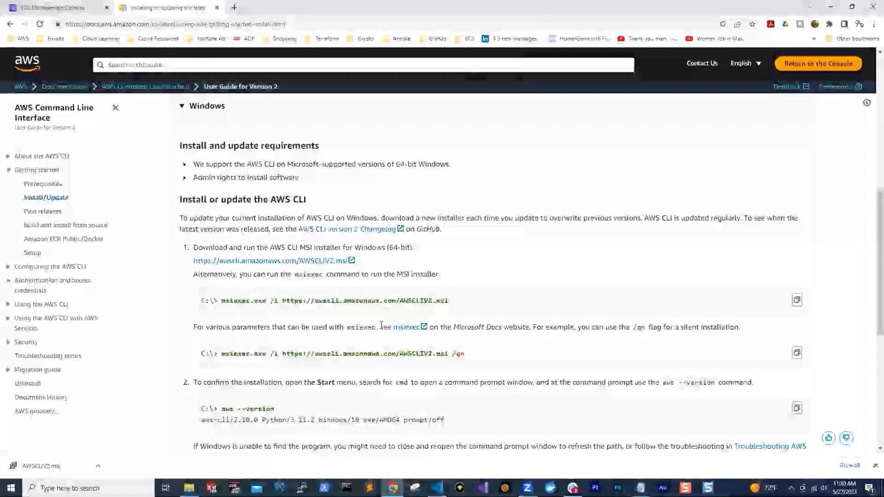
Check the AWS CLI with aws --version in Command Prompt, highlight its output, close the window and return to the VPC dashboard in Chrome.
left_click(346, 489)
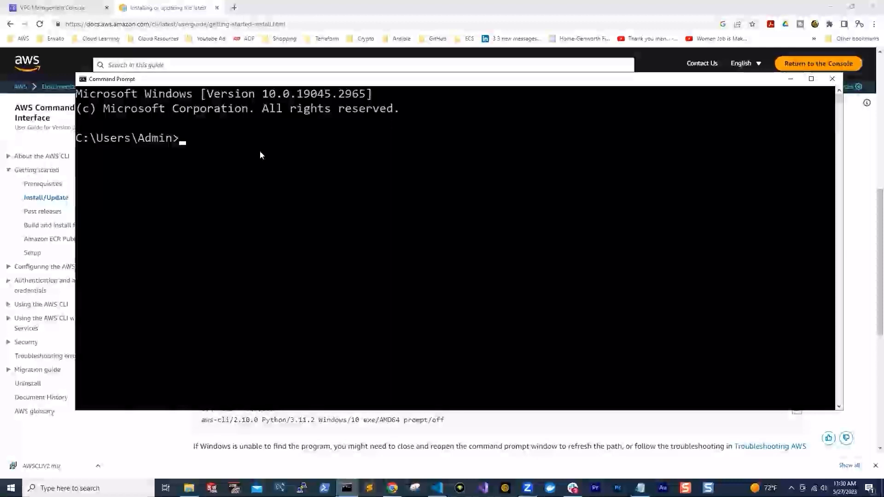
type("aws")
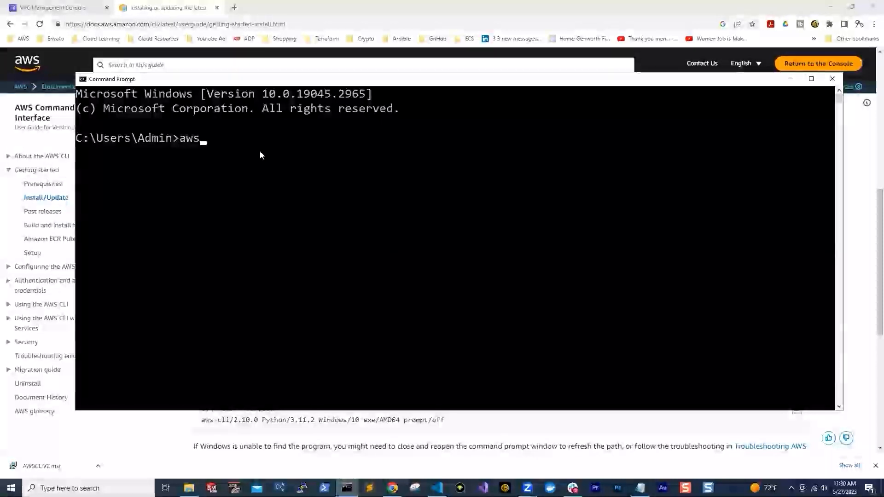
type(" --version")
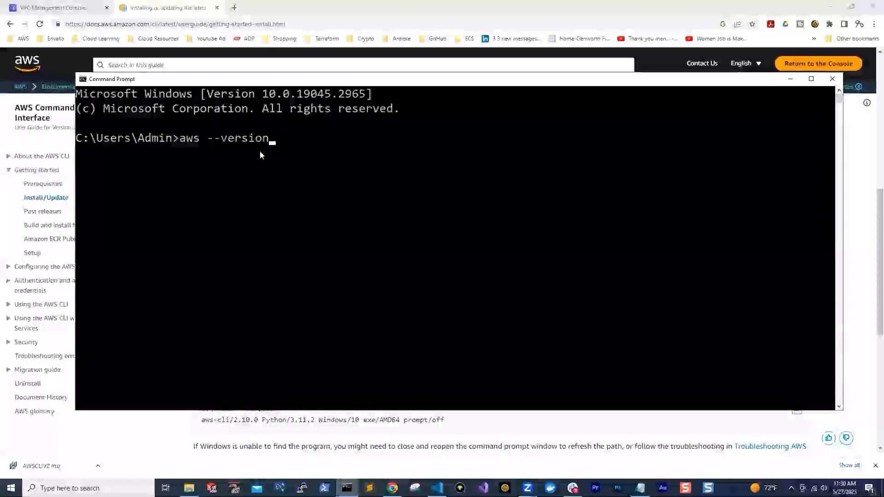
key("Return")
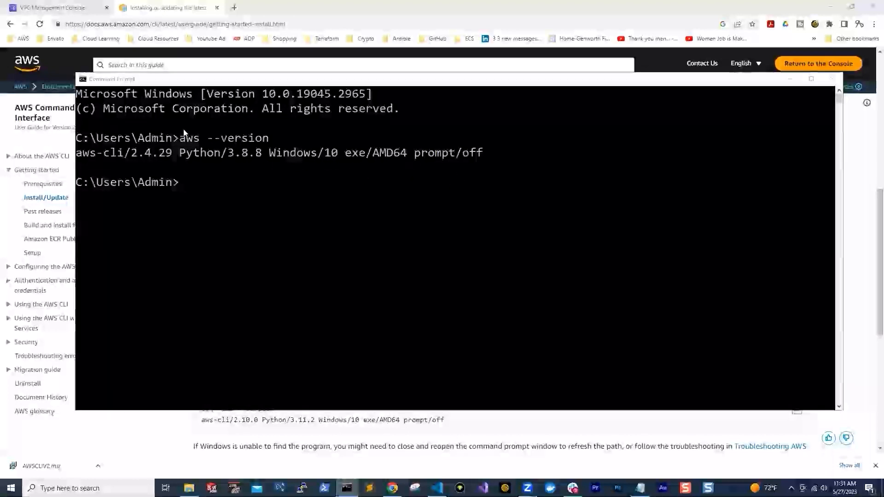
left_click(76, 152)
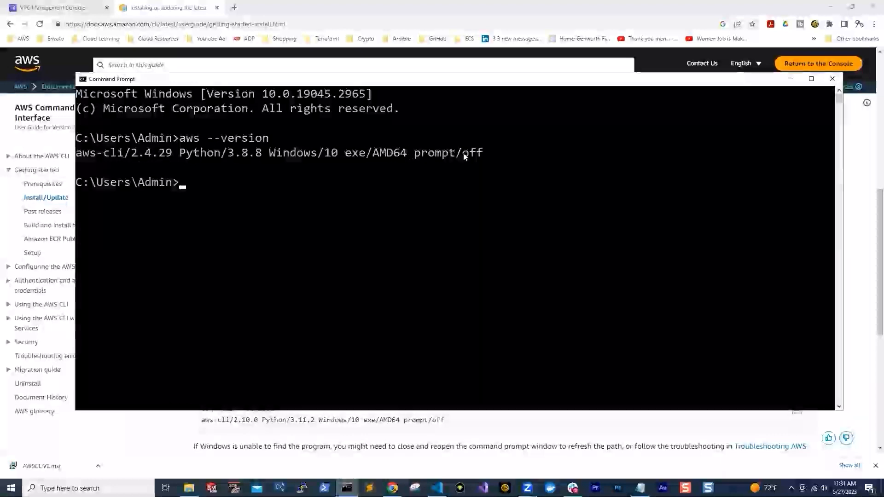
left_click_drag(488, 152, 78, 154)
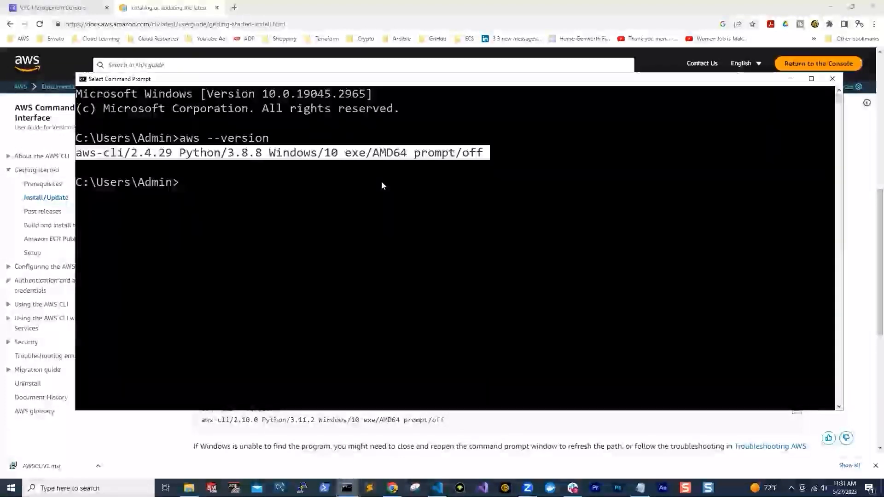
left_click(837, 85)
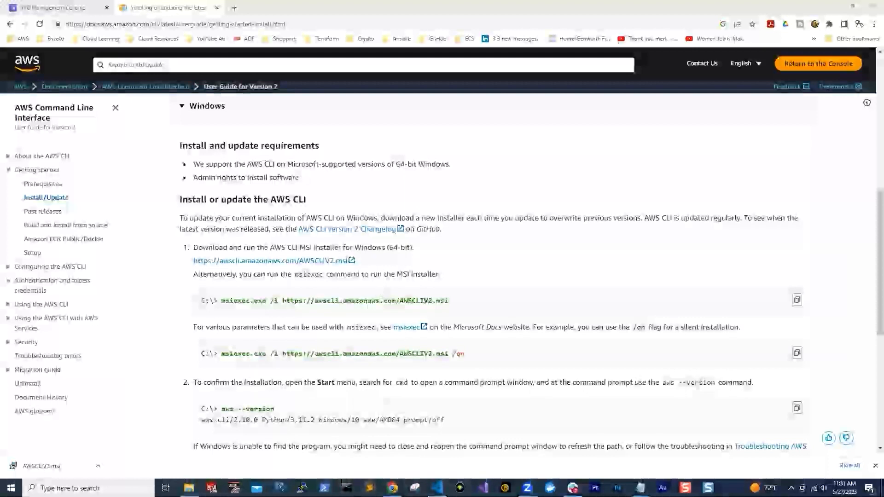
left_click(29, 10)
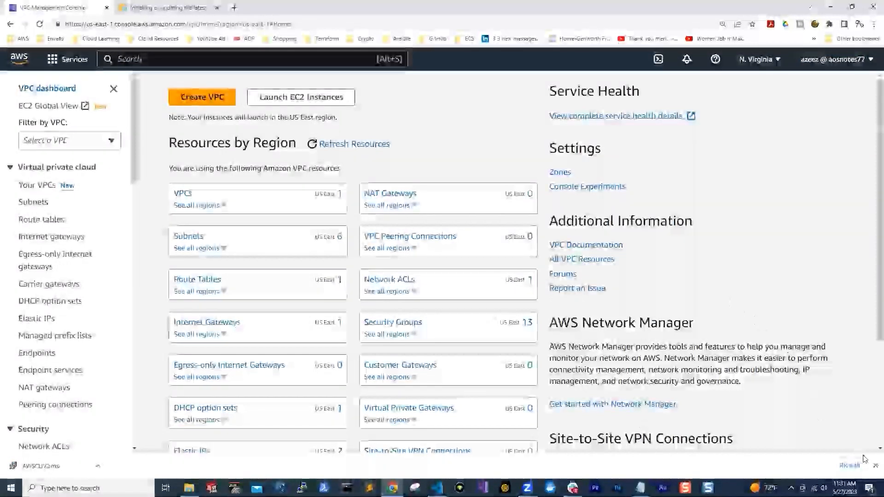
Dismiss the downloads bar, search AWS services for iam, and open the IAM Users list.
left_click(876, 465)
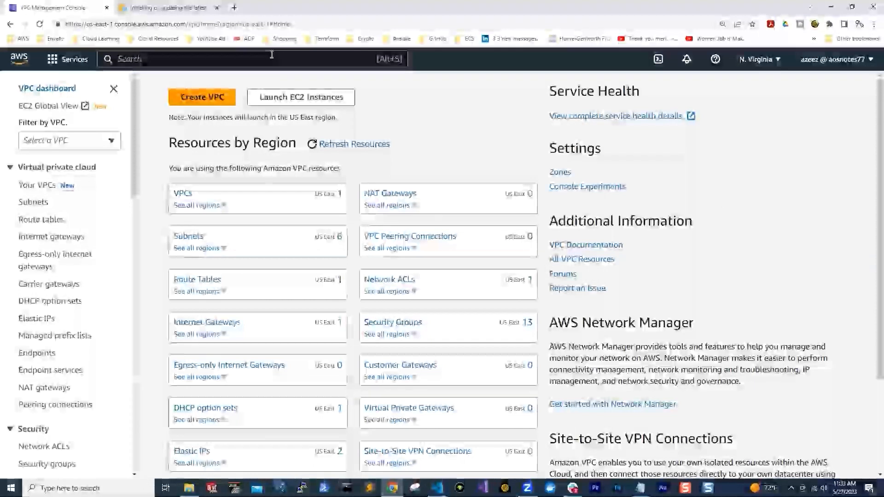
left_click(136, 59)
type("iam")
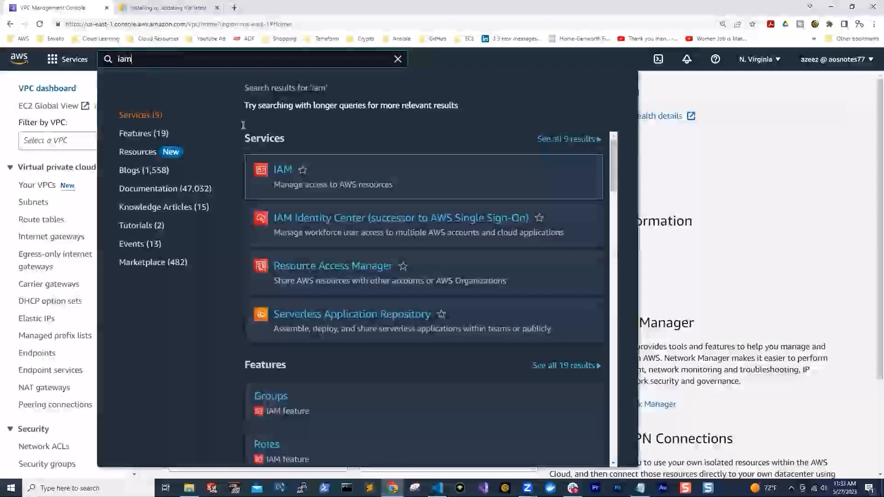
left_click(283, 171)
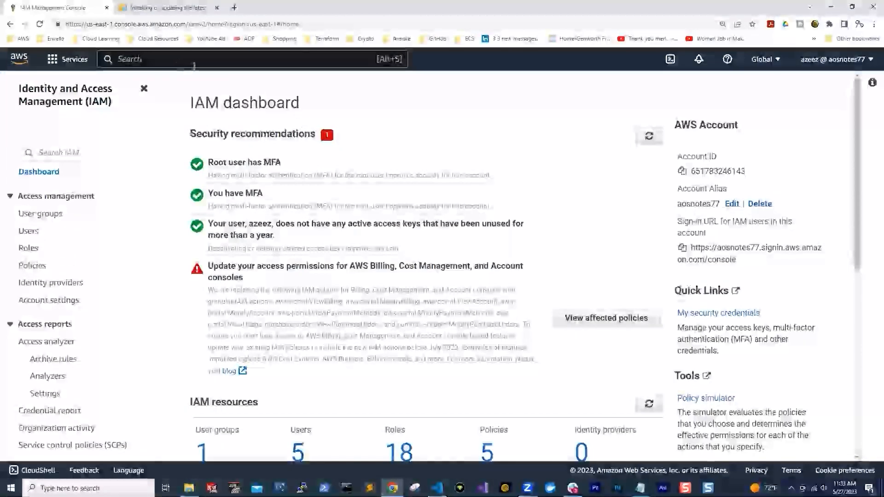
left_click(28, 230)
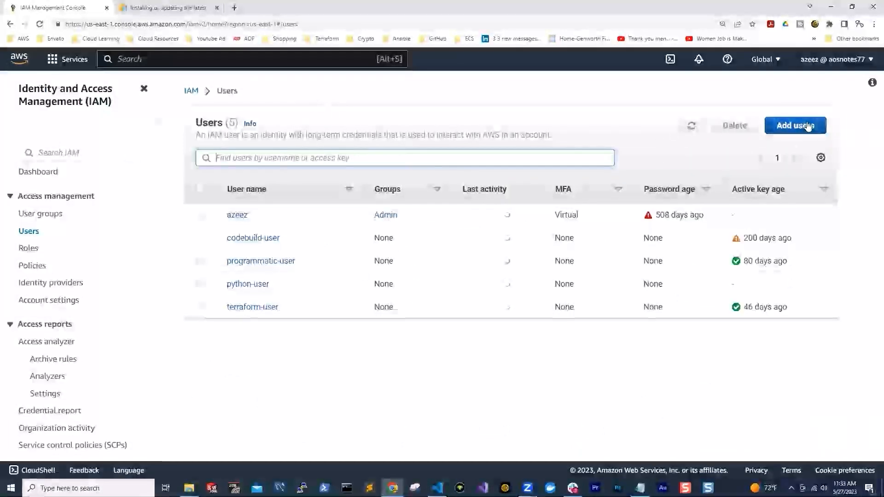
Start adding a user named test-user with AWS Management Console access, choose to create an IAM user, and dismiss the Keeper popup.
left_click(806, 128)
left_click(243, 208)
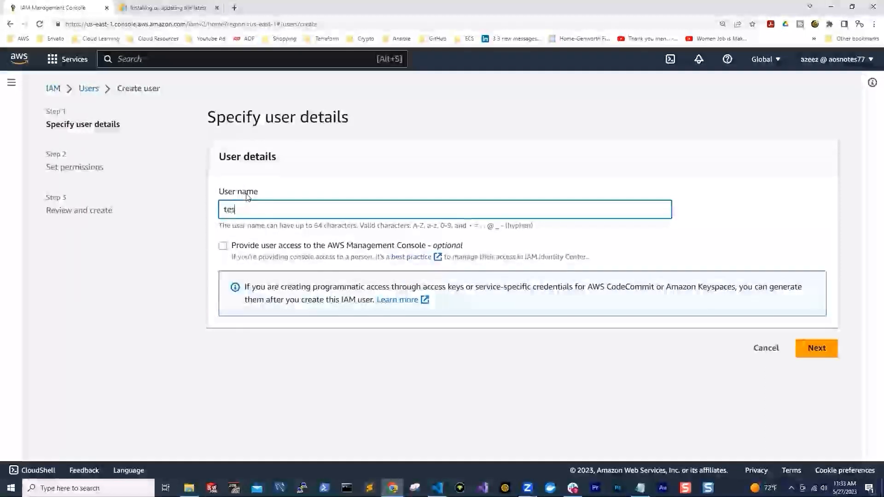
type("t-user")
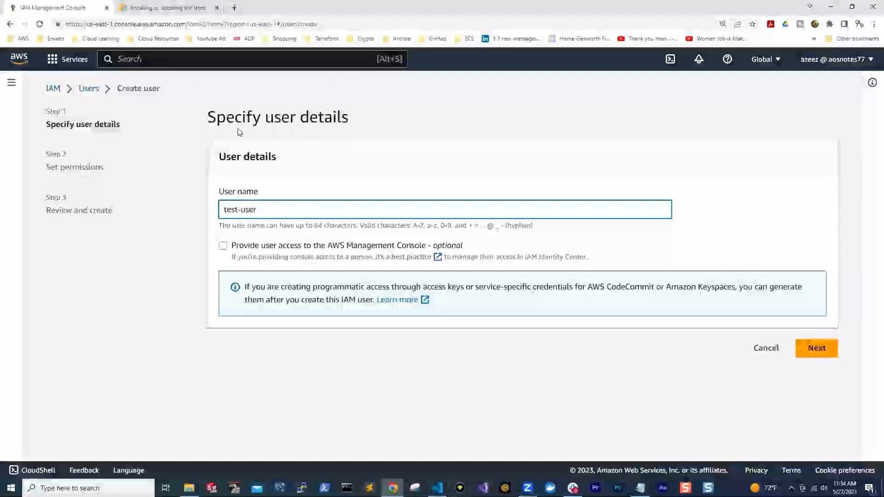
left_click(223, 246)
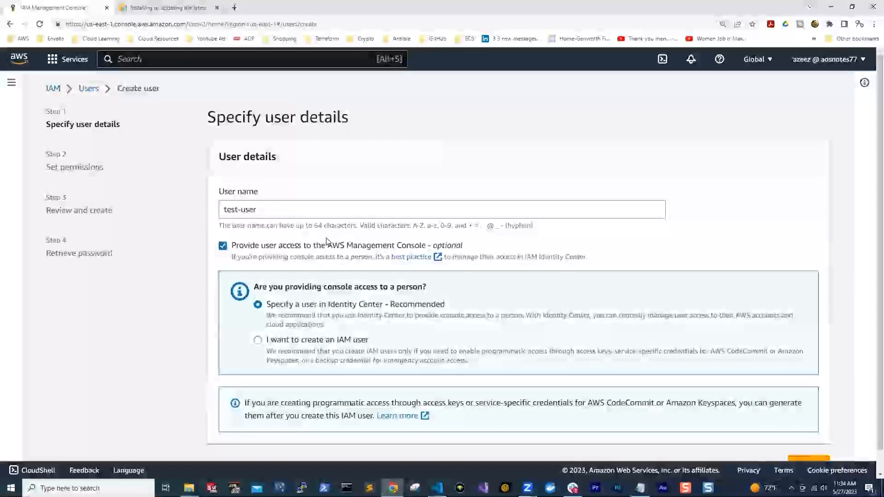
scroll(462, 214, "down", 1)
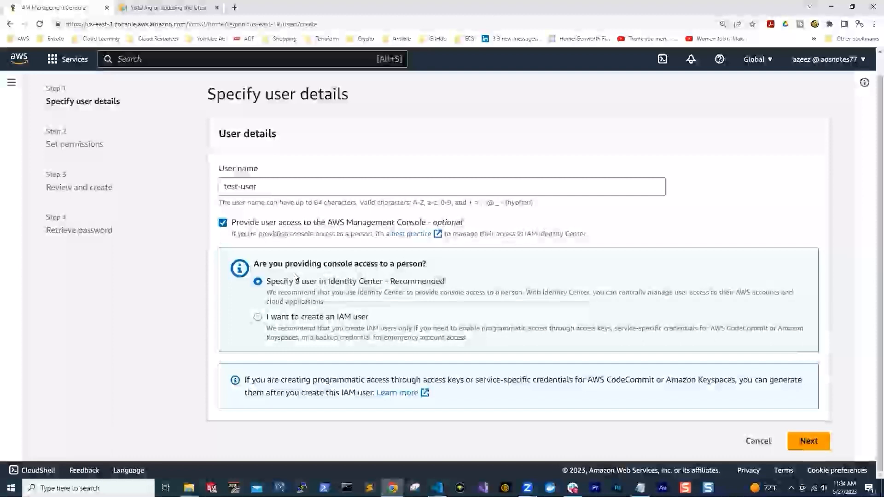
left_click(256, 319)
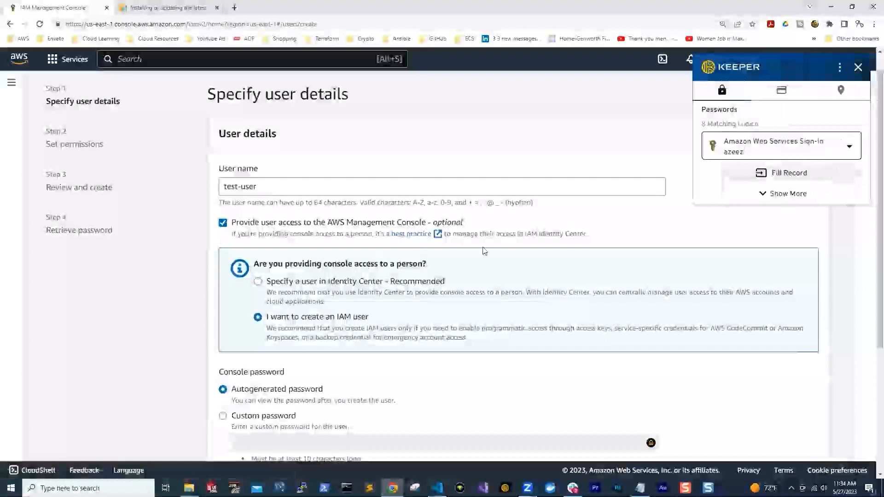
left_click(861, 68)
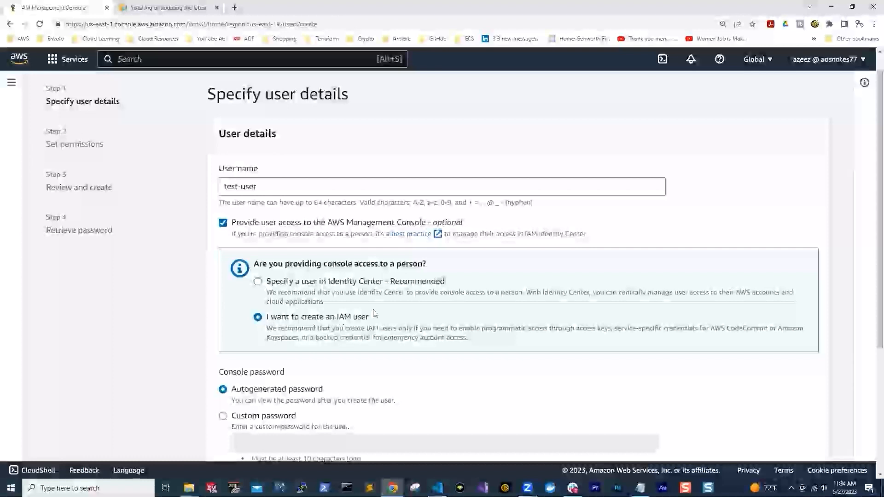
Choose a custom console password for the user, enter the password, and continue to the permissions settings.
scroll(392, 301, "down", 3)
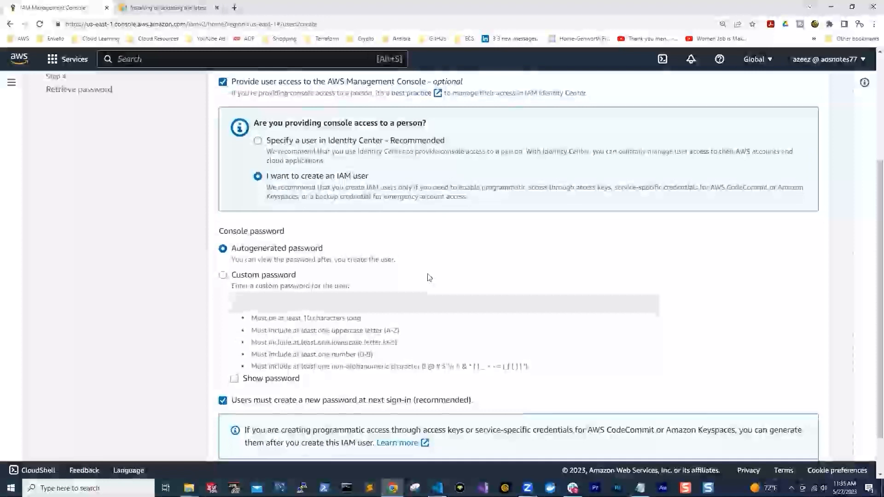
scroll(430, 278, "down", 1)
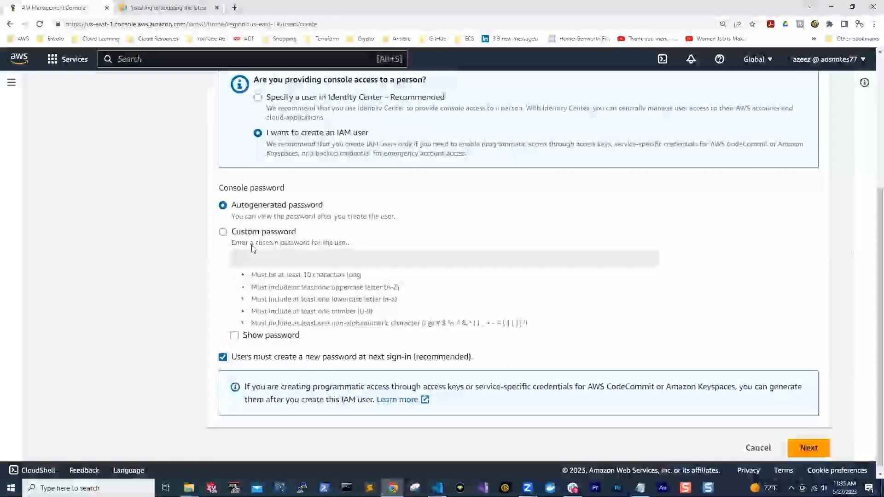
left_click(223, 232)
left_click(244, 259)
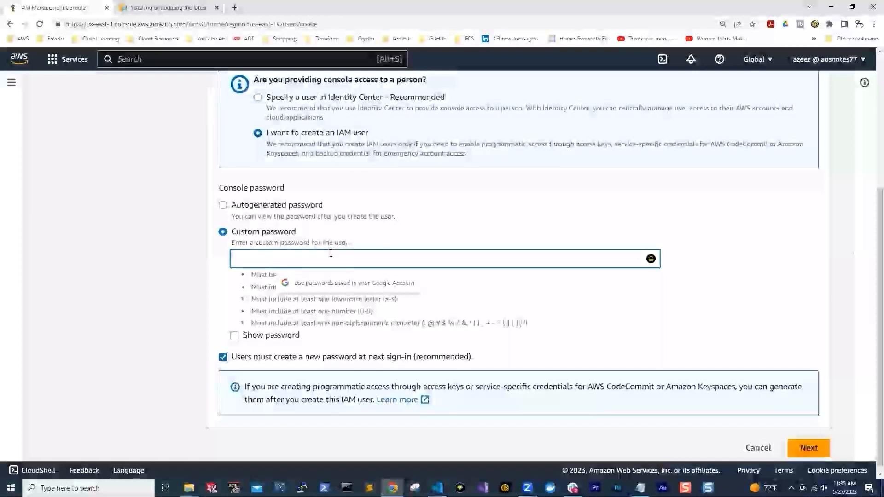
type("••••••••")
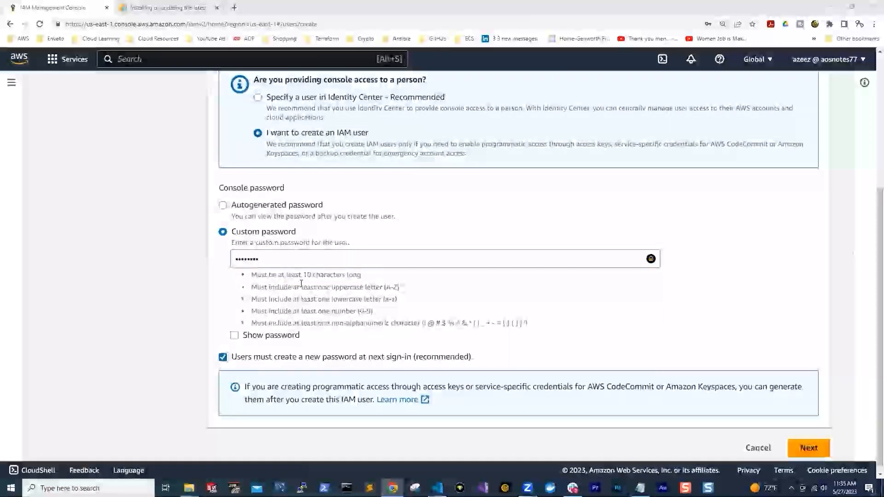
left_click_drag(278, 259, 206, 252)
type("••••••••••••••")
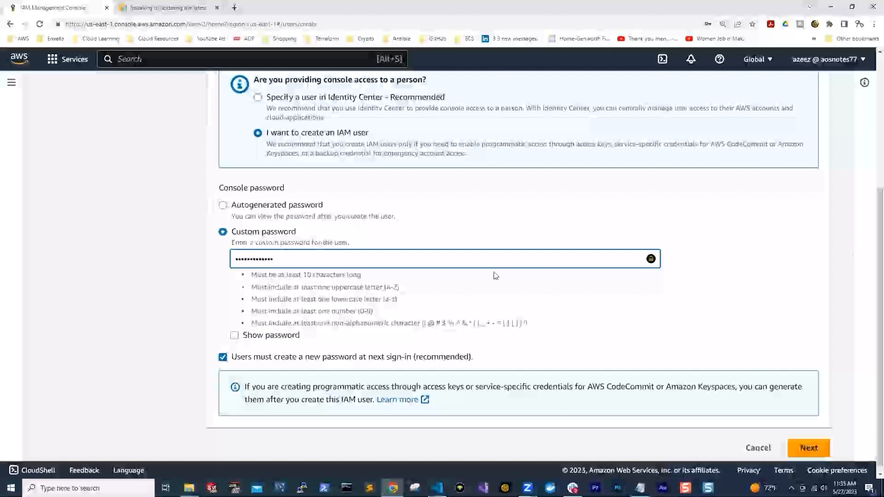
left_click(809, 449)
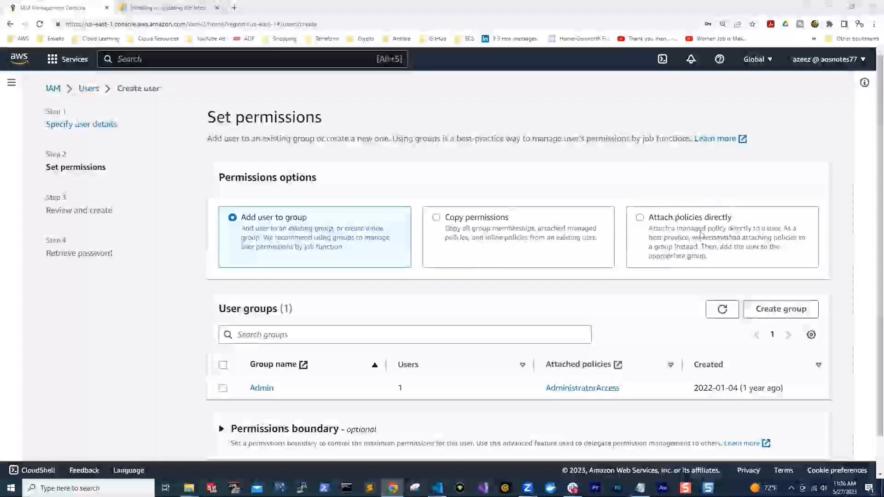
Attach the AdministratorAccess policy directly to test-user and create the user.
left_click_drag(217, 177, 384, 182)
left_click(390, 182)
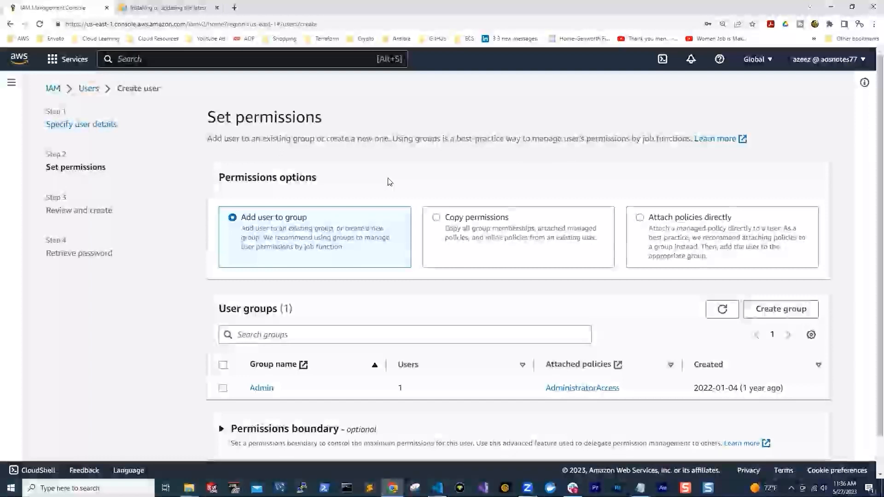
left_click(641, 219)
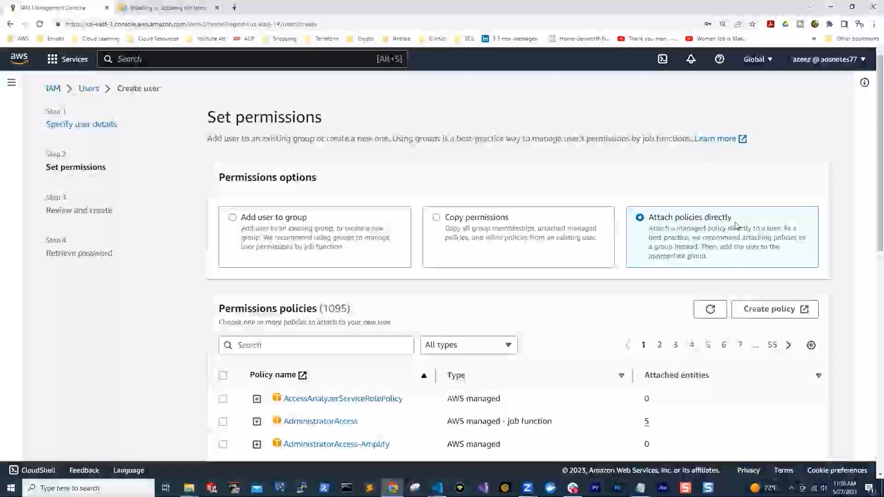
scroll(669, 203, "down", 3)
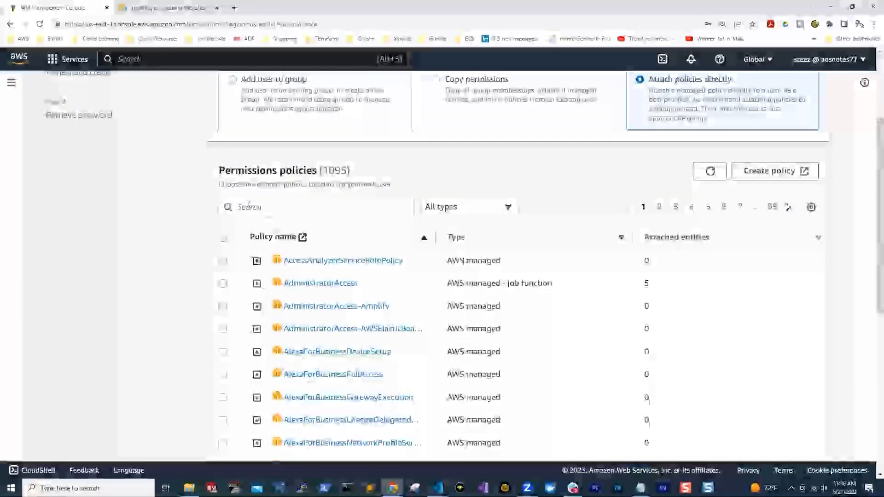
left_click(223, 284)
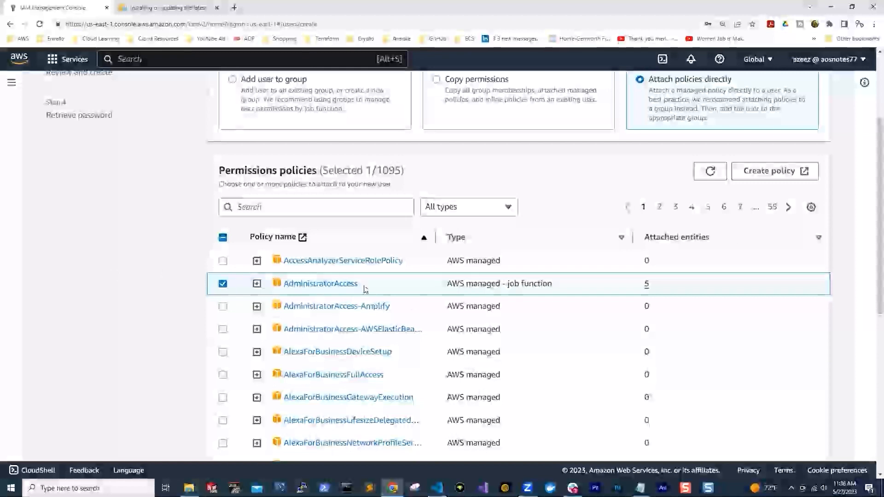
scroll(507, 248, "down", 7)
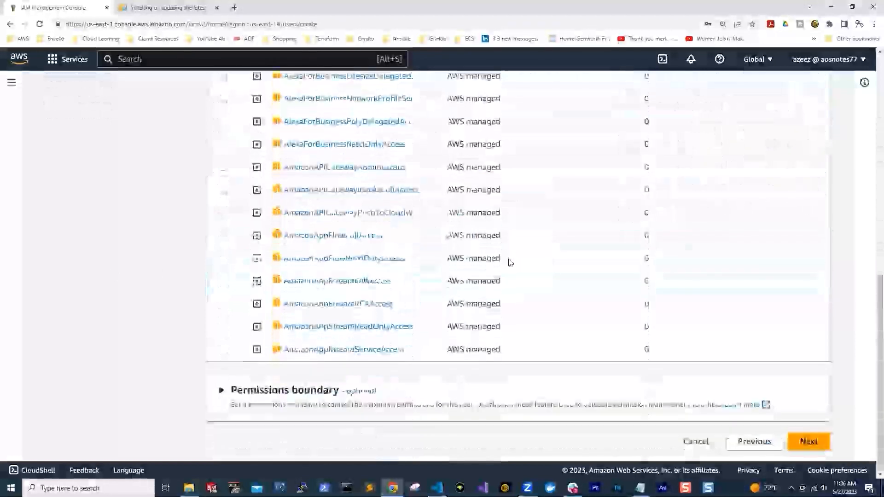
left_click(809, 441)
scroll(510, 190, "down", 1)
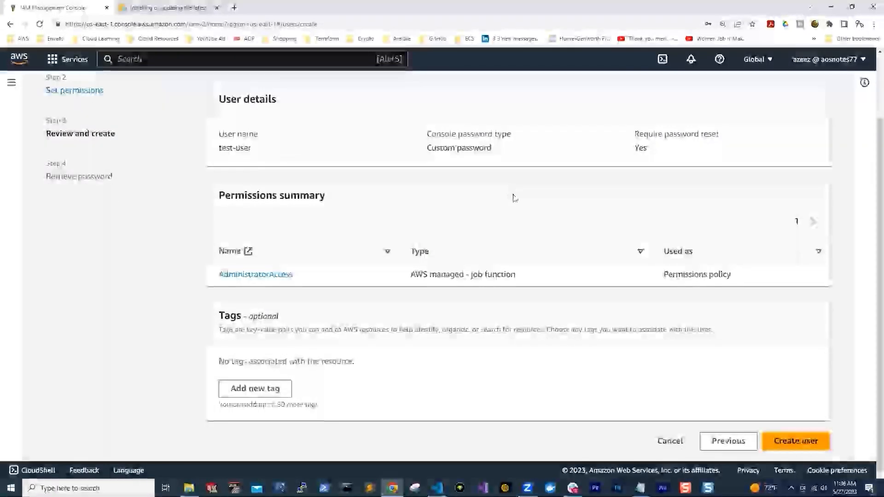
left_click(809, 442)
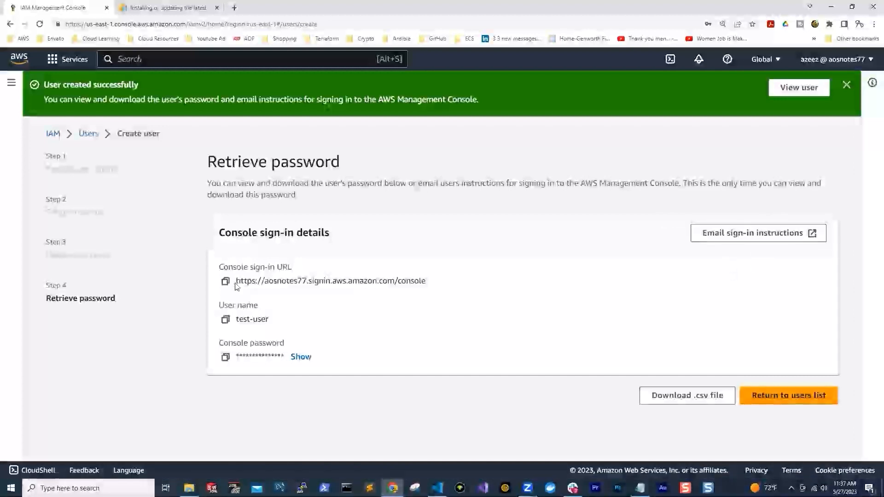
Highlight the console sign-in URL and open the new user's details, continuing without viewing or downloading the console password.
triple_click(435, 289)
left_click(439, 292)
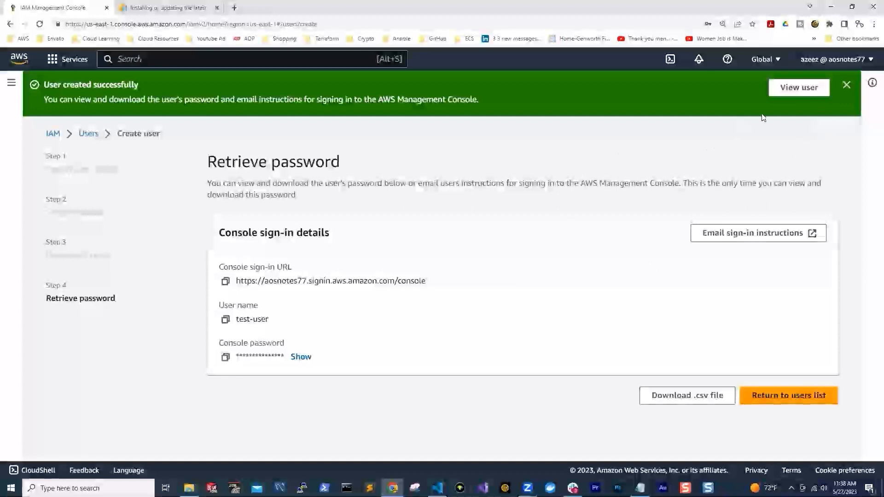
left_click(789, 92)
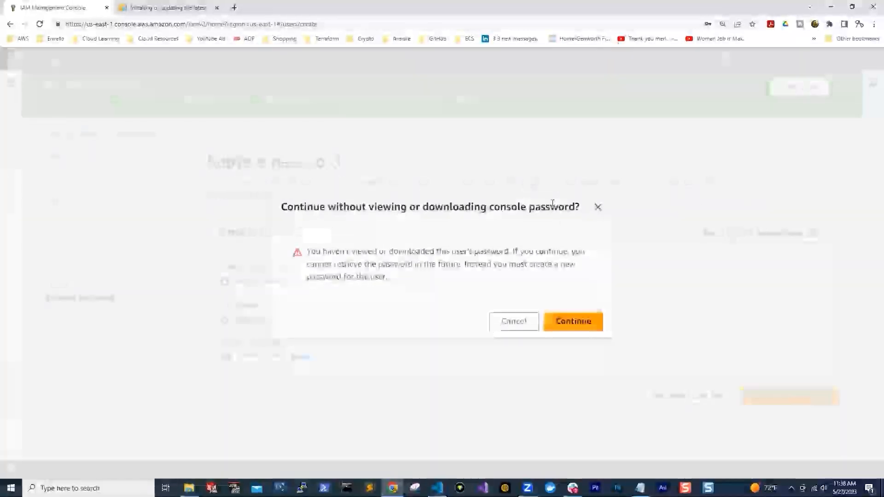
left_click(574, 321)
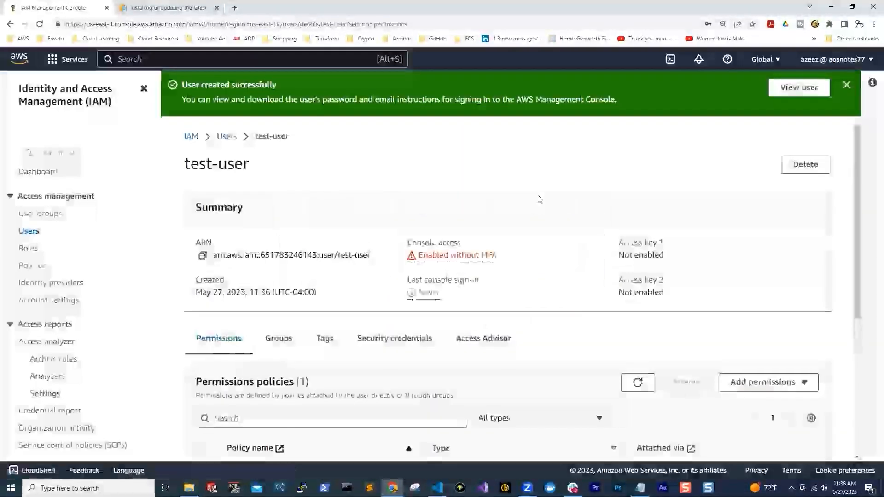
Open the Security credentials of test-user and go to the Access keys section.
left_click_drag(253, 167, 183, 165)
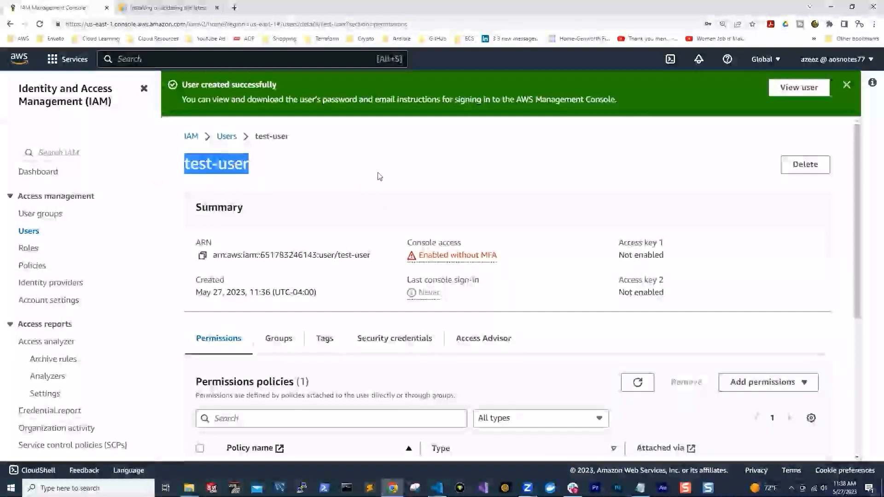
scroll(377, 182, "down", 1)
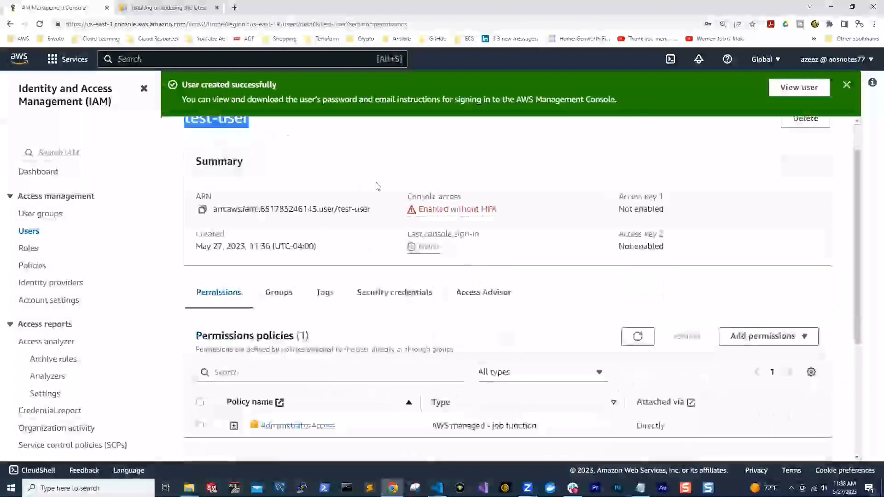
left_click(394, 294)
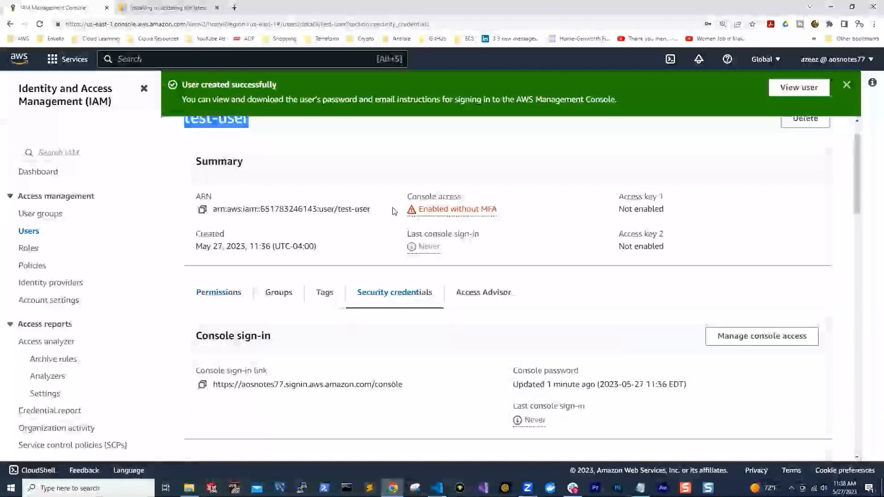
scroll(394, 211, "down", 9)
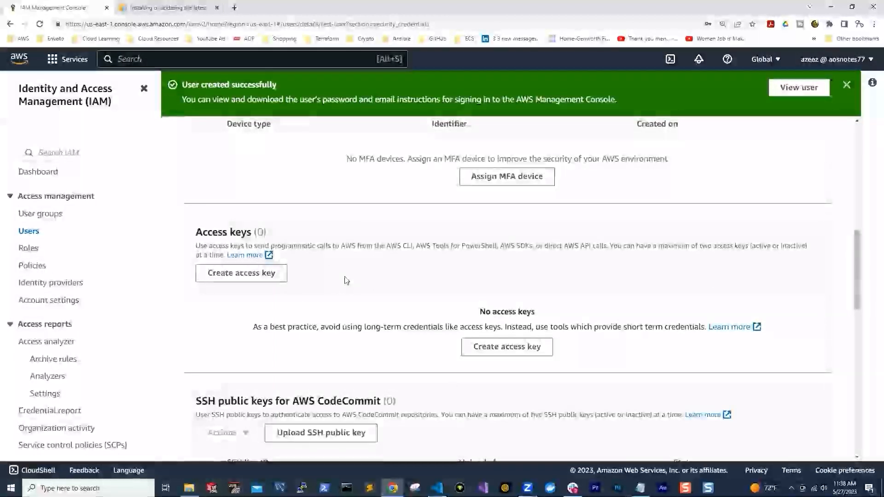
Start creating an access key for the Command Line Interface (CLI) use case, accept the recommendation notice, and continue to the optional description tag.
left_click(228, 276)
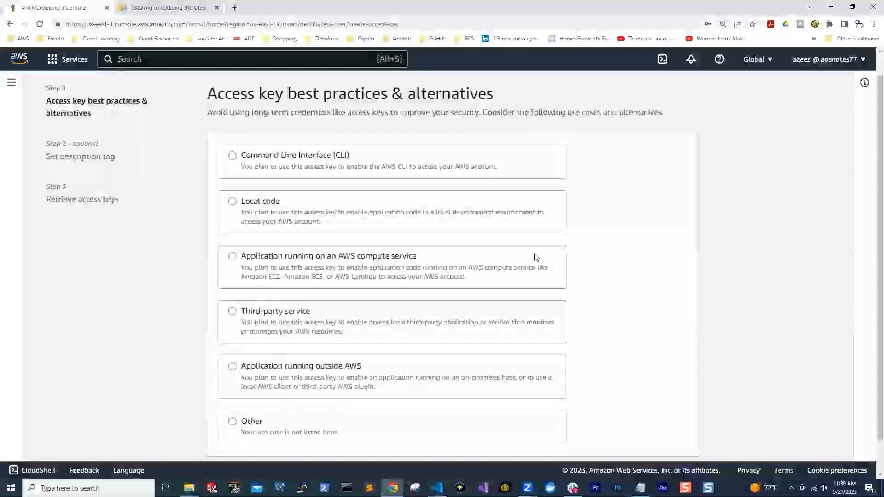
left_click(233, 156)
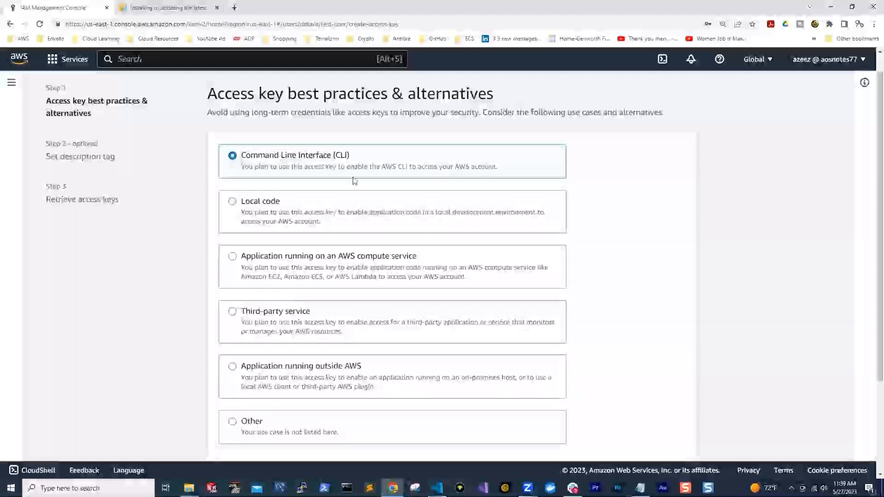
scroll(367, 200, "down", 3)
left_click(224, 403)
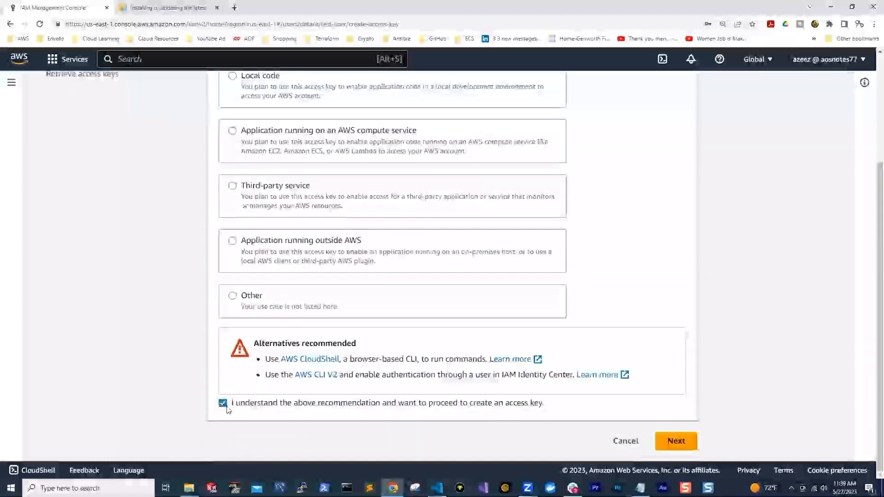
left_click(676, 442)
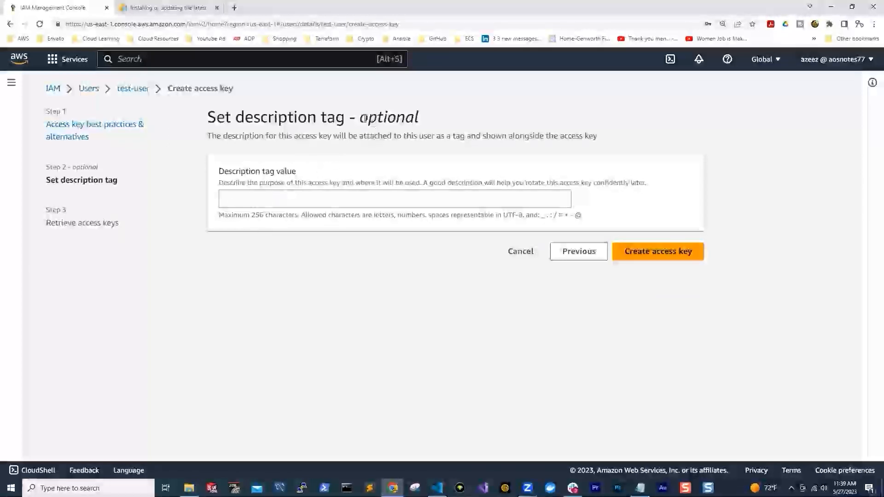
left_click_drag(360, 117, 423, 119)
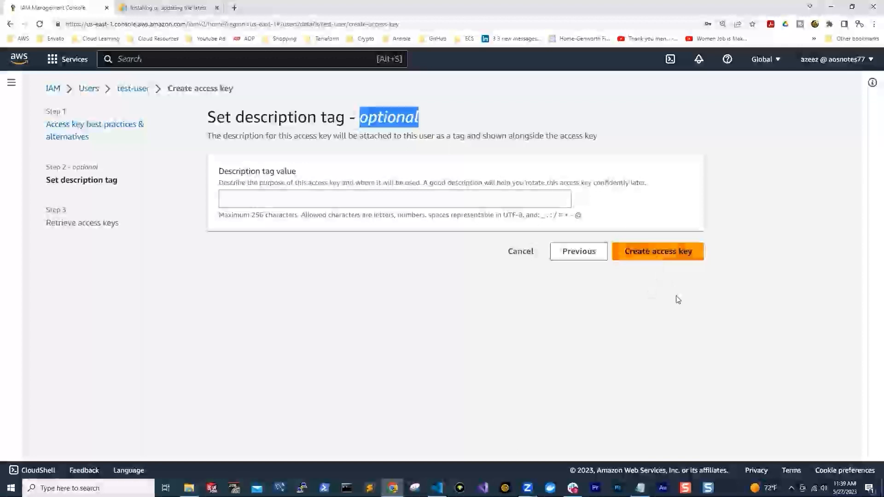
Create the access key without a description tag and highlight the access key and masked secret access key values.
left_click(649, 261)
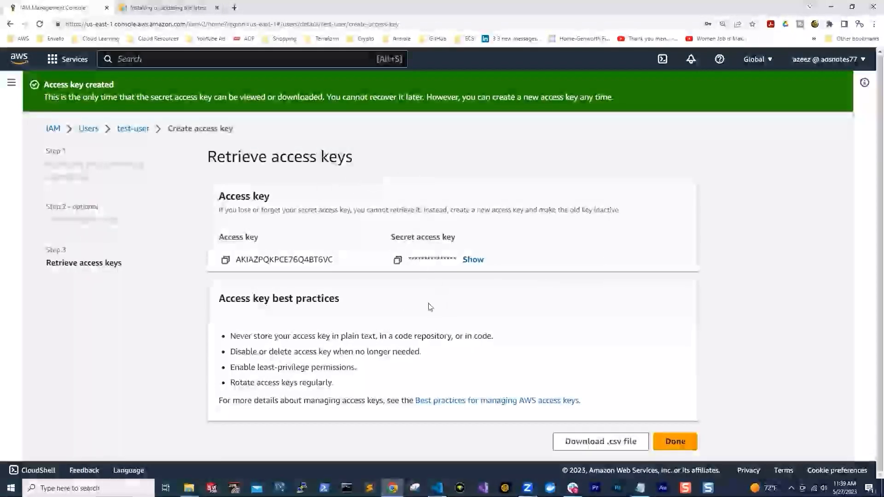
left_click_drag(215, 237, 260, 238)
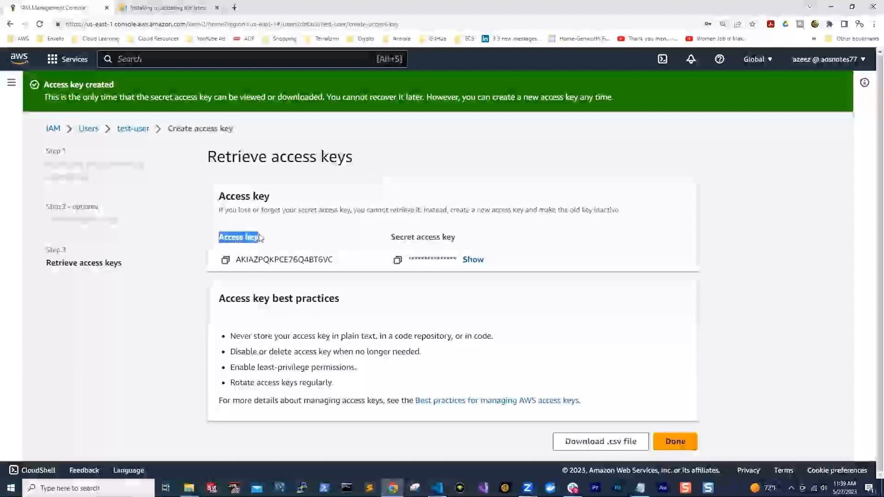
left_click_drag(392, 237, 470, 238)
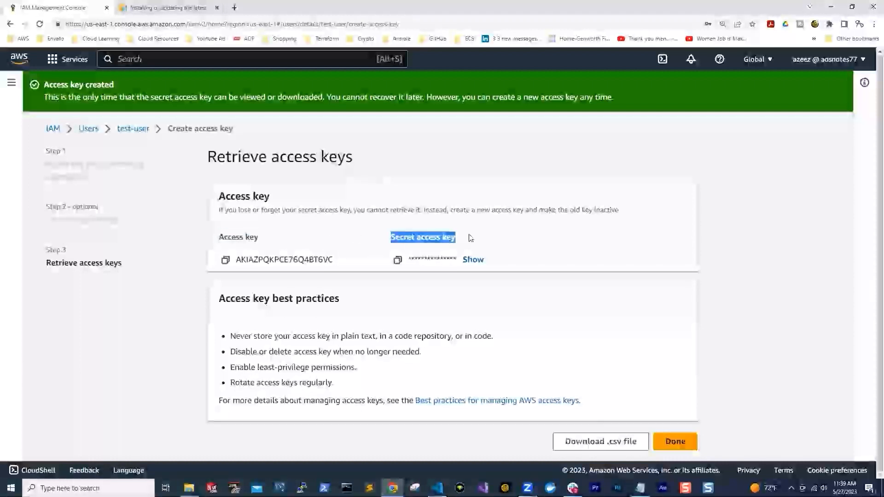
left_click_drag(234, 260, 336, 261)
left_click_drag(405, 259, 506, 263)
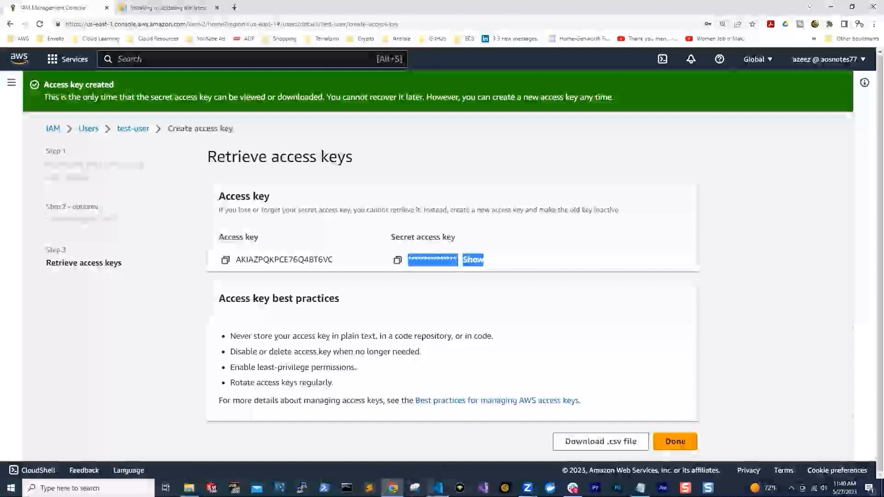
left_click(437, 488)
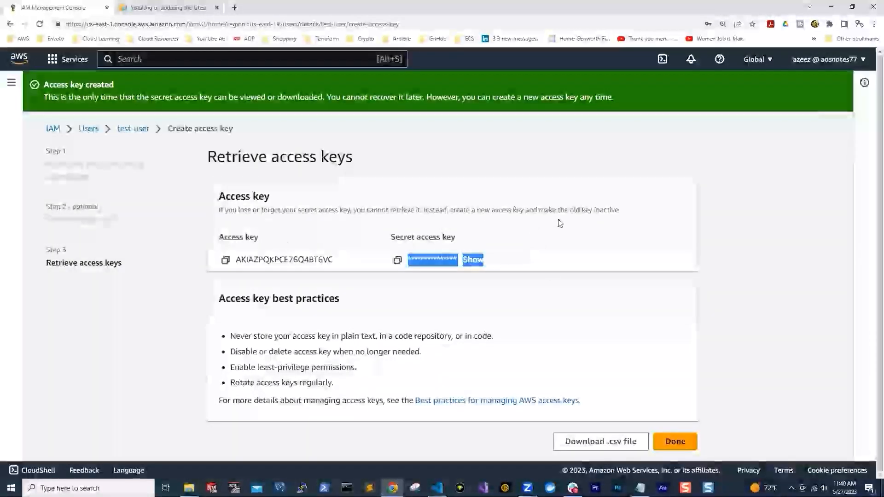
Download the access key .csv file, open it in Excel, and widen both columns to view the full key values.
left_click(564, 442)
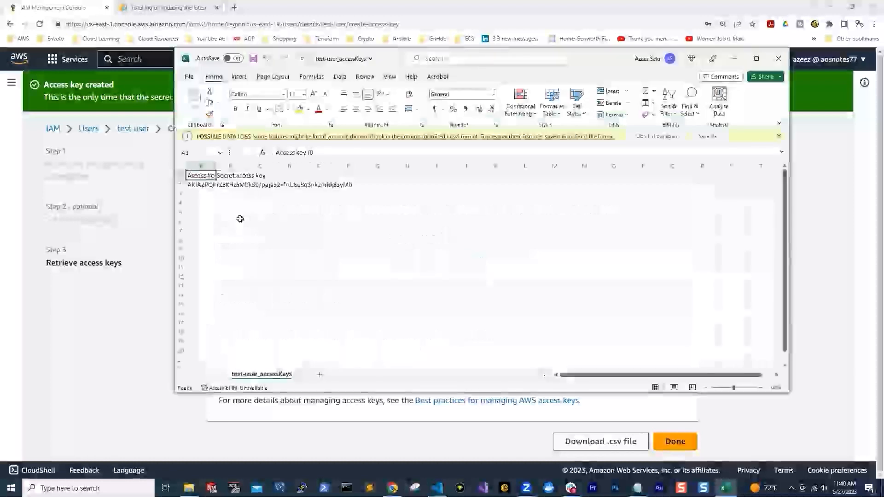
double_click(216, 166)
left_click(235, 184)
double_click(293, 166)
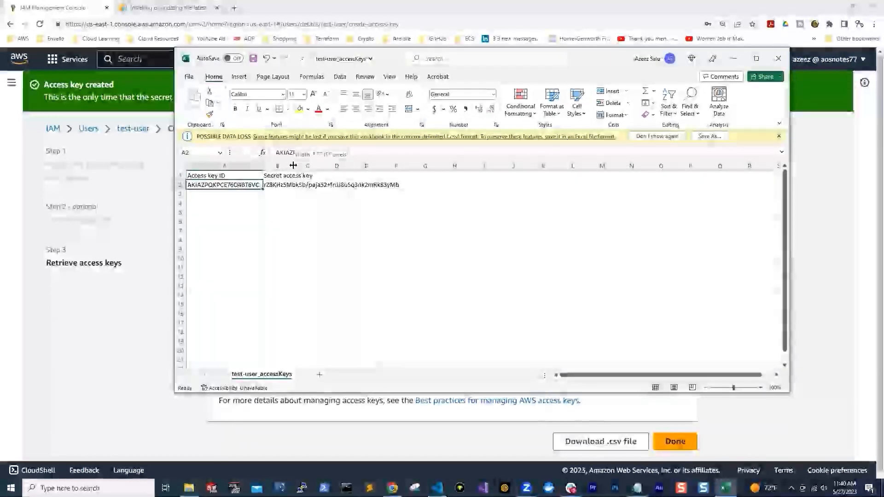
left_click(291, 186)
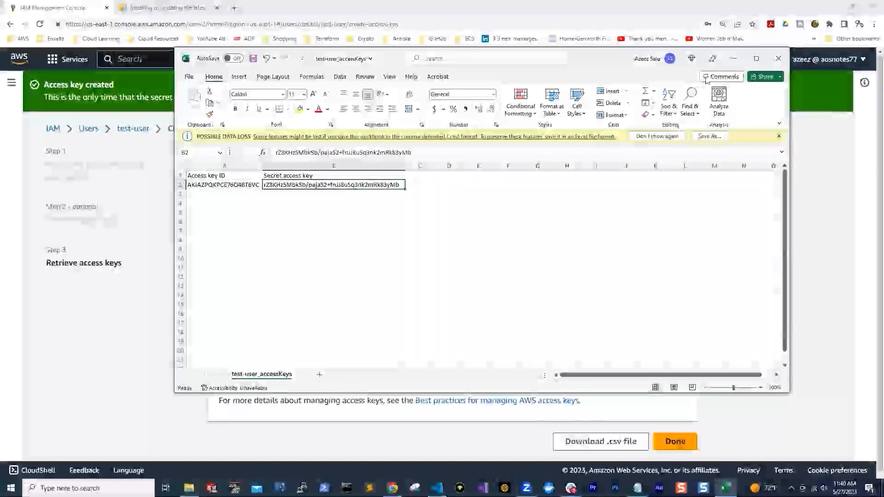
left_click(732, 59)
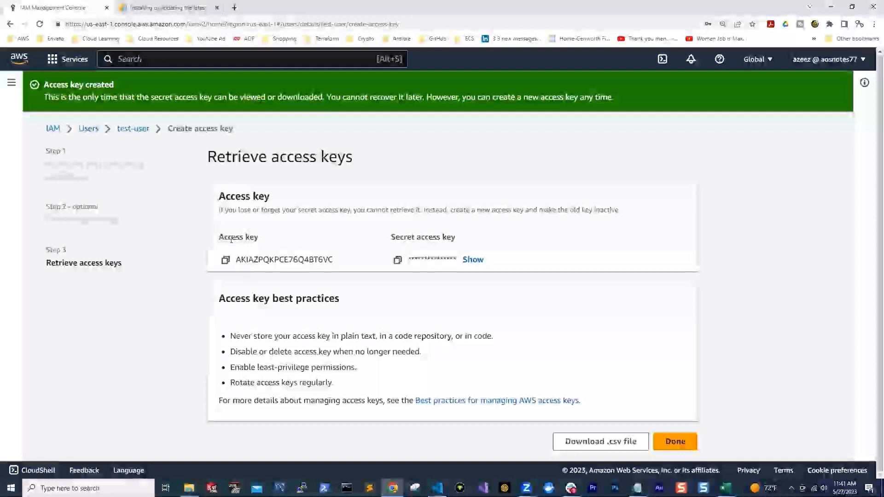
Highlight the access key ID in the console, and run aws configure in Windows PowerShell.
left_click_drag(236, 261, 341, 265)
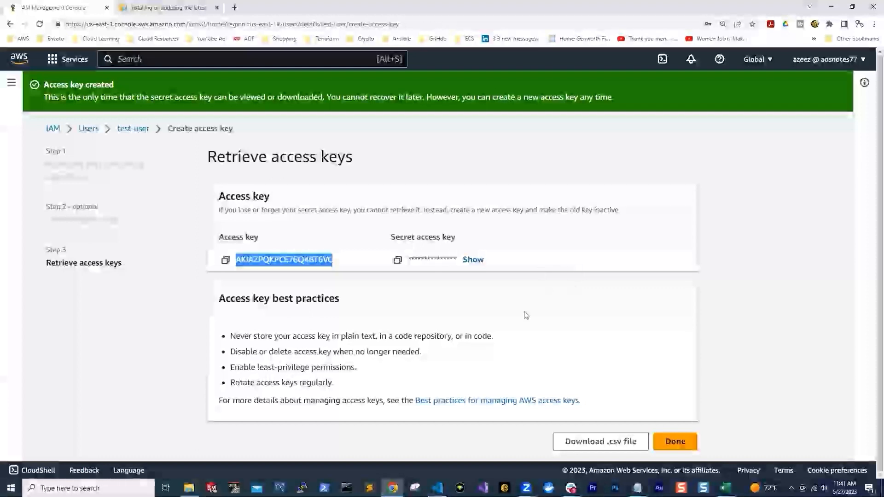
left_click(438, 488)
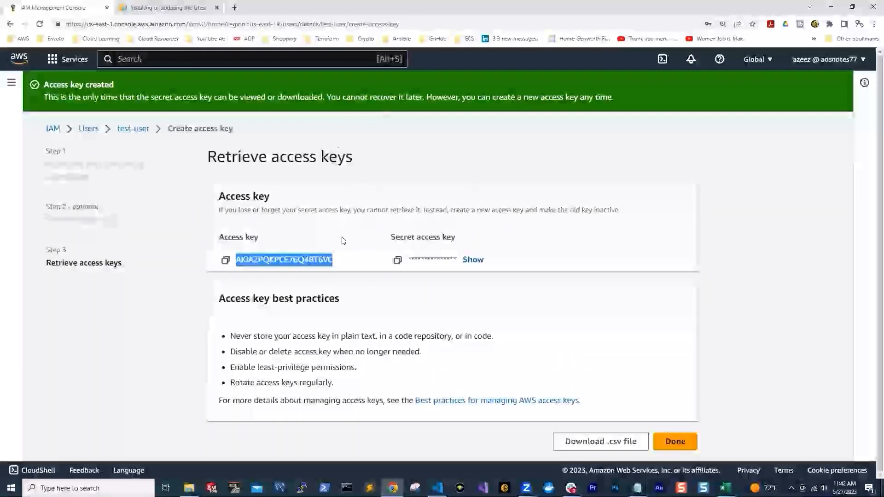
left_click(325, 489)
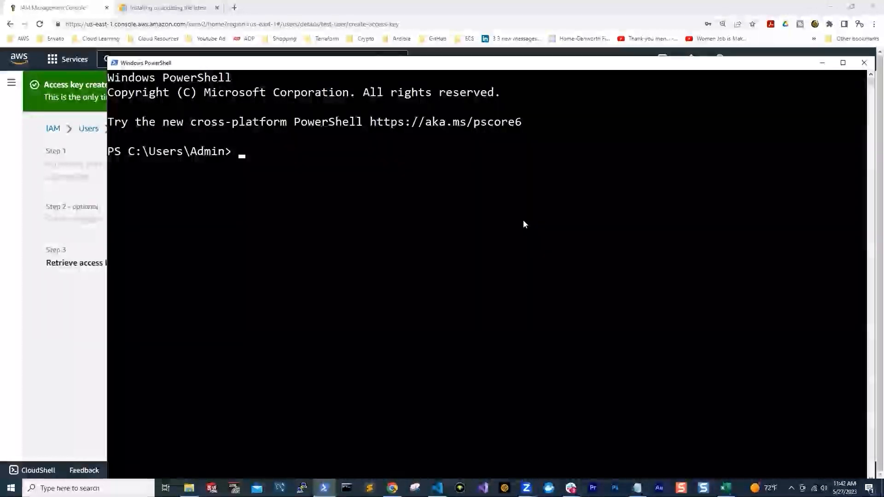
type("aws configure")
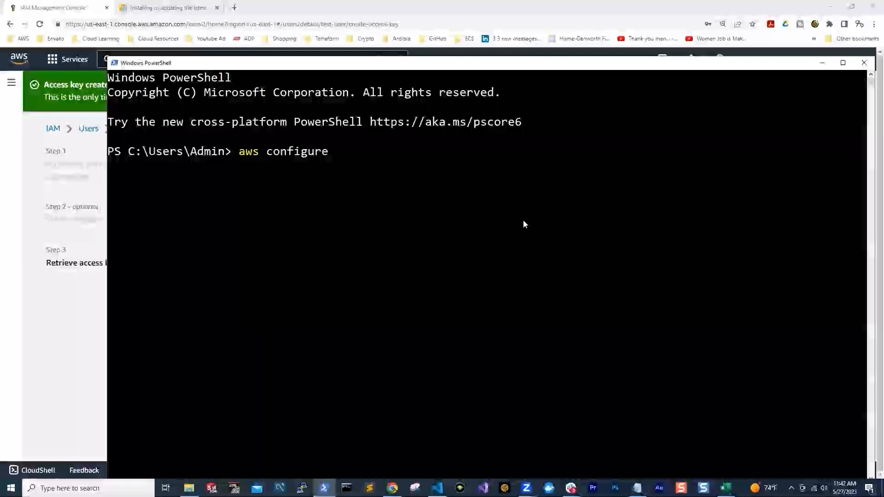
key("Return")
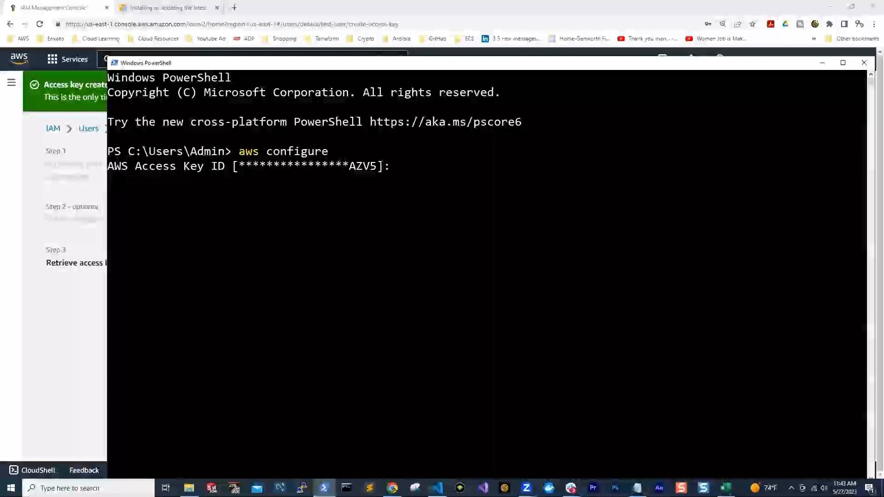
Copy the access key ID from the test-user_accessKeys file in Excel and enter it at the AWS Access Key ID prompt in PowerShell.
left_click(725, 489)
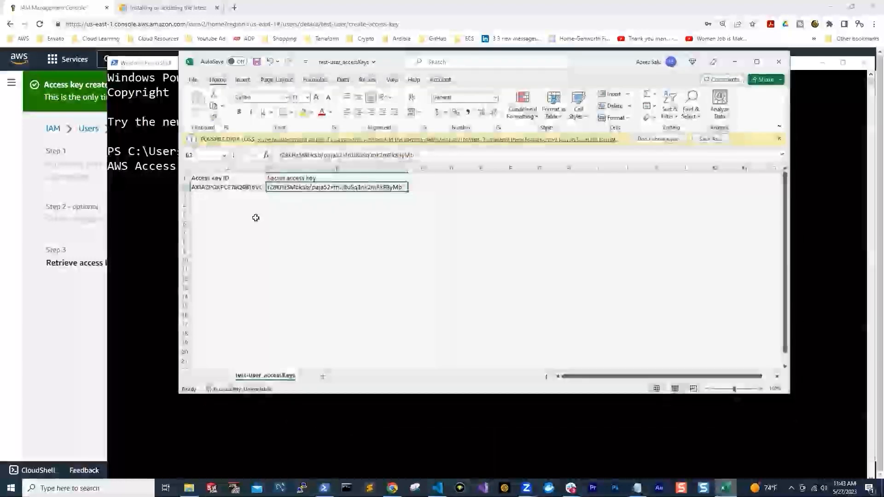
left_click(230, 185)
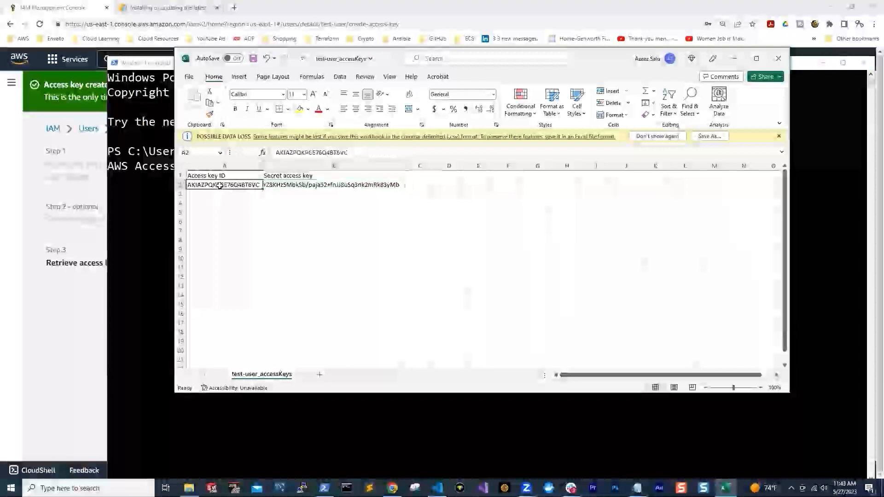
double_click(326, 154)
key("super+c")
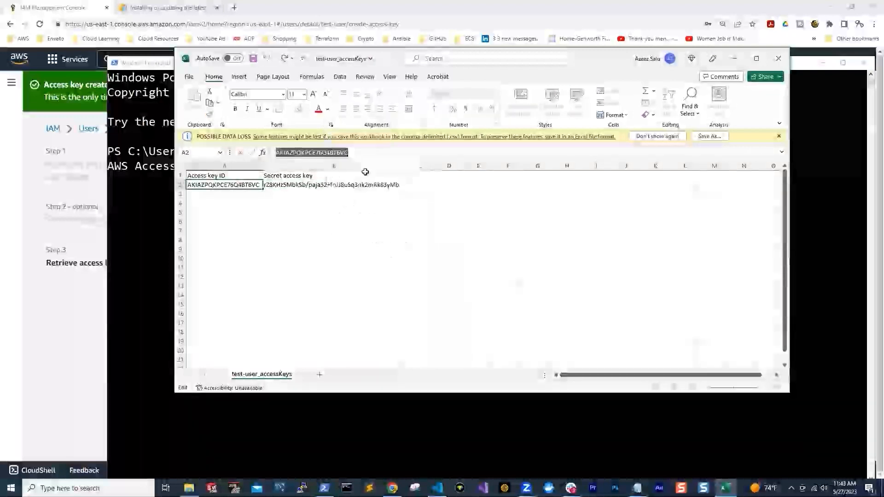
key("alt+Tab")
right_click(417, 170)
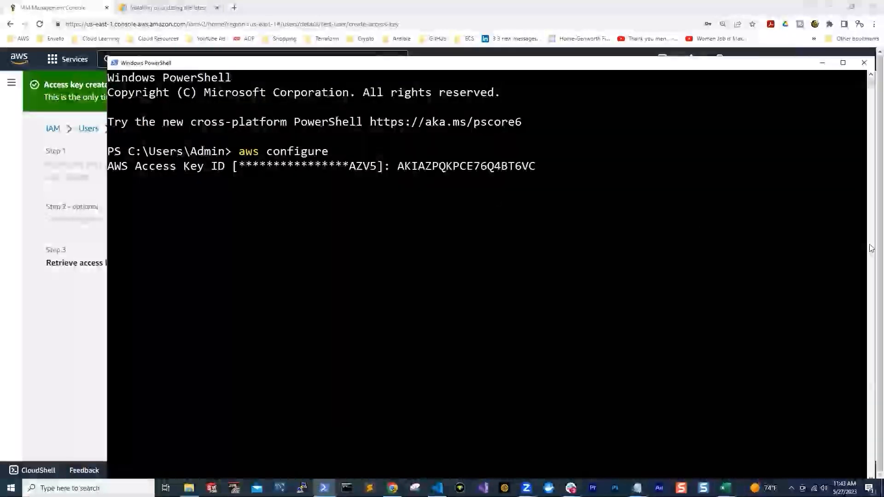
key("Return")
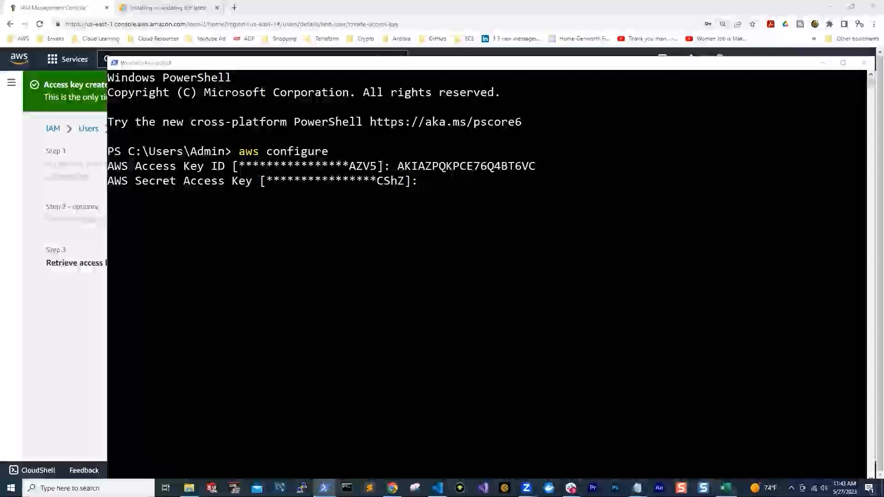
Copy the secret access key from the Excel file and enter it at the AWS Secret Access Key prompt in PowerShell.
left_click(725, 489)
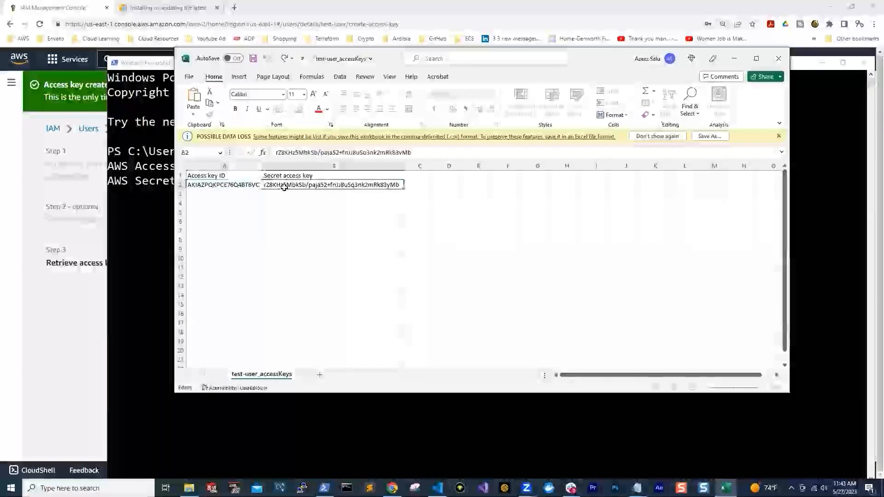
triple_click(313, 152)
key("super+c")
right_click(316, 153)
left_click(341, 174)
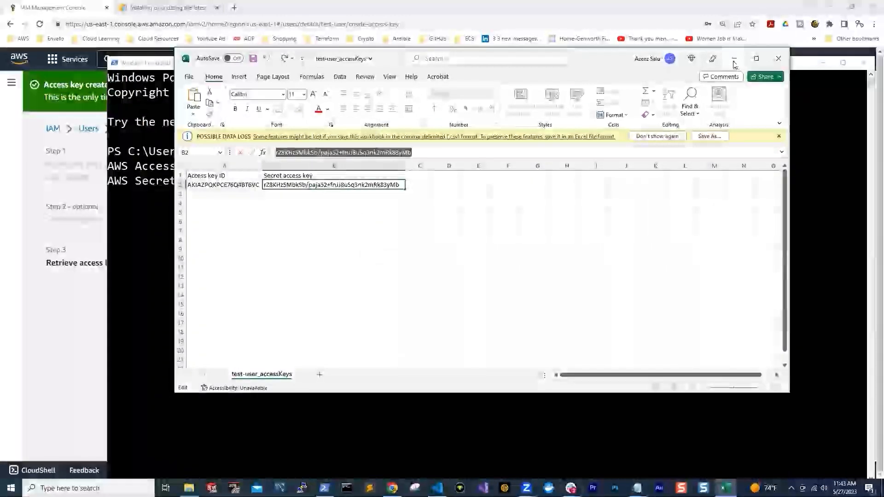
left_click(733, 58)
right_click(460, 184)
key("Return")
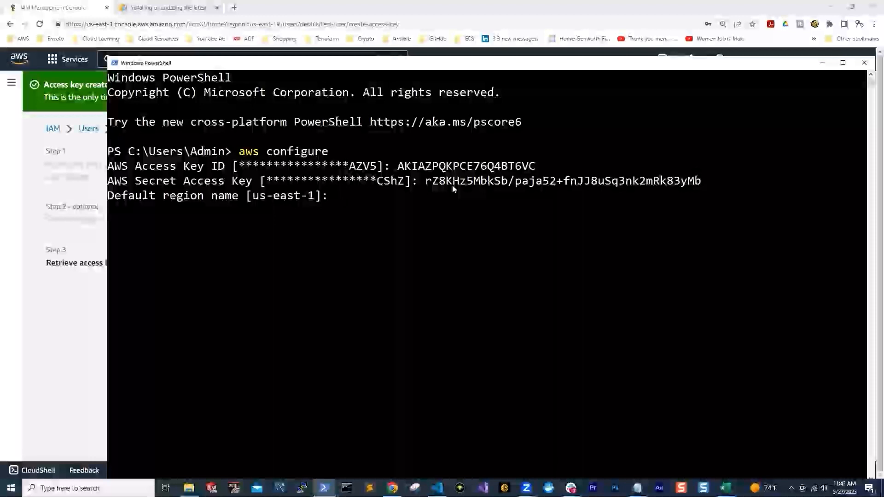
Set the default region name to us-east-1, checking the console's region list for codes, and keep the default output format.
type("us")
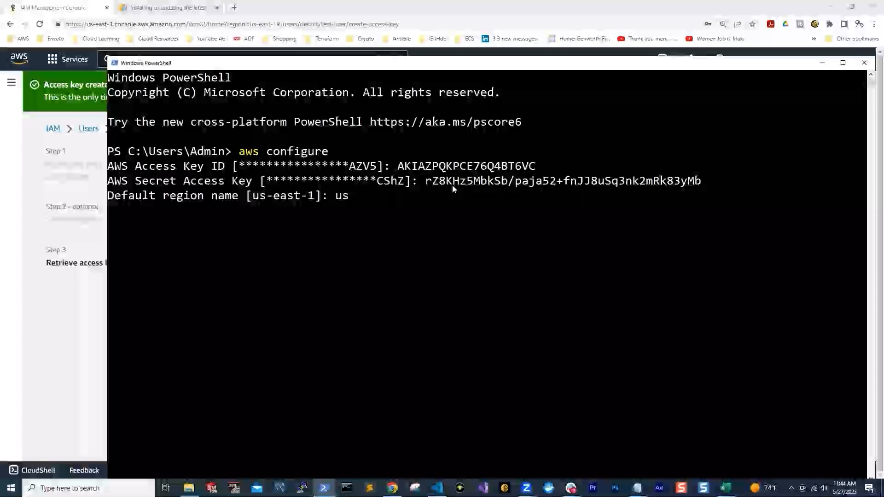
type("-east-1")
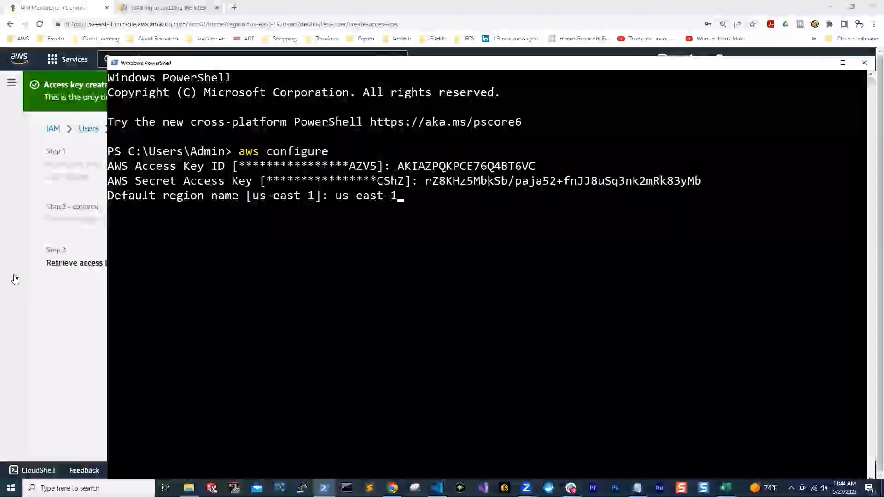
left_click(49, 315)
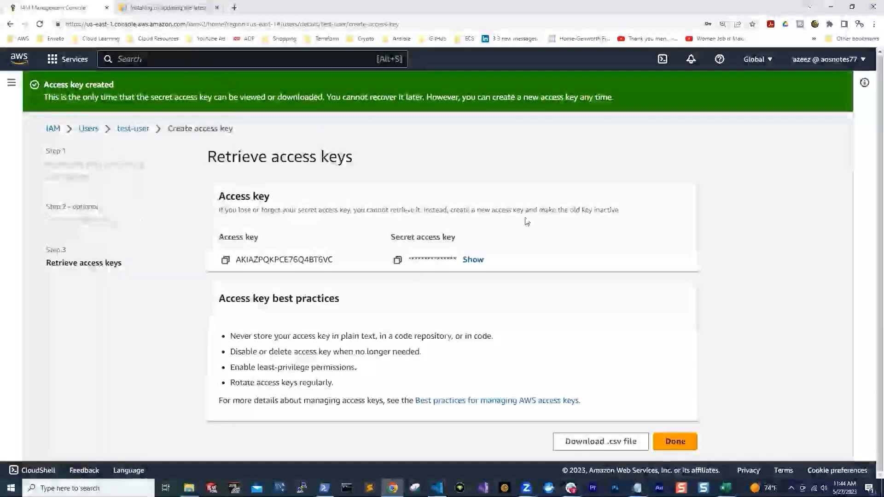
left_click(770, 64)
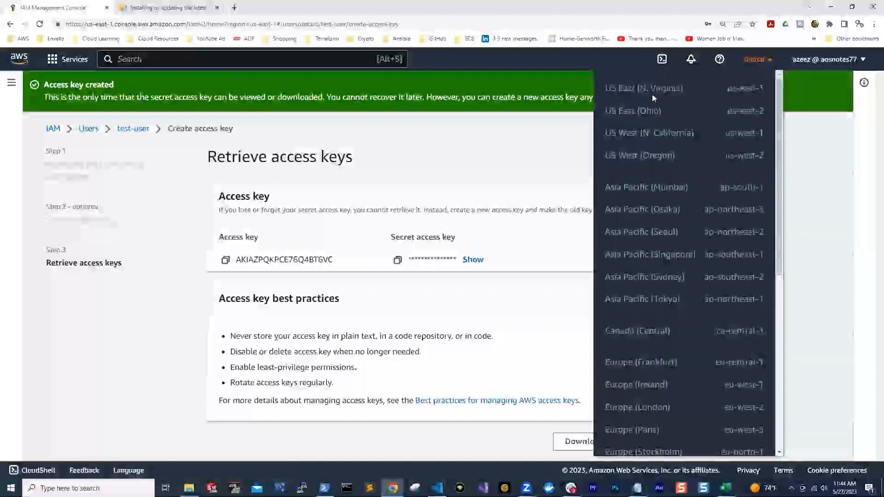
scroll(625, 111, "down", 7)
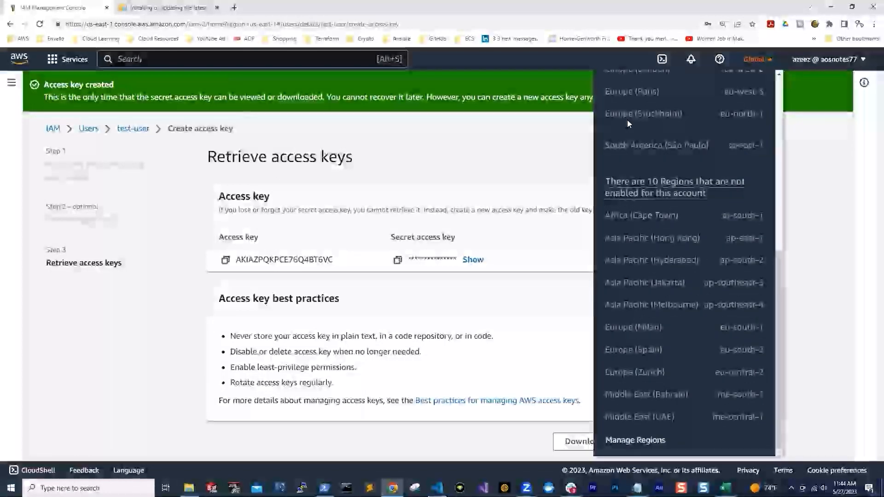
scroll(628, 118, "up", 7)
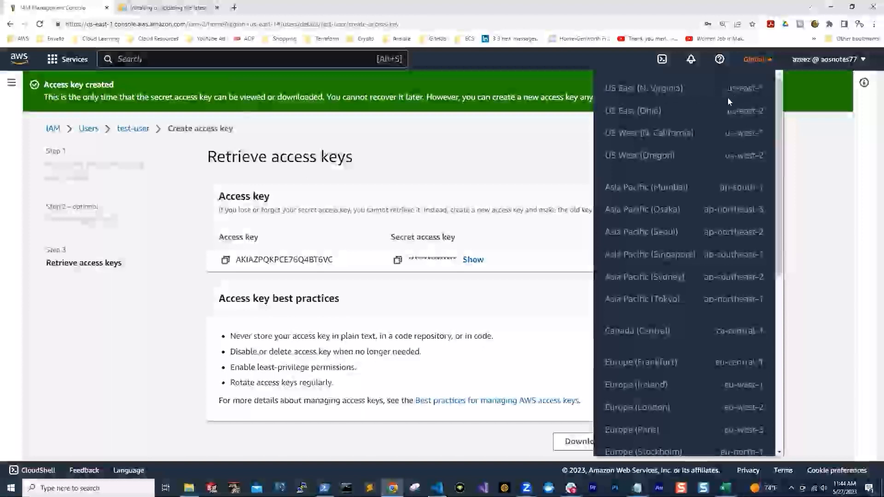
scroll(653, 198, "down", 3)
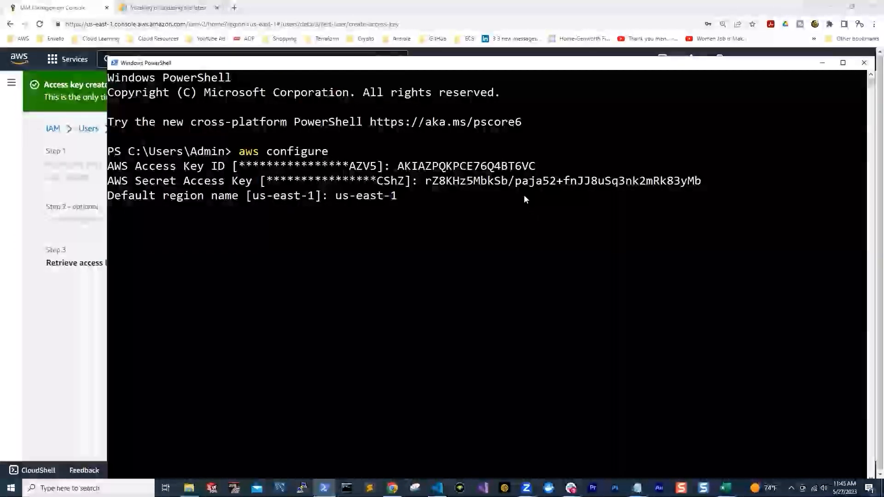
key("Return")
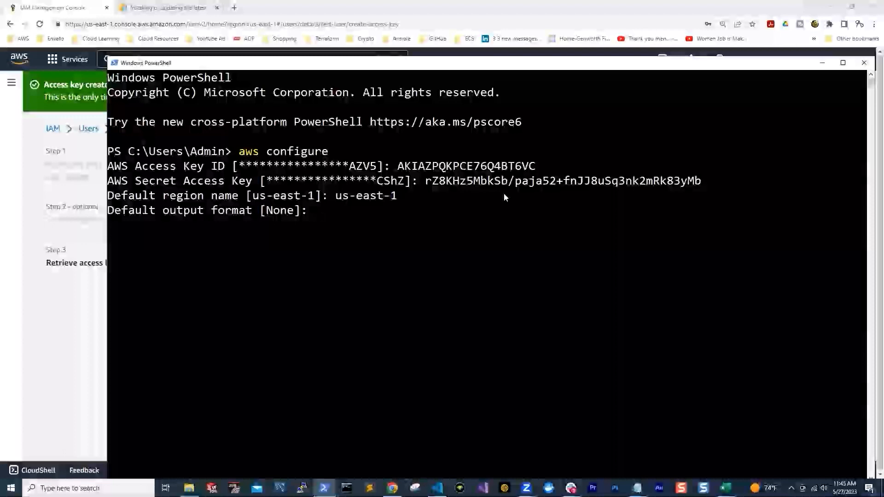
key("Return")
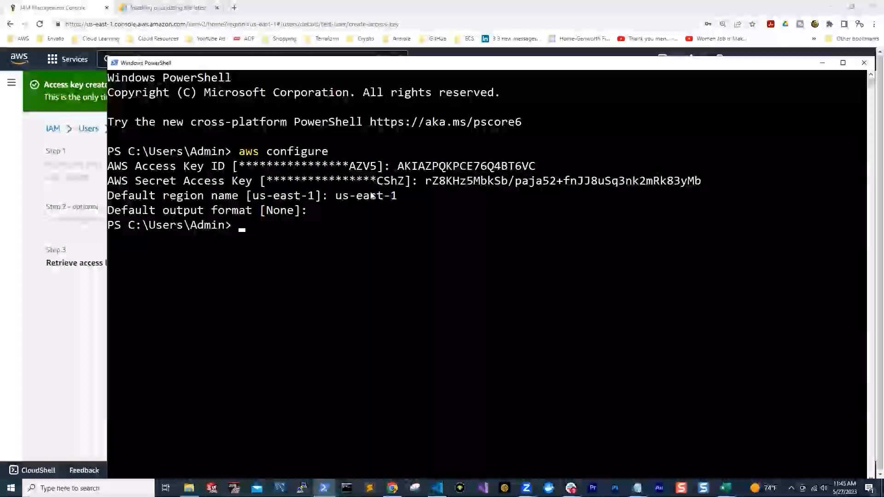
Reposition the PowerShell window and highlight the aws configure command and its completed prompts for review.
left_click_drag(411, 67, 329, 19)
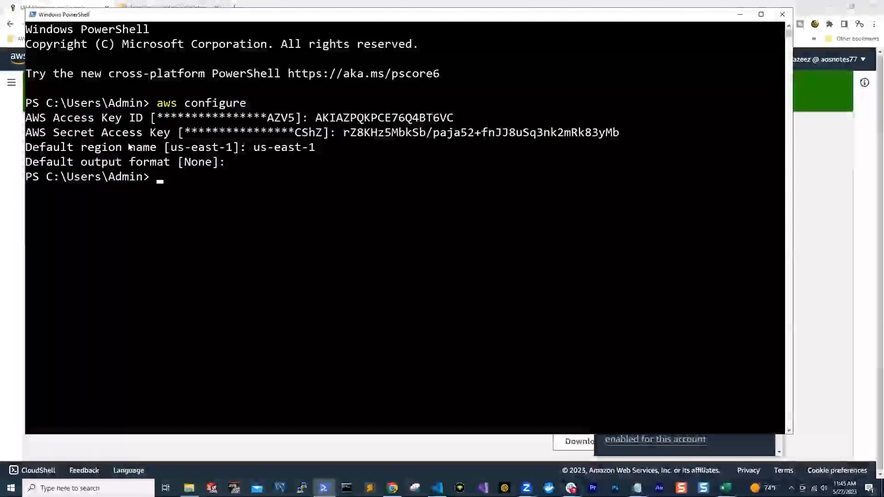
left_click_drag(157, 102, 252, 104)
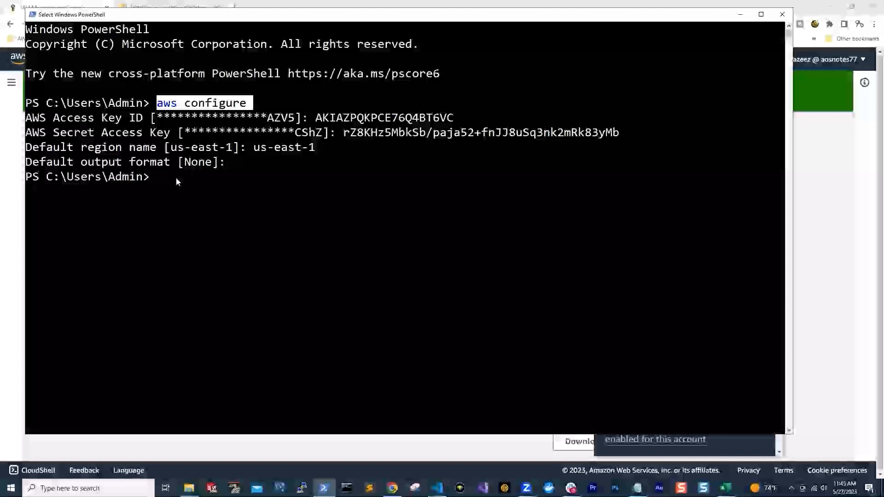
left_click_drag(176, 178, 28, 104)
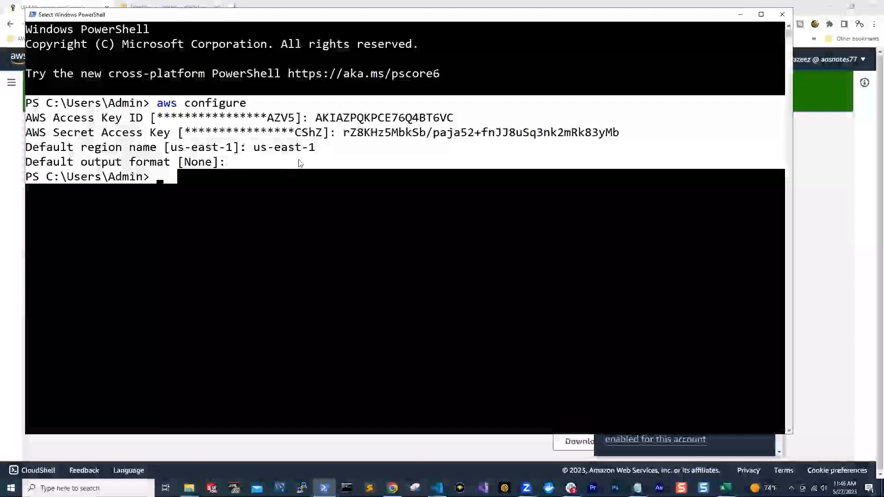
left_click(297, 175)
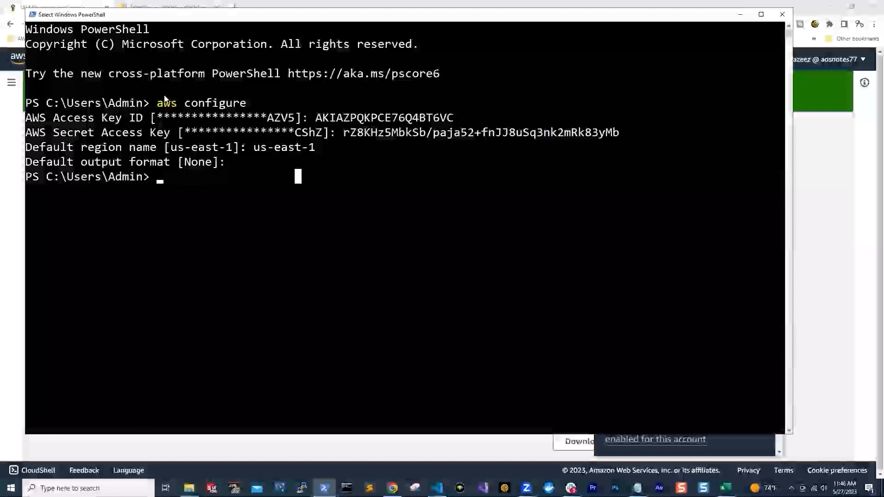
Place the PowerShell window side by side with File Explorer showing the Desktop folder, and widen the PowerShell half slightly.
left_click_drag(157, 102, 245, 104)
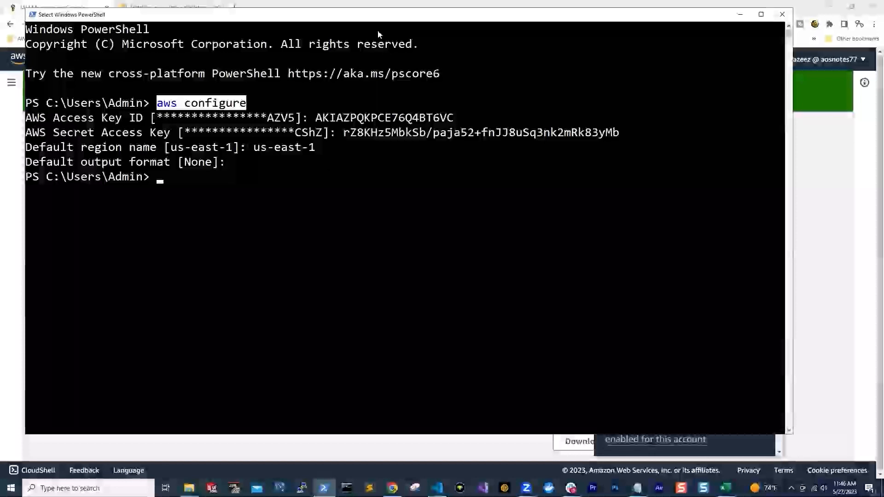
left_click_drag(393, 17, 0, 31)
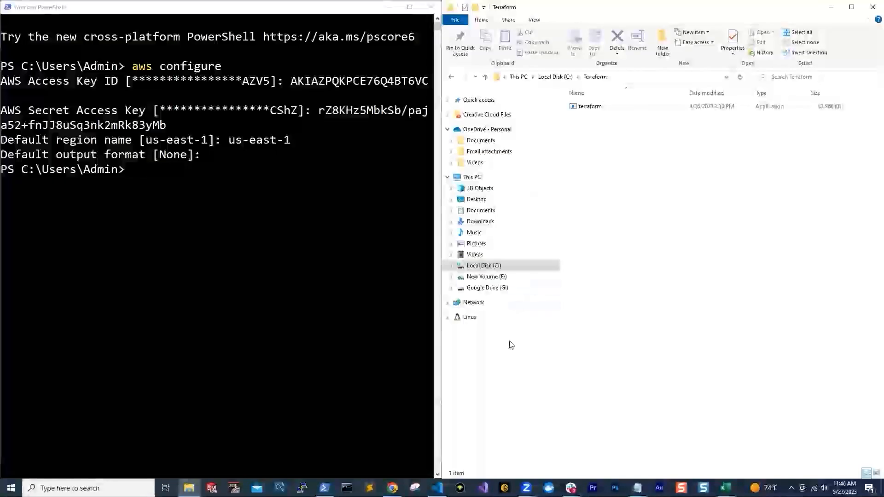
left_click(484, 200)
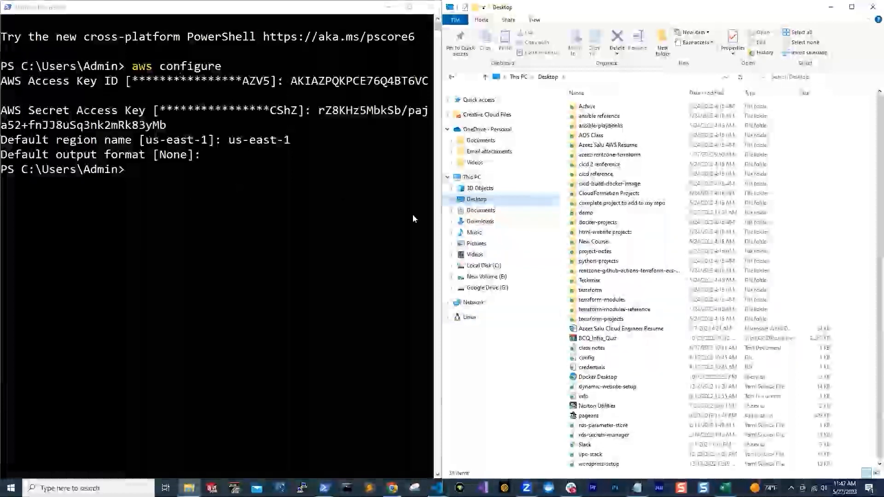
left_click_drag(442, 199, 490, 188)
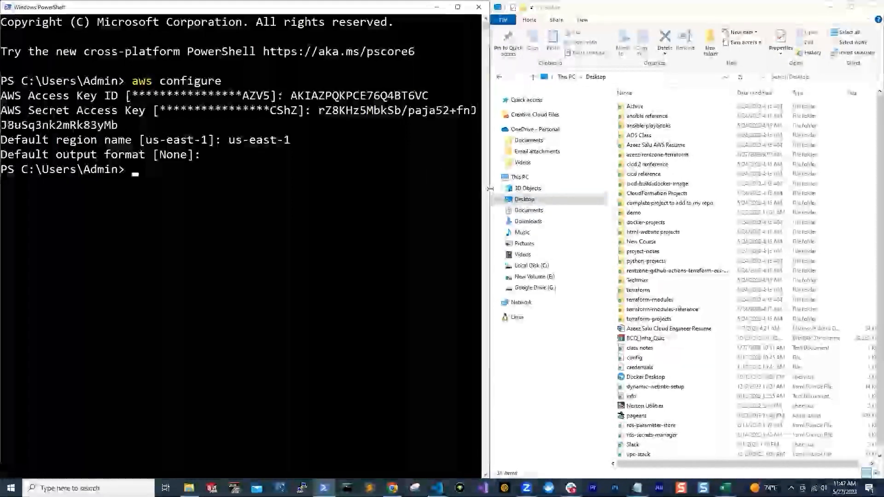
Open the Users folder on Local Disk (C:) in File Explorer and highlight the C:\Users\Admin path in the PowerShell prompt.
left_click(564, 267)
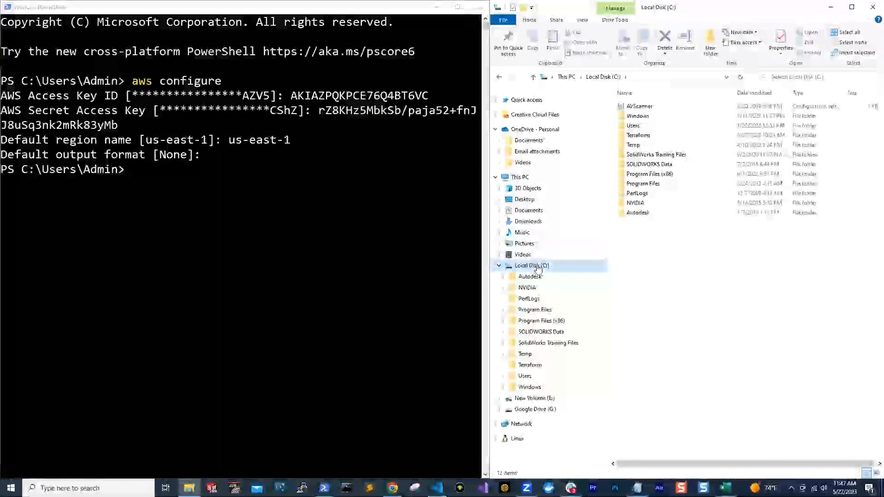
double_click(638, 126)
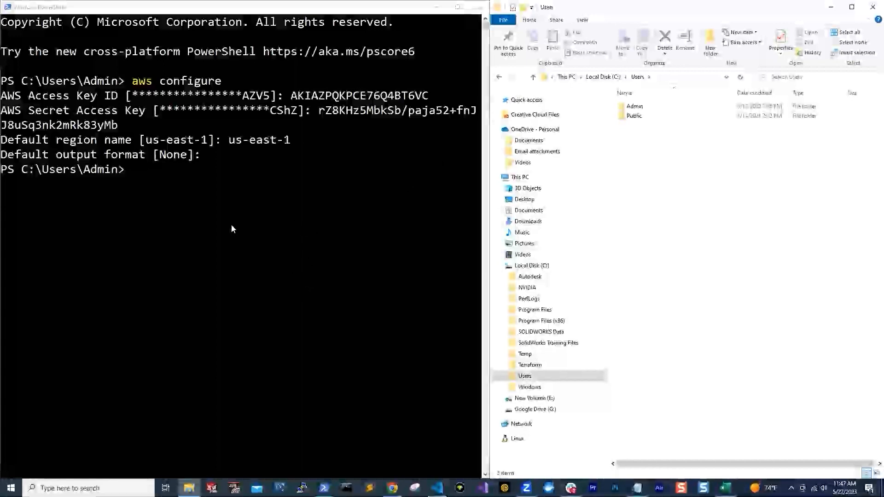
left_click(34, 171)
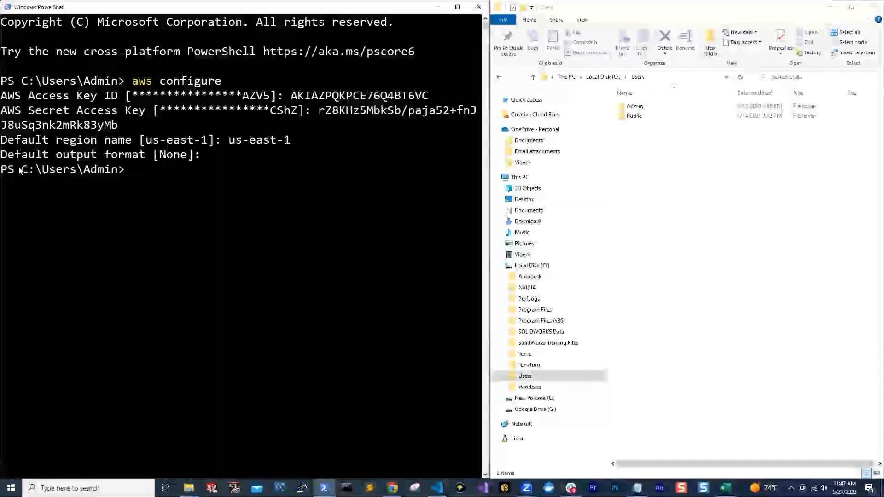
double_click(22, 170)
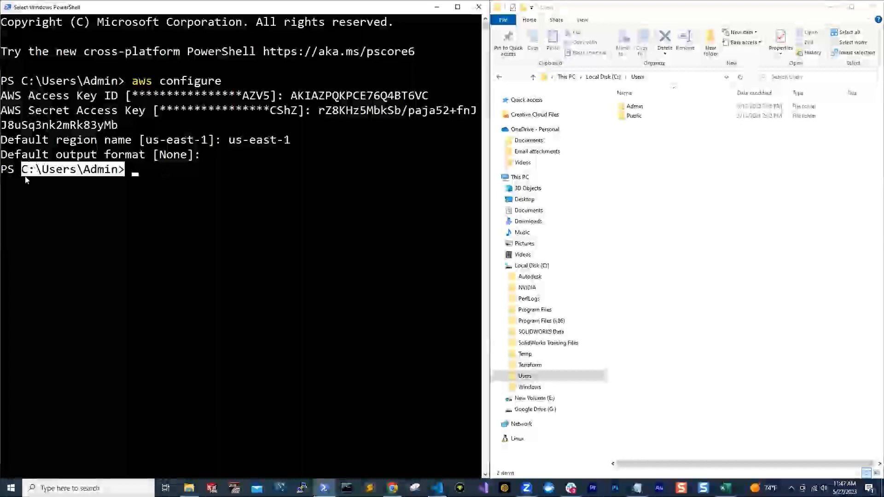
Browse from Local Disk (C:) through Users and Admin into the .aws folder, highlighting the aws configure command in PowerShell.
double_click(532, 266)
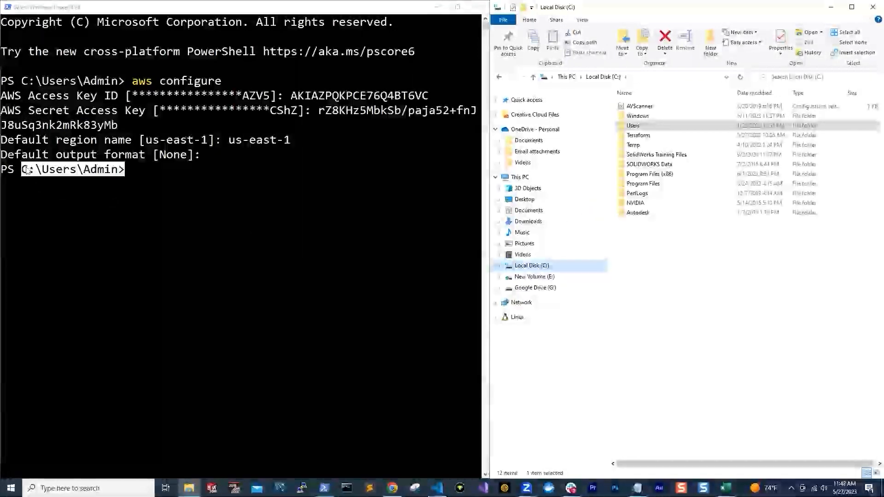
left_click(626, 368)
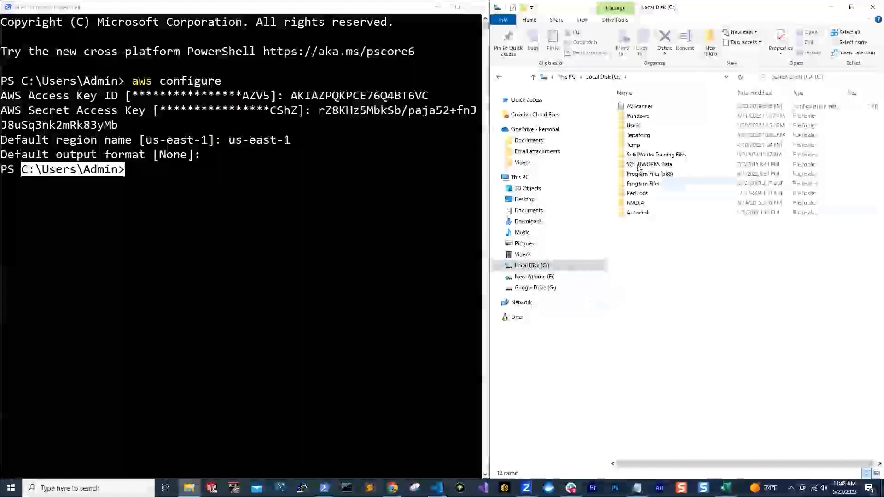
double_click(637, 126)
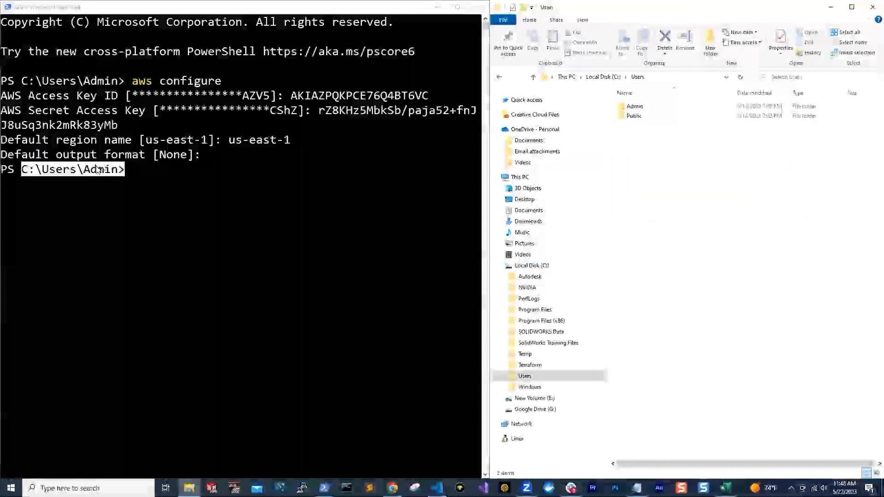
double_click(638, 107)
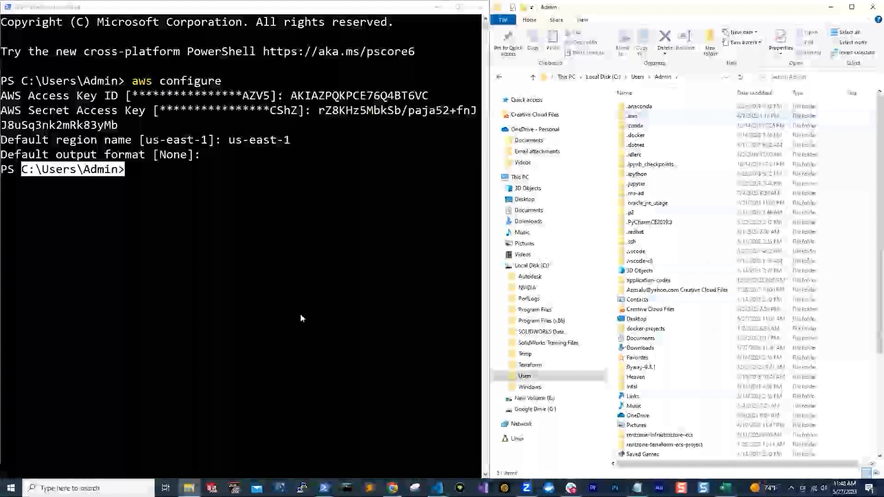
left_click(278, 283)
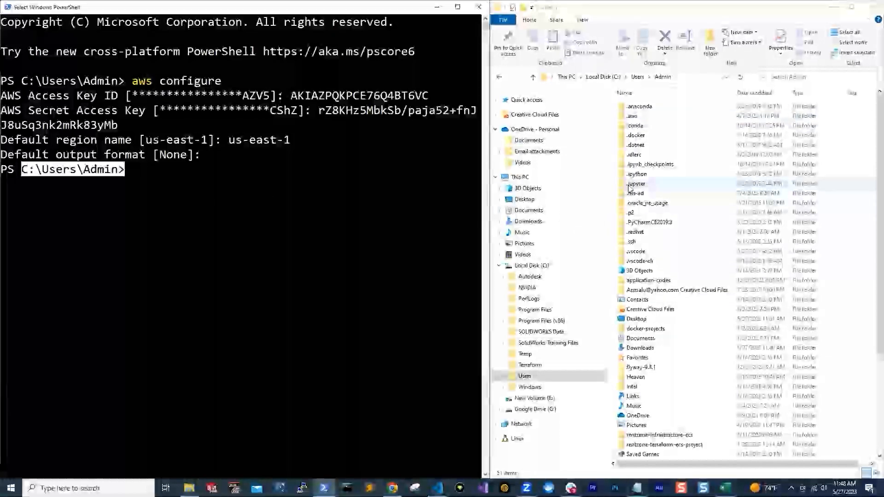
left_click_drag(132, 80, 224, 82)
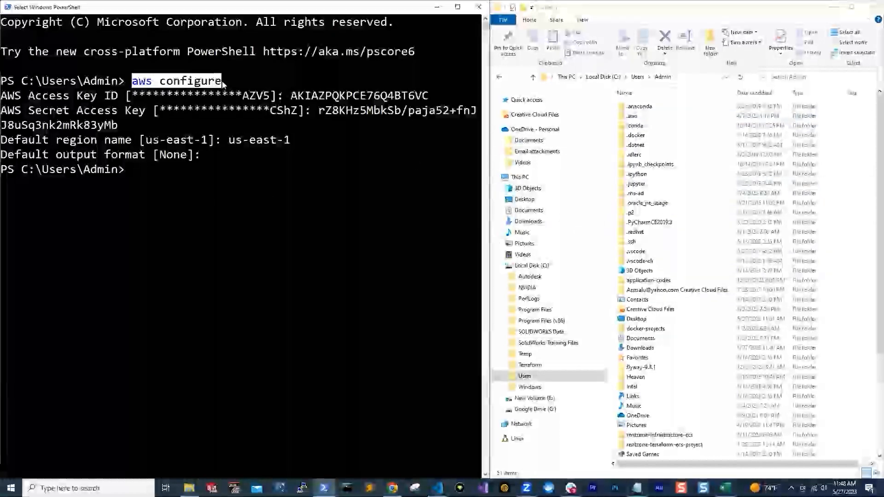
double_click(633, 118)
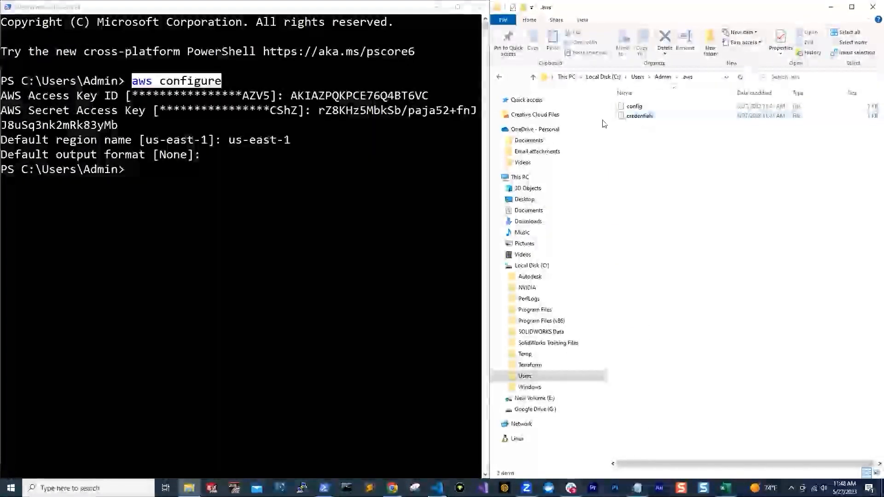
left_click(145, 176)
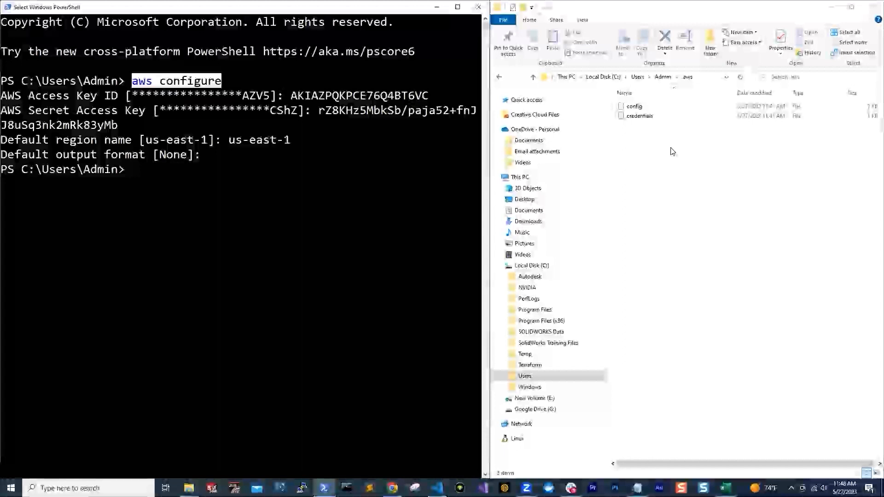
Open the config file from the .aws folder in Notepad.
left_click(635, 111)
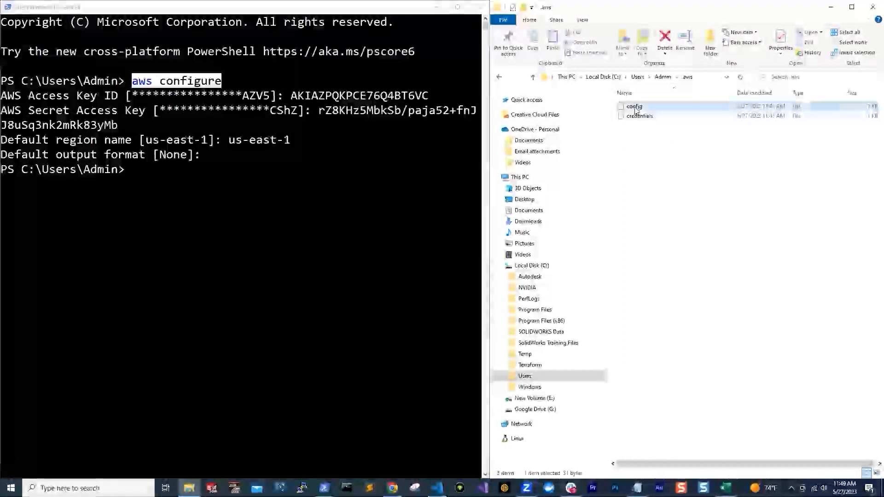
right_click(636, 110)
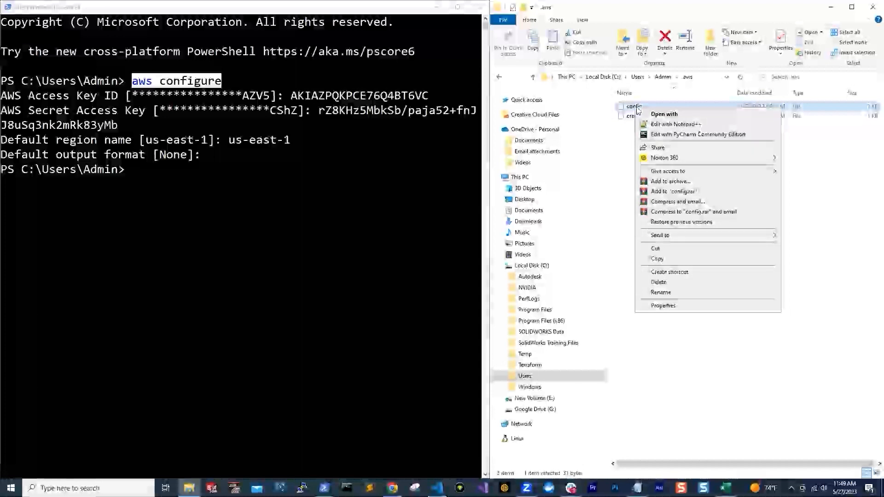
left_click(667, 118)
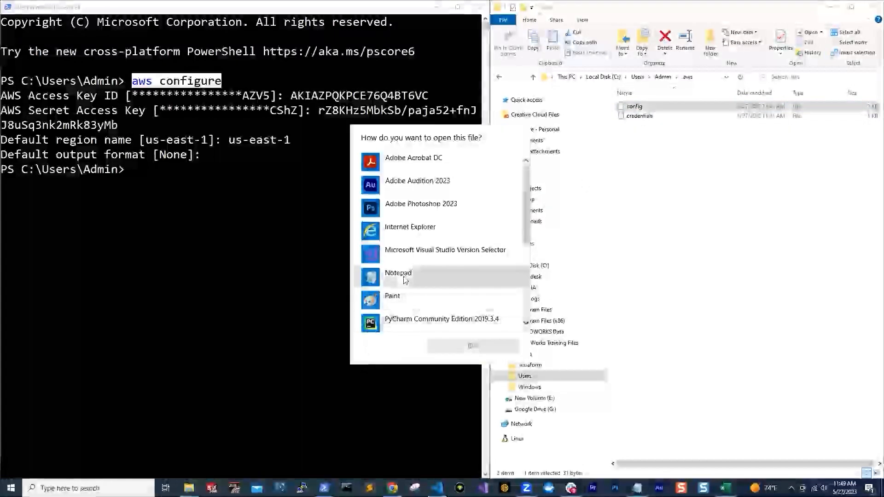
left_click(399, 275)
left_click(455, 346)
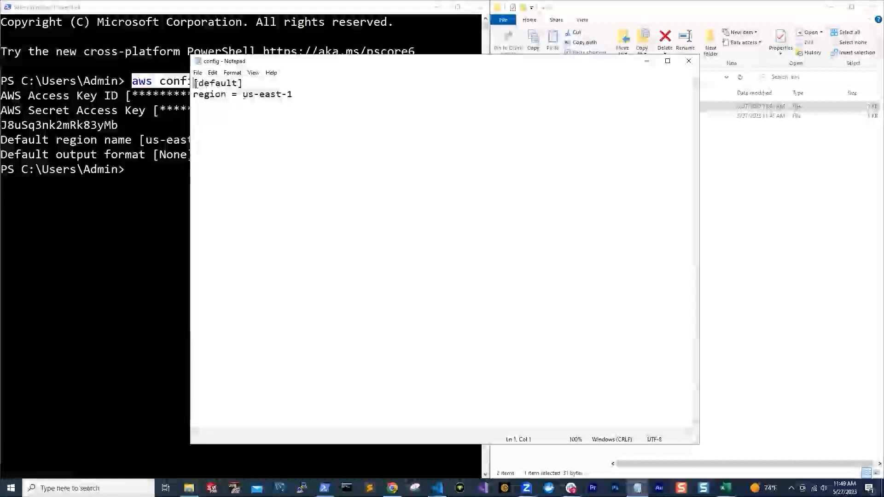
Examine the profile name and region value in the config file, comparing them with the PowerShell entries, and close the file.
left_click_drag(200, 84, 239, 84)
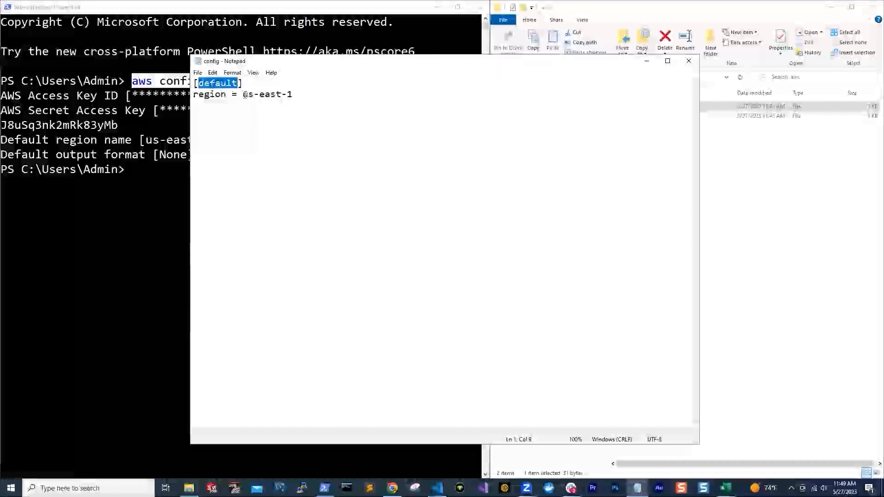
left_click_drag(243, 94, 294, 95)
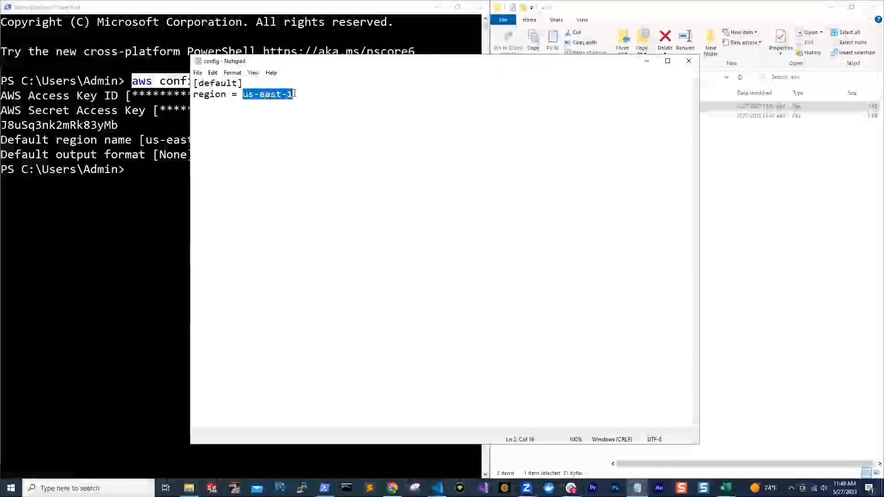
left_click_drag(318, 61, 458, 86)
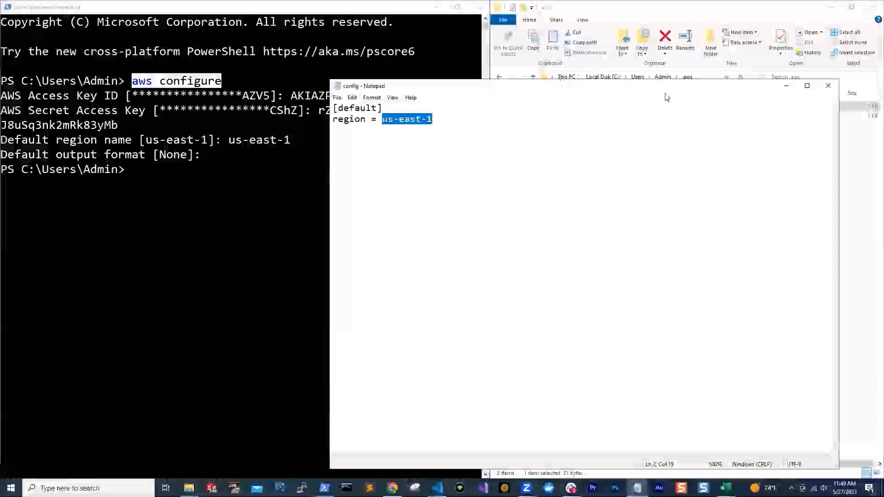
left_click(827, 87)
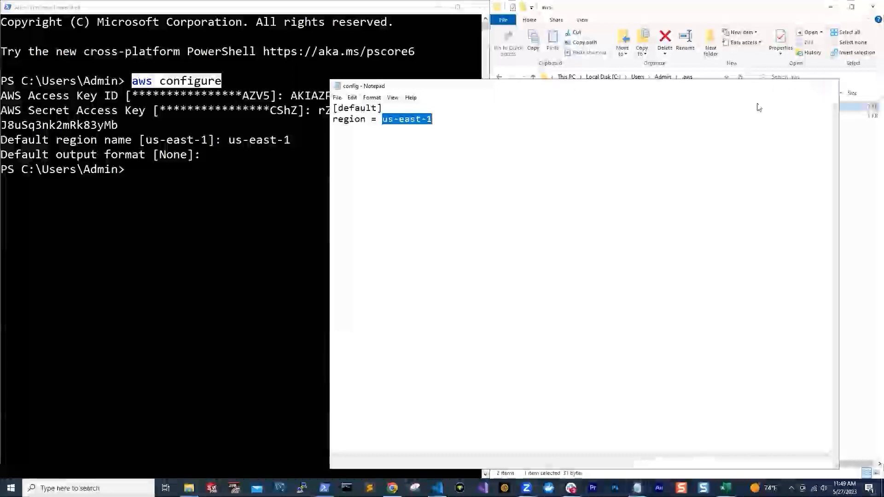
Open the credentials file from the .aws folder in Notepad and shift its window aside.
left_click(638, 117)
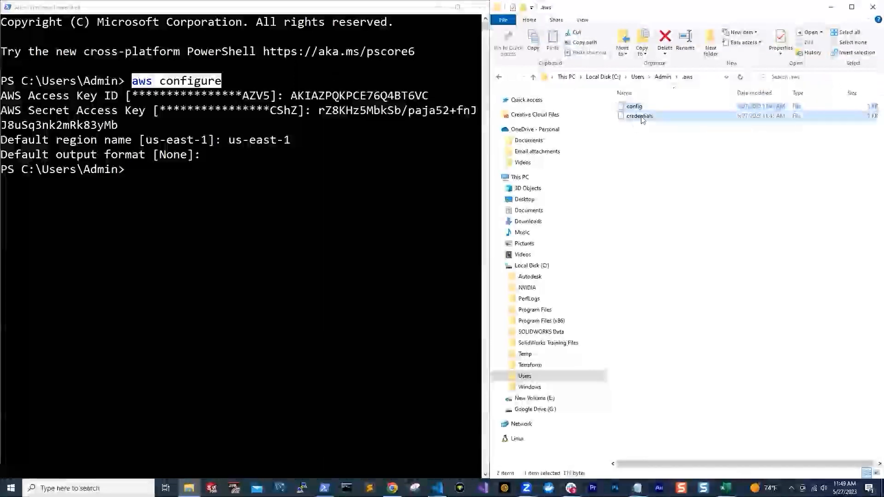
right_click(640, 119)
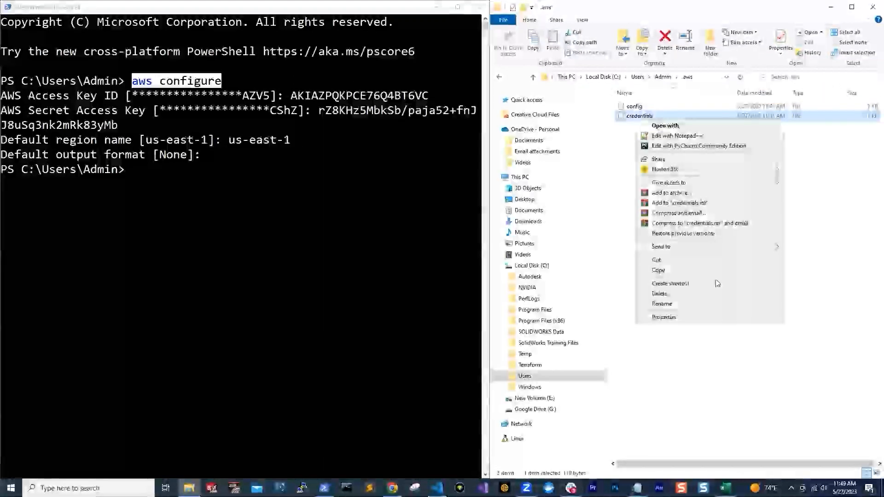
left_click(663, 126)
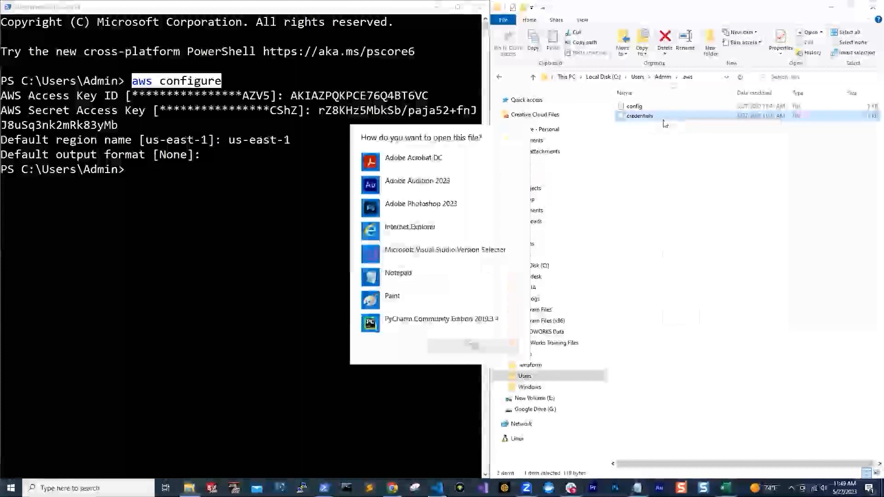
left_click(398, 275)
left_click(442, 344)
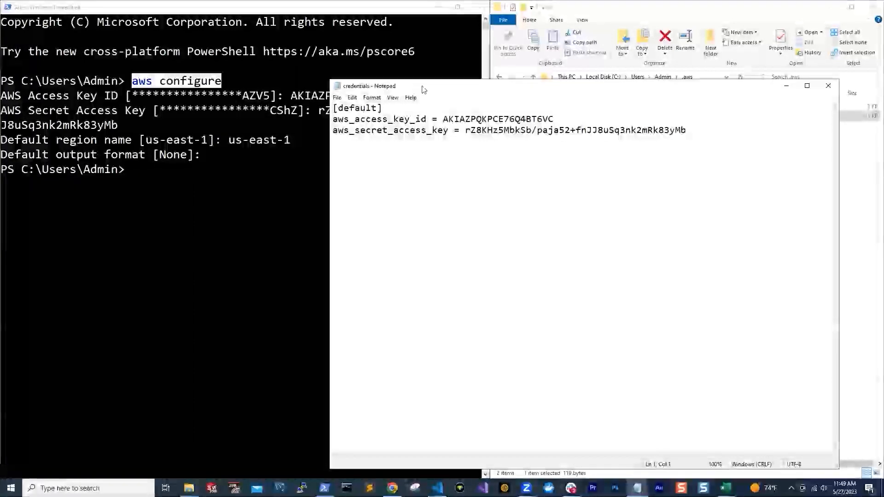
left_click_drag(424, 89, 441, 88)
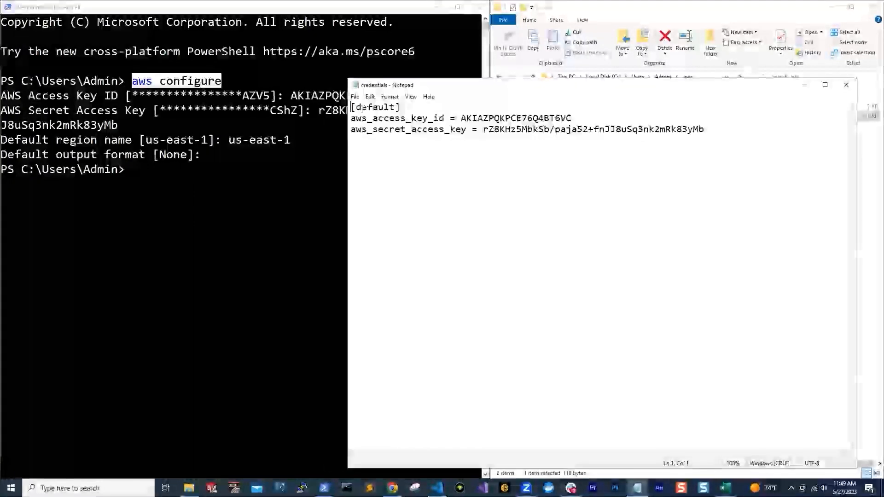
Compare the profile name, access key ID and secret access key in the credentials file with the PowerShell entries, and close the file.
left_click_drag(358, 107, 401, 112)
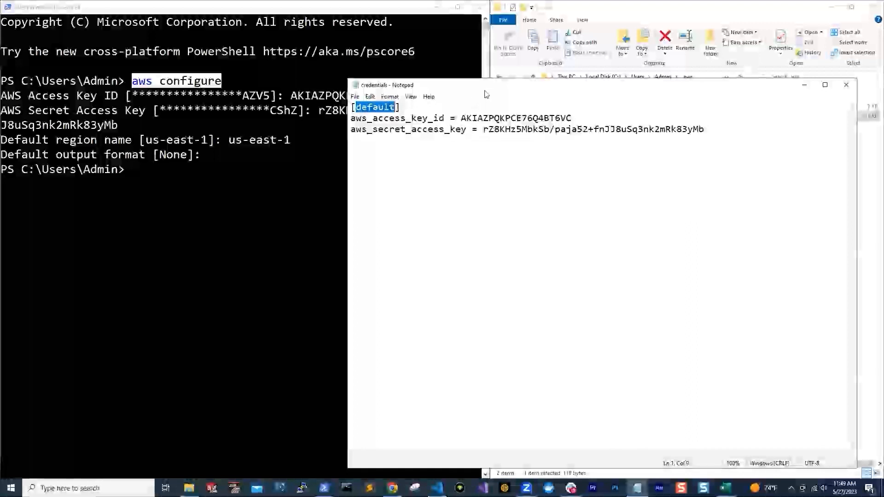
left_click_drag(460, 85, 431, 147)
left_click_drag(431, 180, 534, 178)
key("super+c")
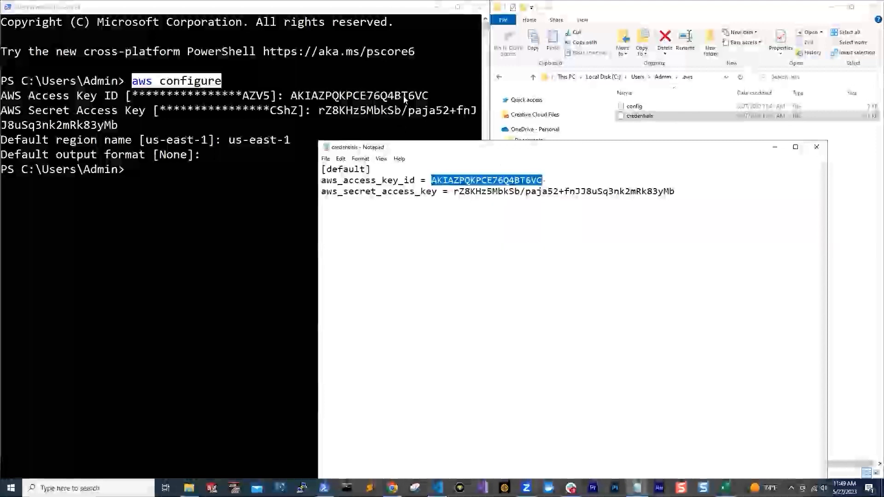
left_click_drag(454, 193, 675, 193)
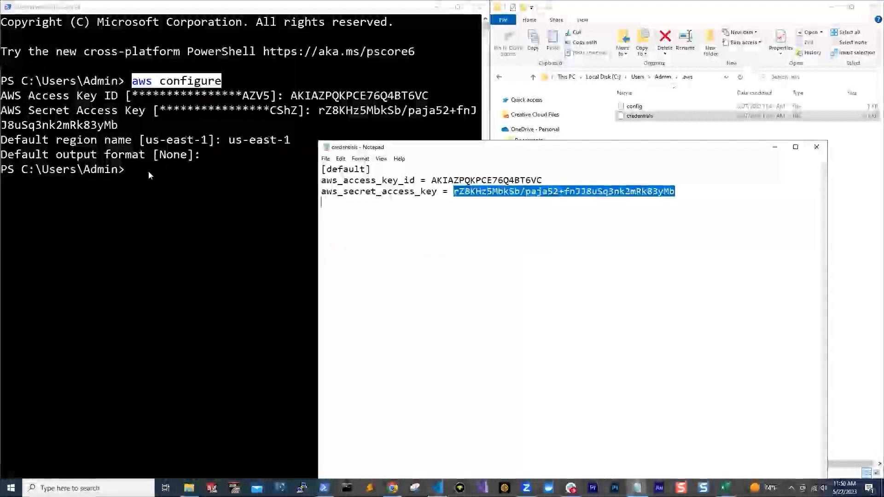
left_click(816, 147)
Return to the Admin user folder and delete the .aws folder.
left_click(499, 80)
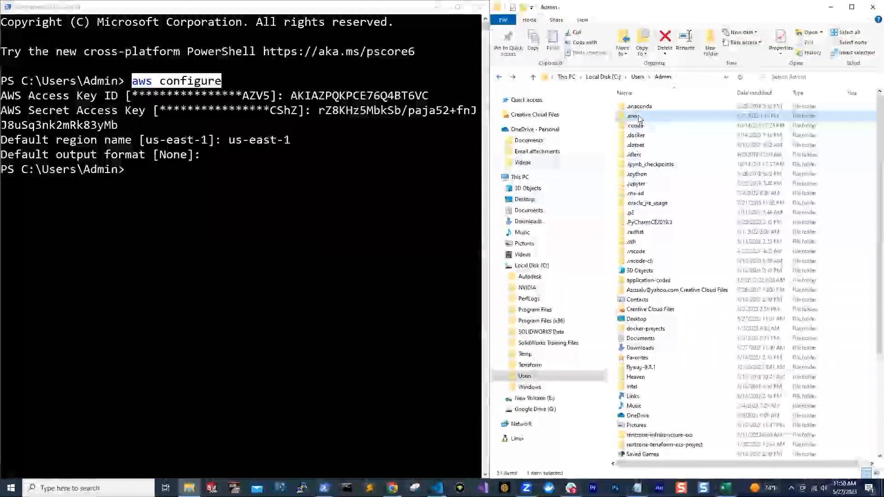
right_click(637, 119)
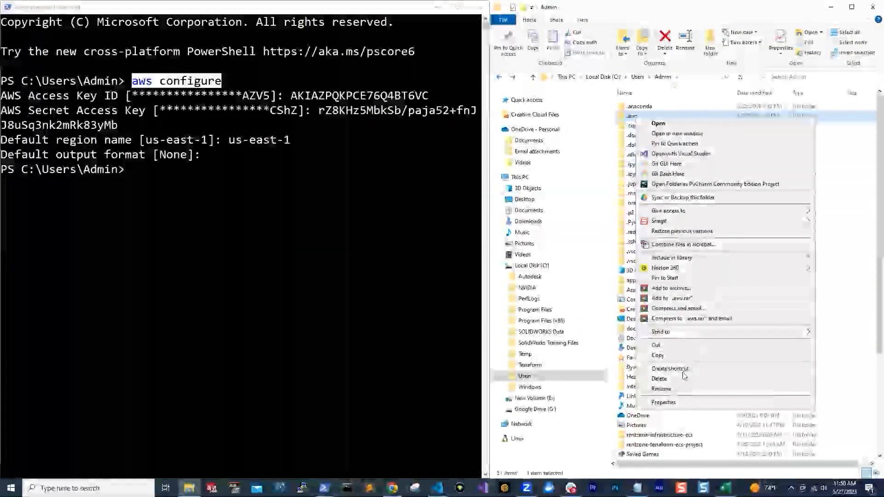
left_click(665, 381)
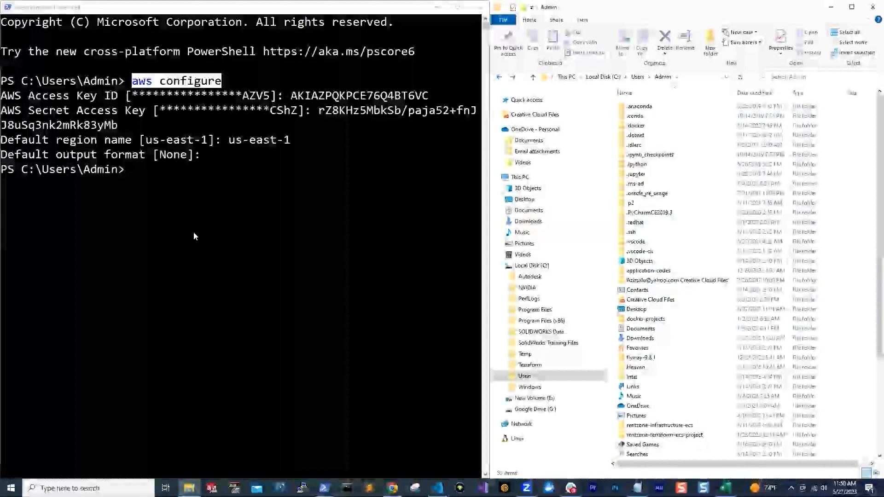
Run aws configure again at the PowerShell prompt.
left_click(143, 178)
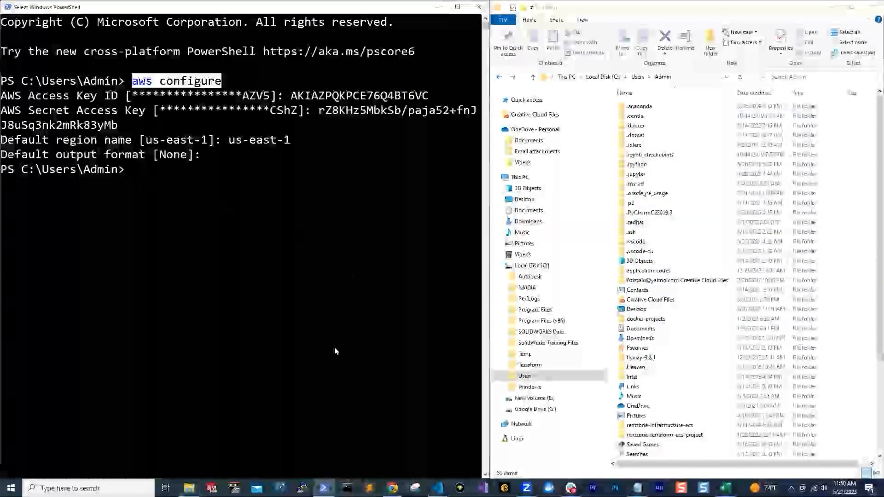
right_click(8, 229)
right_click(8, 229)
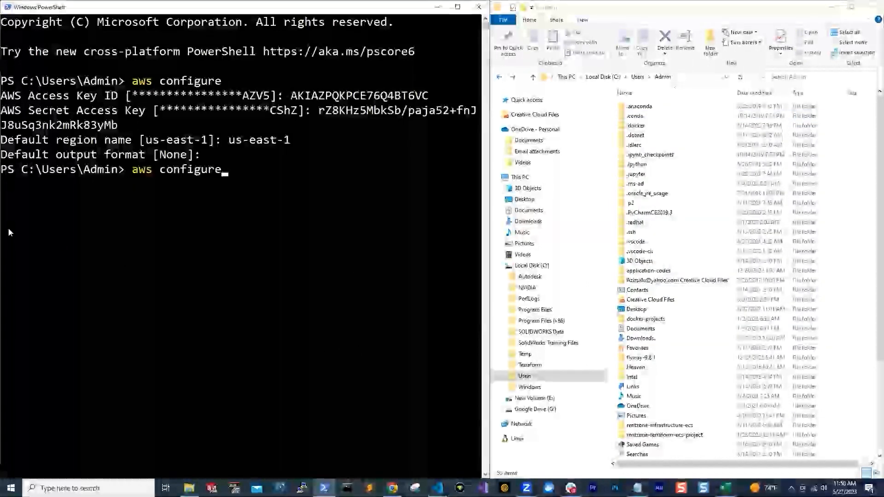
key("Return")
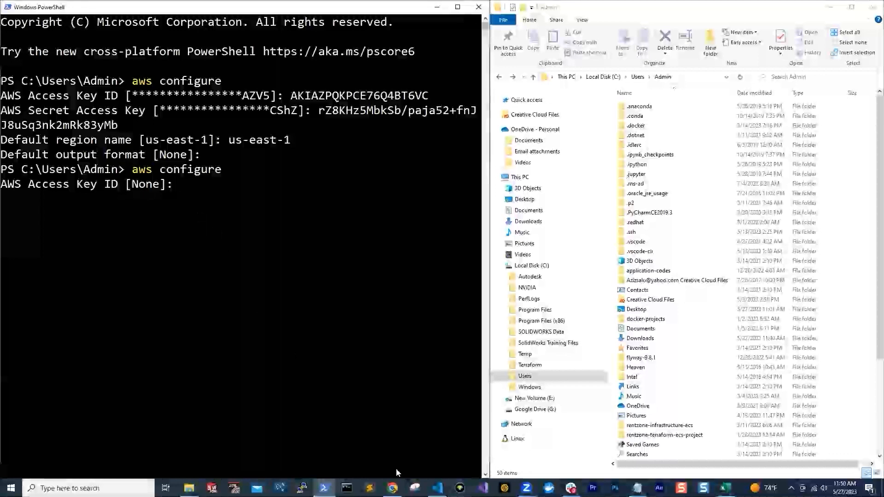
Copy the access key ID from the test-user_accessKeys spreadsheet and submit it at PowerShell's AWS Access Key ID prompt.
left_click(727, 488)
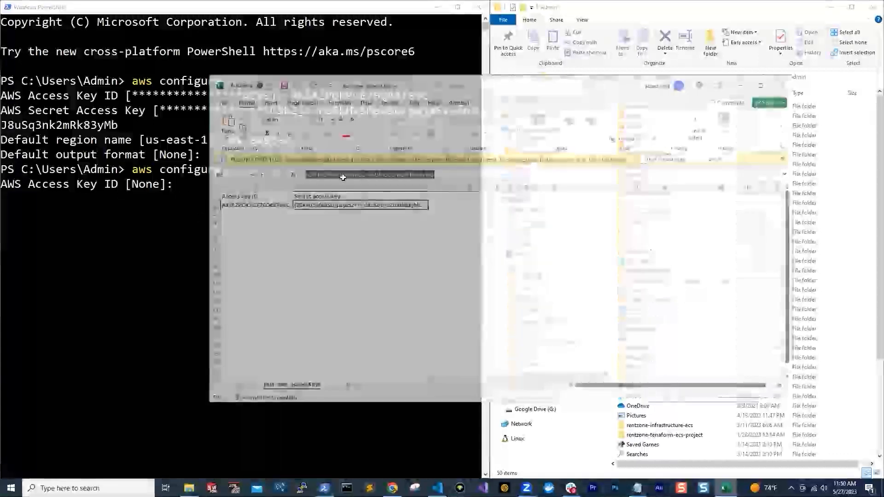
left_click(227, 185)
right_click(227, 185)
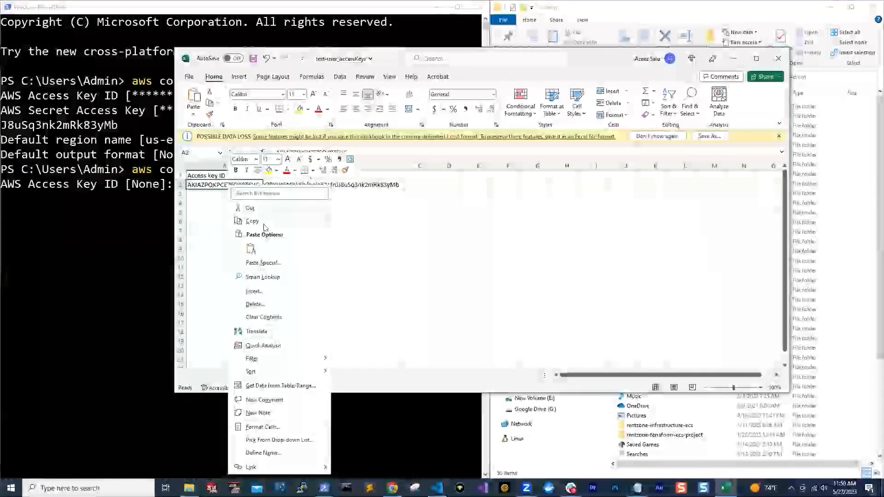
left_click(251, 222)
left_click(156, 197)
left_click(197, 185)
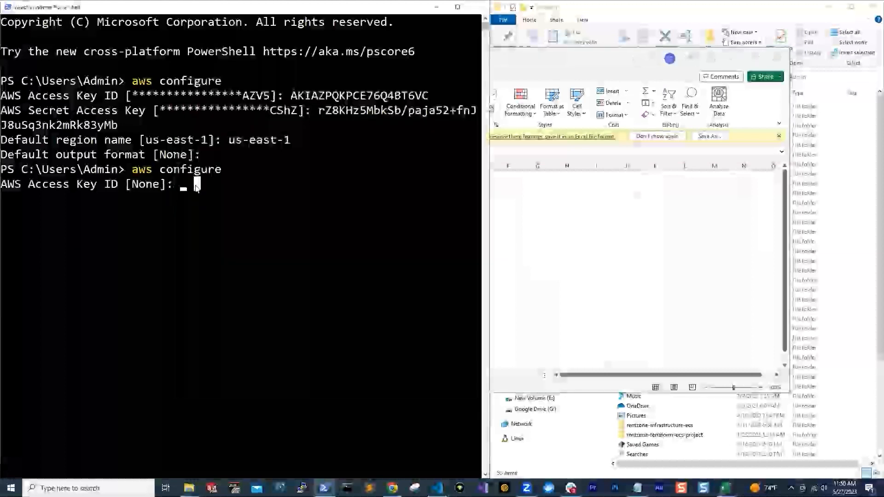
right_click(186, 188)
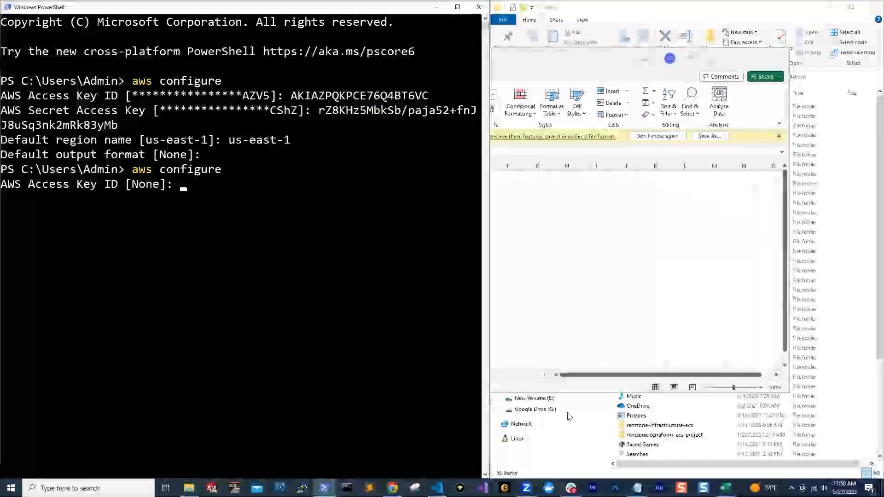
right_click(203, 256)
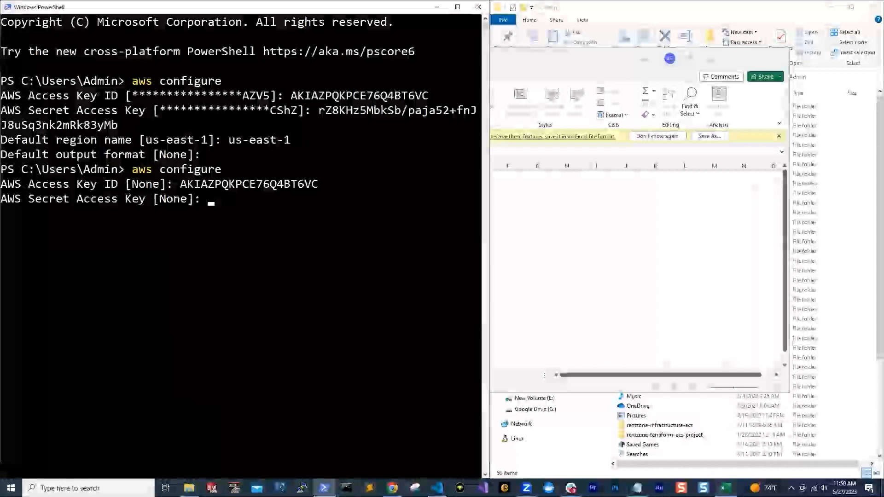
Copy the secret access key from the spreadsheet, minimize the workbook and submit the key at PowerShell's AWS Secret Access Key prompt.
left_click(725, 488)
left_click(311, 186)
triple_click(322, 154)
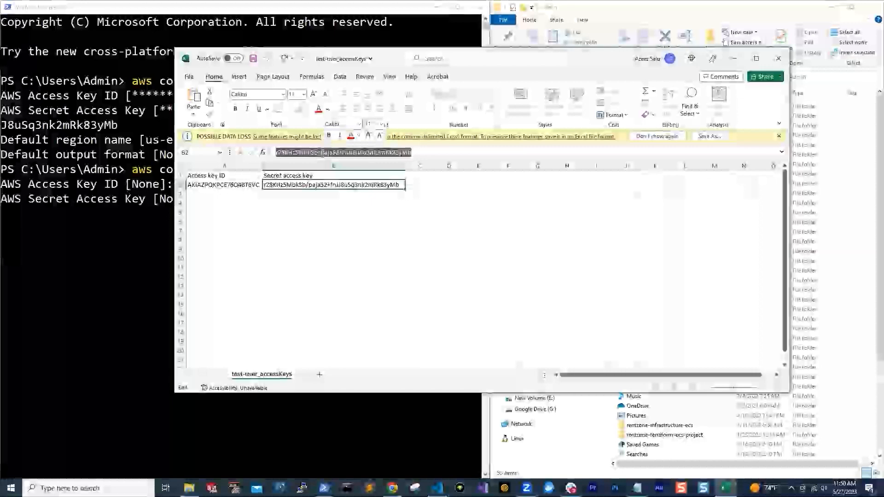
right_click(322, 153)
left_click(341, 172)
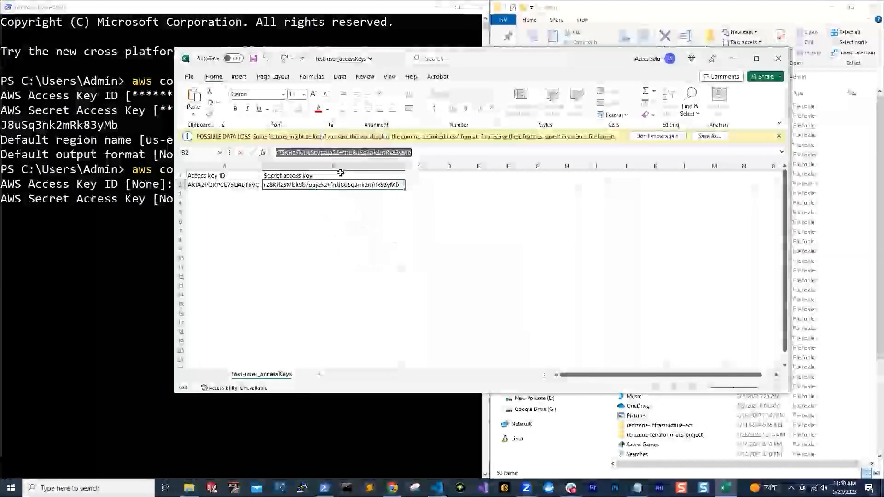
left_click(734, 59)
right_click(210, 201)
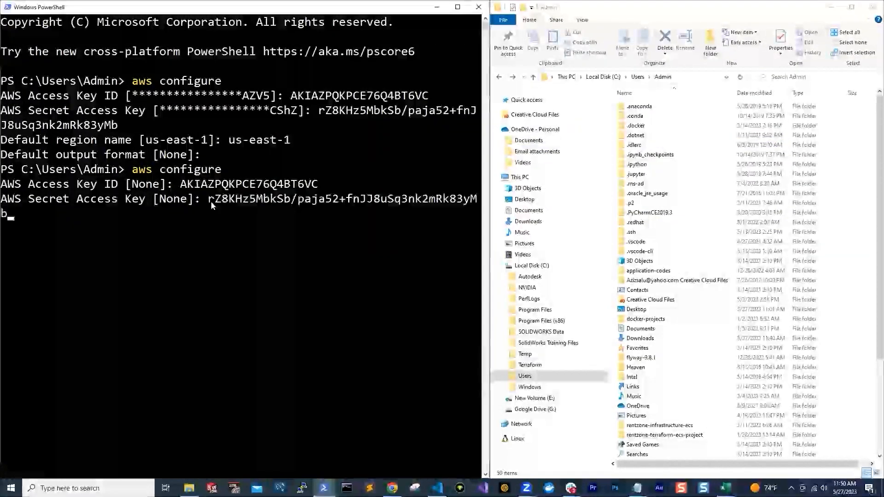
key("Return")
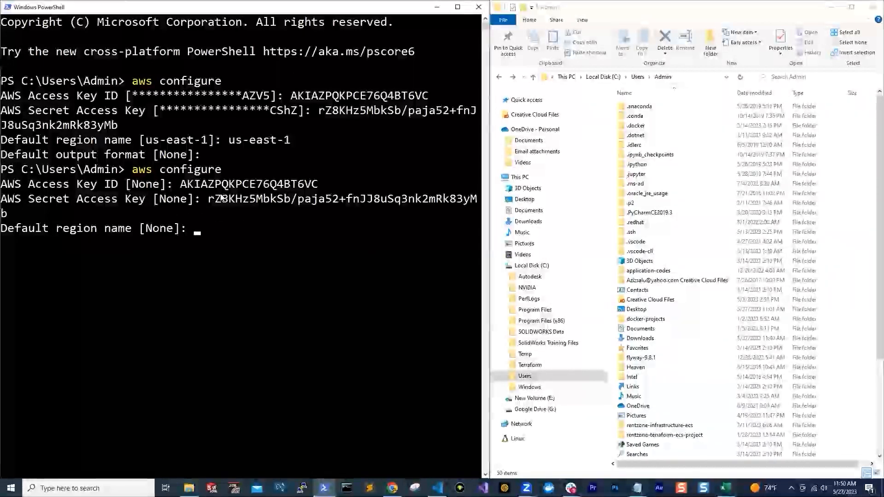
Set the default region name to us-east-1 and leave the default output format empty.
type("us-e")
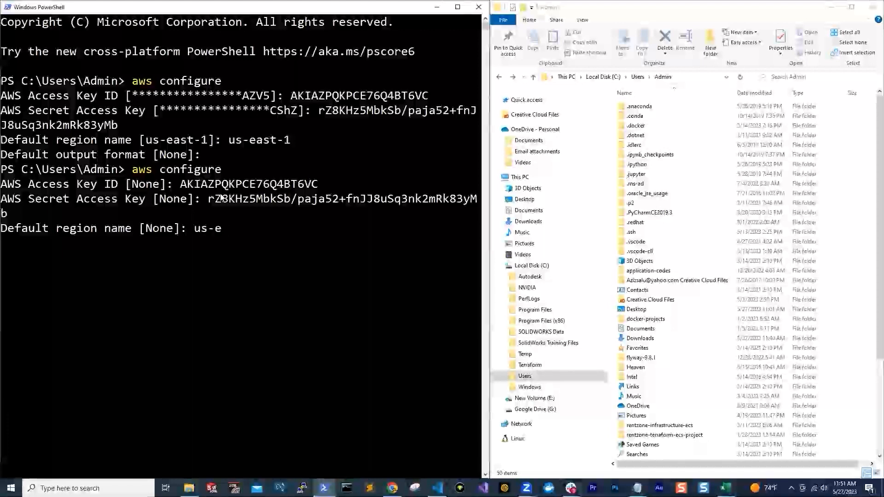
type("ast-1")
key("Return")
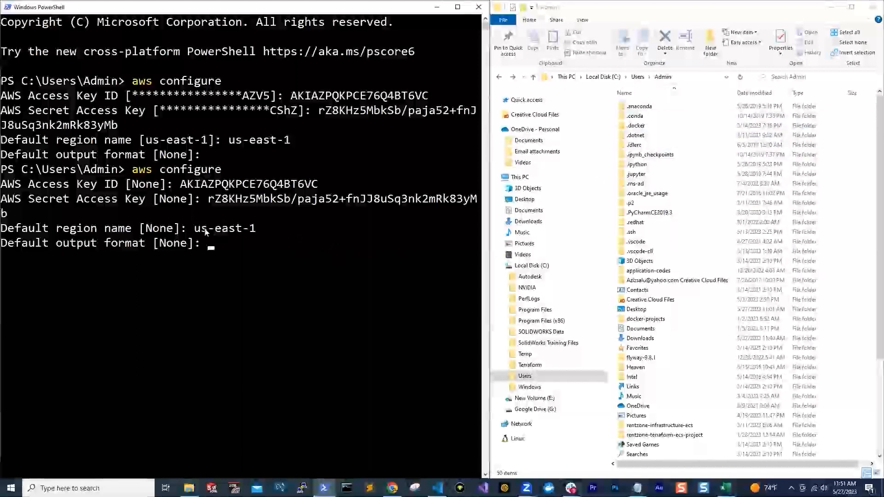
key("Return")
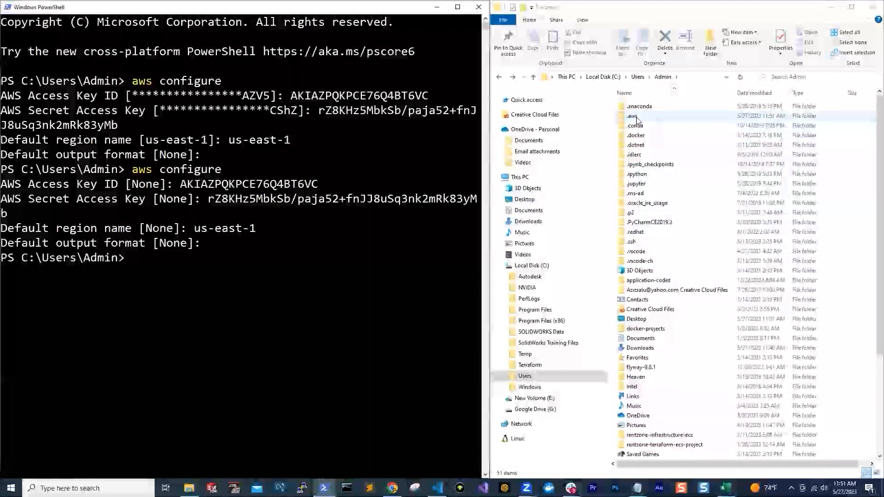
Open the config file from the .aws folder in Notepad, review its profile and region lines, and close it.
double_click(637, 116)
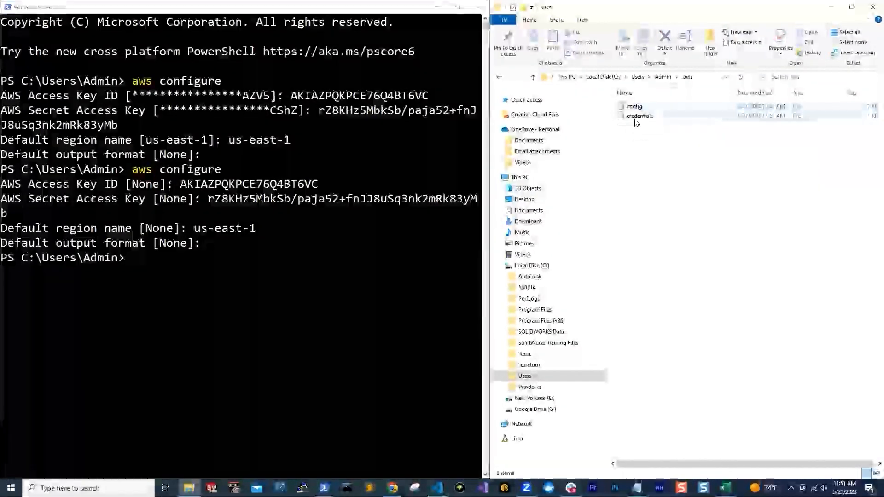
right_click(634, 106)
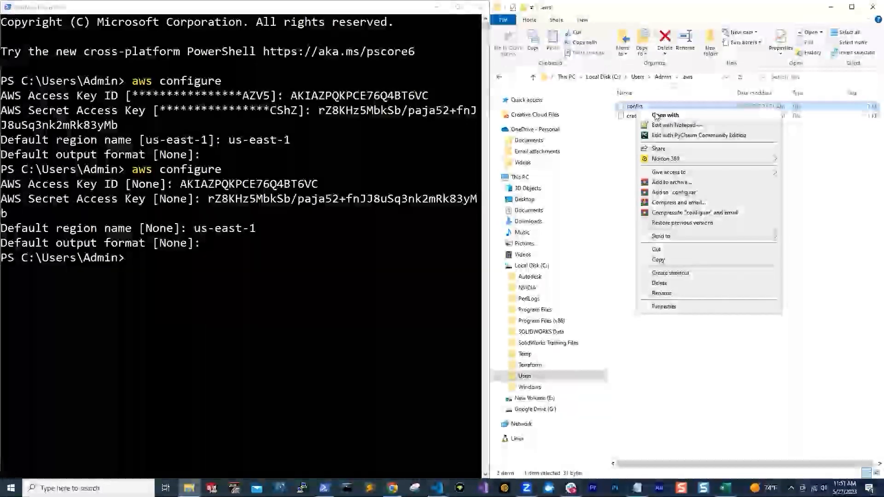
left_click(641, 118)
left_click(398, 276)
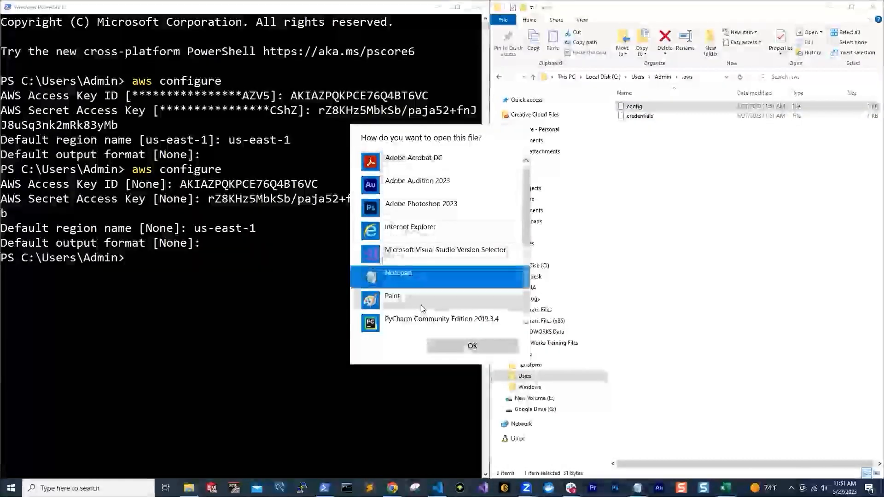
left_click(473, 346)
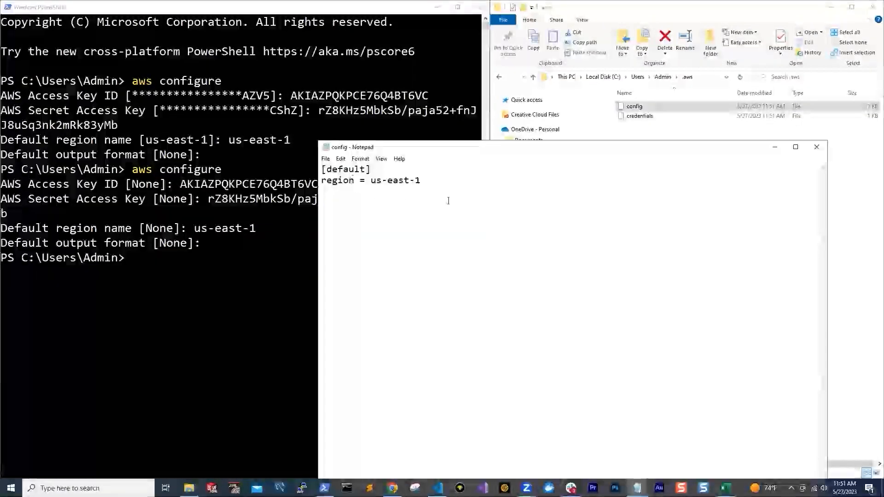
left_click_drag(446, 196, 341, 170)
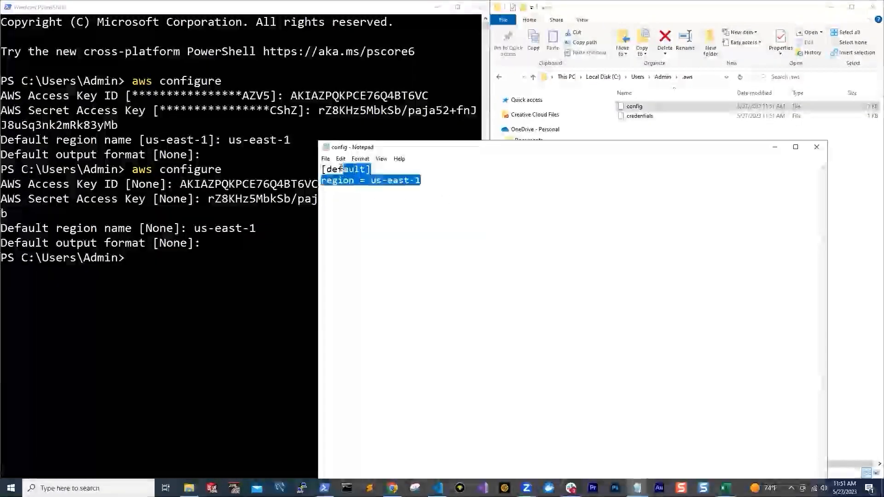
left_click(817, 146)
Open the credentials file in Notepad, review its profile and access key entries, and close it.
right_click(639, 118)
left_click(668, 205)
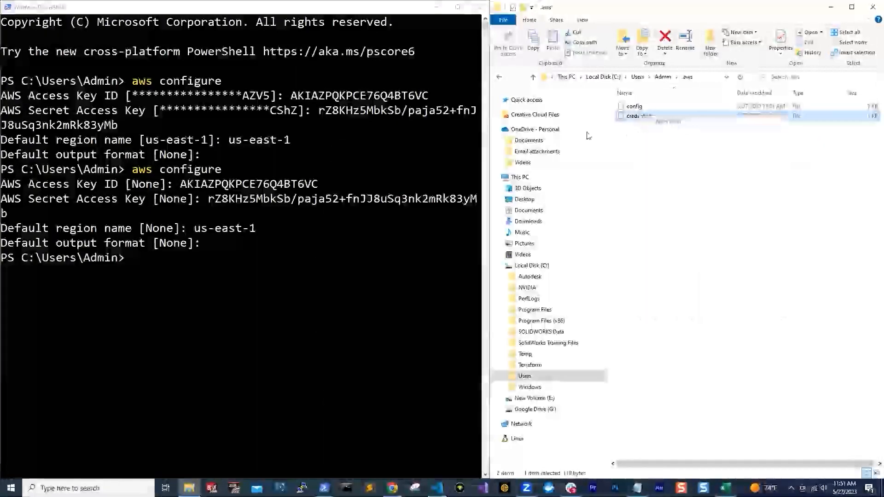
left_click(399, 276)
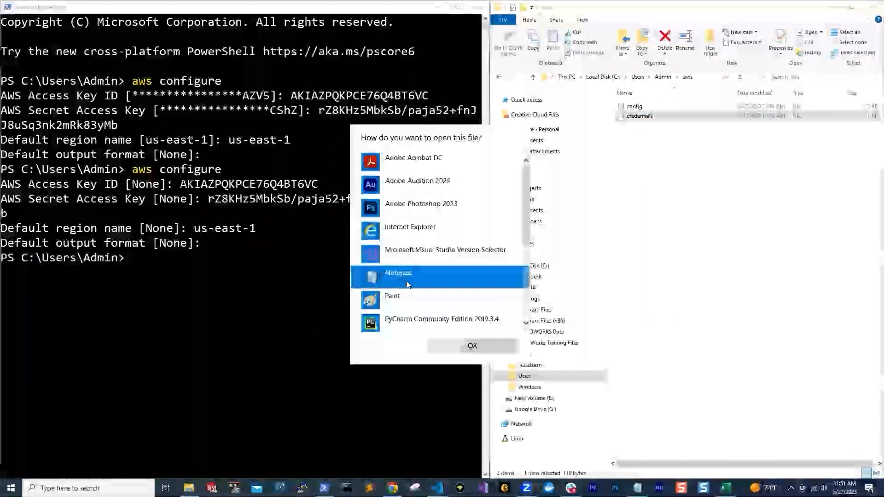
left_click(460, 350)
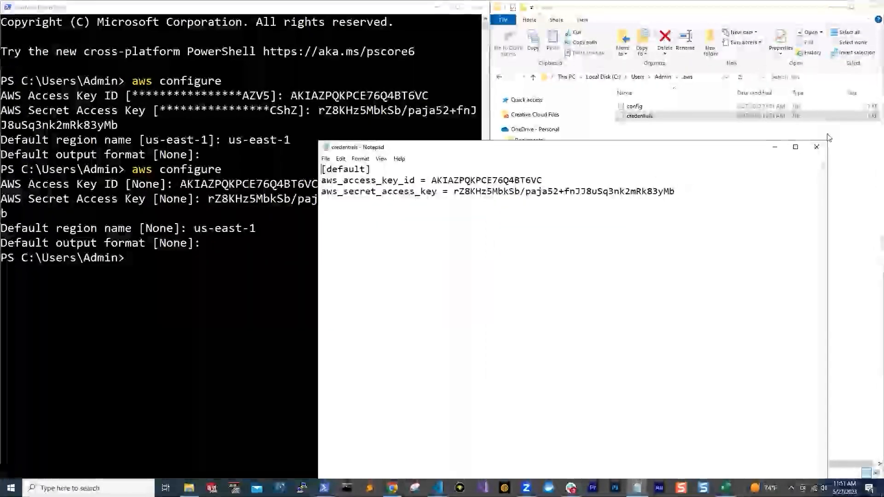
left_click(821, 147)
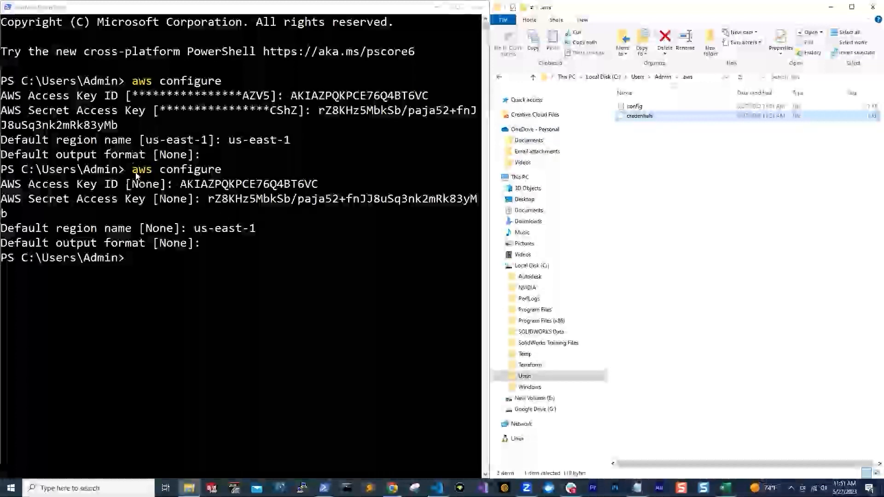
Reopen the config file in Notepad, examine the profile name that aws configure assigned, and close the file.
left_click(220, 170)
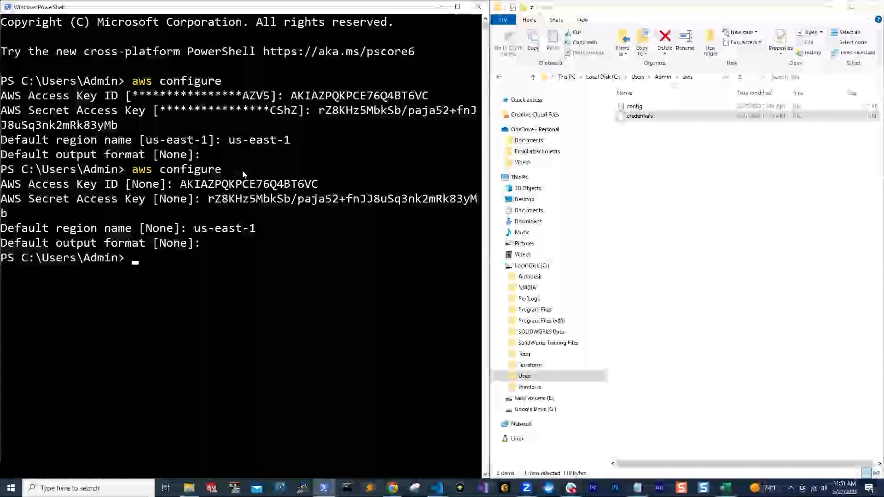
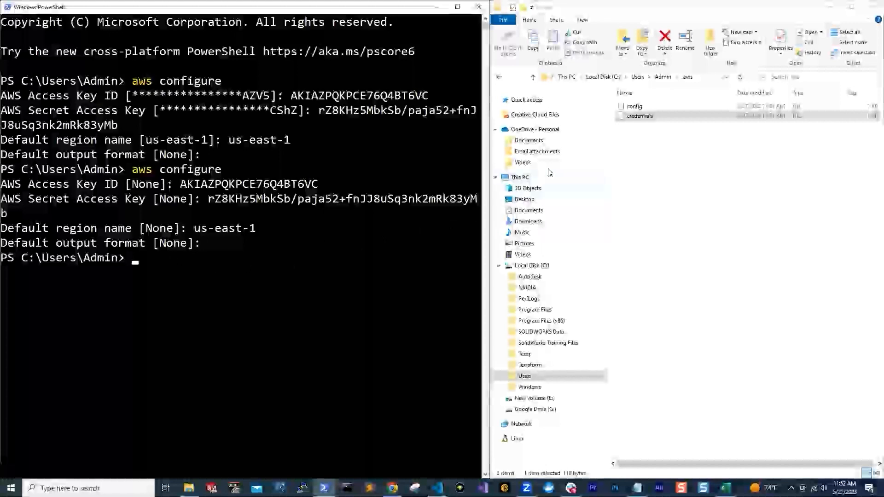
double_click(635, 107)
left_click(465, 345)
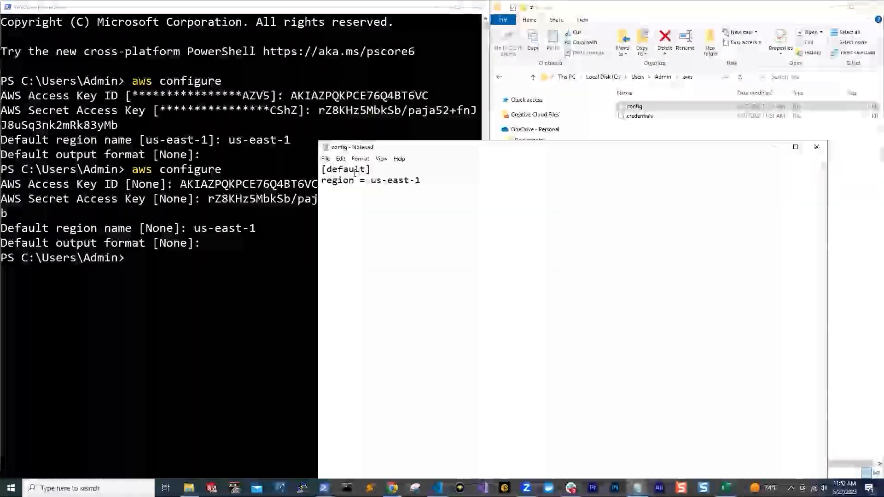
left_click_drag(366, 170, 326, 170)
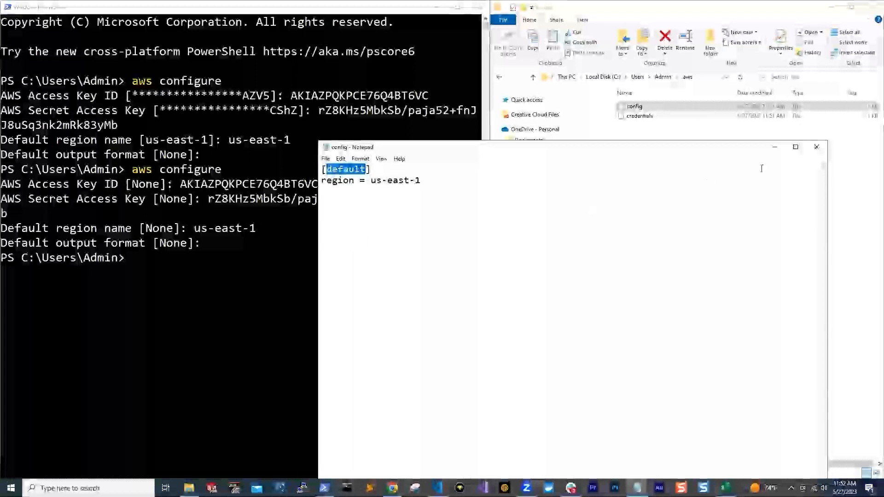
left_click(816, 147)
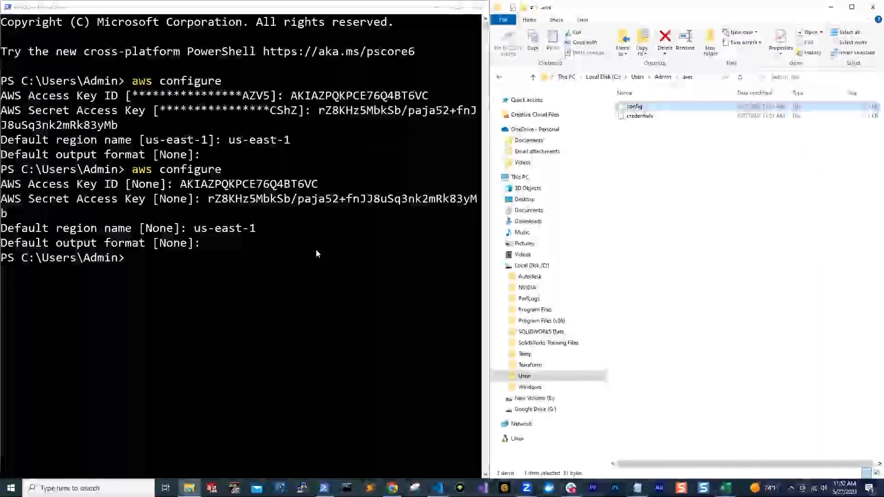
Run aws s3 ls in PowerShell to list the account's S3 buckets.
left_click(234, 272)
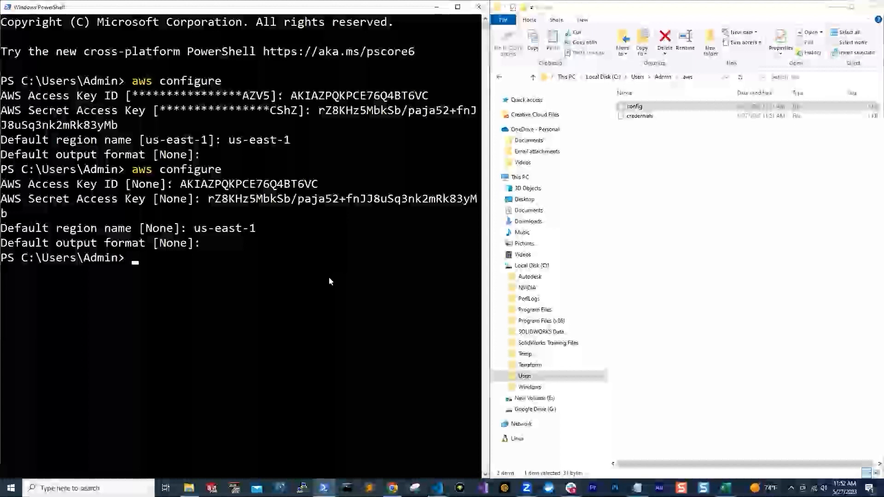
type("aws s3 ls")
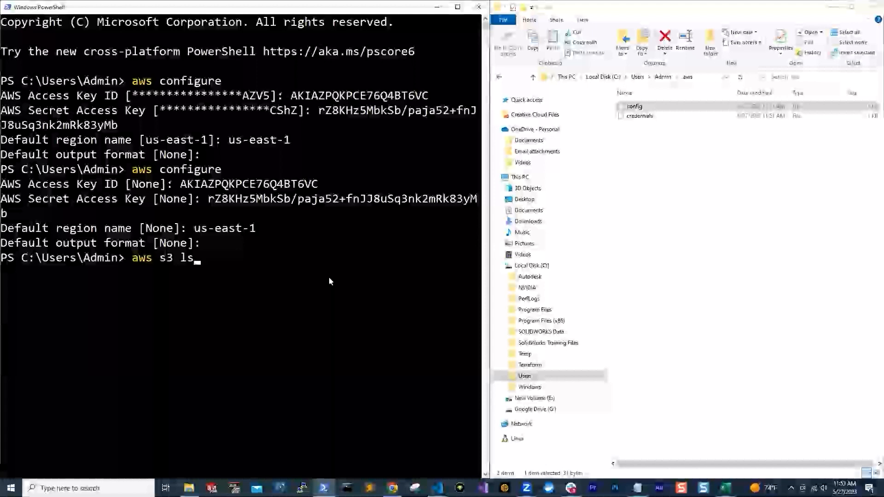
key("Return")
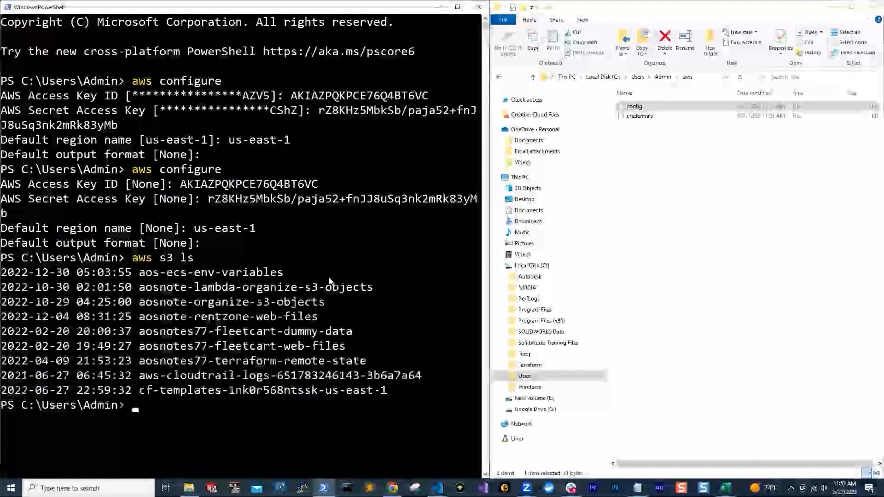
Examine the S3 bucket list in the PowerShell output and the aws s3 ls command that produced it.
left_click_drag(392, 393, 4, 273)
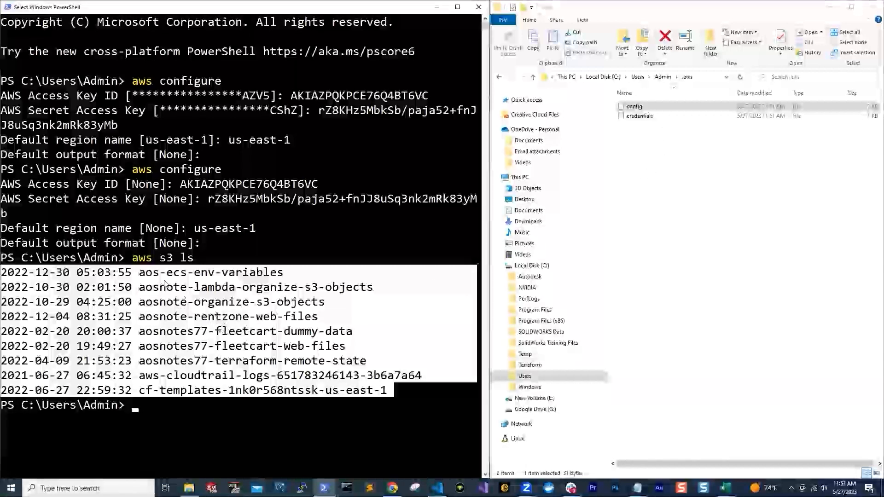
left_click_drag(132, 260, 201, 260)
left_click(688, 221)
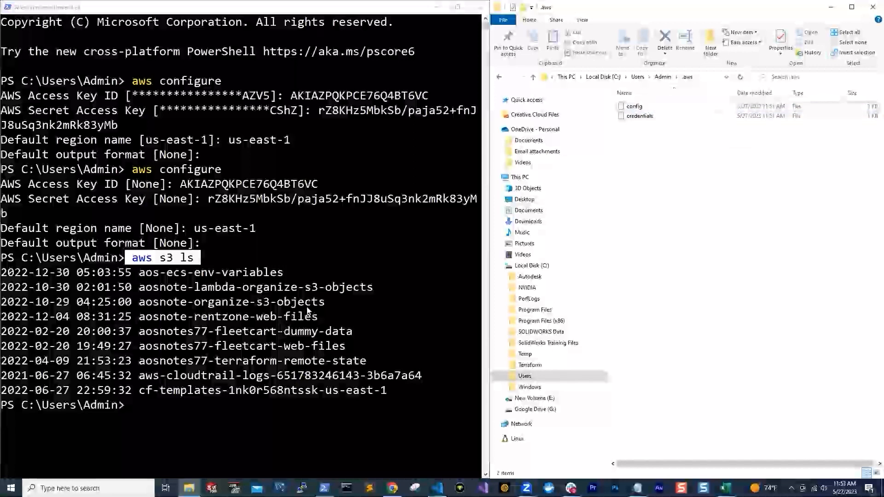
left_click(391, 391)
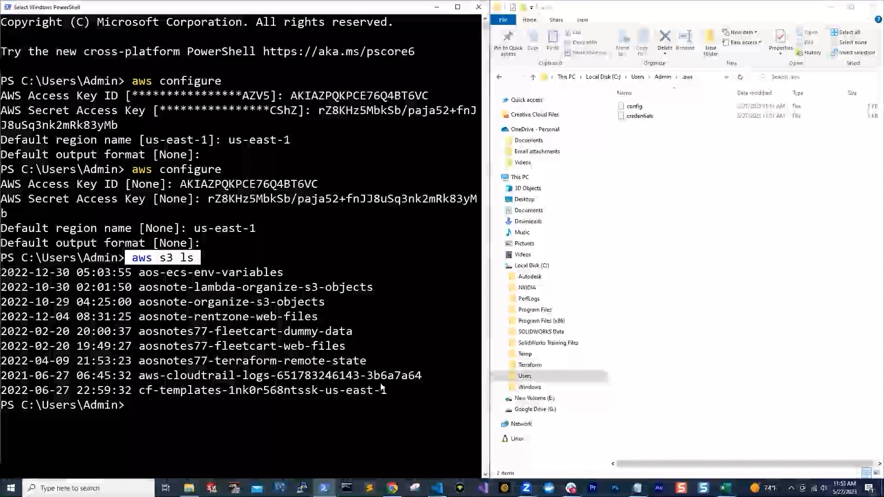
Delete the .aws folder from the Admin user folder in File Explorer.
left_click(501, 80)
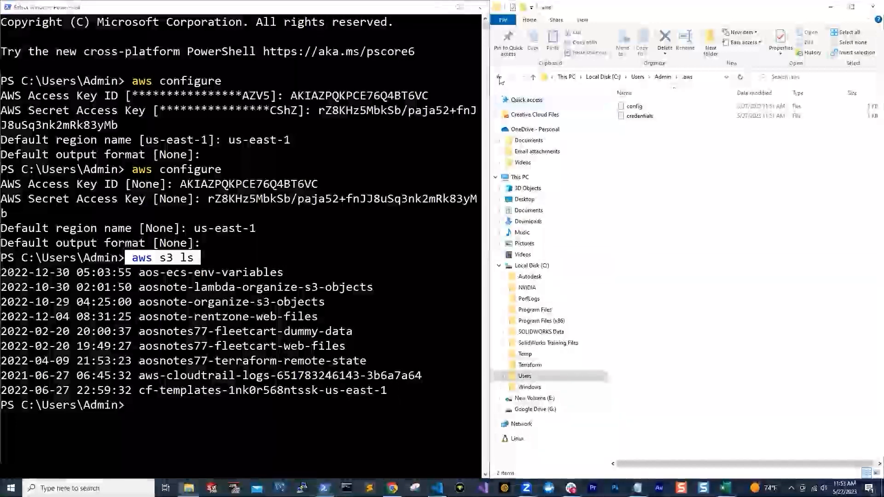
left_click(500, 78)
double_click(641, 116)
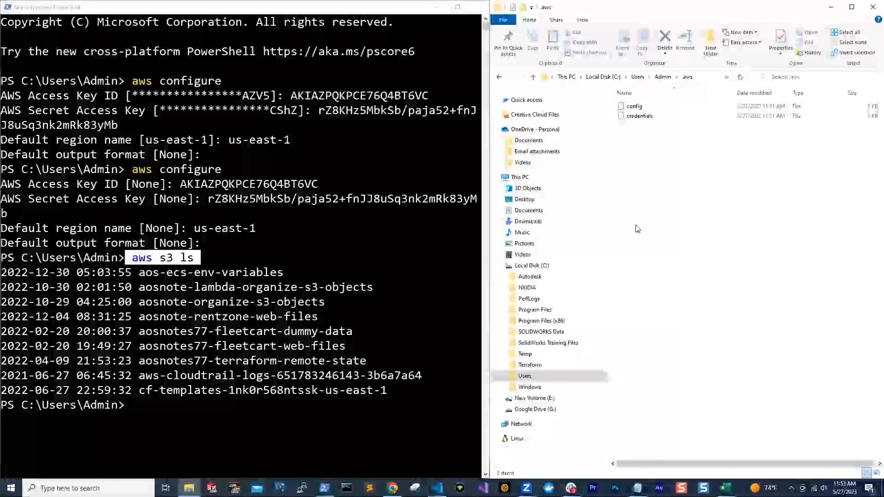
left_click(500, 77)
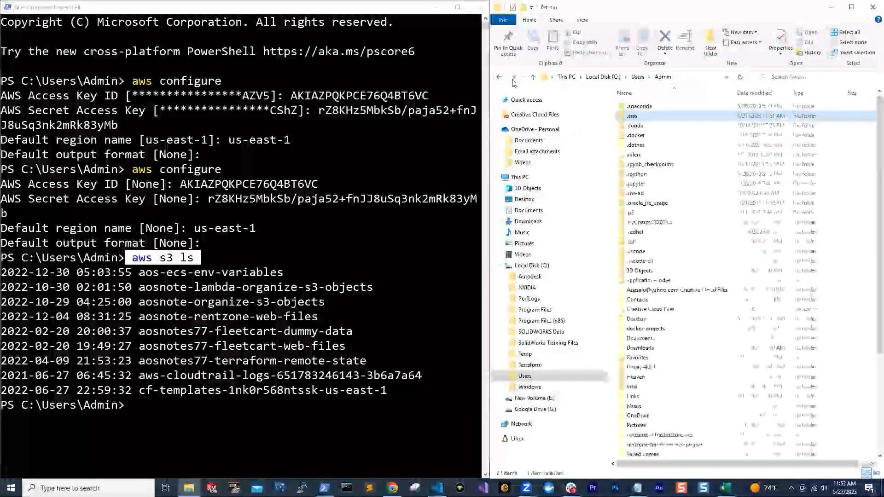
right_click(642, 117)
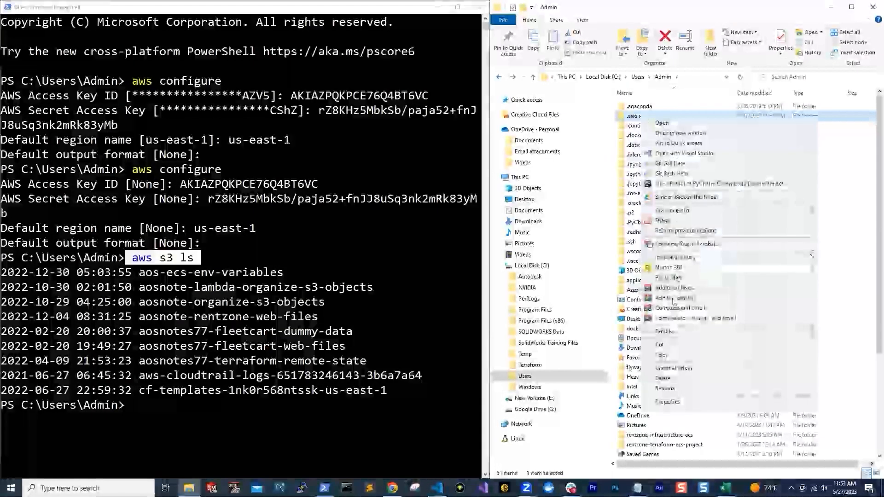
left_click(662, 379)
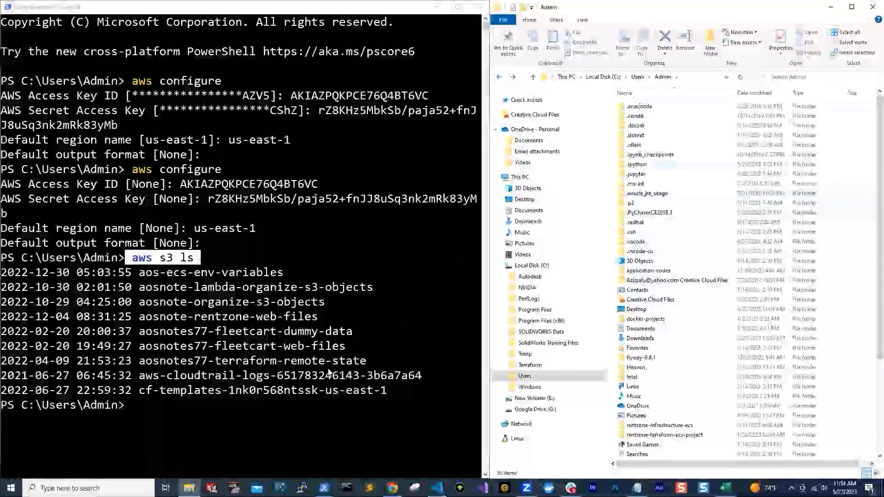
Clear the earlier commands and output from the PowerShell console.
left_click(177, 408)
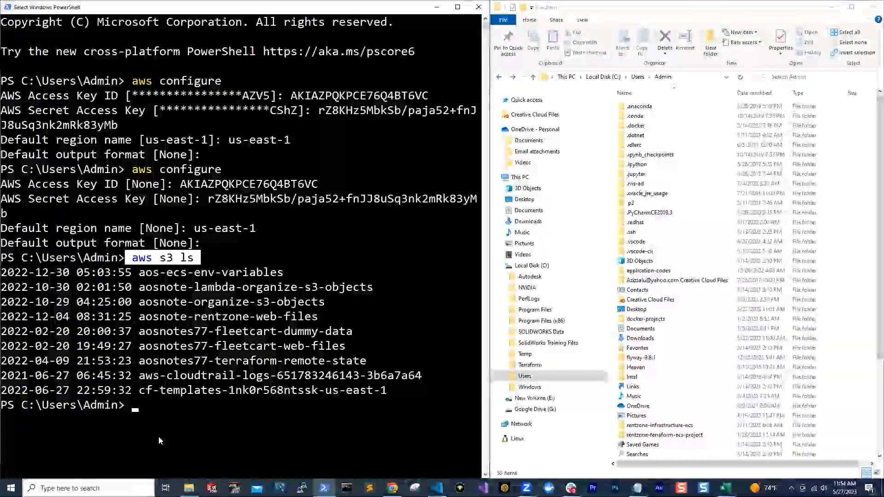
type("clear")
key("Return")
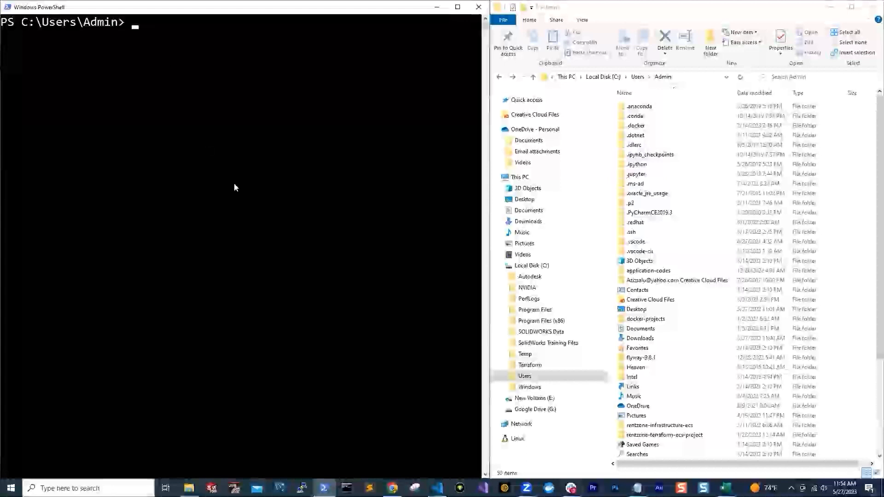
Run aws configure with the --profile option, giving the profile name for the first named account.
type("aws configr")
key("BackSpace")
type("ure")
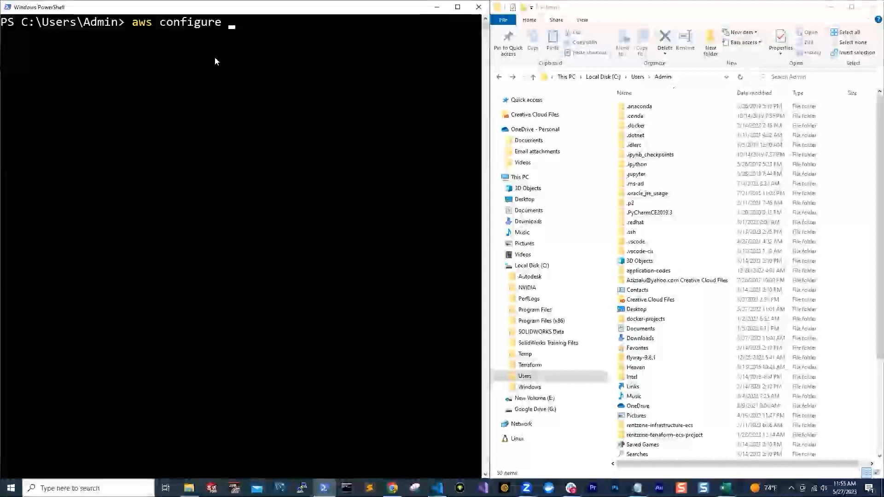
type("--profile")
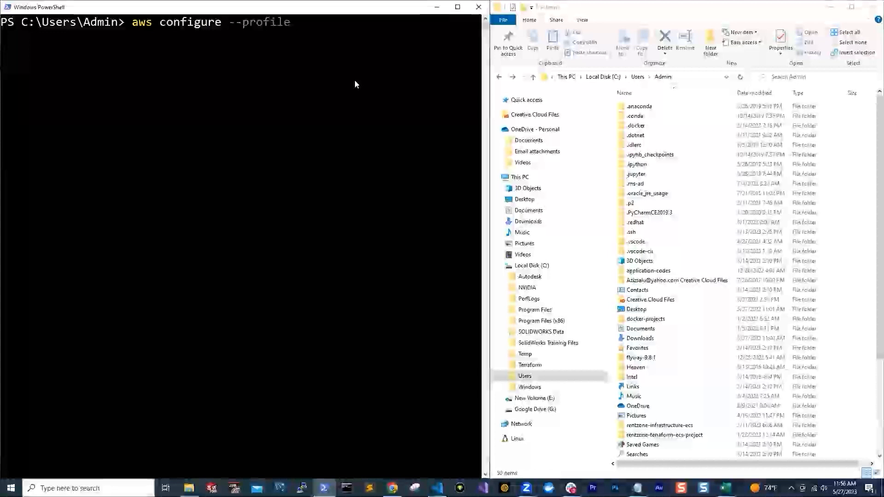
type("shola")
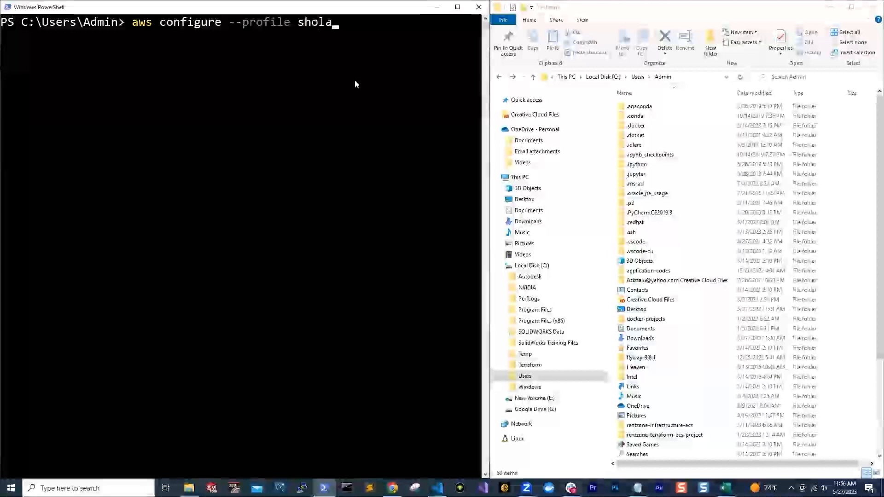
type("-a")
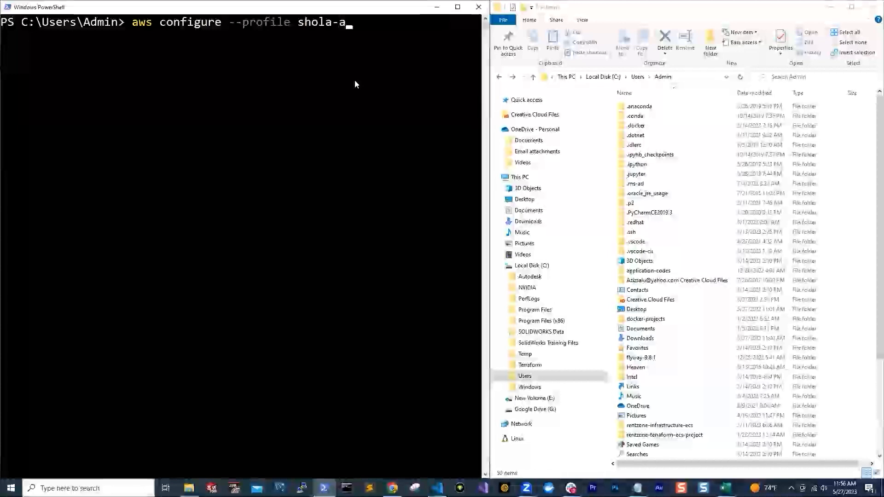
type("ccount-1")
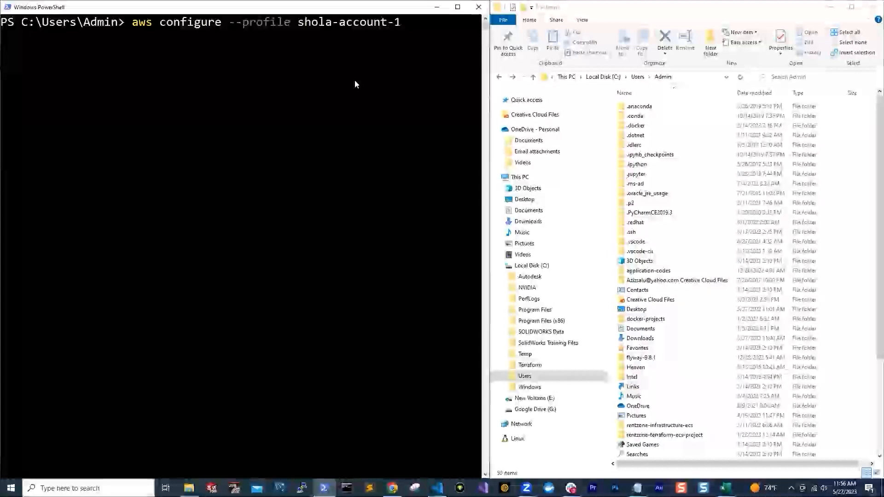
key("Return")
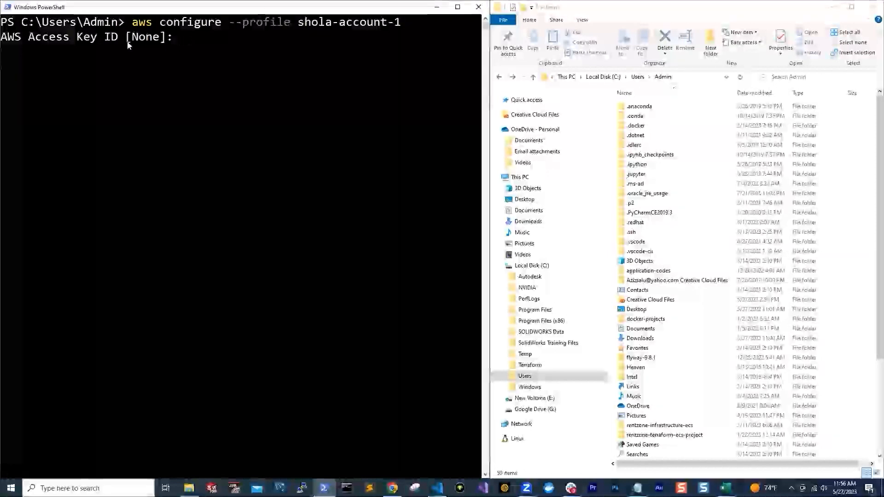
Copy the access key ID from the test-user_accessKeys sheet in Excel and enter it as the AWS Access Key ID in PowerShell.
left_click(726, 488)
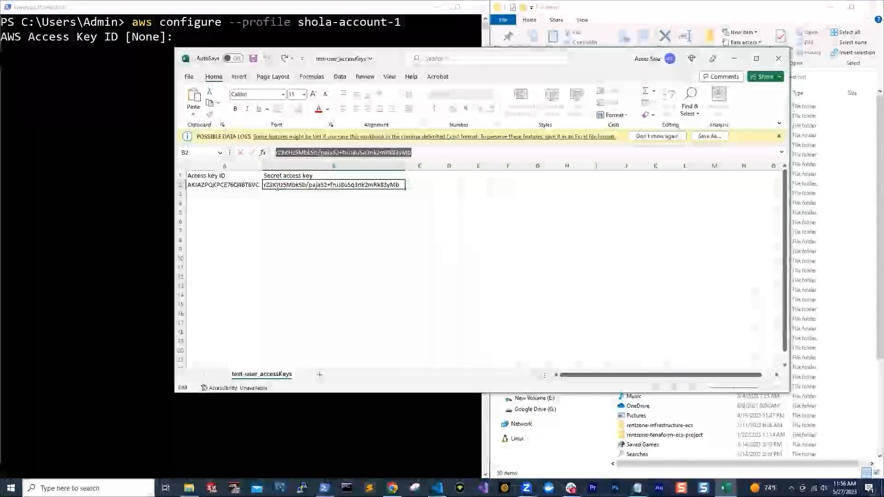
left_click(253, 185)
right_click(252, 186)
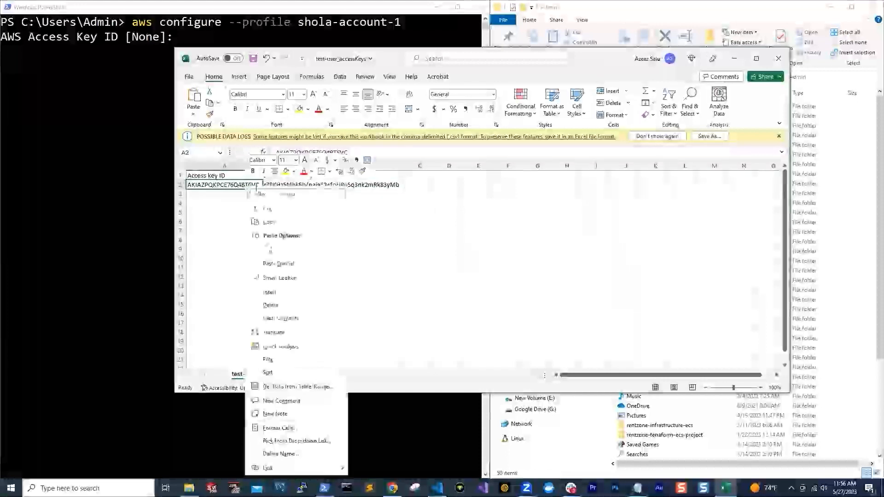
left_click(269, 223)
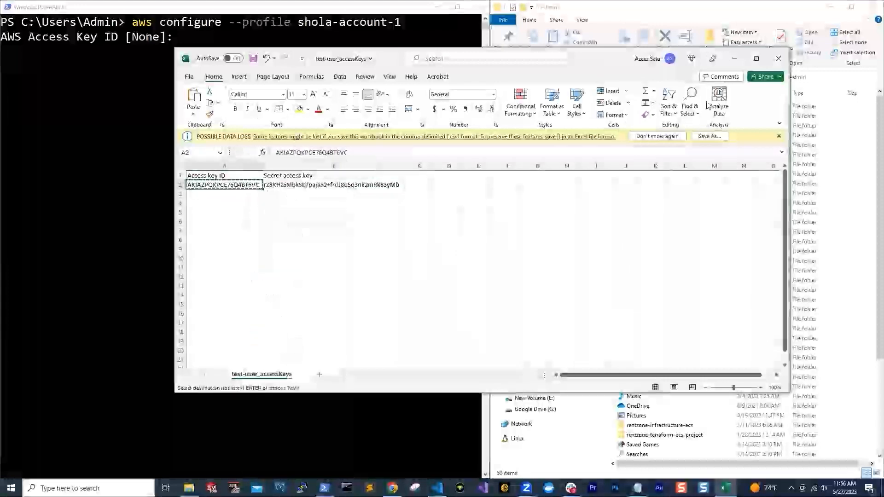
left_click(733, 58)
right_click(216, 48)
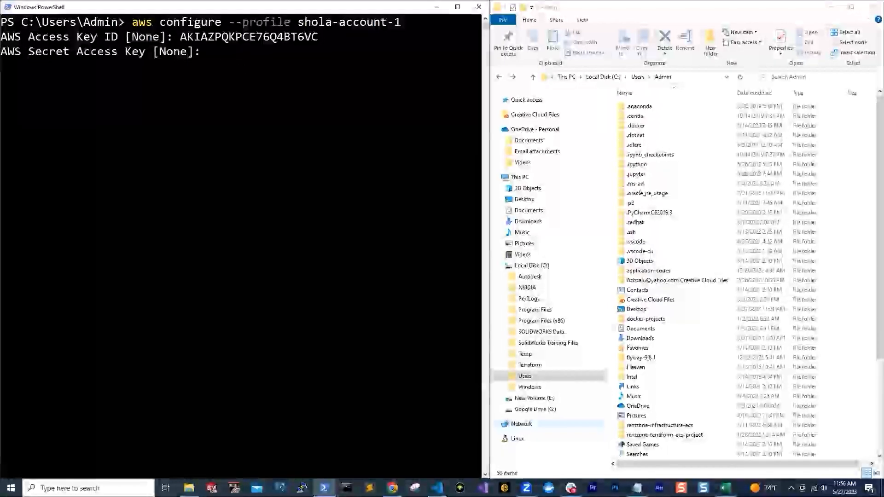
Copy the secret access key from the Excel key sheet and enter it as the AWS Secret Access Key in PowerShell.
left_click(726, 489)
left_click(339, 185)
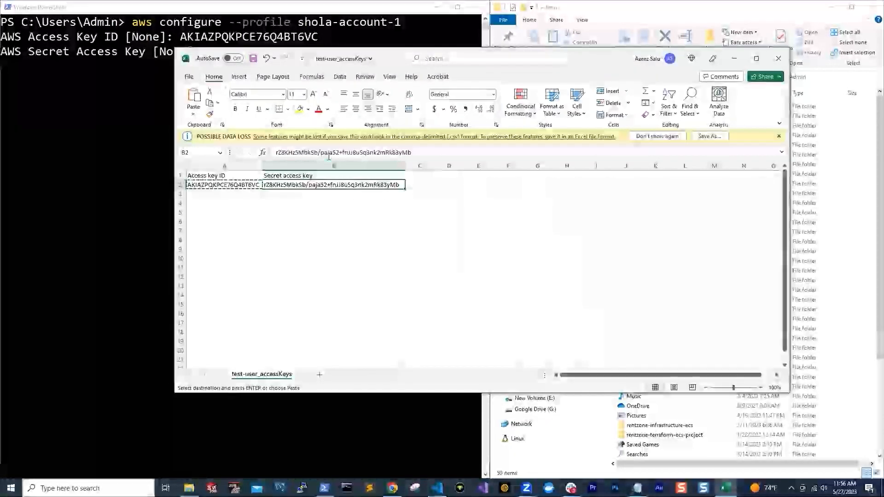
triple_click(329, 153)
right_click(329, 155)
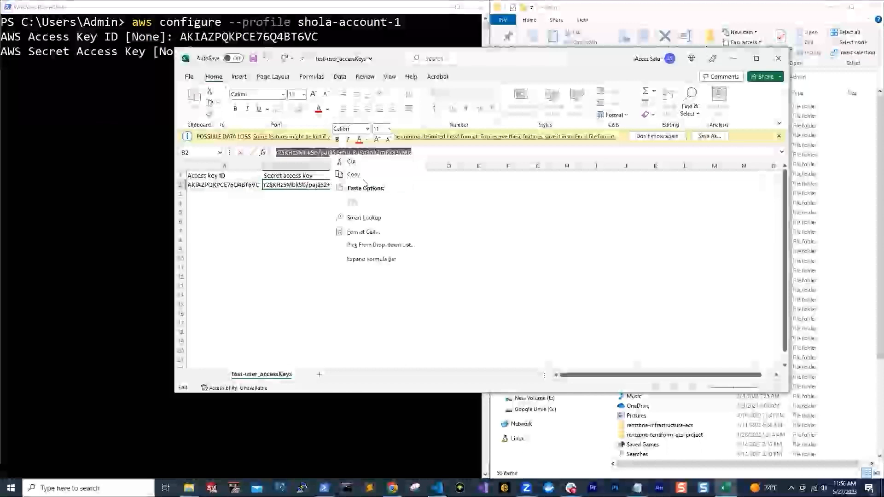
left_click(345, 171)
left_click(156, 92)
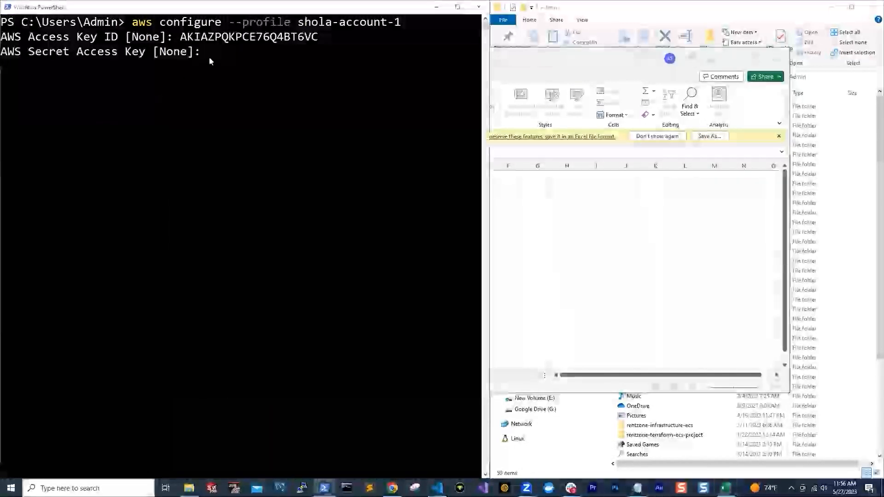
right_click(209, 56)
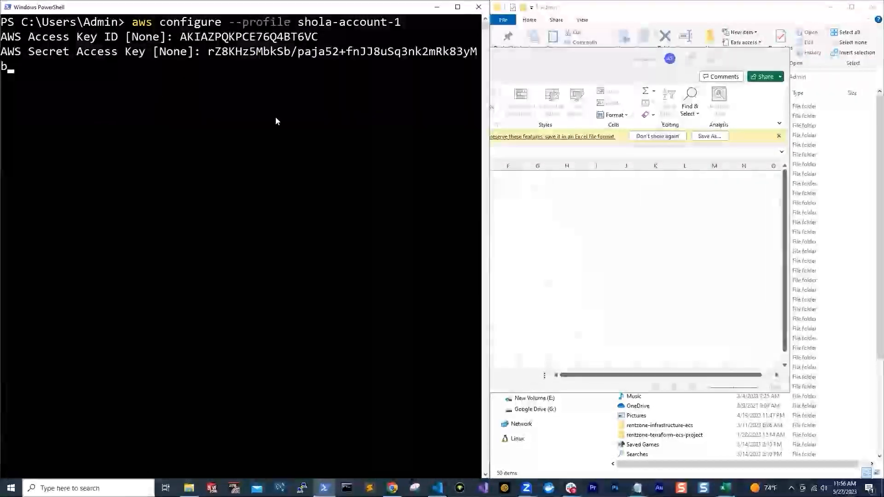
key("Return")
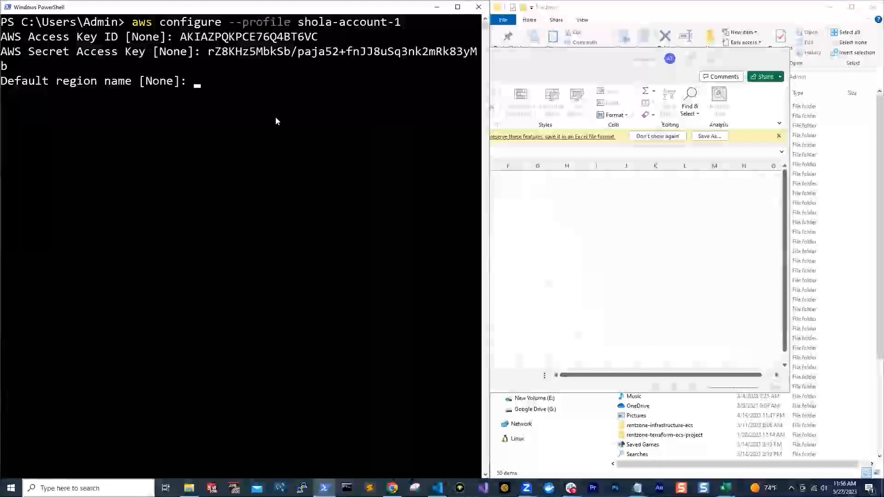
Set the profile's default region to us-east-1 and leave the default output format empty.
type("us-e")
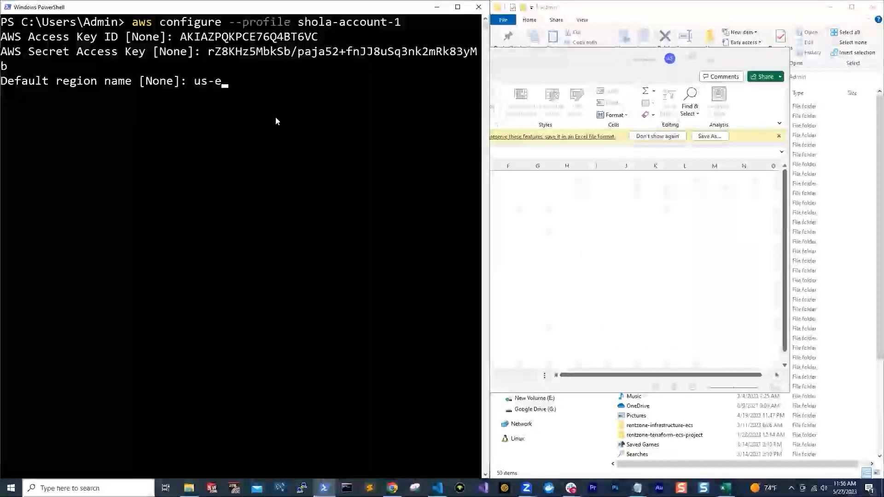
type("ast-1")
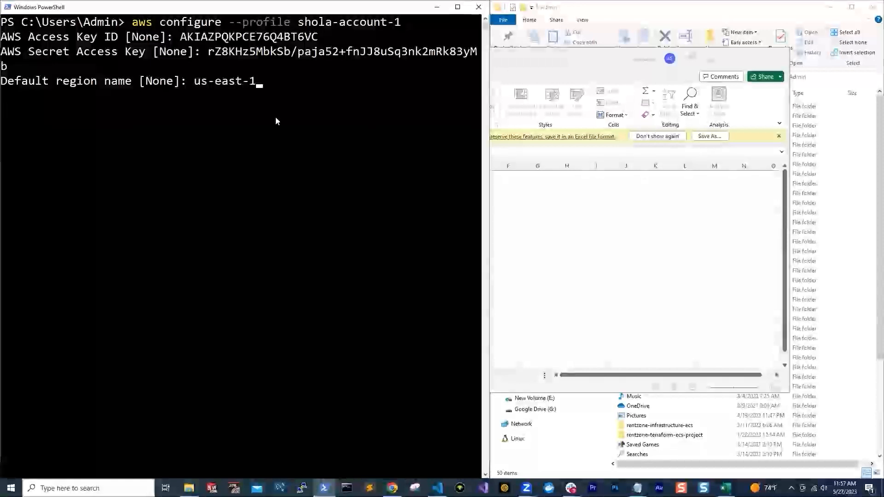
key("Return")
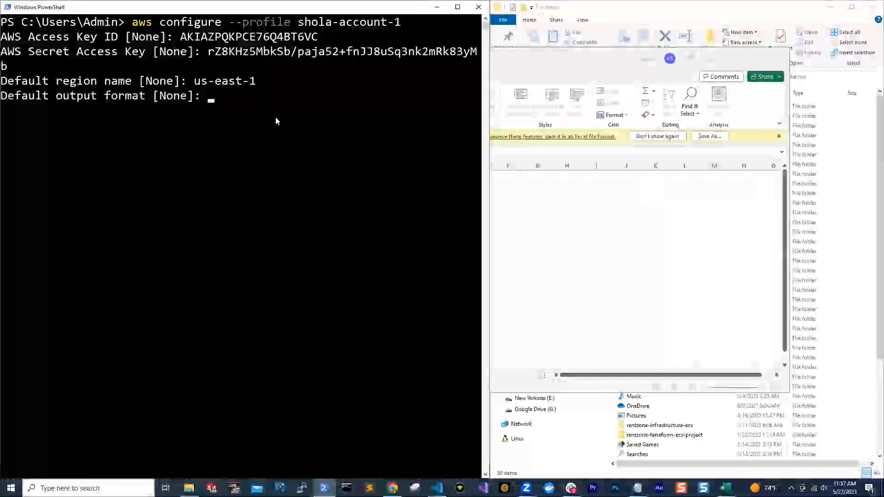
key("Return")
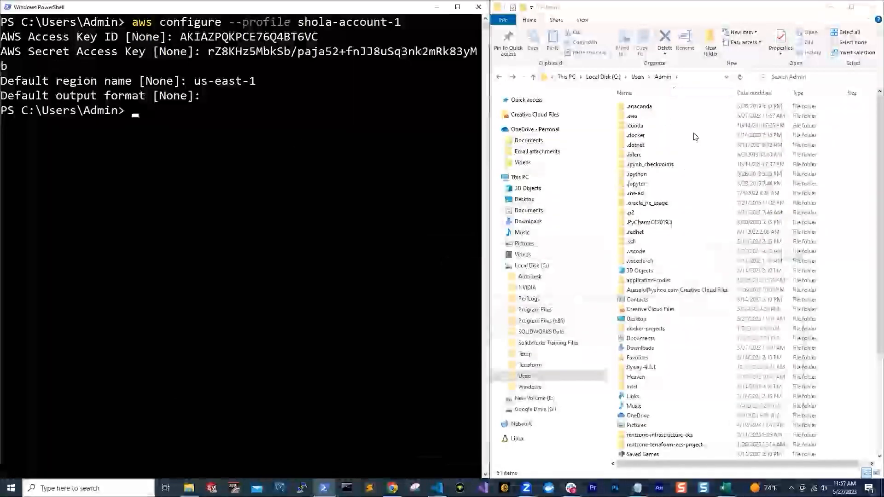
Open the config file from the .aws folder in Notepad, check its profile name line, and close the file.
double_click(643, 119)
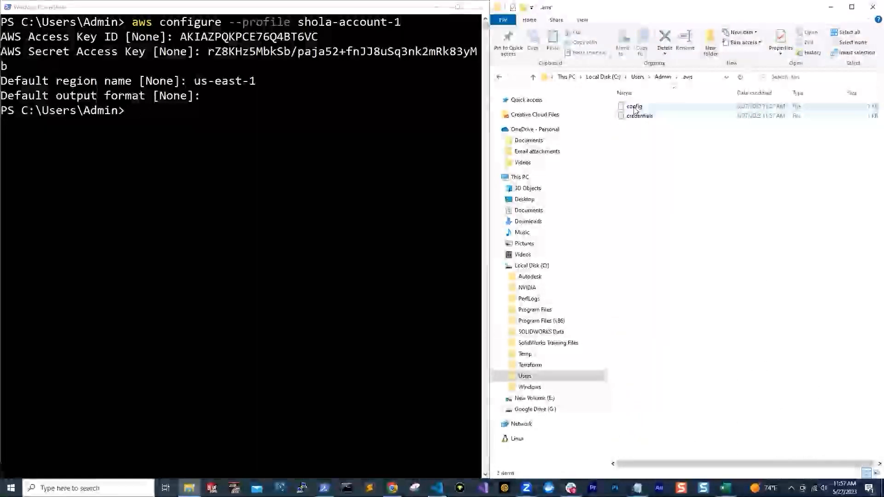
right_click(635, 106)
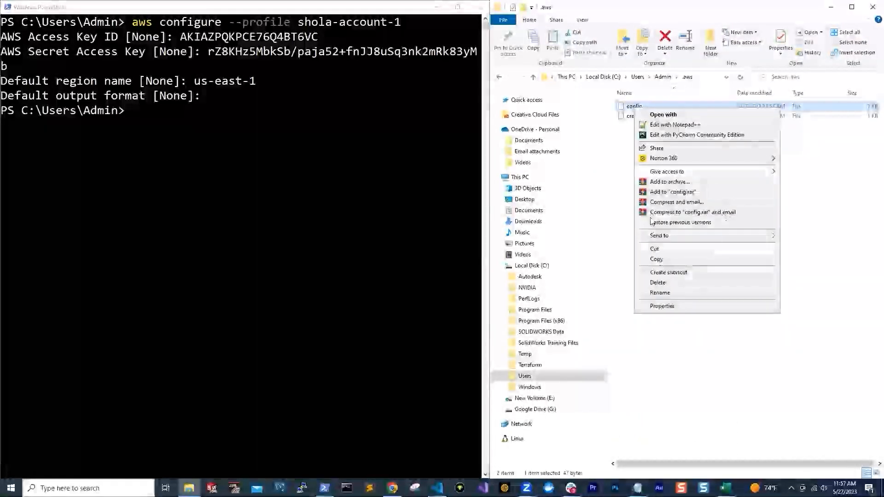
left_click(663, 116)
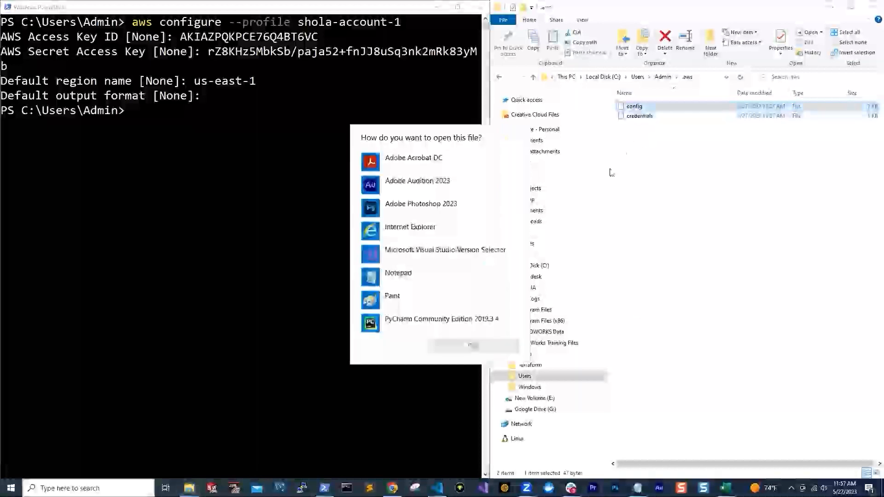
left_click(399, 276)
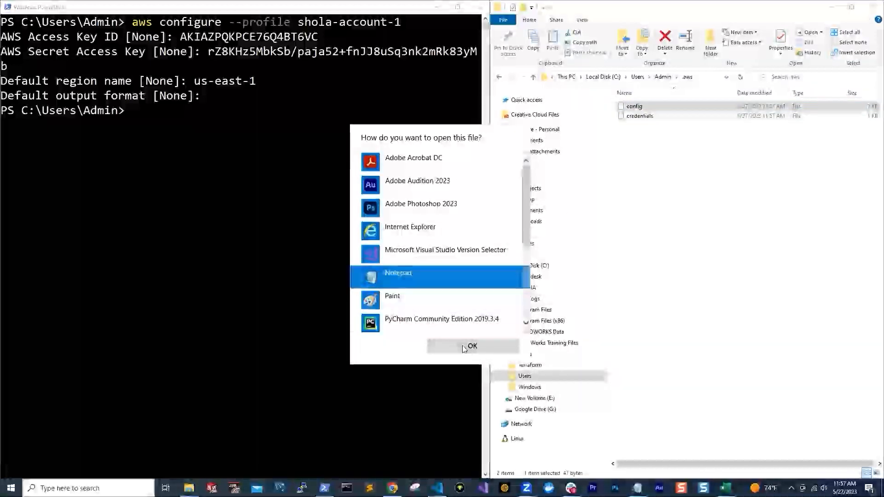
left_click(473, 346)
left_click_drag(326, 169, 454, 168)
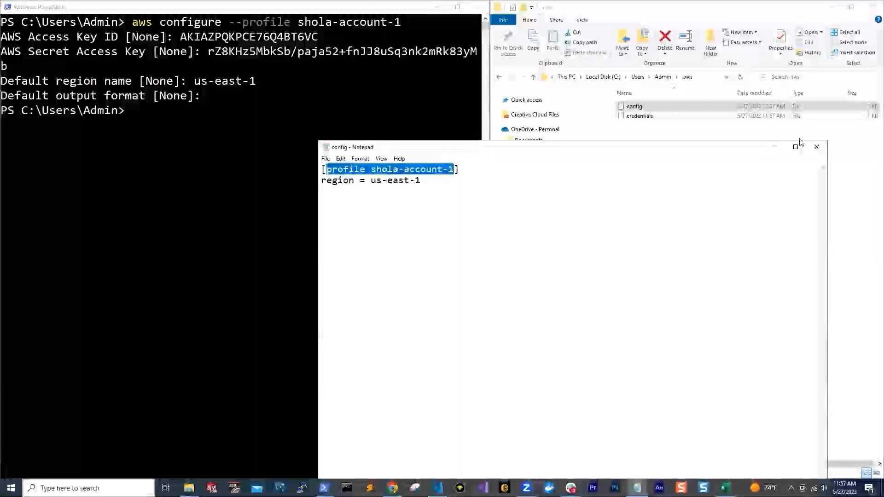
left_click(816, 147)
Open the credentials file from the .aws folder in Notepad and highlight its profile name to check it.
right_click(641, 118)
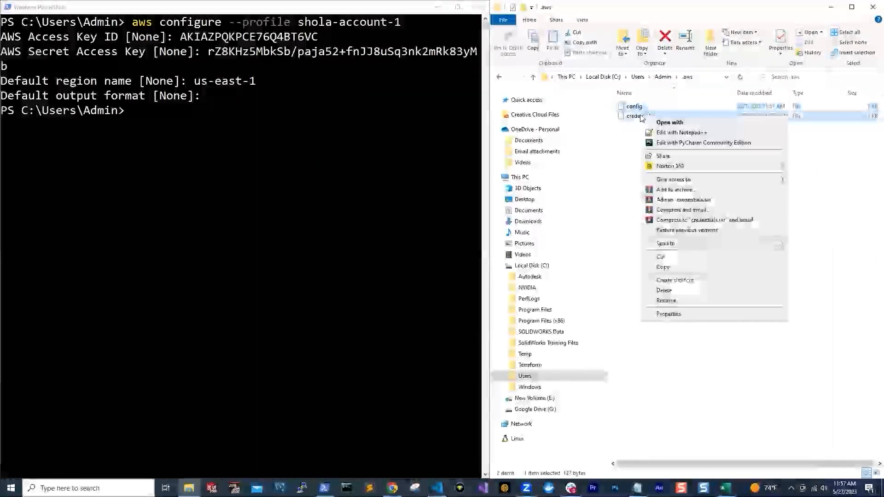
left_click(668, 123)
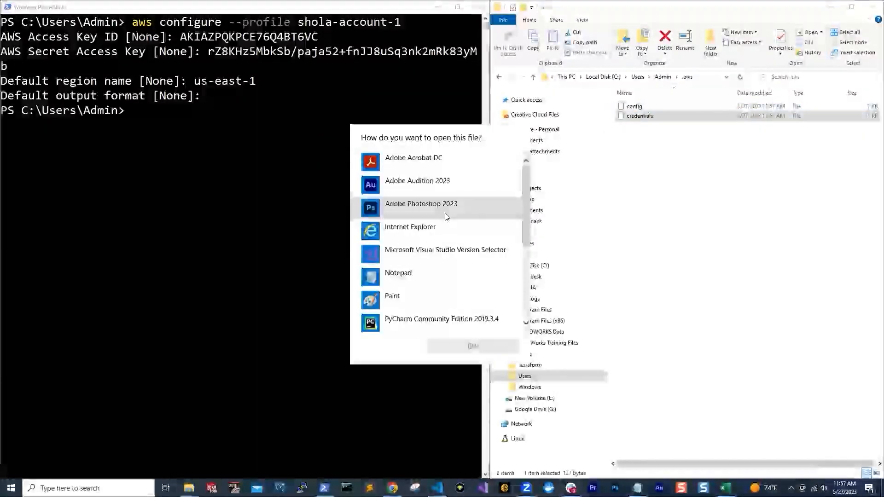
left_click(435, 276)
left_click(461, 348)
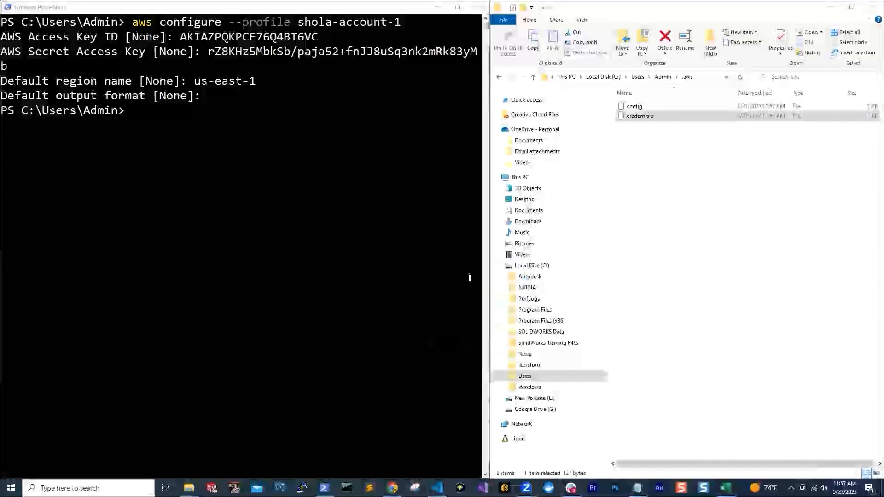
left_click_drag(326, 170, 409, 169)
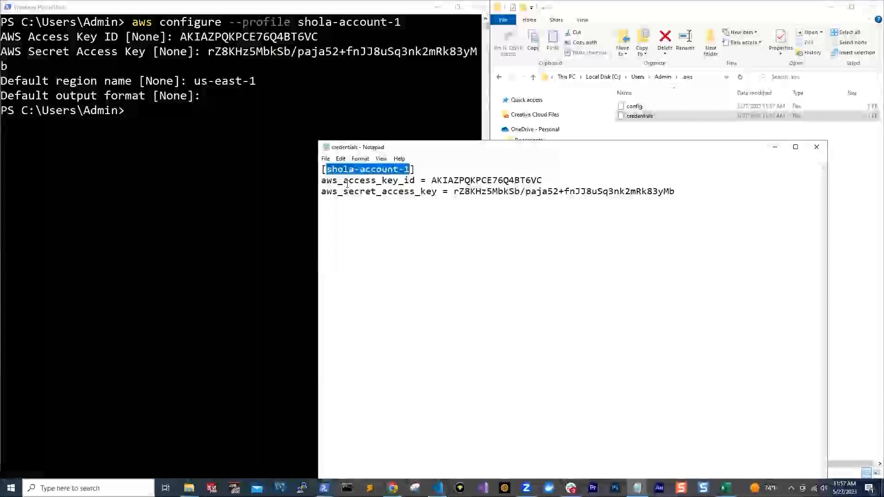
Highlight the access key ID and secret access key lines in the credentials file, and close the file.
left_click_drag(675, 192, 322, 180)
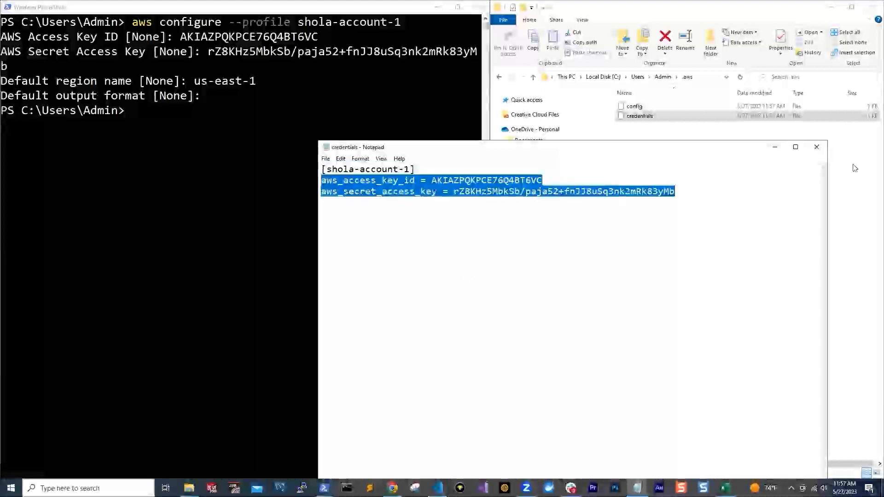
left_click(817, 147)
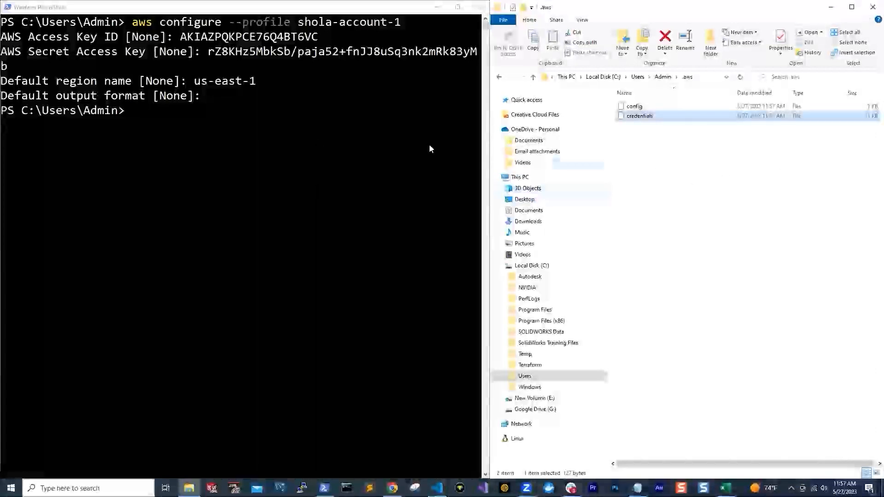
Run aws s3 ls in PowerShell without specifying a profile.
left_click(294, 118)
left_click(108, 225)
type("aws ")
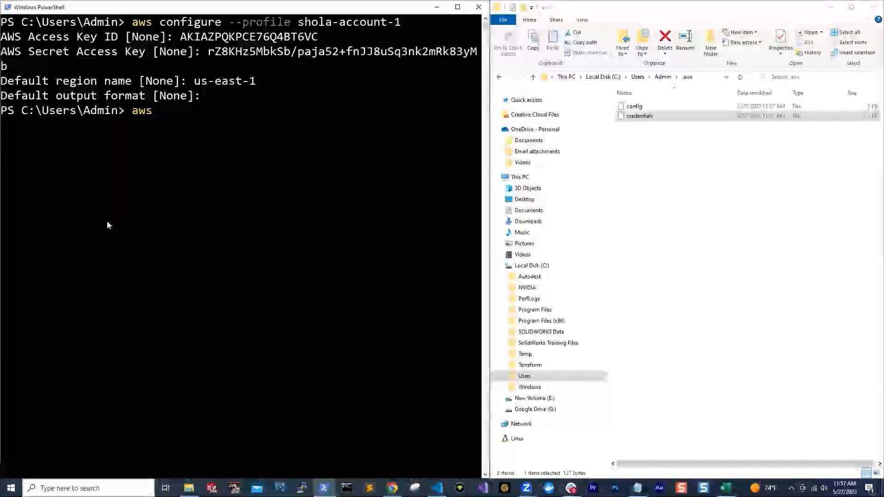
type("s3 ls")
key("Return")
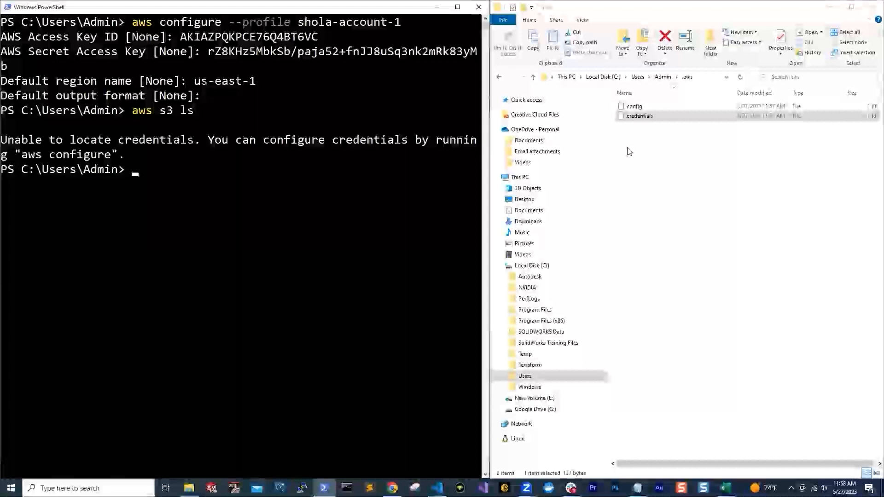
left_click_drag(229, 22, 291, 23)
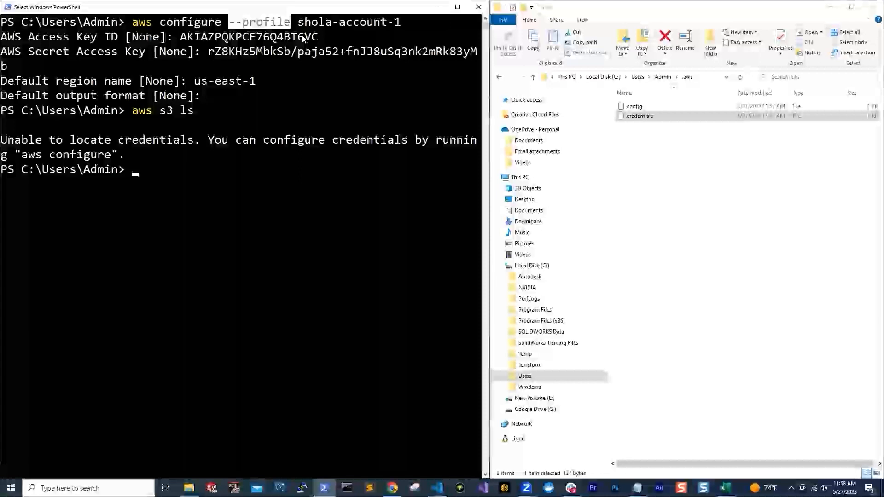
left_click(617, 146)
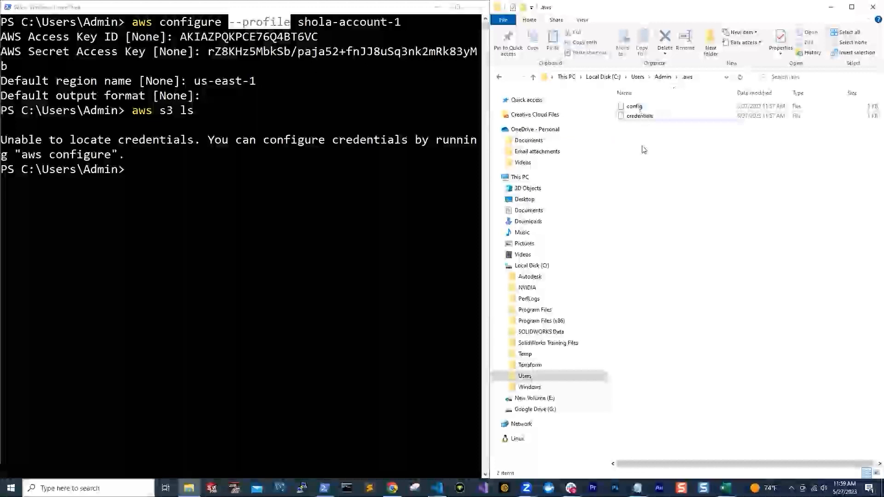
left_click(638, 488)
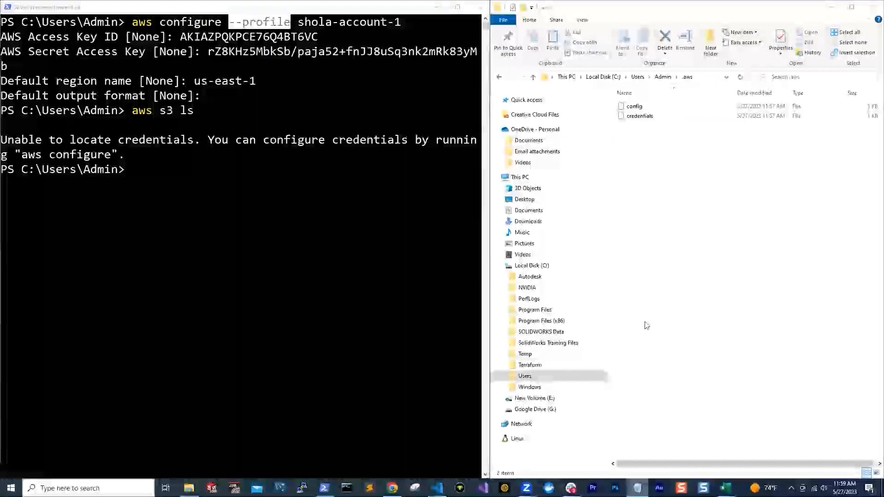
right_click(635, 107)
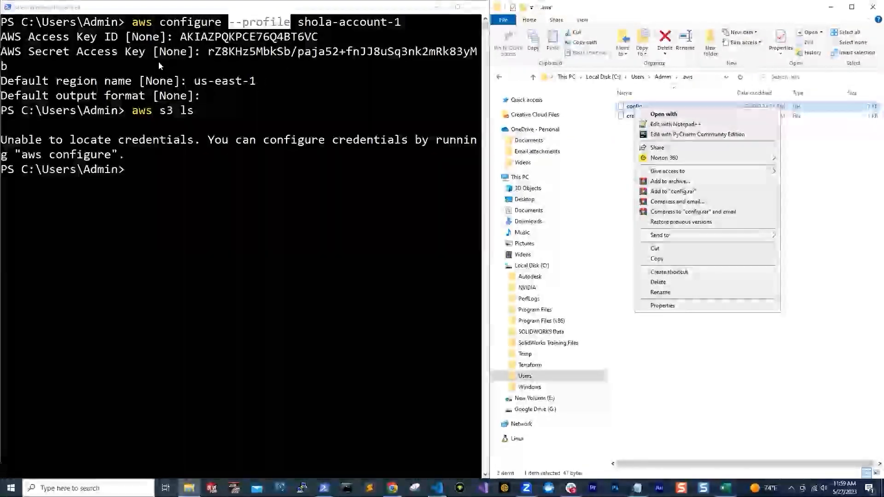
left_click(750, 394)
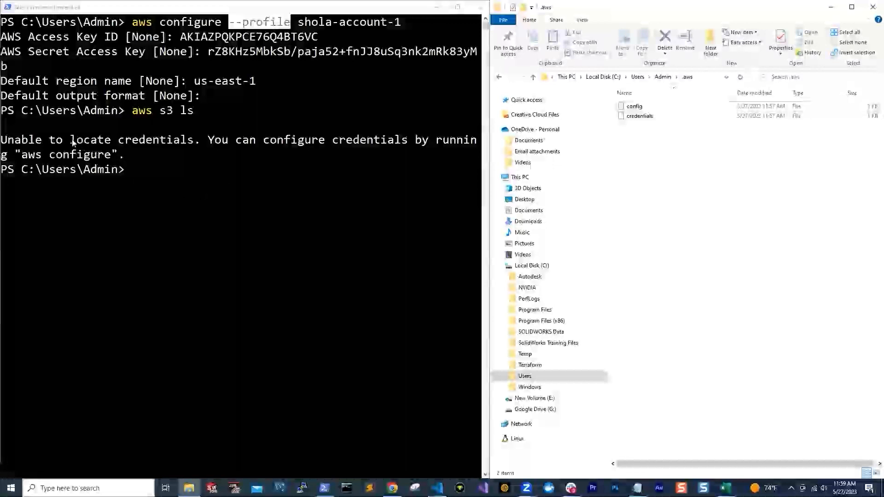
left_click(138, 142)
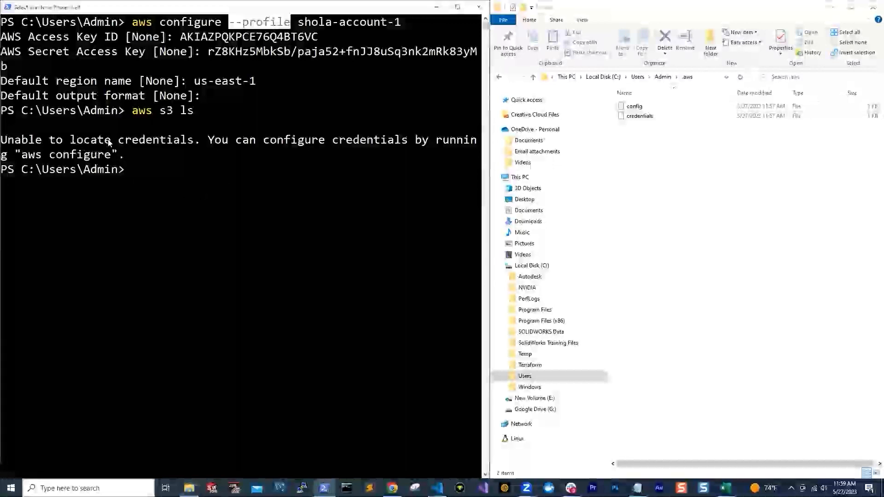
Run aws s3 ls again with the --profile option set to the profile name used in the configure command above.
left_click(171, 171)
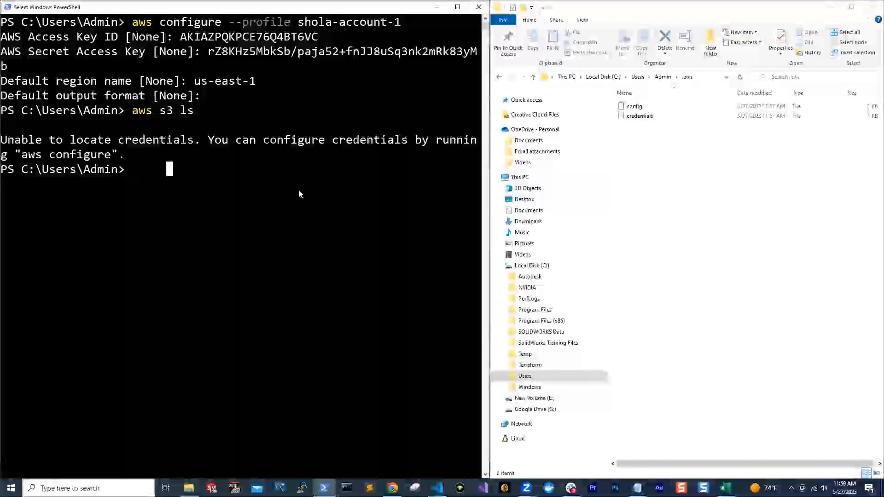
key("Up")
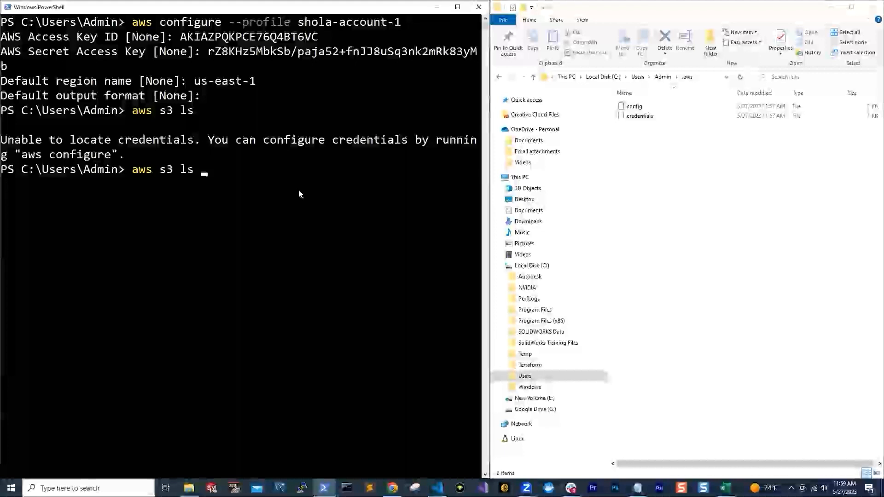
type("--profiul")
key("BackSpace")
key("BackSpace")
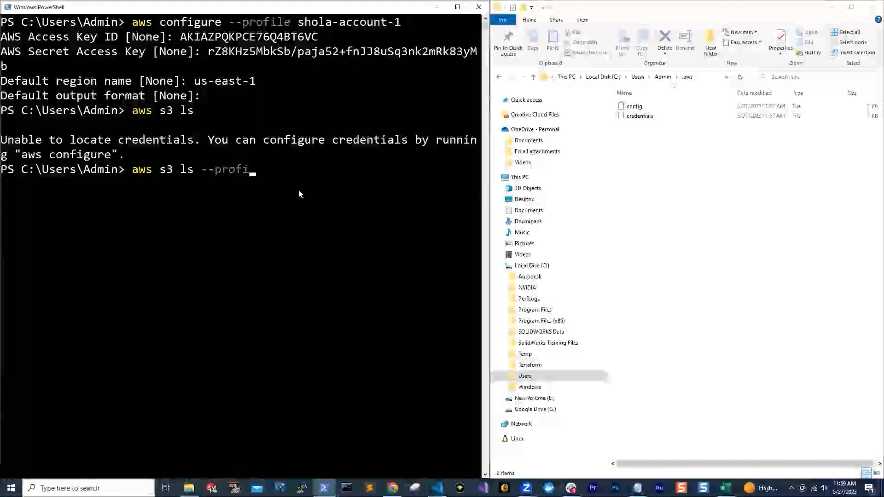
type("le shola-account-1")
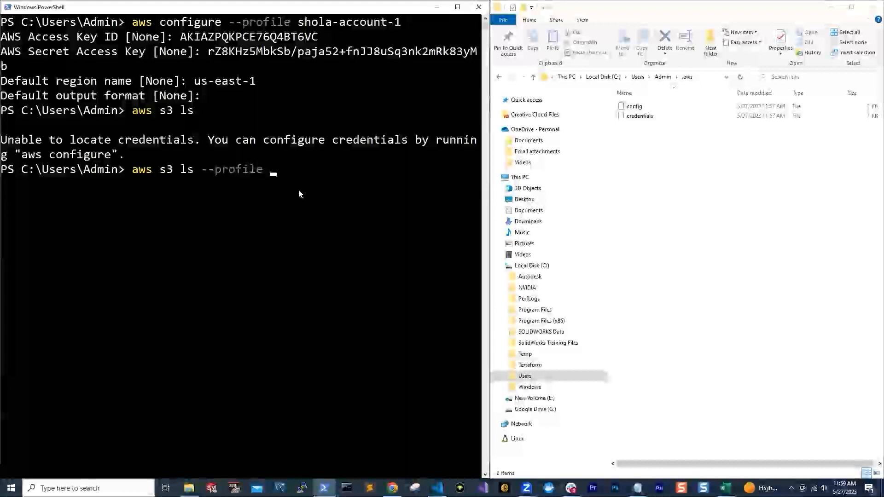
type("sho")
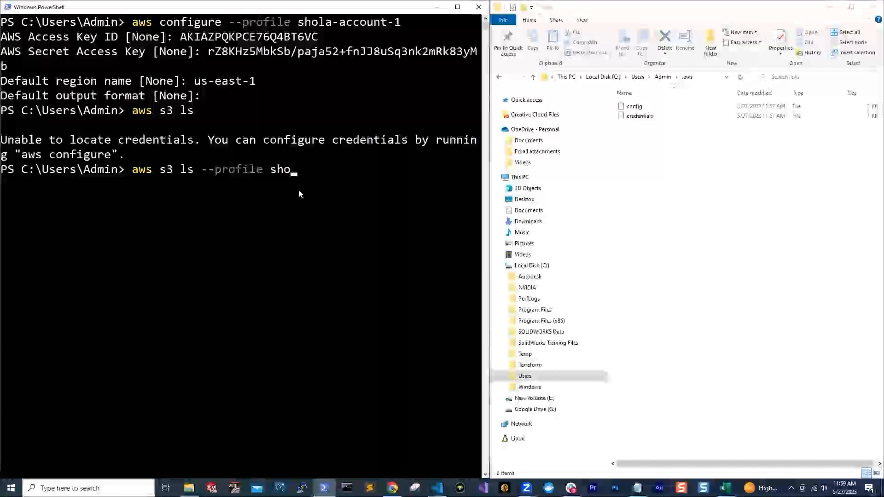
type("la-account")
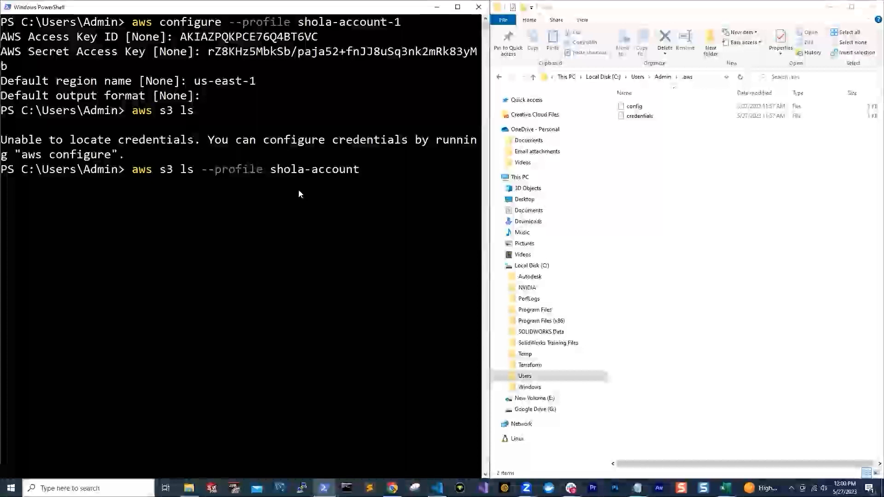
type("-1")
key("Return")
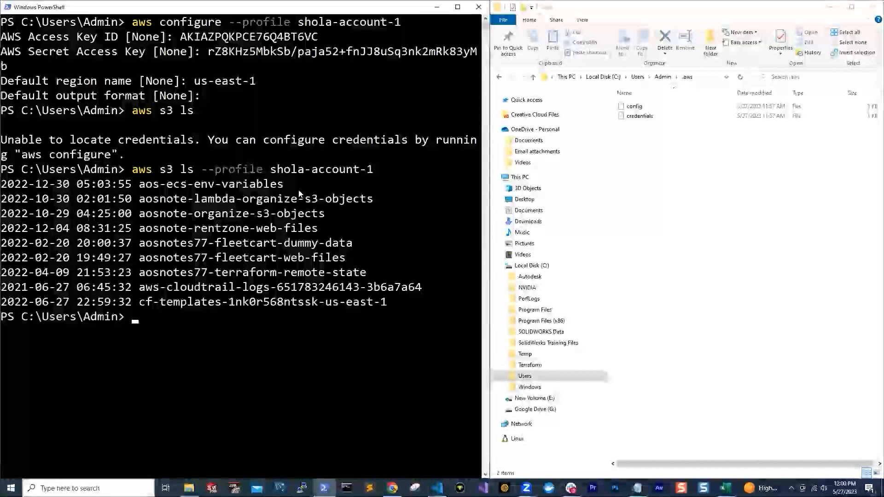
Highlight the S3 bucket list in the PowerShell output to review it, and clear the selection.
left_click_drag(392, 298, 2, 185)
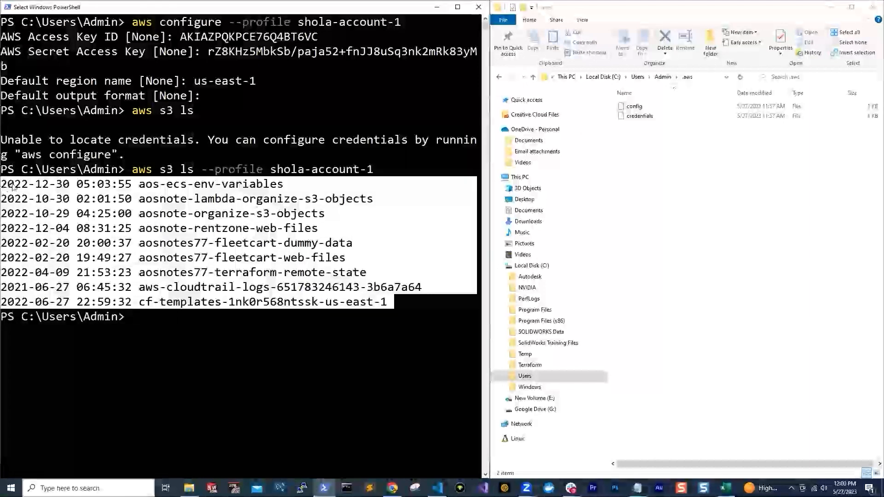
left_click(720, 198)
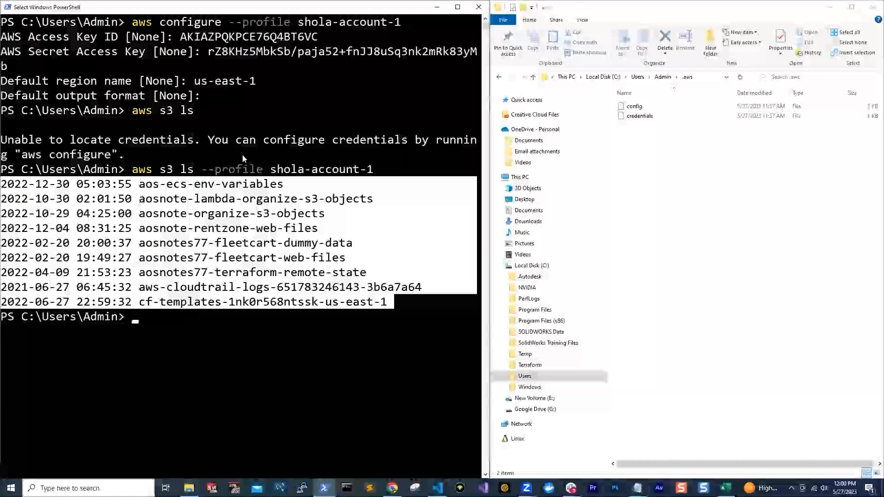
left_click(190, 331)
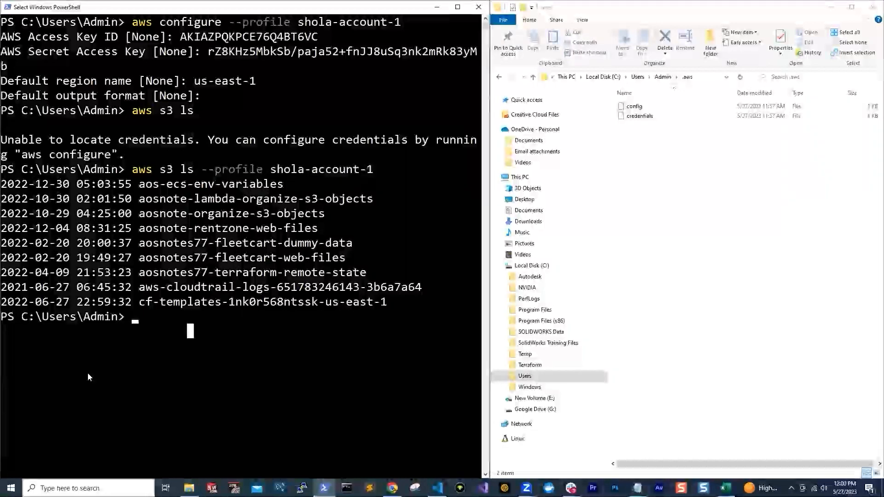
Recall the plain aws s3 ls command, highlight it, and rerun it without a profile.
key("Up")
key("Up")
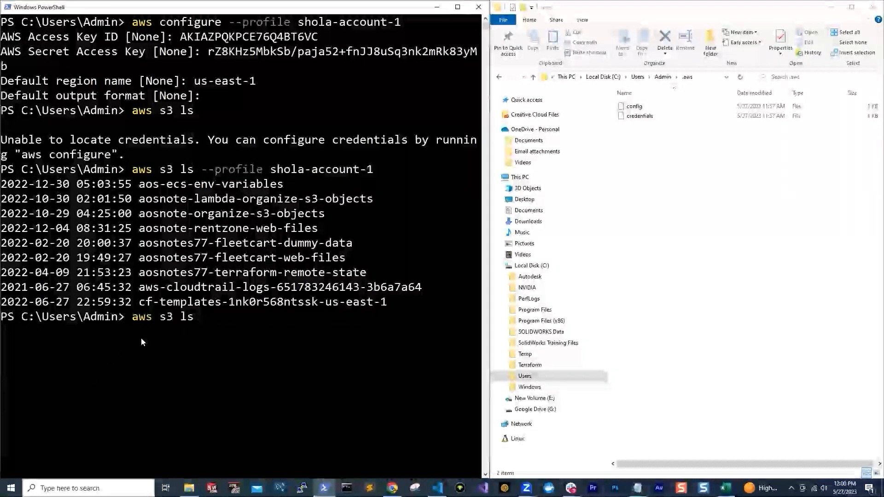
left_click_drag(135, 324, 192, 325)
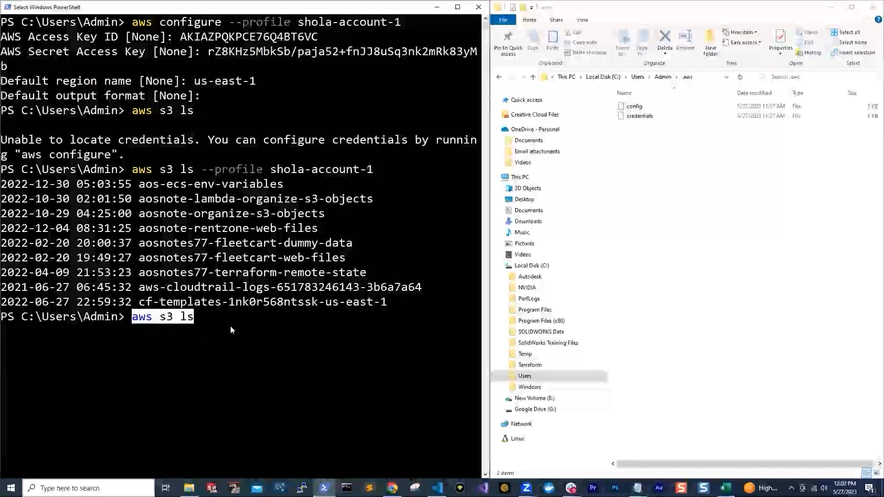
key("Escape")
key("Return")
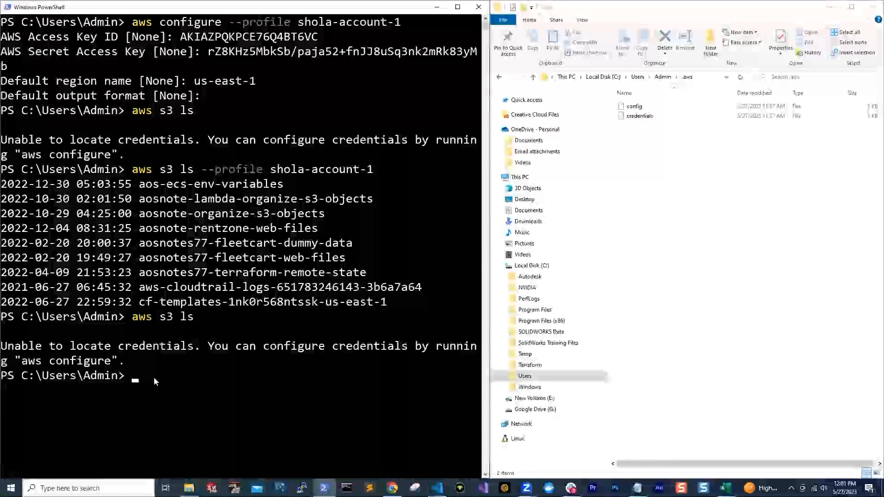
Run aws configure without a profile name to start setting up the default profile.
type("aw")
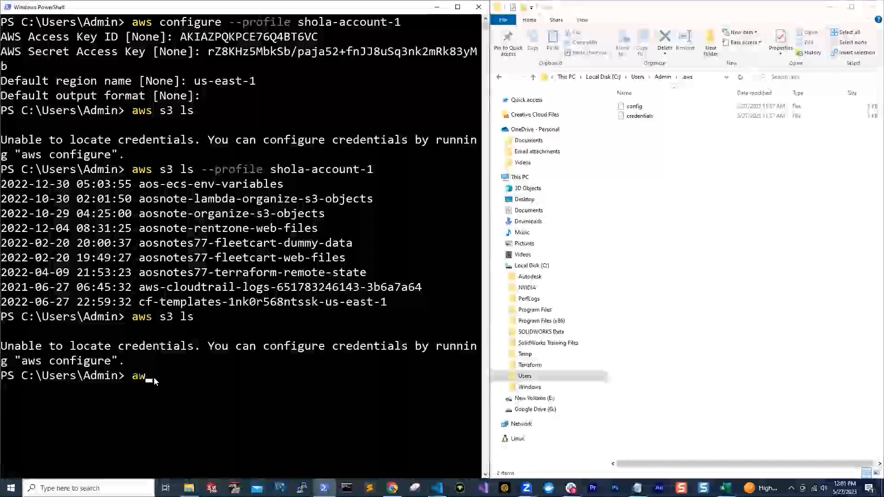
type("s configure")
key("Return")
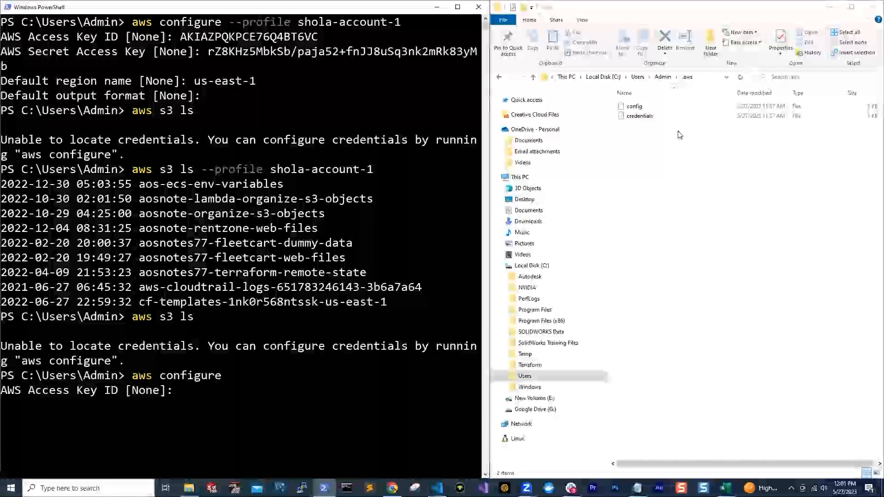
Open the config file from the .aws folder in Notepad, highlight its named profile, and close the file.
right_click(654, 110)
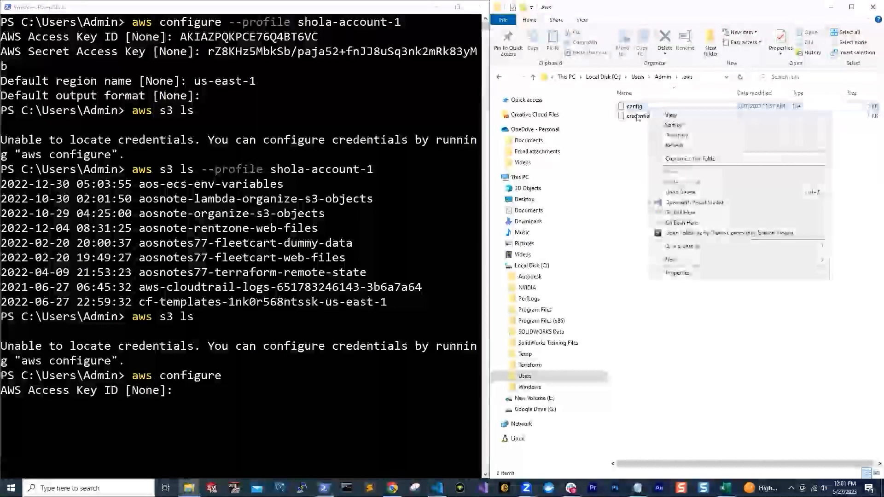
right_click(646, 110)
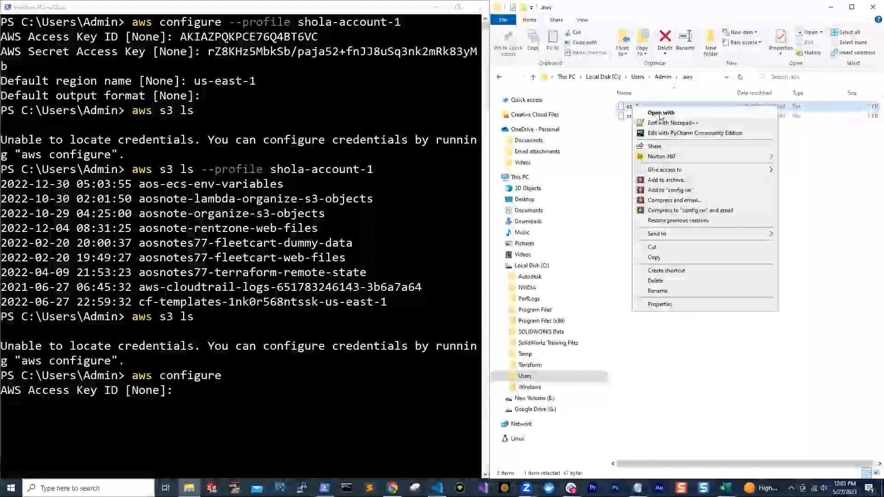
left_click(654, 113)
left_click(398, 276)
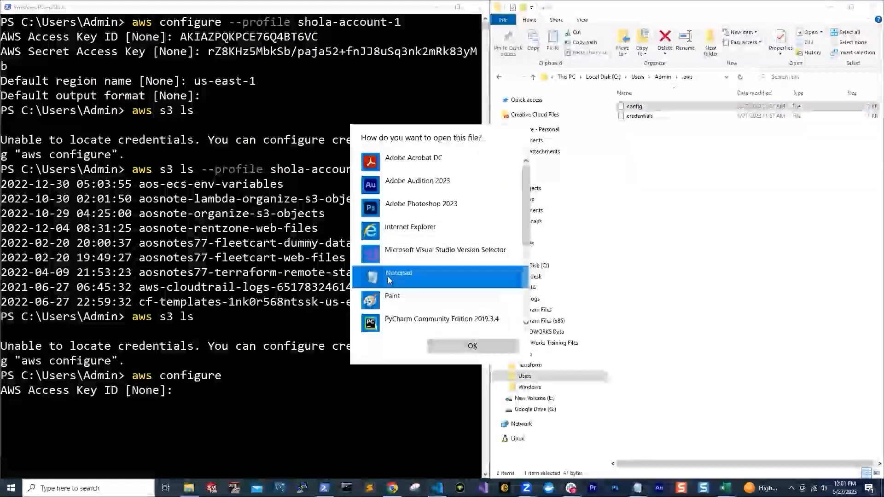
left_click(455, 347)
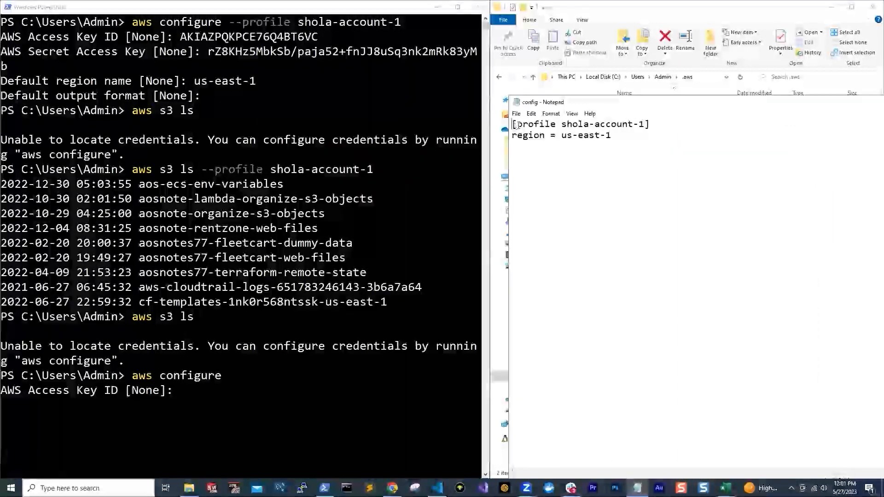
left_click_drag(517, 124, 644, 124)
left_click_drag(720, 104, 609, 87)
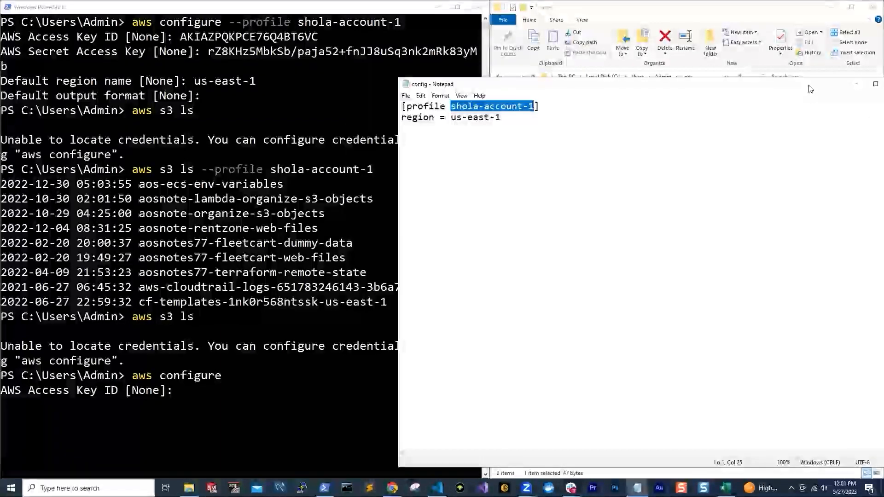
left_click_drag(808, 86, 750, 90)
left_click(837, 87)
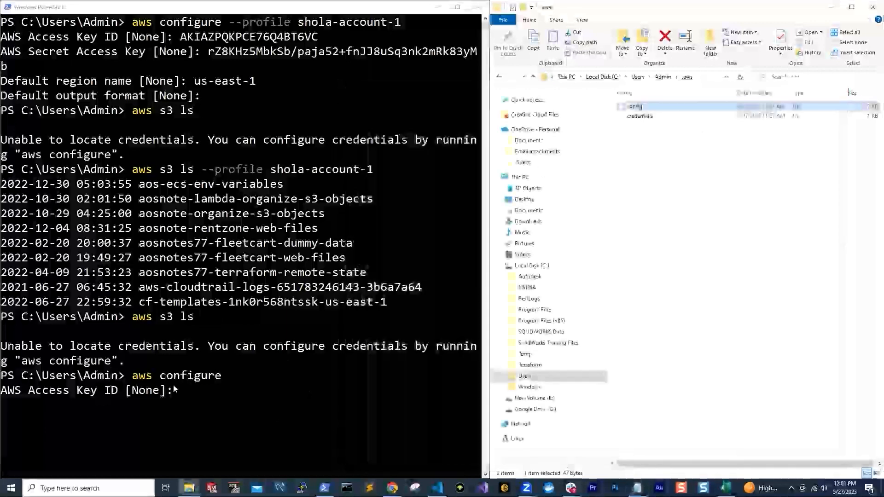
Copy the access key ID from the test-user_accessKeys sheet in Excel and submit it at the AWS Access Key ID prompt in PowerShell.
left_click(173, 391)
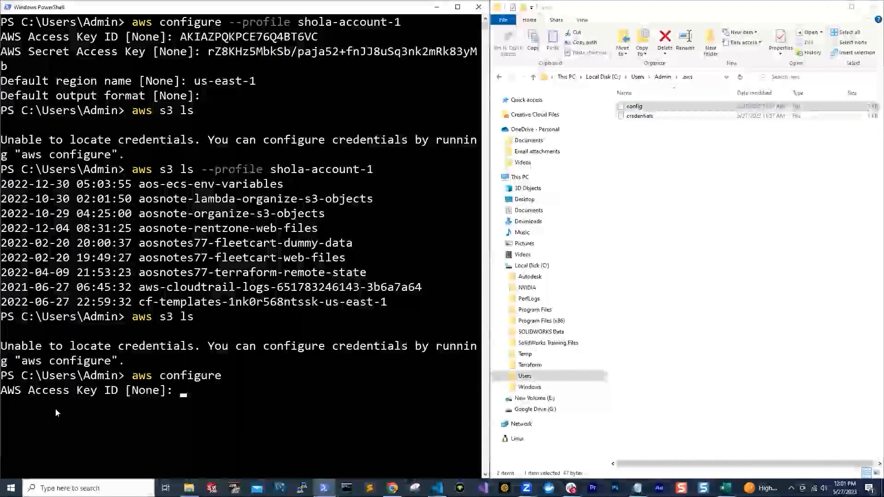
left_click(726, 488)
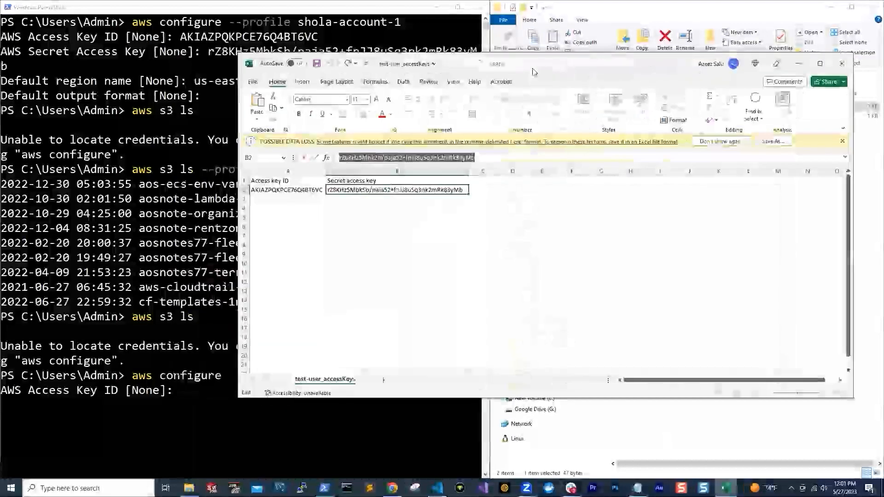
left_click_drag(391, 56, 600, 82)
left_click(504, 208)
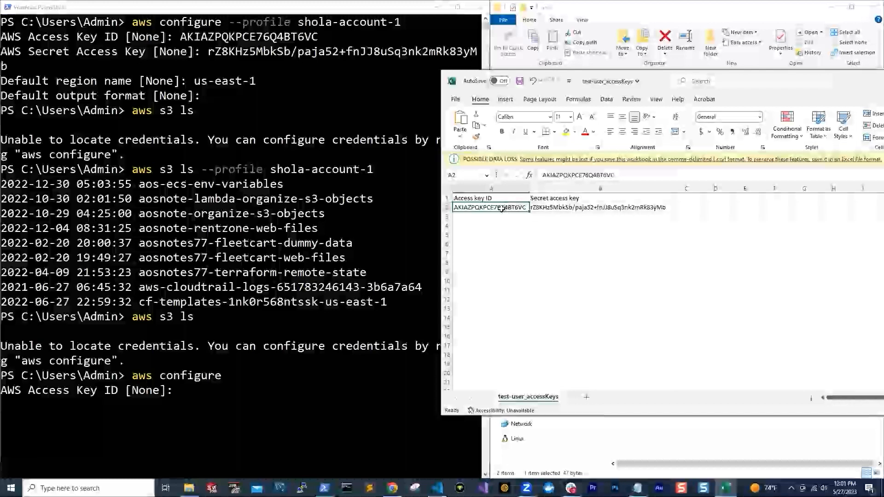
right_click(502, 208)
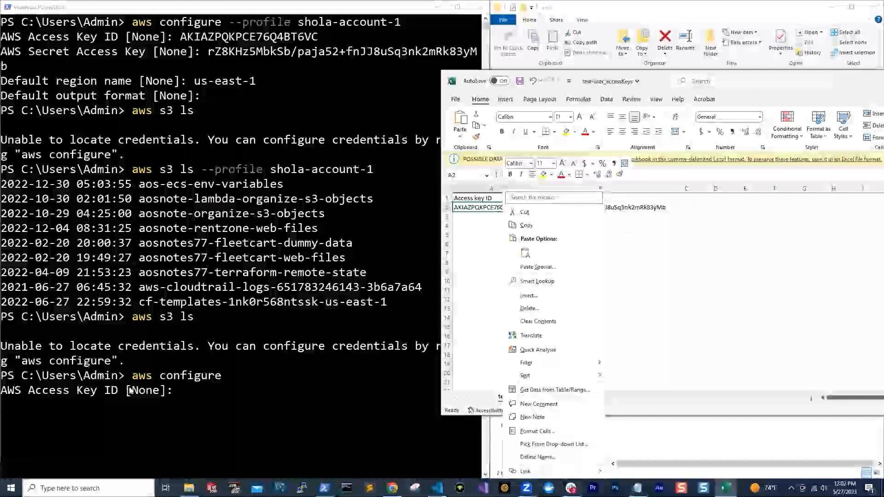
left_click(480, 205)
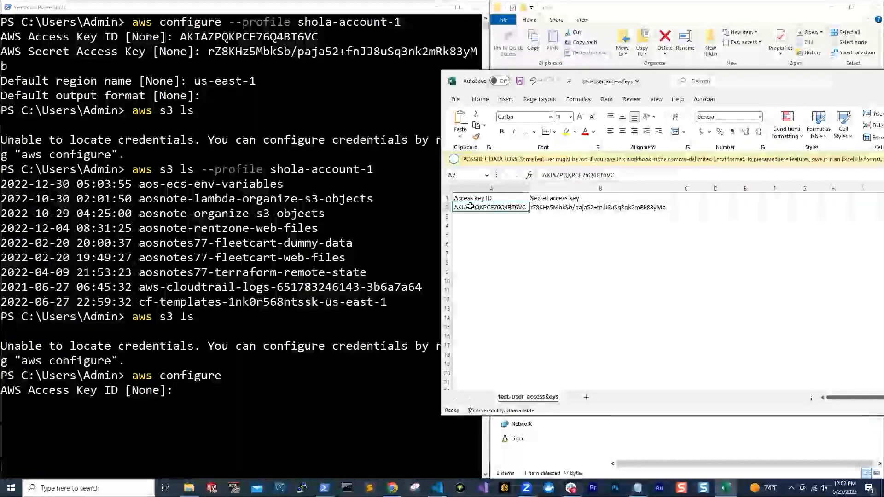
double_click(578, 175)
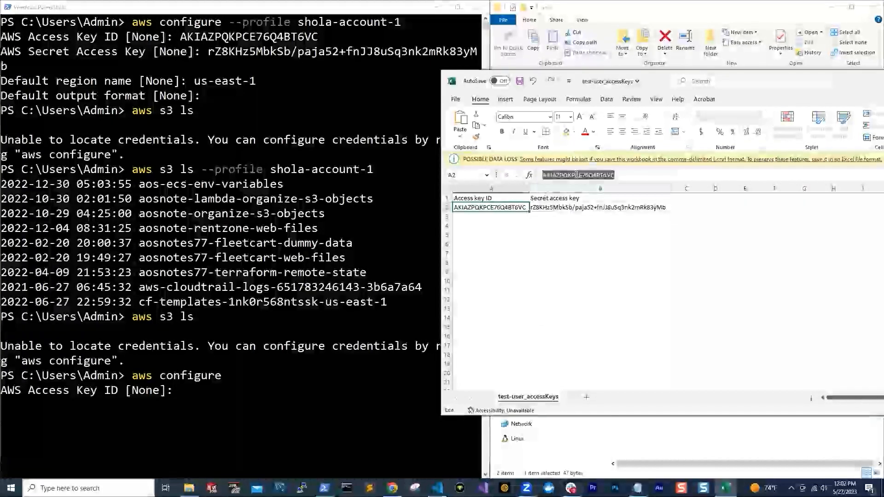
right_click(584, 176)
left_click(599, 194)
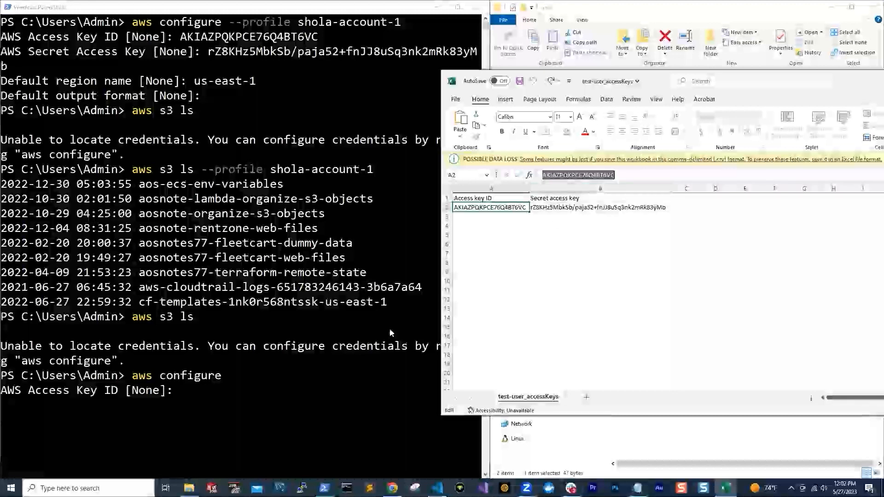
left_click(182, 390)
right_click(182, 390)
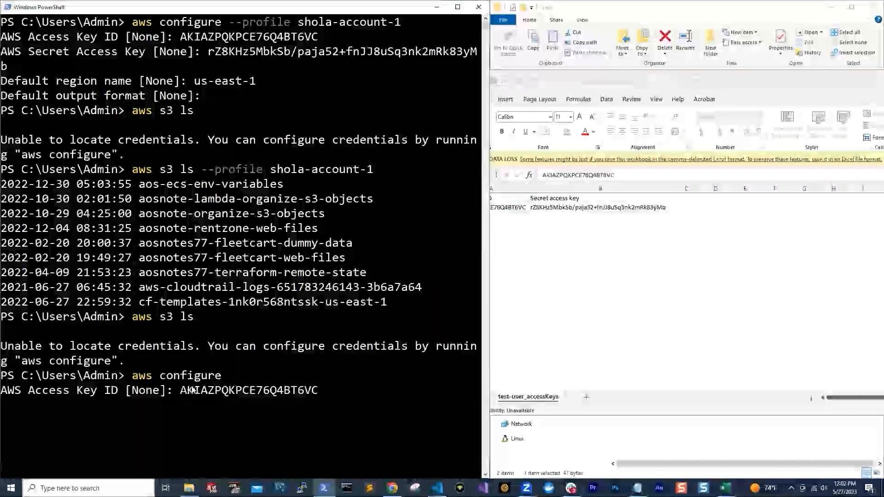
key("Return")
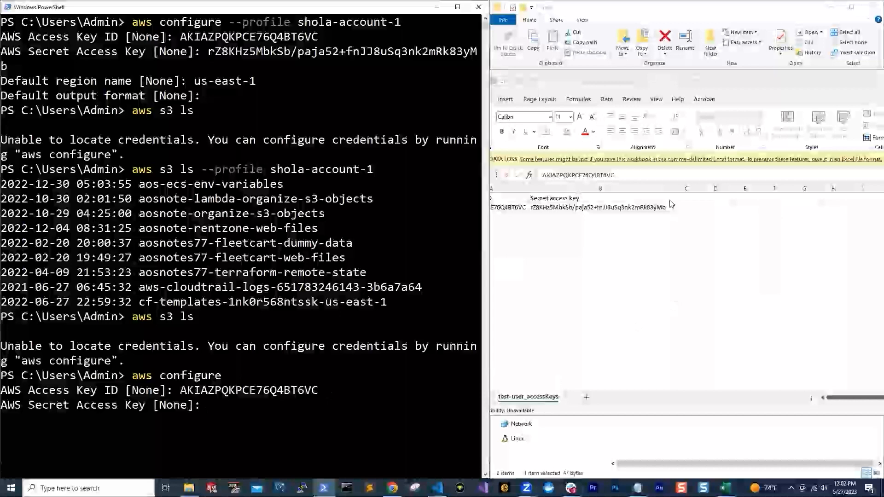
Copy the secret access key from the test-user_accessKeys sheet and submit it at the AWS Secret Access Key prompt.
left_click(597, 209)
double_click(596, 208)
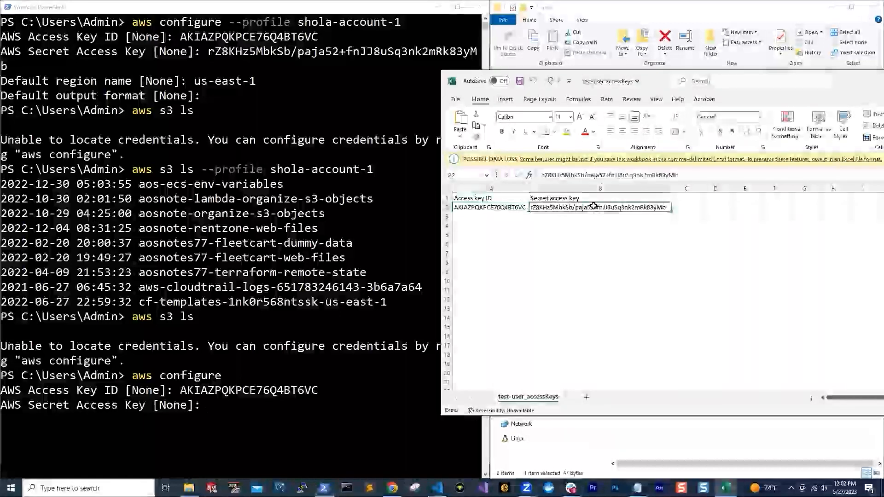
triple_click(593, 175)
right_click(594, 176)
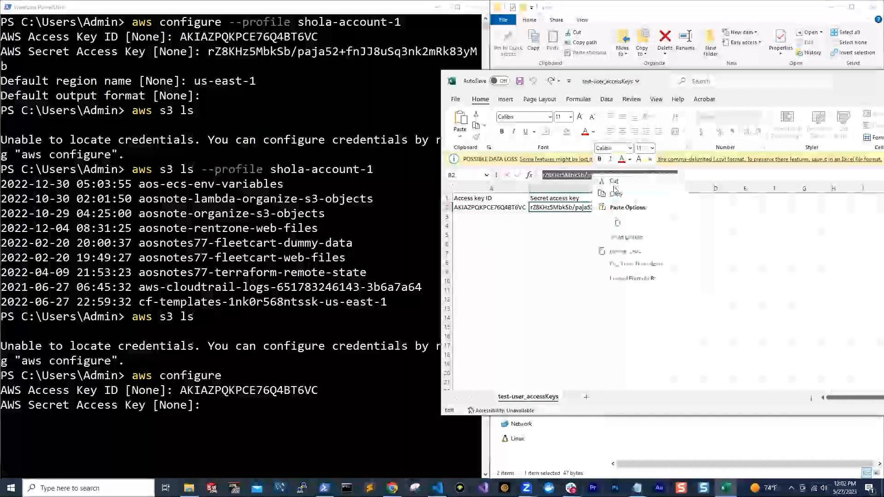
left_click(616, 192)
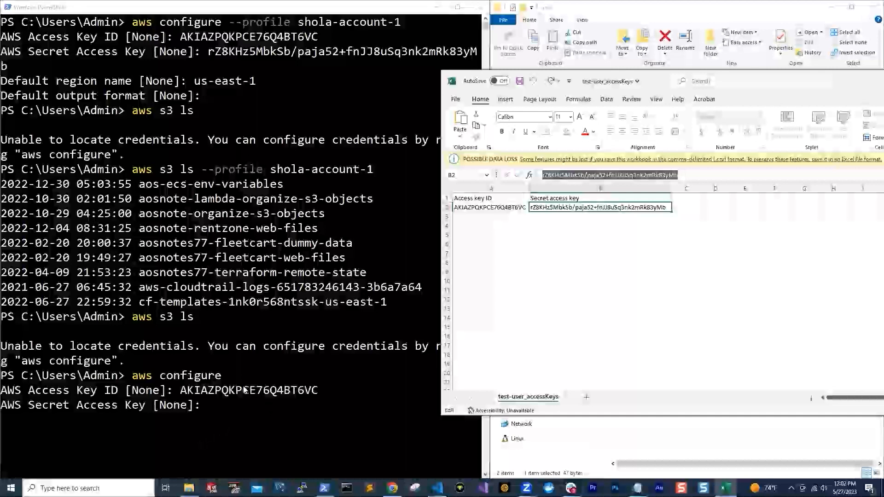
left_click(222, 407)
right_click(222, 408)
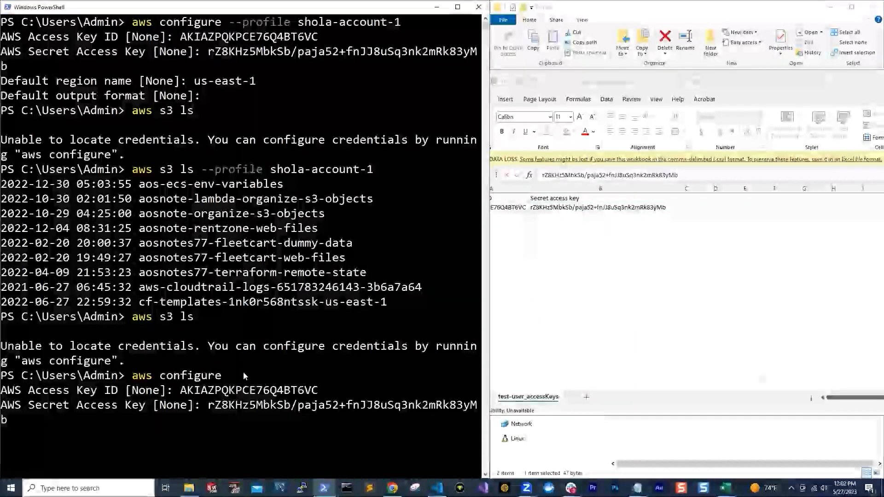
key("Return")
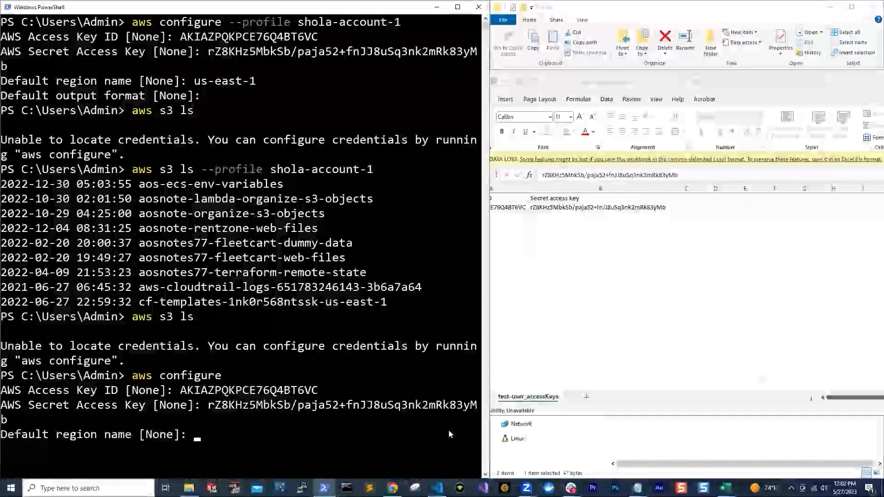
Set the default region name to us-east-1 and leave the default output format blank.
type("us-east")
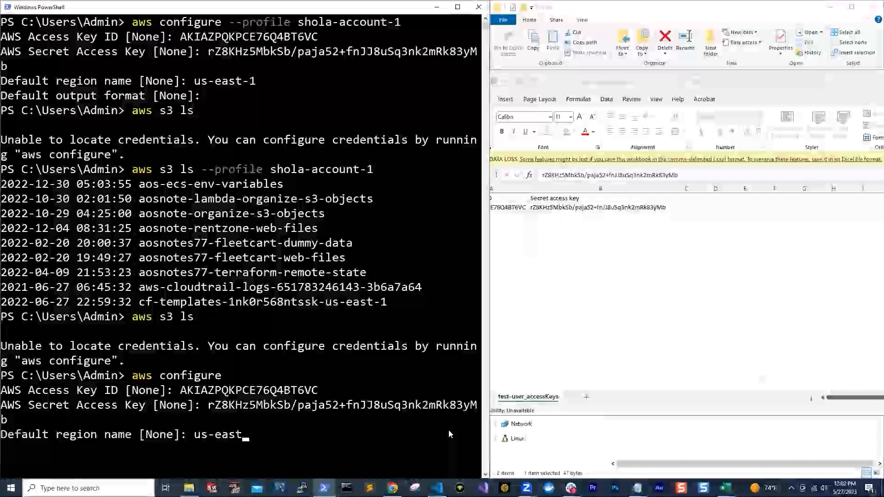
type("-1")
key("Return")
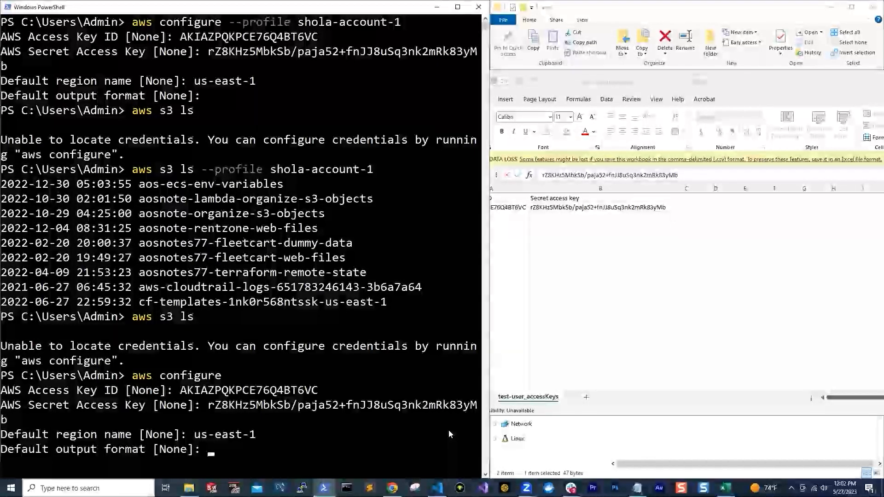
key("Return")
Put the key workbook away, open the .aws config file in Notepad, highlight its default and named profile names, and close it.
left_click_drag(639, 77, 388, 80)
left_click(750, 83)
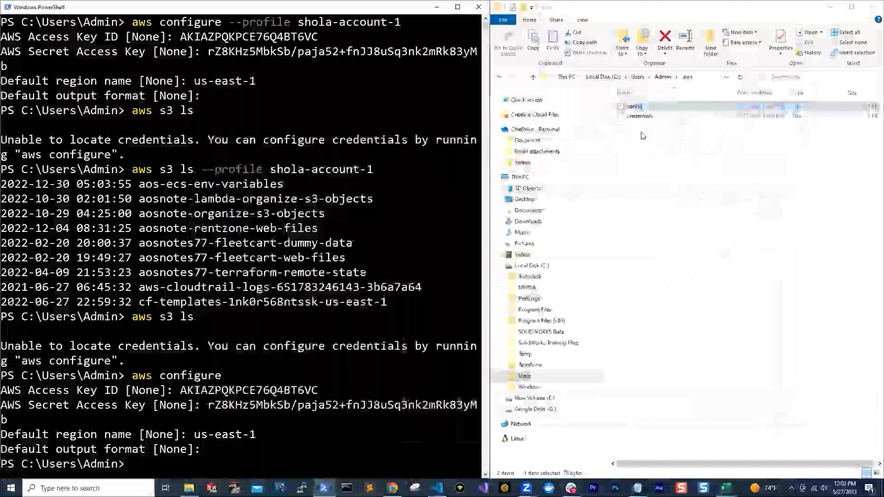
left_click(637, 106)
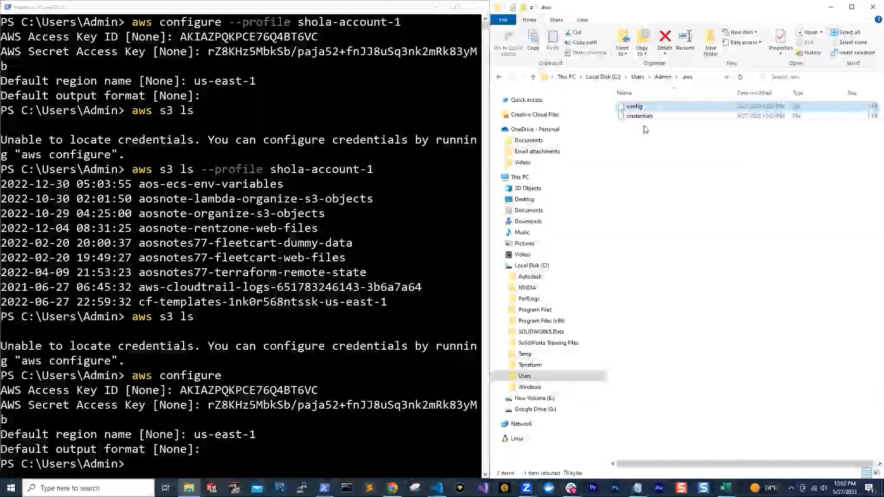
right_click(636, 109)
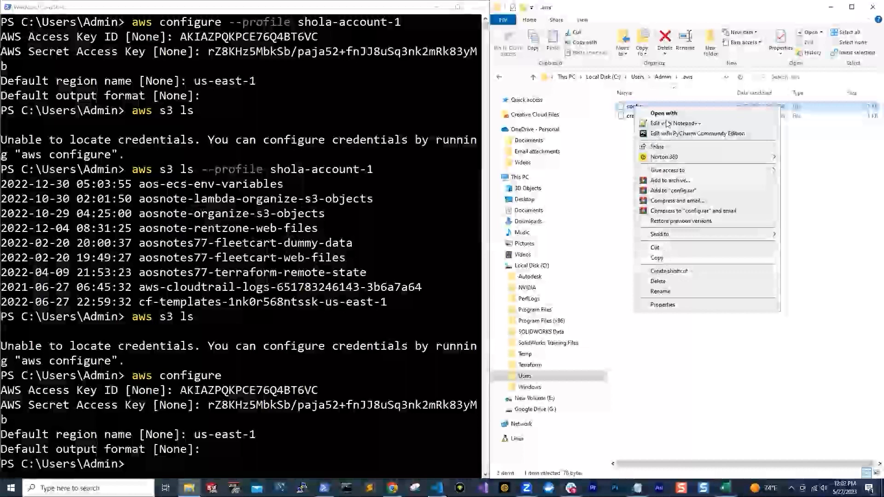
left_click(669, 116)
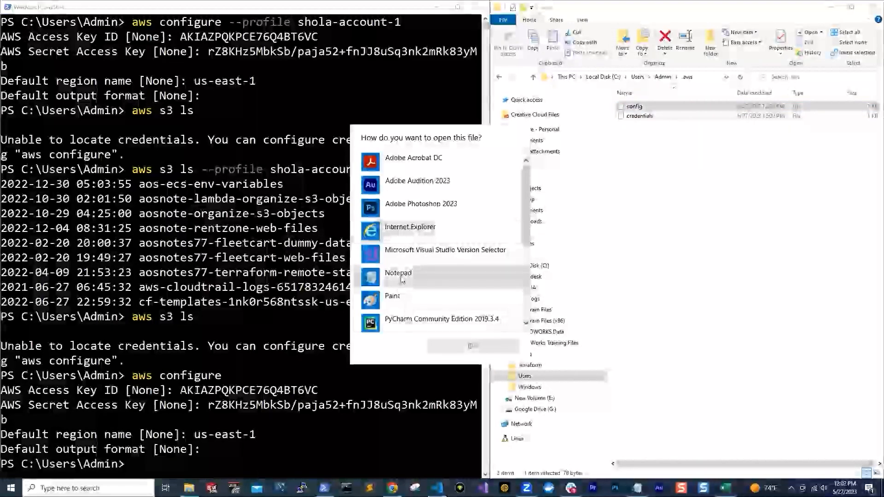
left_click(415, 276)
left_click(472, 346)
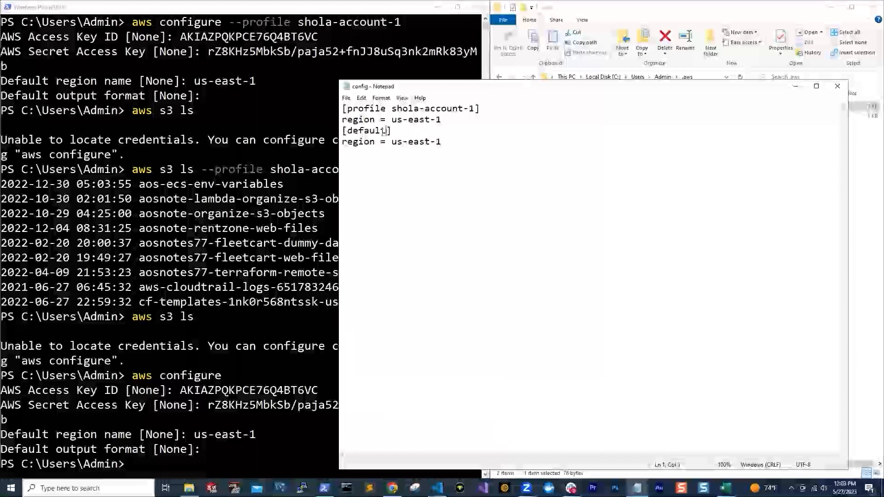
left_click_drag(386, 131, 347, 130)
left_click_drag(473, 108, 397, 108)
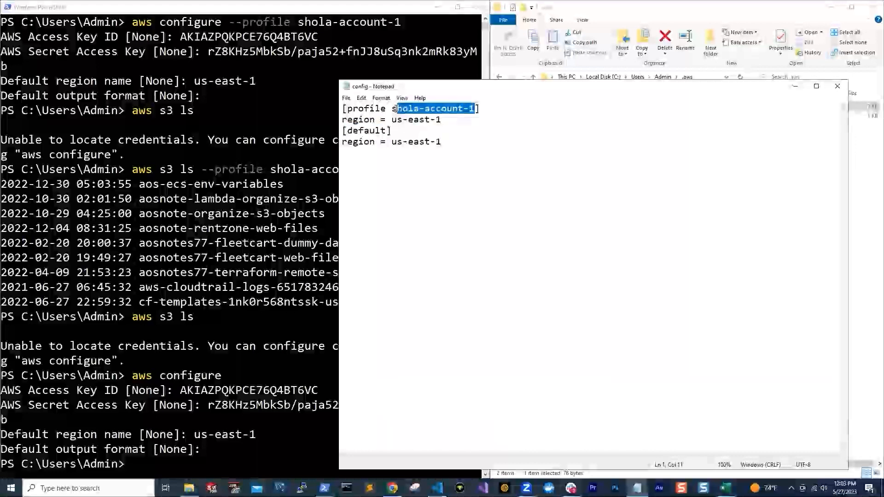
left_click(838, 86)
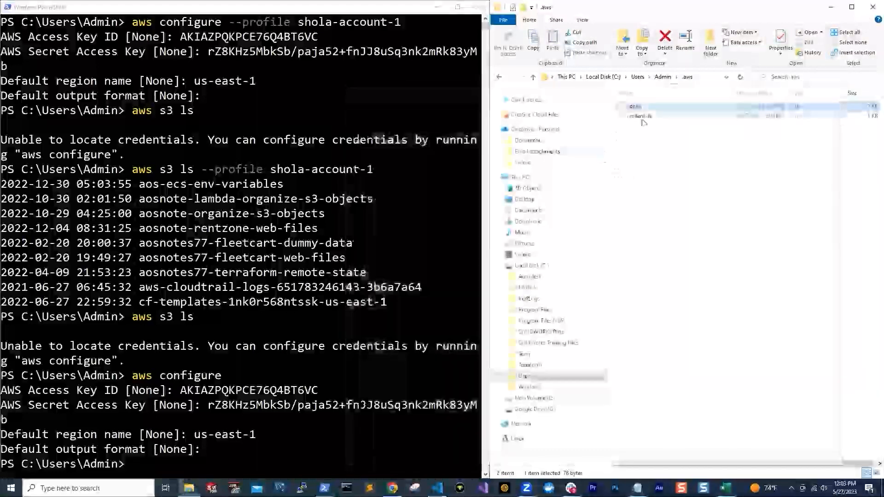
Open the .aws credentials file in Notepad, highlight the named profile and the default profile's key entries, and minimize the file.
right_click(643, 118)
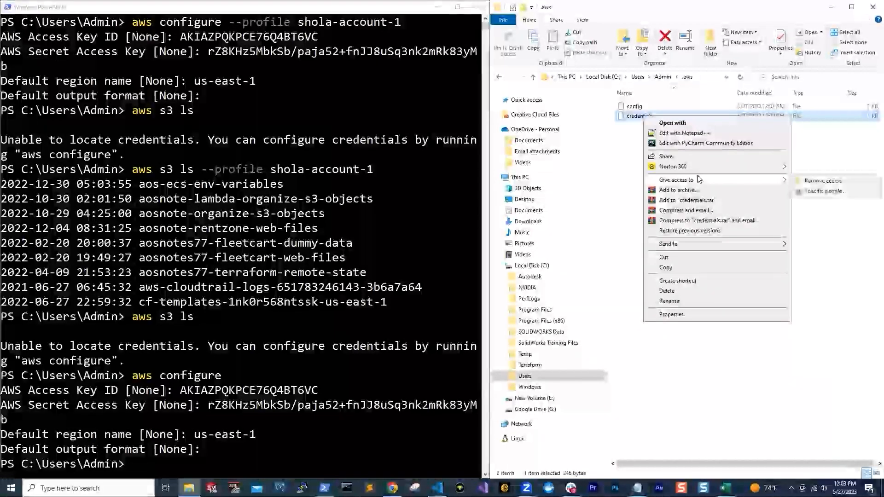
left_click(673, 123)
left_click(402, 276)
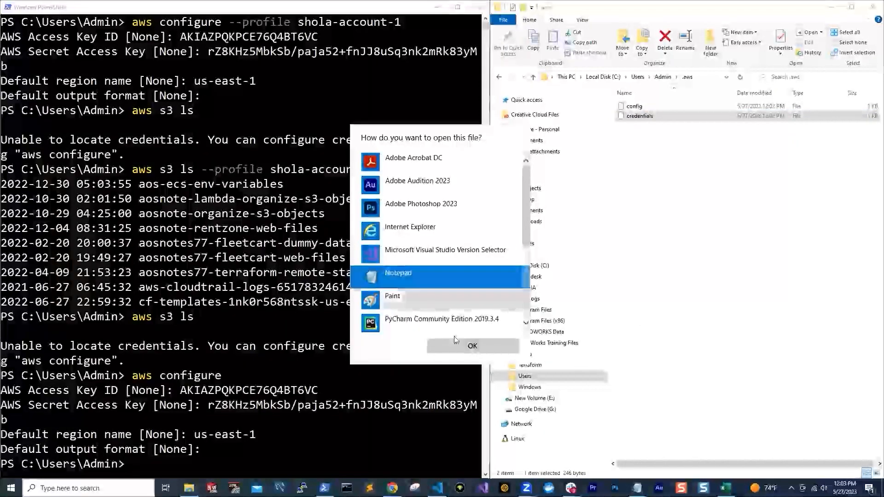
left_click(458, 347)
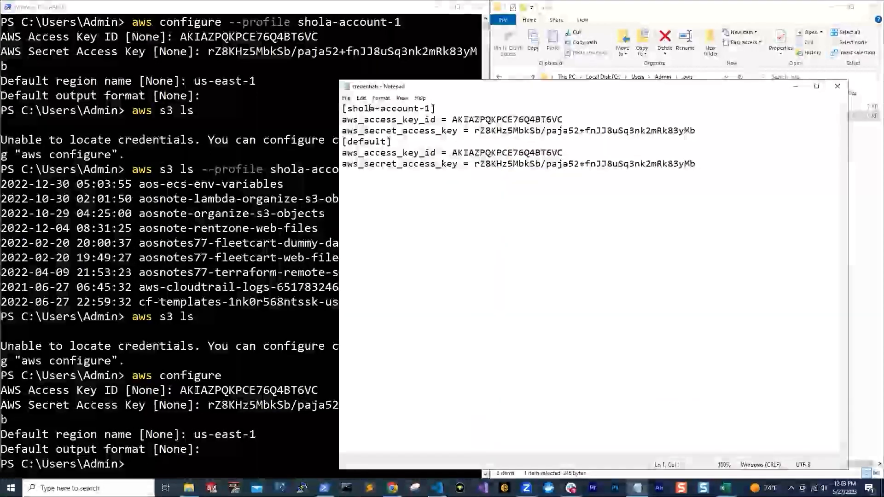
left_click_drag(349, 108, 430, 109)
left_click_drag(695, 133, 385, 142)
left_click_drag(674, 164, 338, 153)
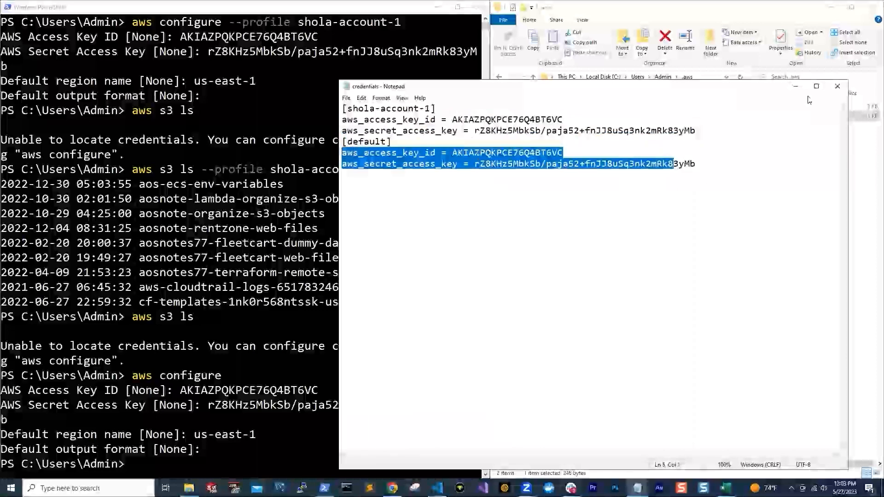
left_click(795, 86)
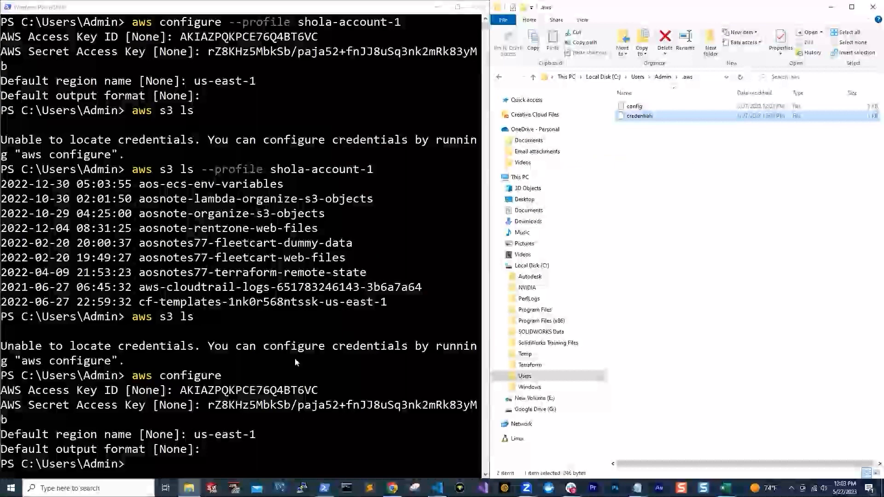
Clear the PowerShell console and bring the credentials file back up in Notepad beside it.
left_click(220, 445)
type("clear")
key("Return")
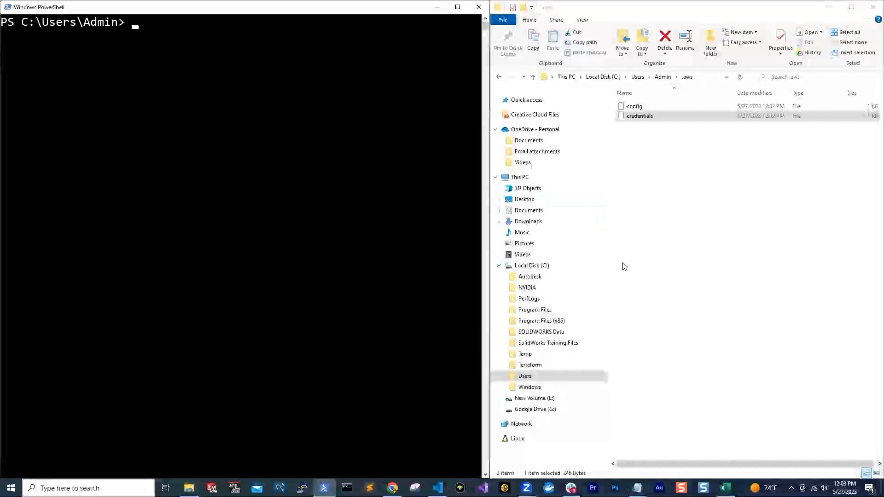
left_click(637, 488)
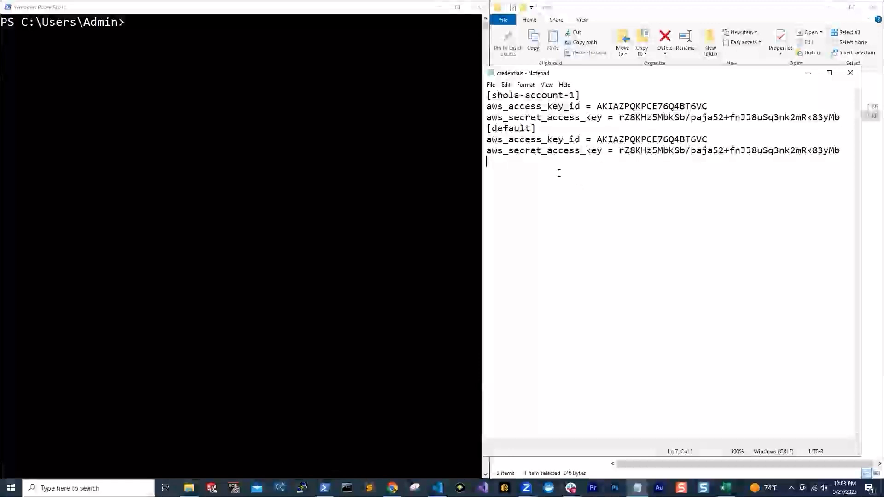
Recall the aws s3 ls command without a profile at the PowerShell prompt, leaving it unexecuted.
left_click(155, 38)
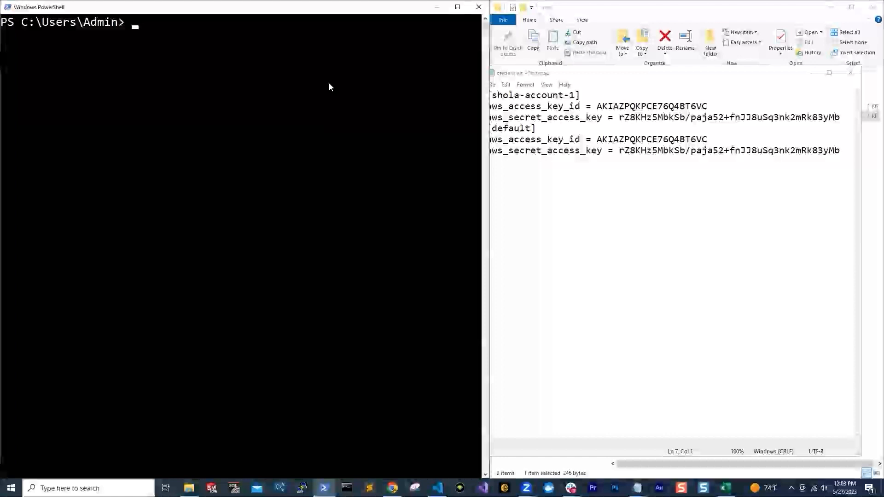
key("Up")
key("Up")
key("Up")
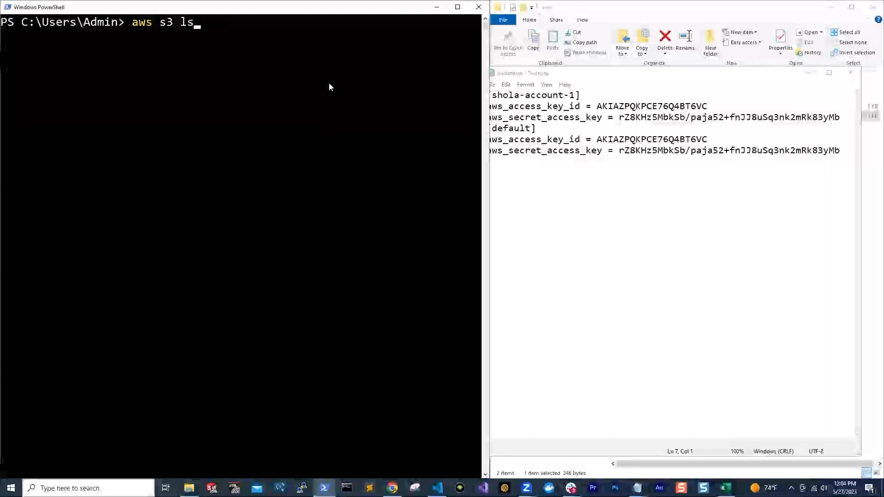
Highlight the whole default profile block in the credentials file, from its heading through the secret access key line.
left_click(636, 209)
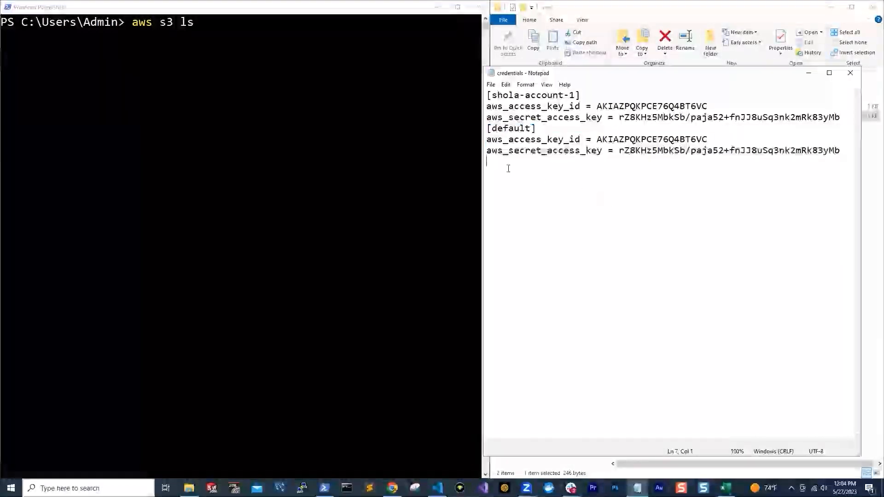
key("shift+Up")
key("shift+Up")
key("shift+Up")
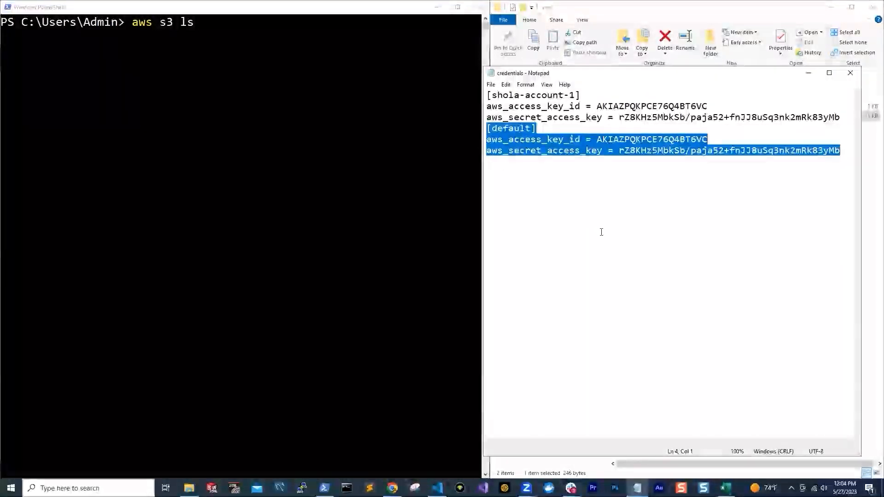
left_click_drag(594, 227, 480, 129)
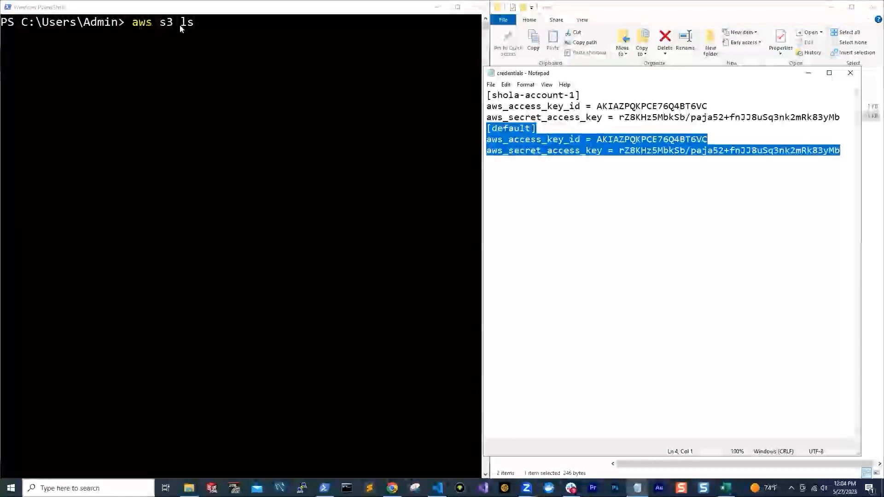
Run aws s3 ls without a profile in PowerShell, and highlight the command and the named profile's access key lines in the credentials file.
left_click(193, 25)
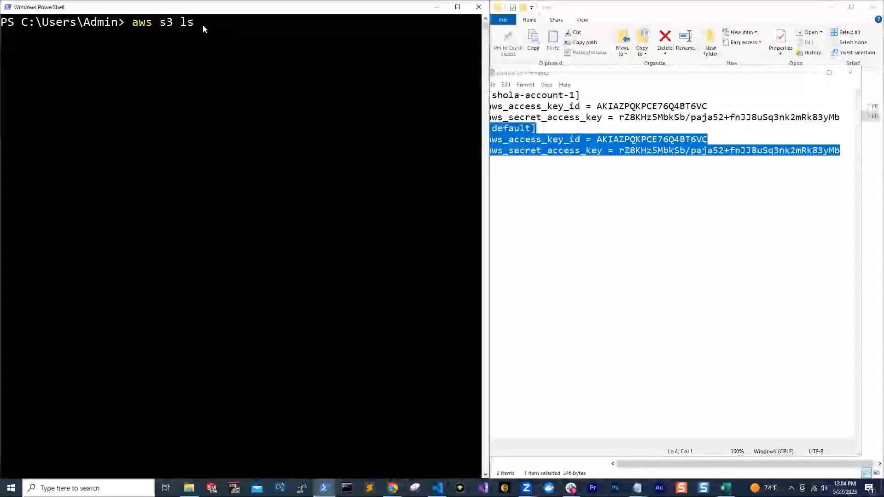
left_click(202, 27)
key("Escape")
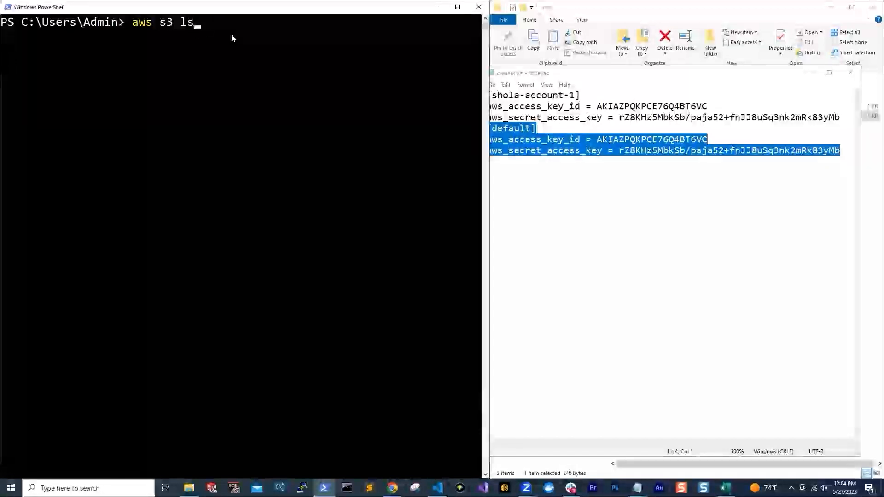
key("Return")
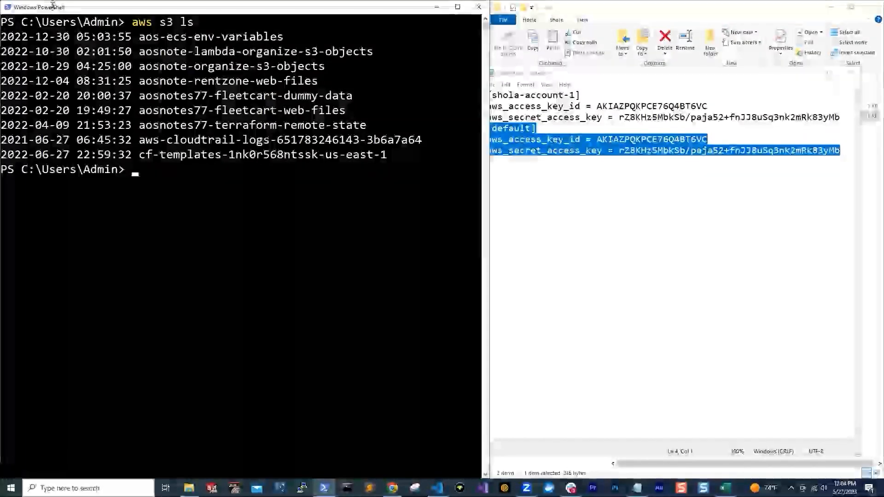
left_click_drag(135, 23, 189, 24)
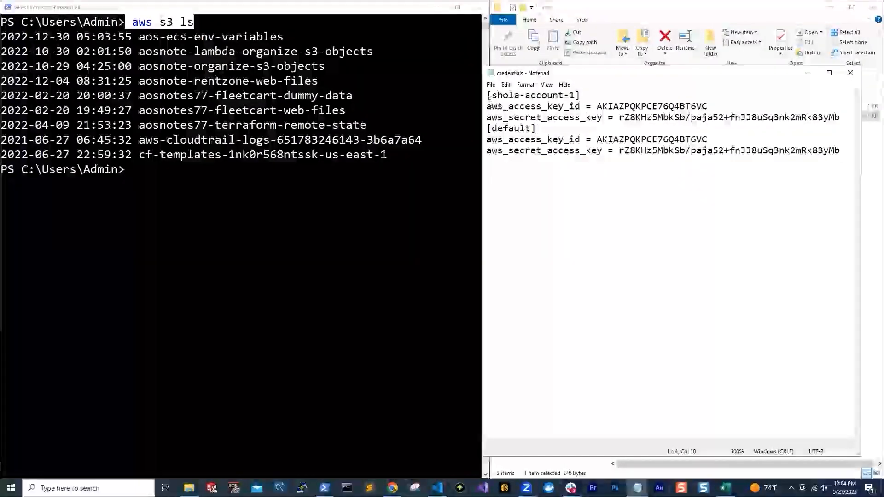
left_click_drag(488, 96, 708, 107)
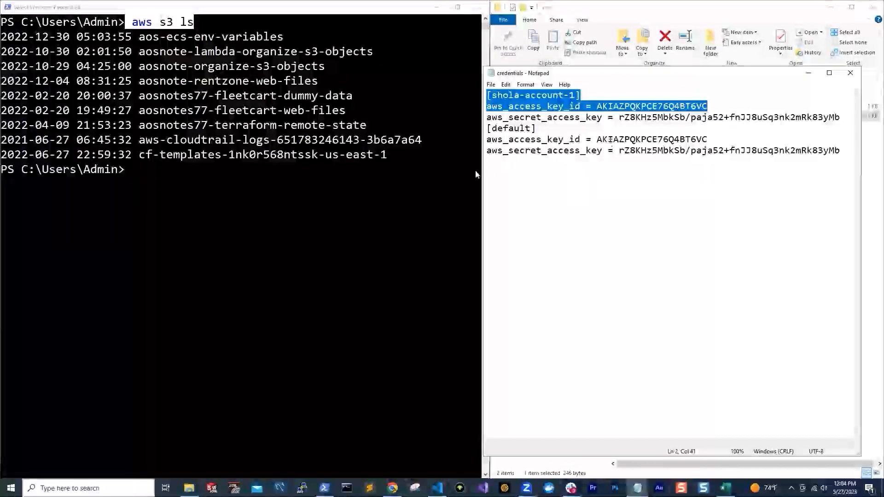
Cut the whole default profile block out of the credentials file in Notepad and save the file.
left_click_drag(508, 162, 488, 129)
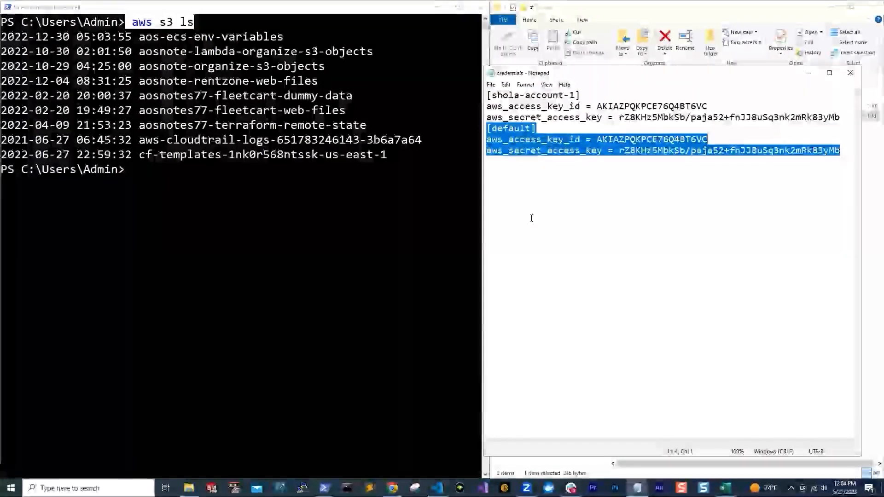
right_click(516, 146)
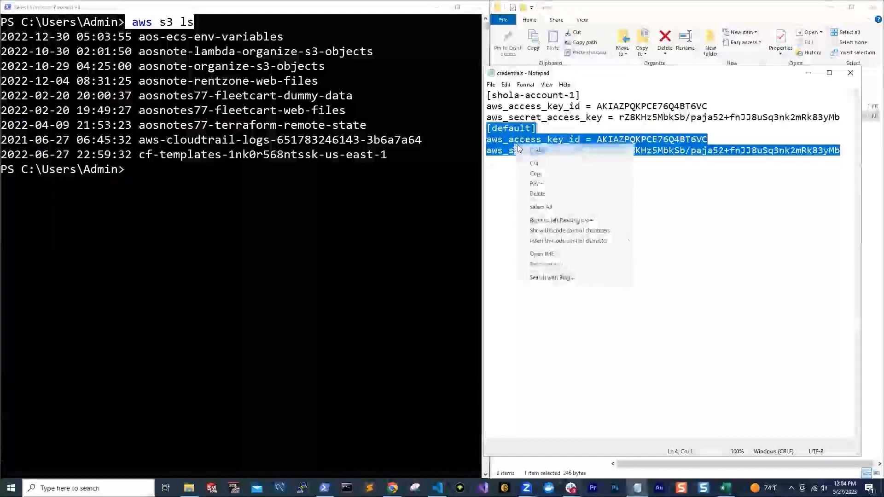
left_click(539, 164)
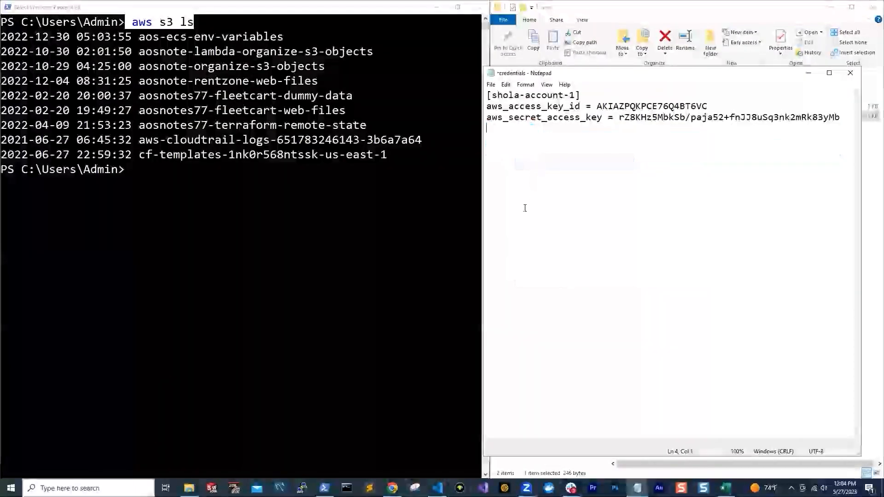
left_click(490, 85)
left_click(505, 127)
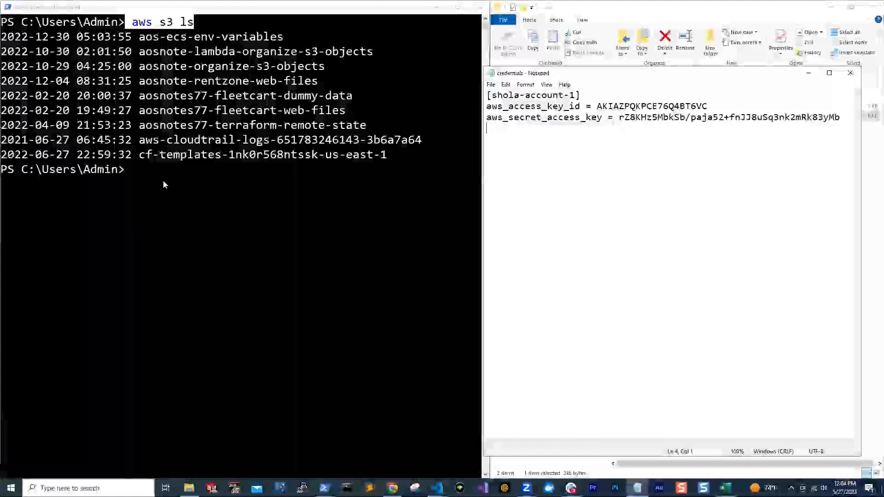
Rerun aws s3 ls in PowerShell to test S3 listing while the default profile is missing.
left_click(152, 198)
right_click(117, 249)
right_click(117, 249)
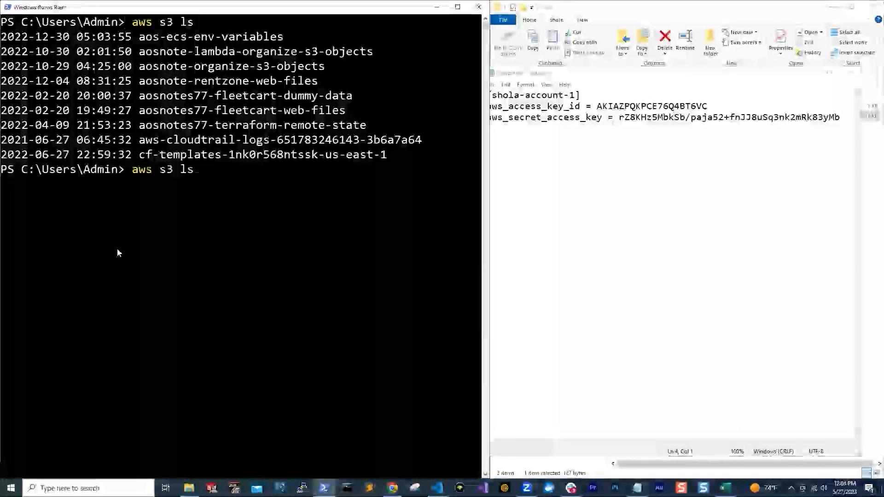
key("Return")
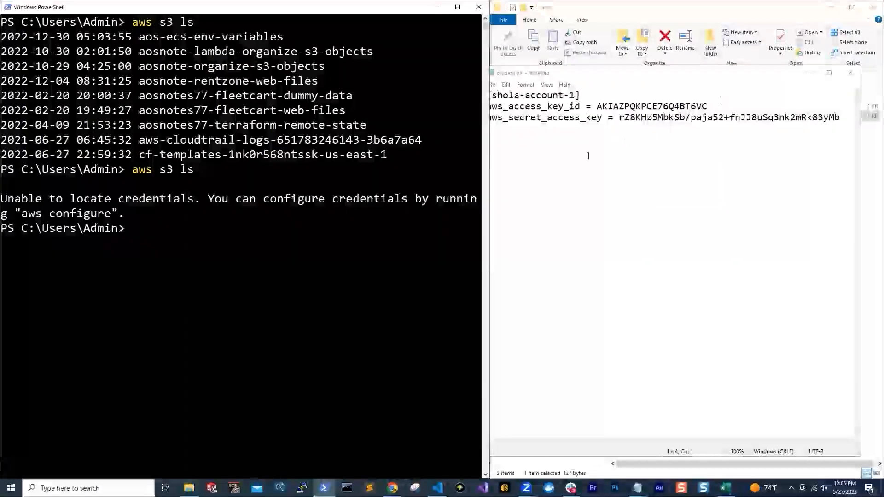
Paste the default profile block back below the named profile in the credentials file and save it.
left_click(517, 147)
right_click(517, 147)
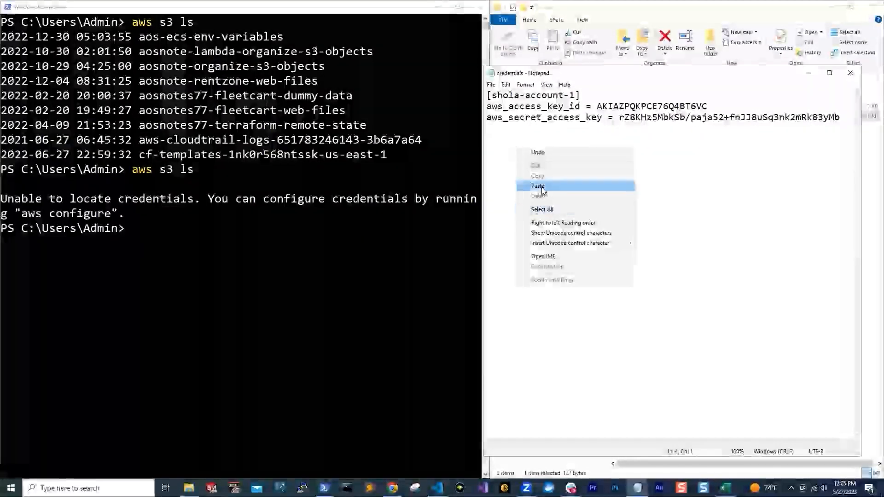
left_click(530, 184)
left_click(491, 85)
left_click(503, 129)
Recall and run aws s3 ls in PowerShell to test S3 listing with the restored default profile.
left_click(116, 241)
key("Up")
key("Return")
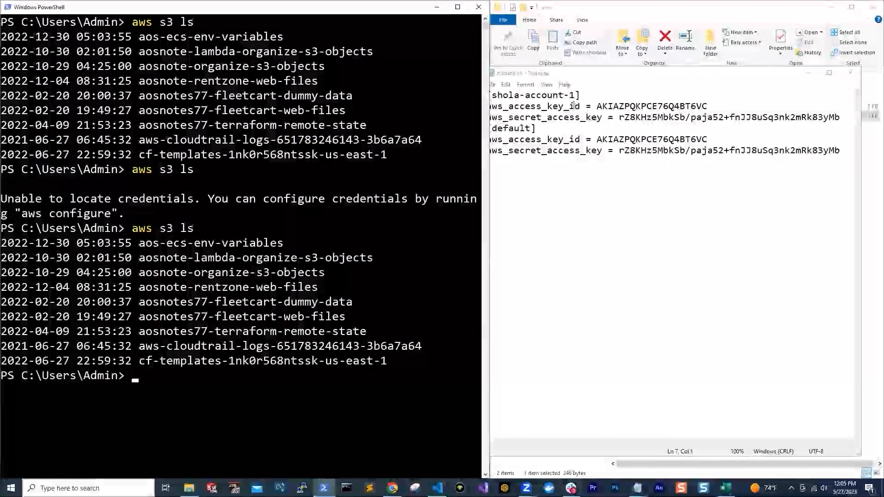
Shift the Notepad window clear of the console and run aws s3 ls with --profile set to the named profile ending in account-1.
left_click_drag(606, 70, 616, 67)
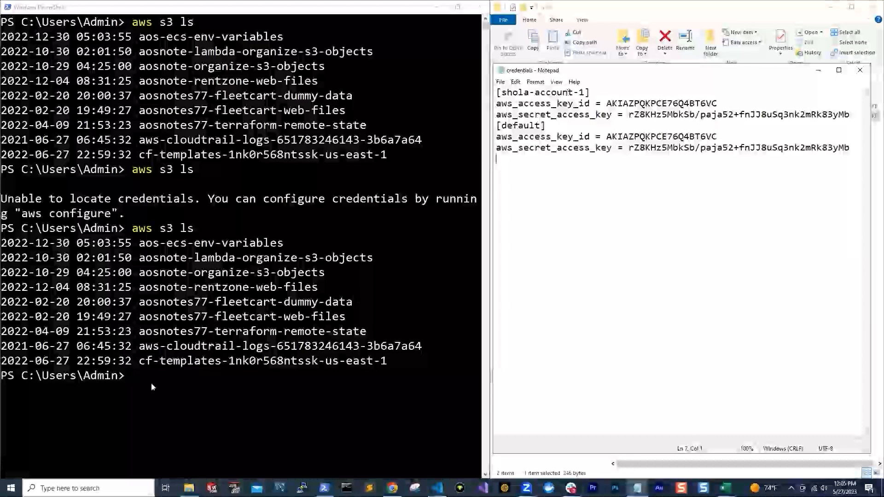
left_click(15, 395)
type("aws s3 ls")
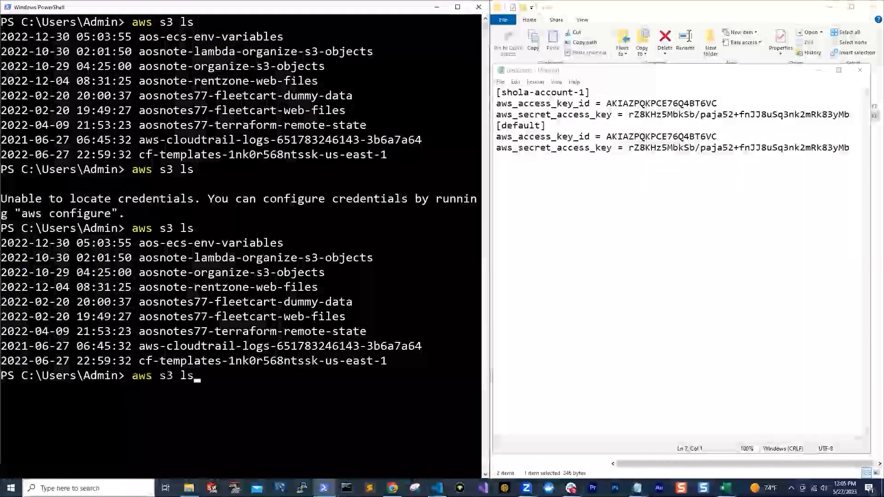
type(" --")
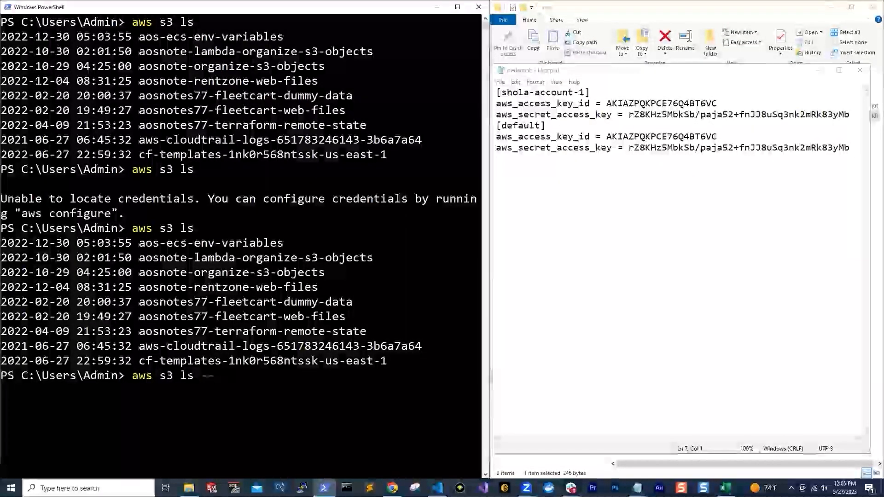
type("pro")
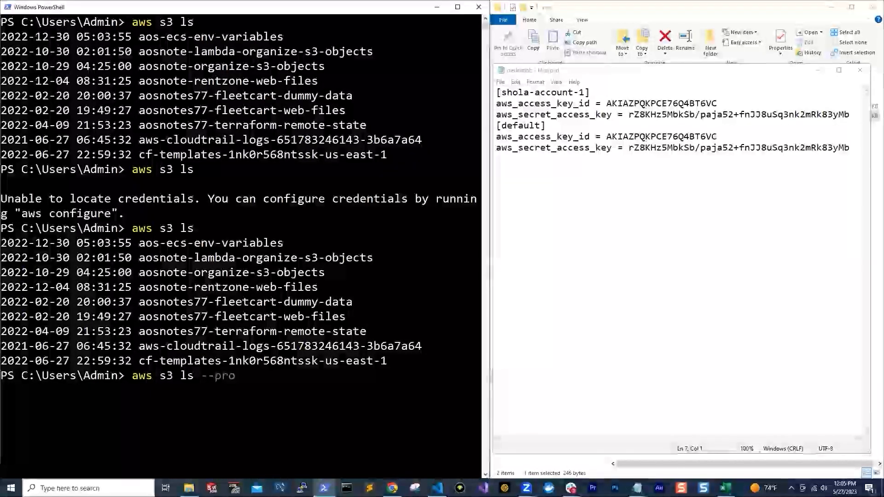
type("file ")
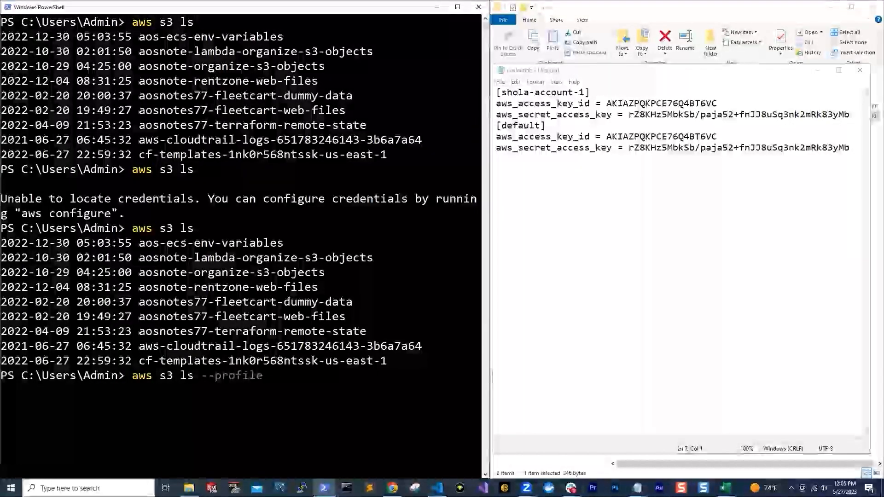
type("aws")
key("BackSpace")
key("BackSpace")
type("shola")
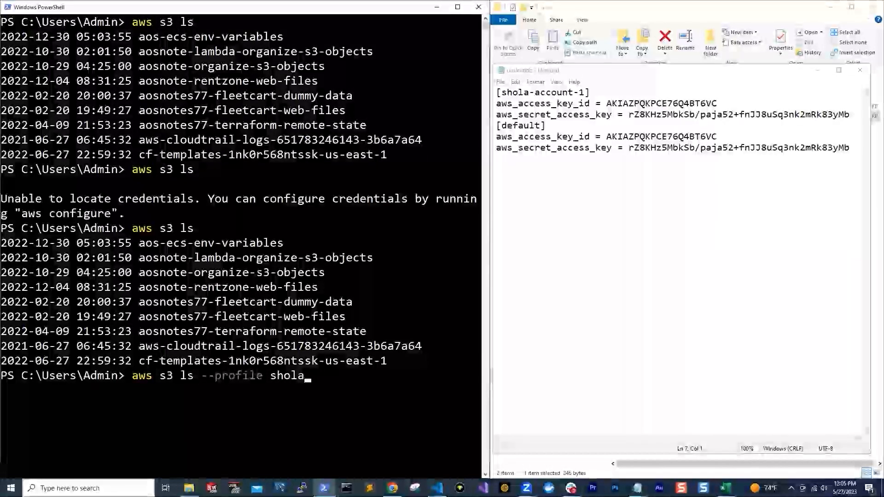
type("-acc")
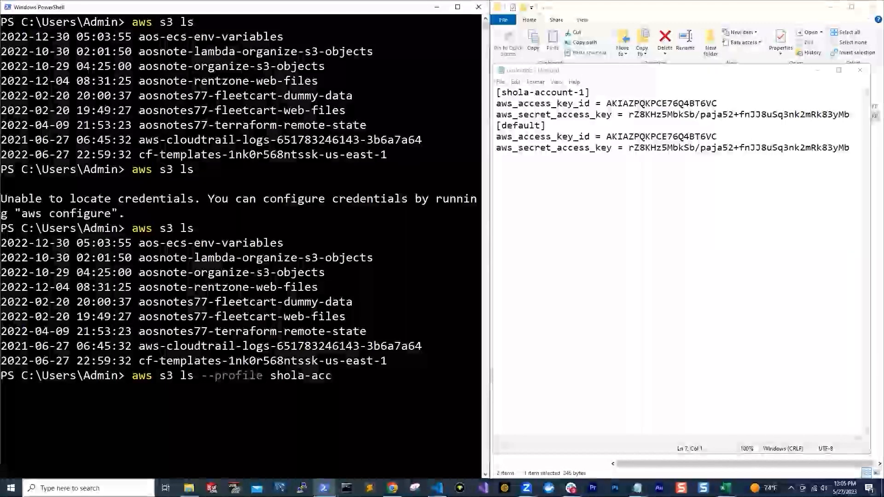
type("ount-1")
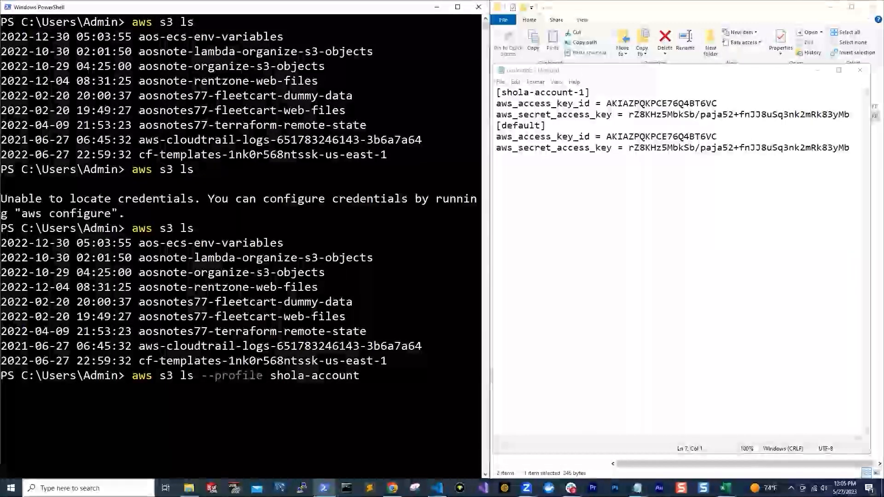
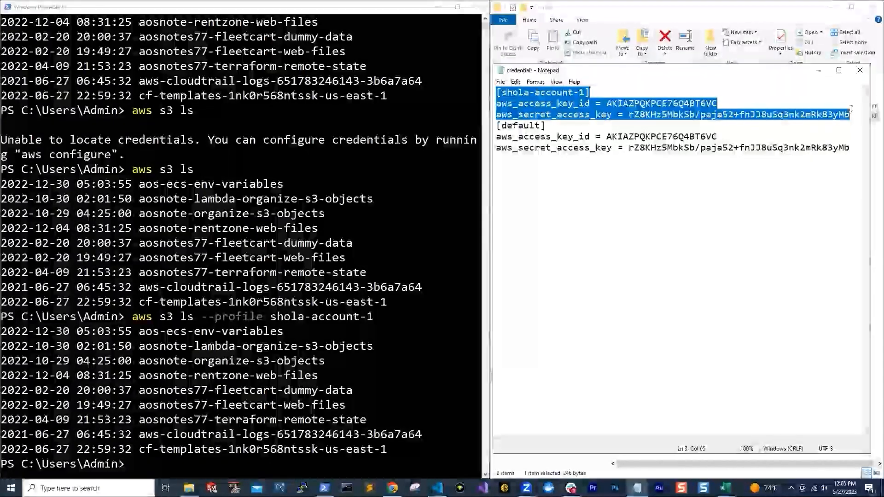
Clear the PowerShell console and remove the highlight from the named profile in the credentials file.
left_click(157, 449)
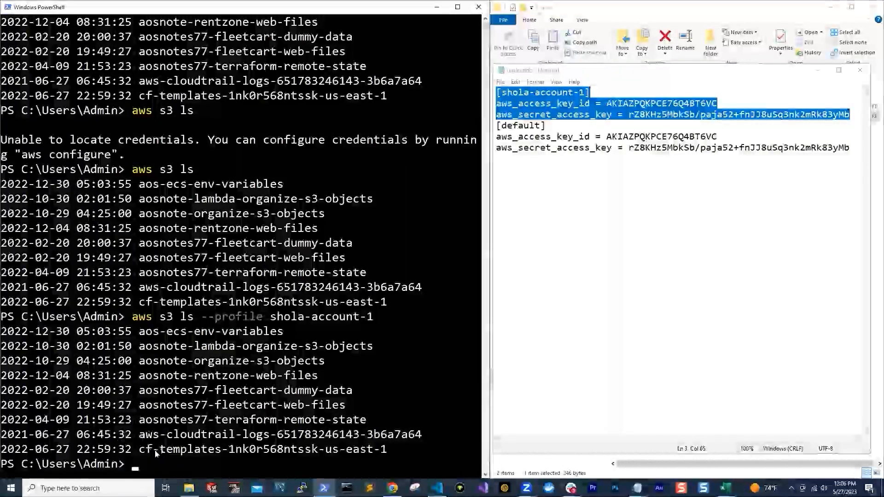
key("ctrl+l")
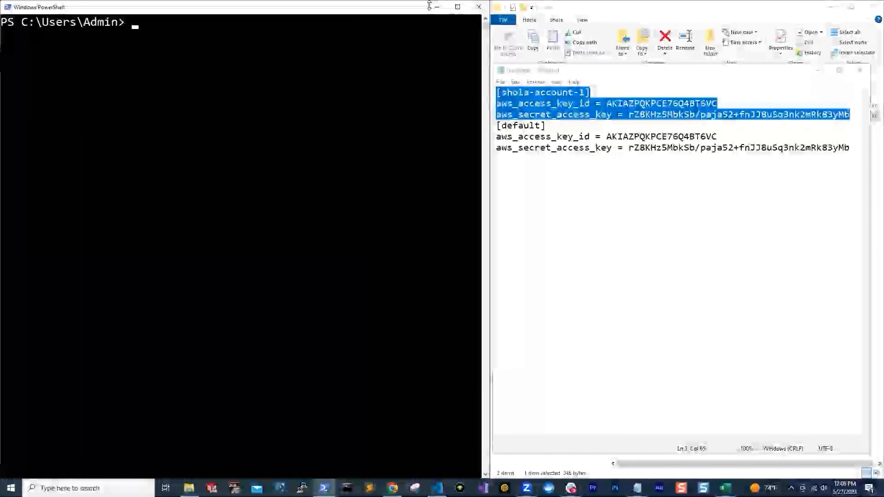
left_click(622, 226)
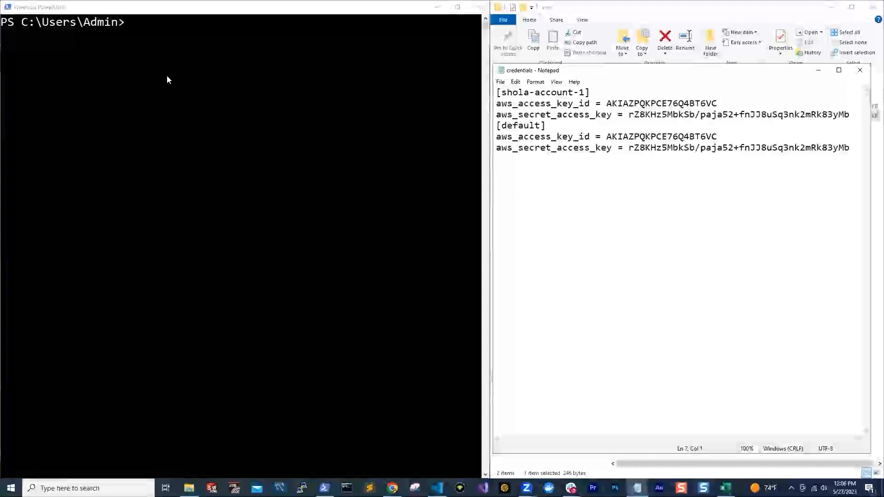
Run aws configure with --profile in PowerShell to start a second named profile ending in acount-2.
left_click(150, 41)
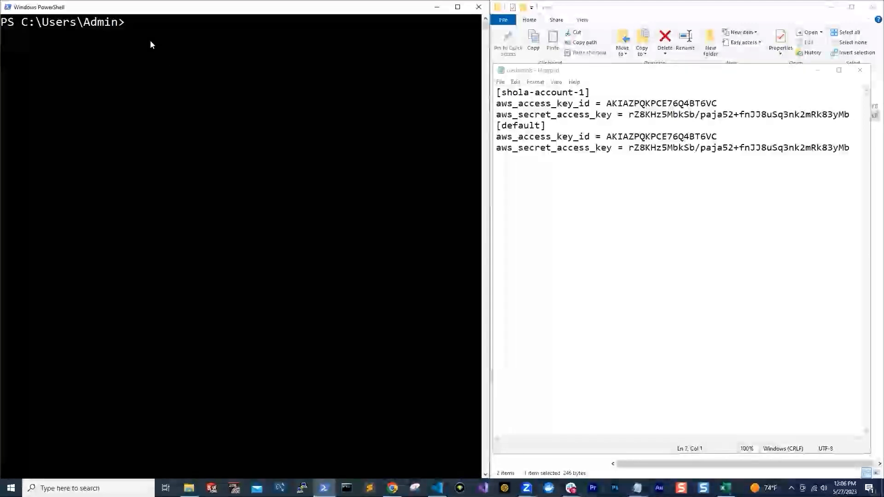
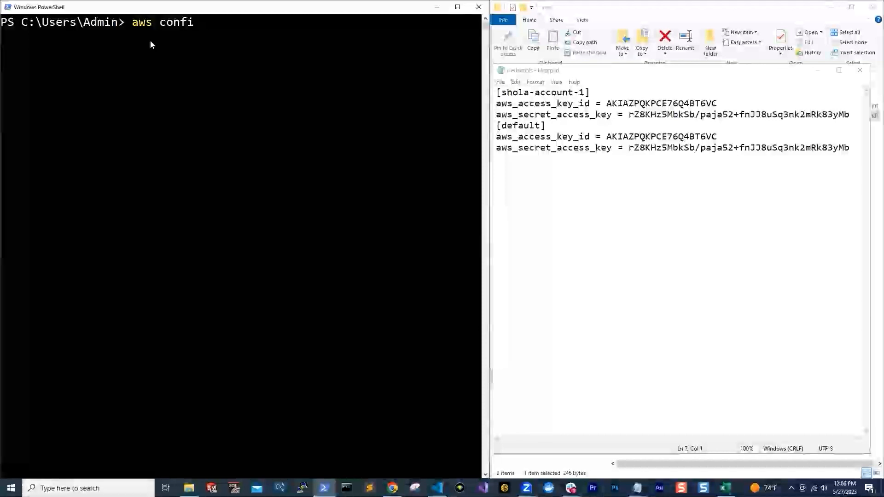
type(" --p")
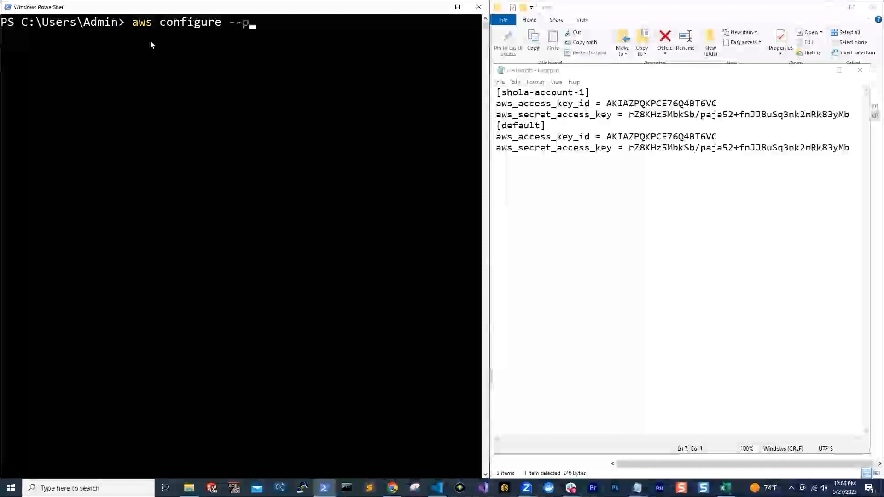
type("rofile")
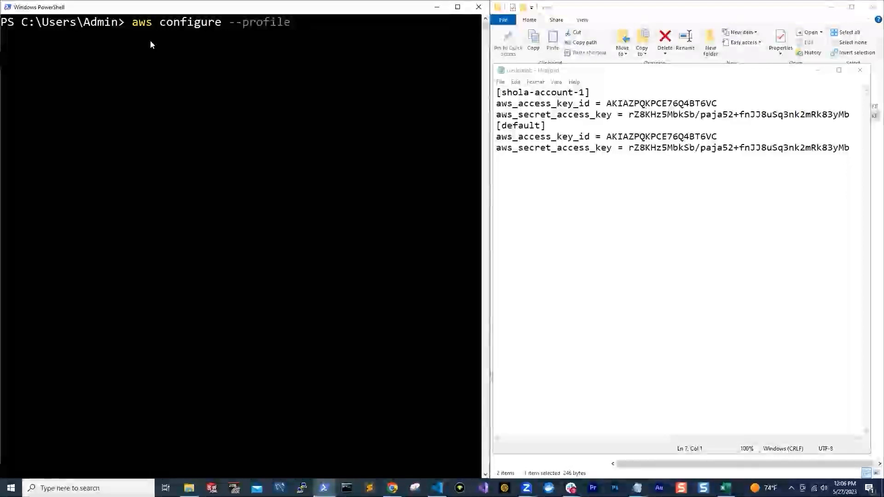
type("shola-ac")
type("c")
key("BackSpace")
key("BackSpace")
type("count-2")
key("Return")
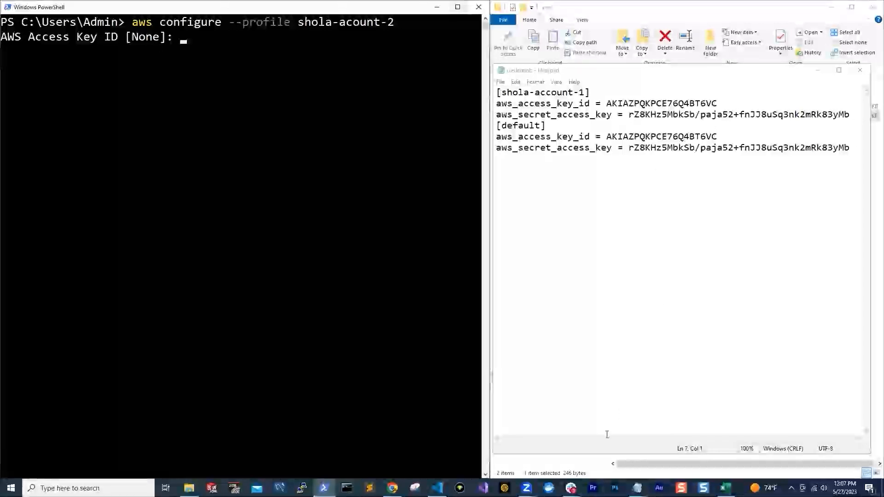
Copy the access key ID from the test-user_accessKeys sheet in Excel and submit it at the AWS Access Key ID prompt in PowerShell.
left_click(725, 488)
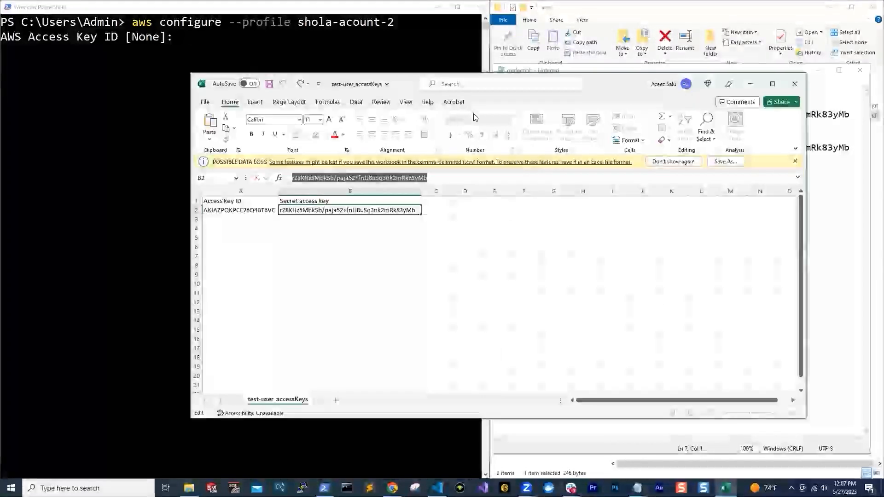
left_click(258, 210)
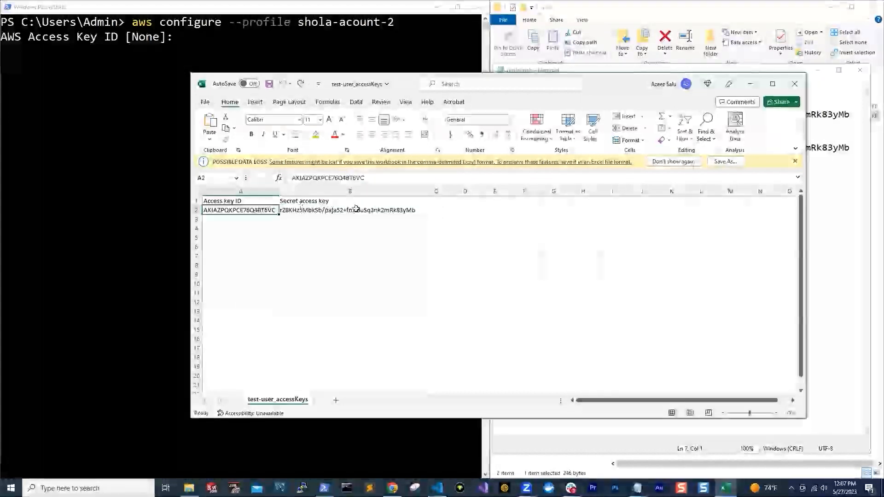
right_click(256, 210)
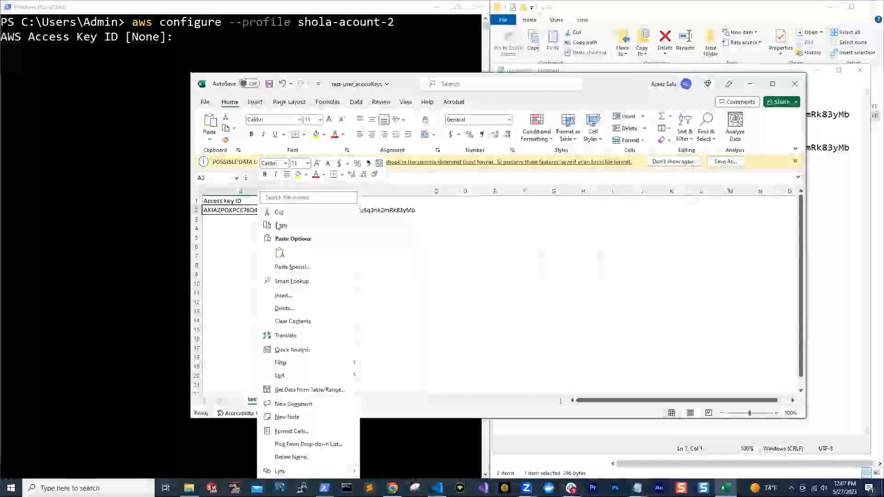
left_click(279, 226)
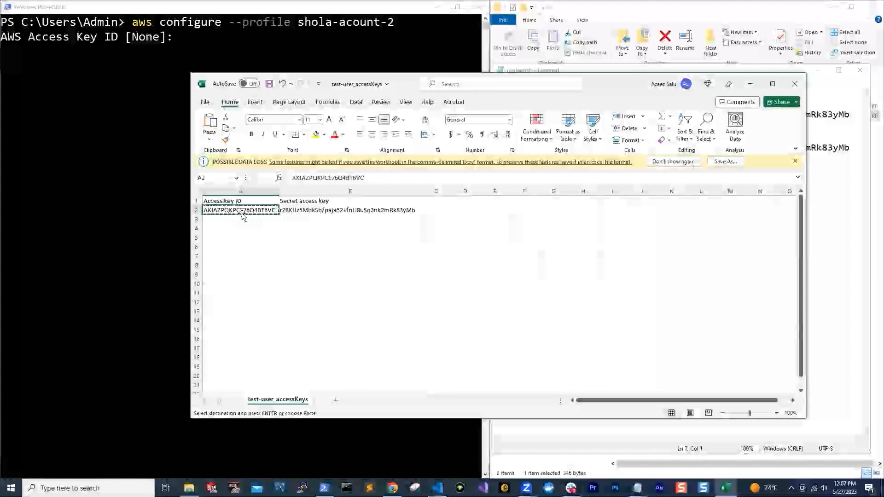
double_click(330, 181)
right_click(330, 181)
left_click(351, 203)
left_click(202, 38)
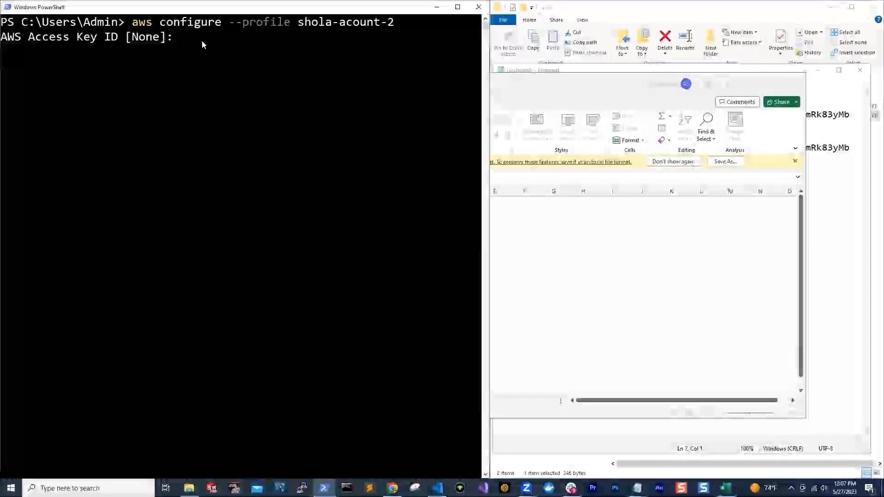
right_click(202, 41)
key("Return")
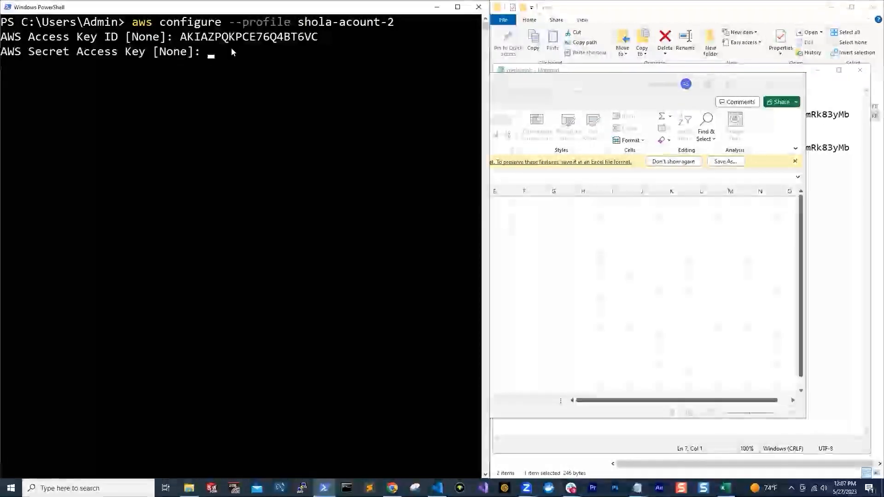
Copy the secret access key from the Excel sheet and submit it at the AWS Secret Access Key prompt in PowerShell.
left_click(724, 488)
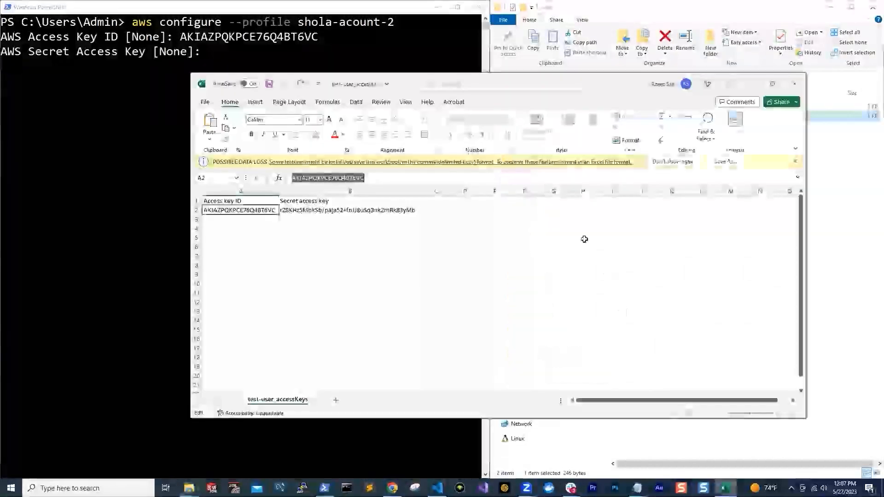
left_click(352, 211)
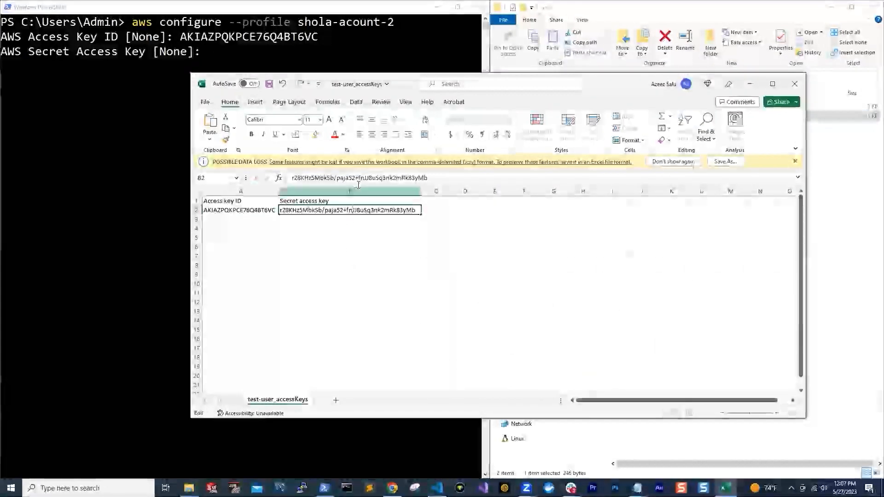
left_click(217, 55)
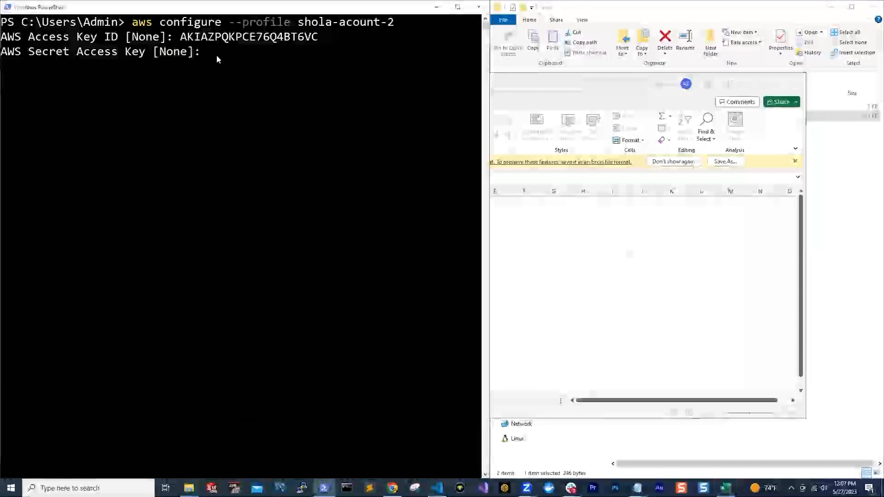
right_click(217, 55)
key("Return")
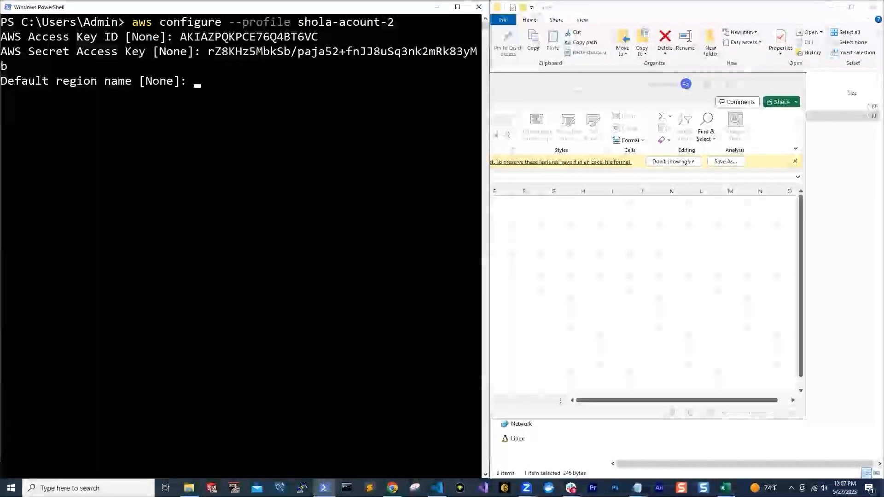
Set the second profile's default region to us-east-1 and leave its default output format blank.
type("u")
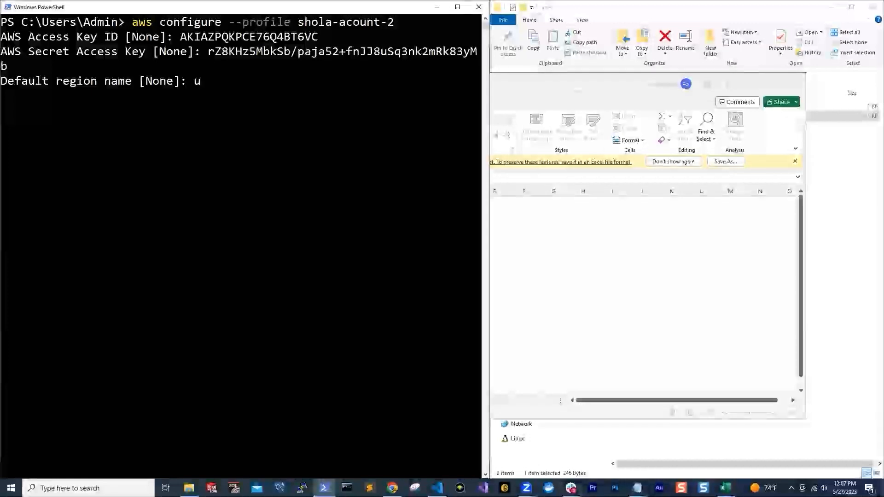
type("s-east-1")
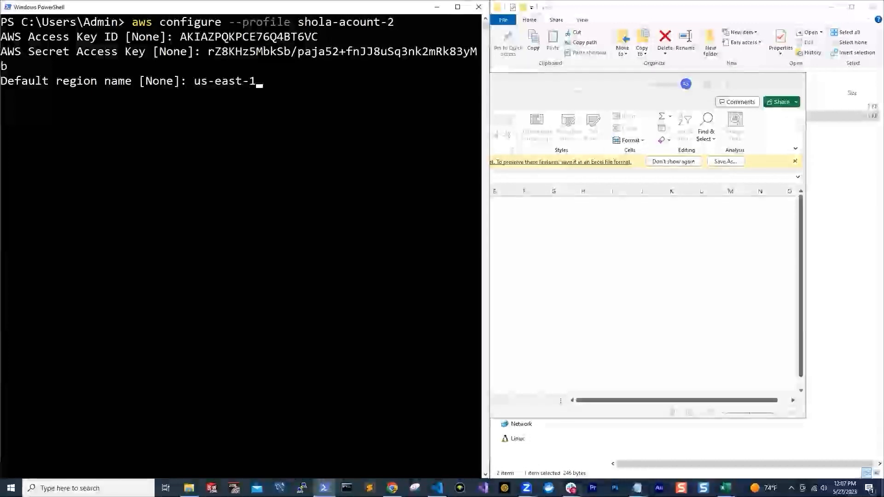
key("Return")
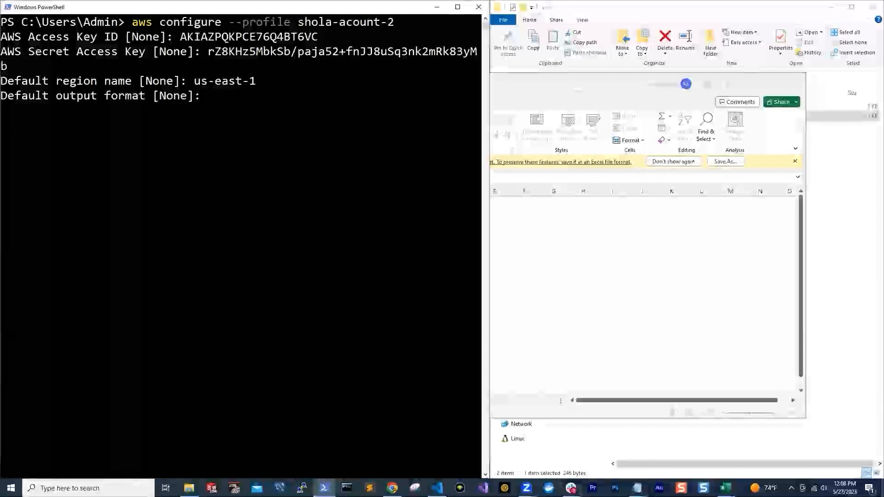
key("Return")
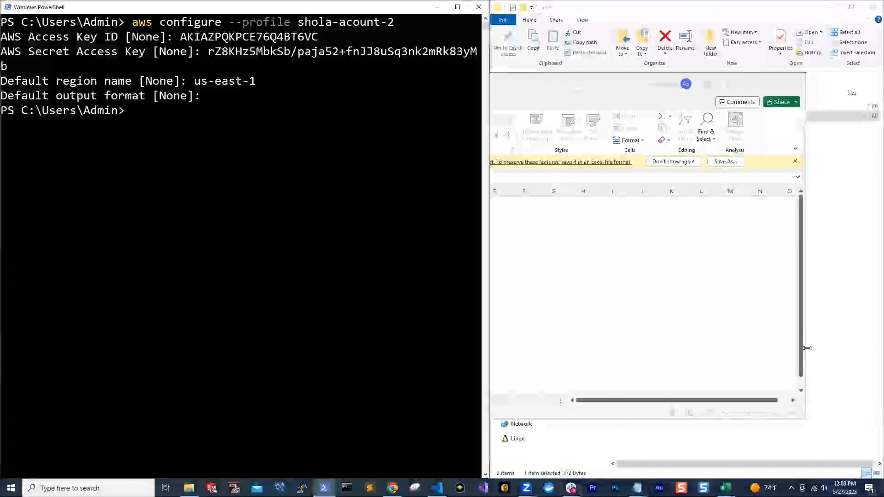
Minimize Excel, open the config file from the .aws folder in Notepad, and shift its window away from the console output.
left_click(749, 83)
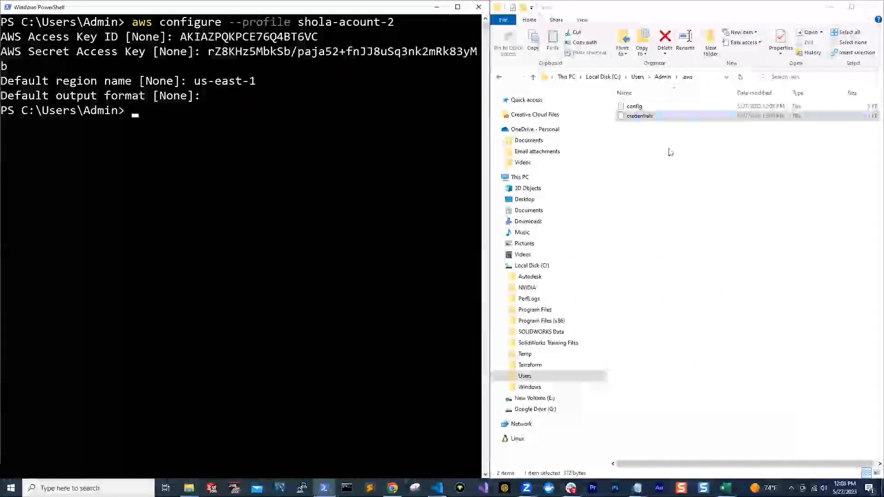
left_click(663, 163)
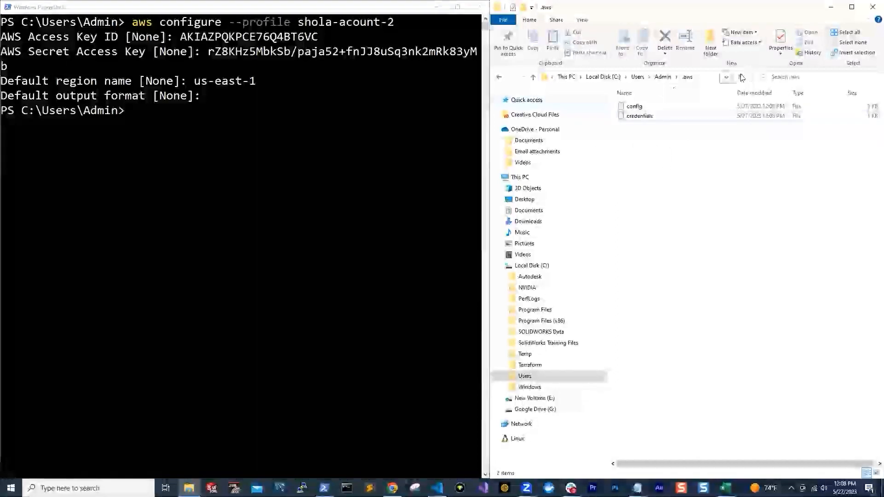
right_click(636, 108)
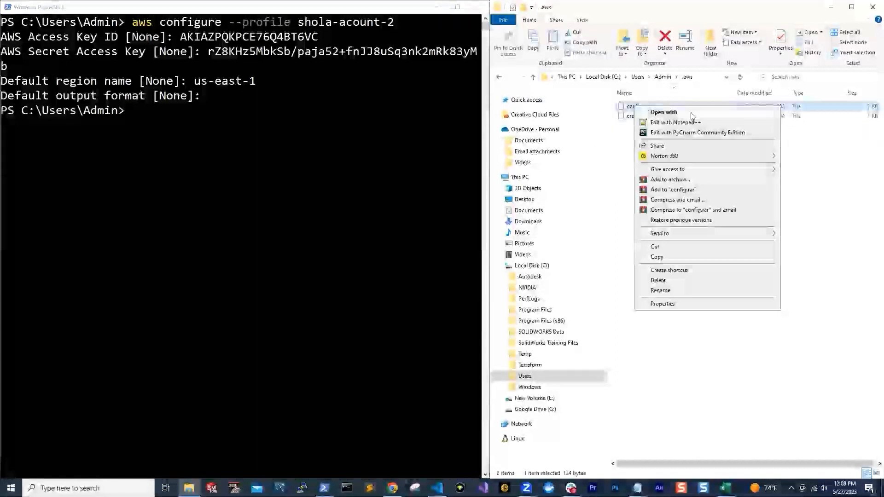
left_click(666, 114)
left_click(389, 277)
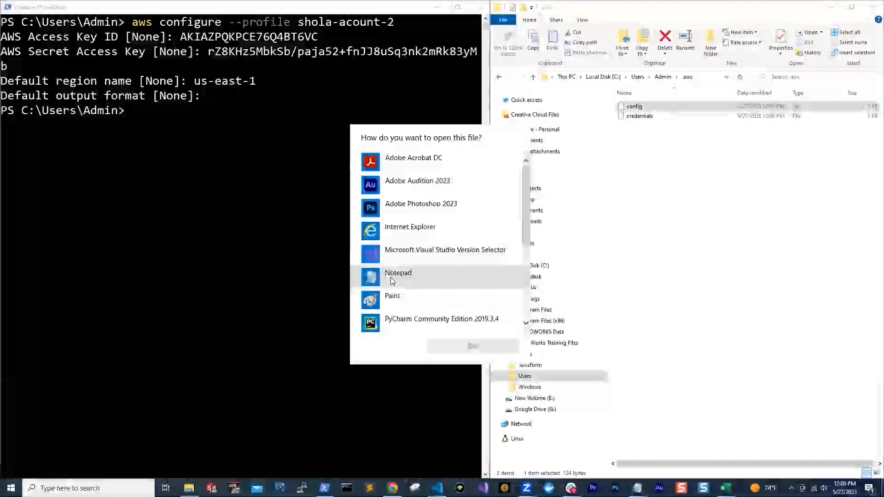
left_click(472, 347)
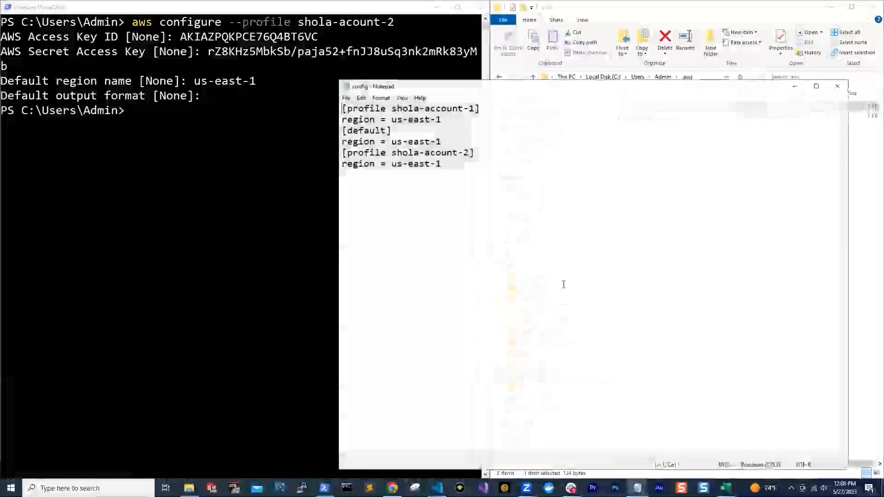
left_click_drag(483, 86, 575, 86)
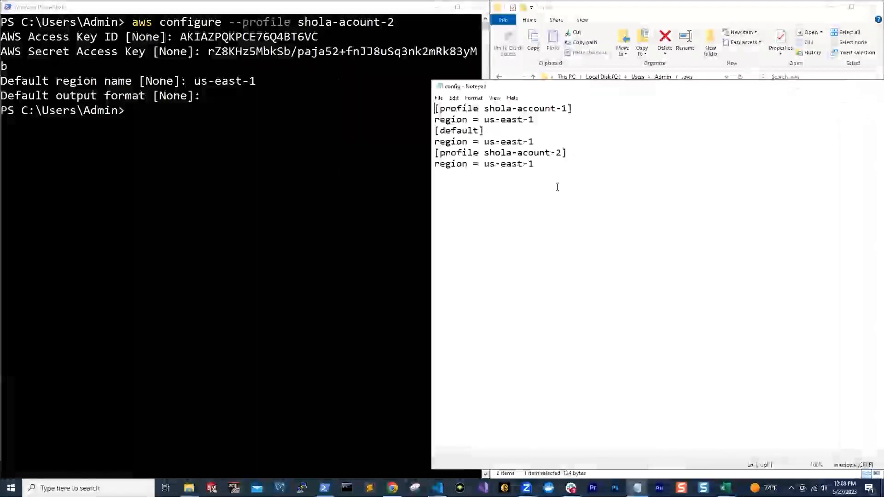
Examine the profile names and regions in the config file, highlighting the default section and both named profiles.
left_click_drag(540, 120, 428, 111)
left_click_drag(534, 142, 435, 131)
left_click(541, 169)
left_click_drag(541, 168, 434, 153)
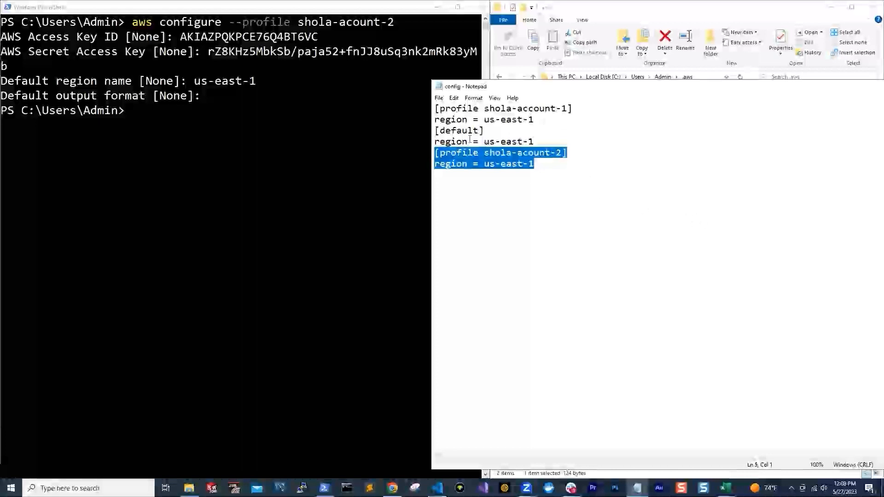
left_click_drag(440, 109, 567, 109)
left_click_drag(440, 130, 479, 131)
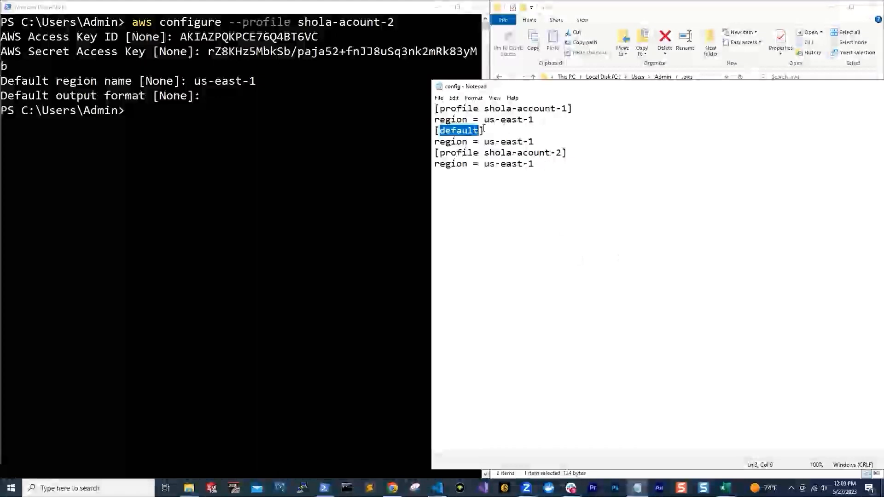
left_click_drag(536, 142, 435, 131)
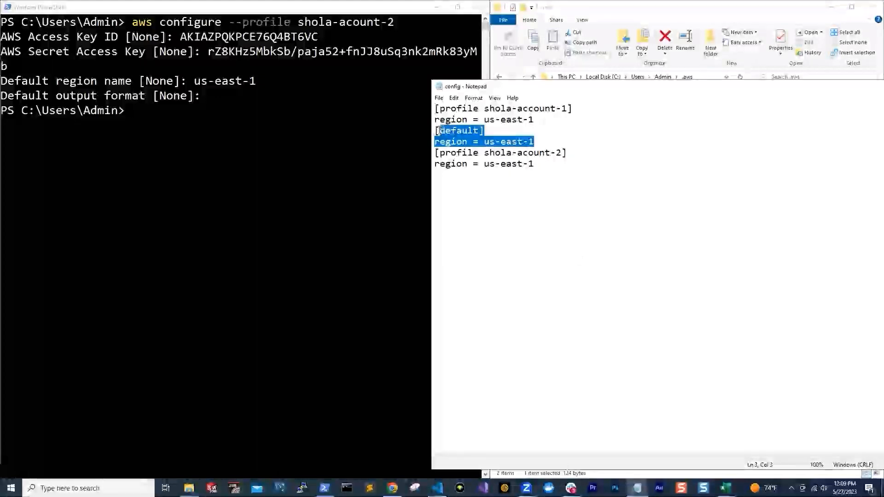
left_click(508, 134)
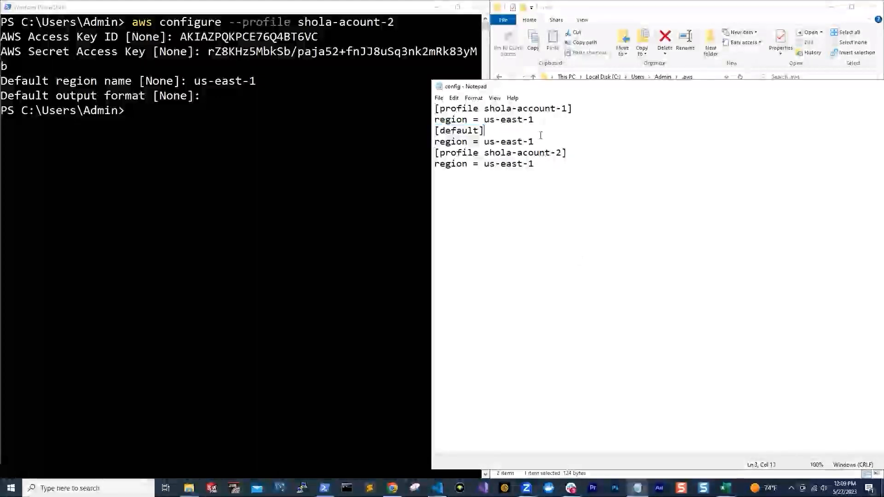
left_click_drag(548, 141, 435, 131)
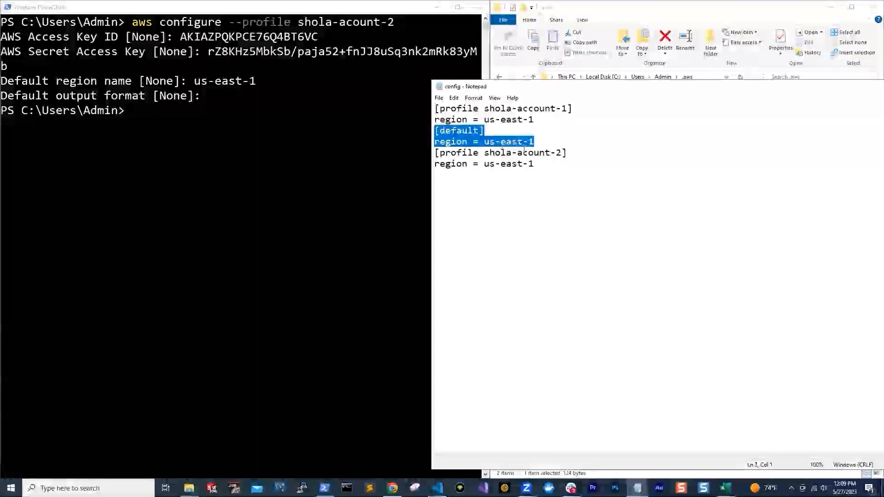
left_click_drag(564, 153, 484, 153)
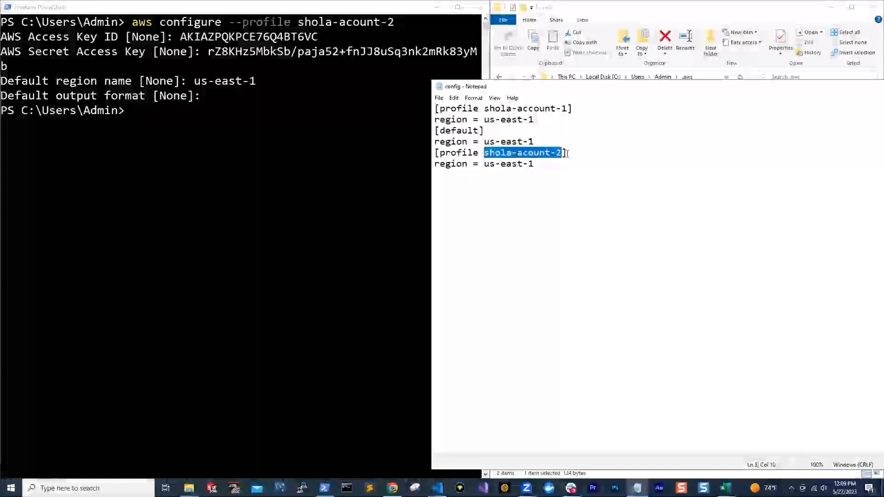
left_click(581, 180)
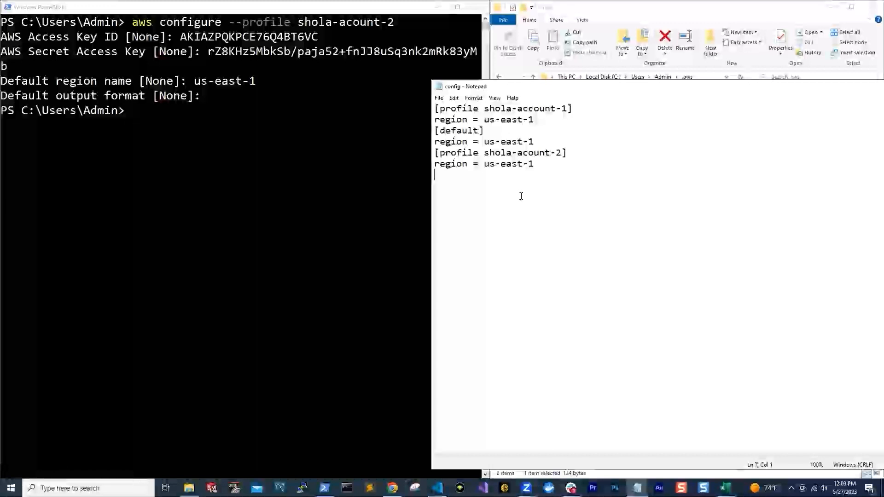
Move the config file window fully into view, highlight all its profile entries, then minimize and restore it.
left_click_drag(610, 86, 524, 75)
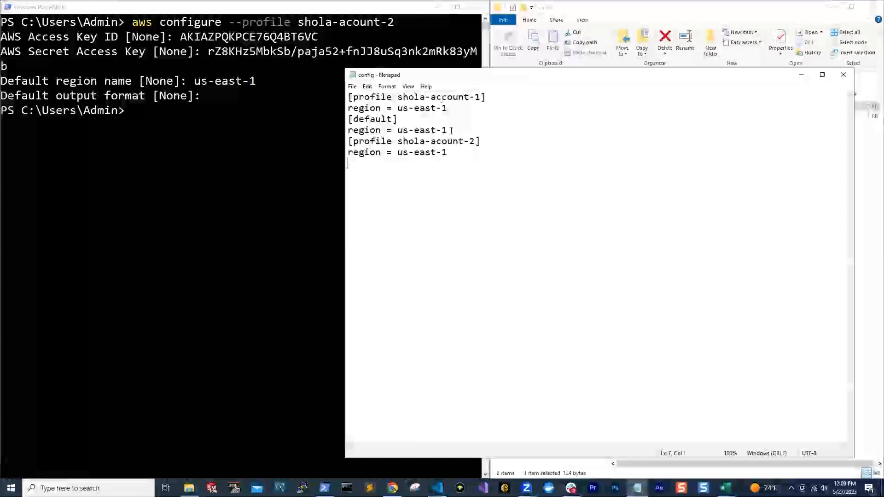
left_click_drag(460, 163, 347, 96)
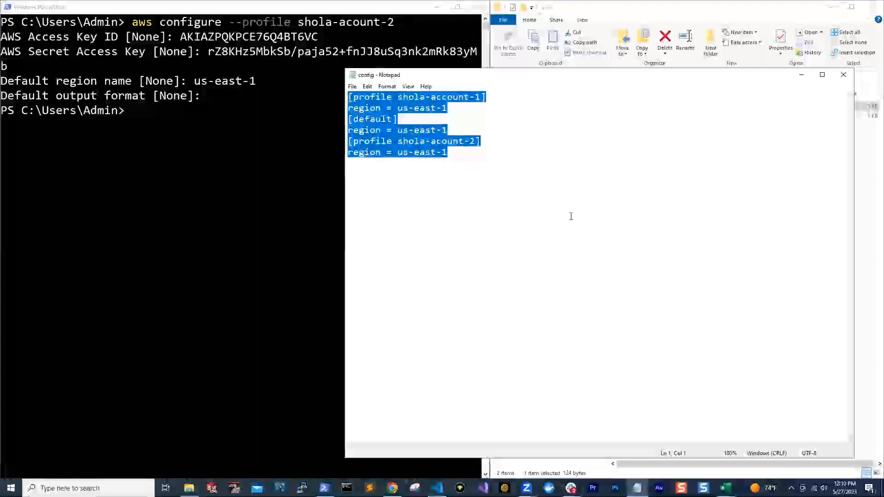
left_click(802, 74)
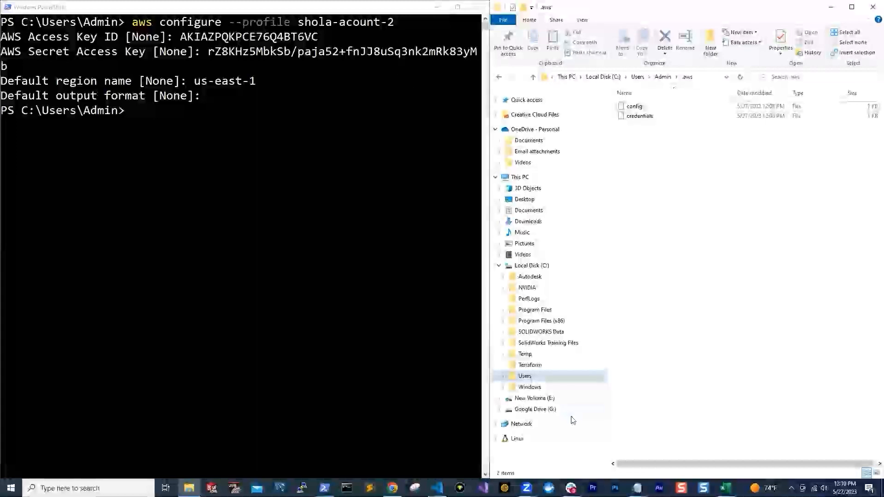
left_click(637, 488)
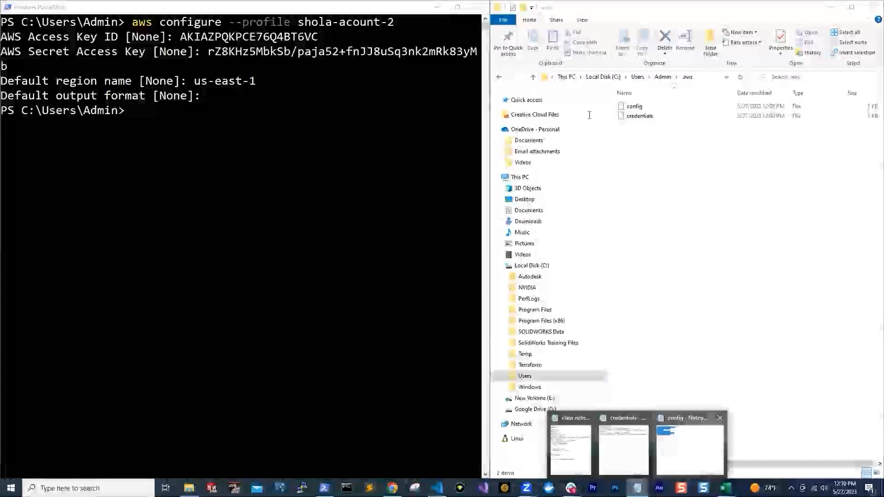
left_click(693, 447)
Switch to VS Code and open the demo folder from the Desktop.
left_click(437, 488)
left_click(31, 9)
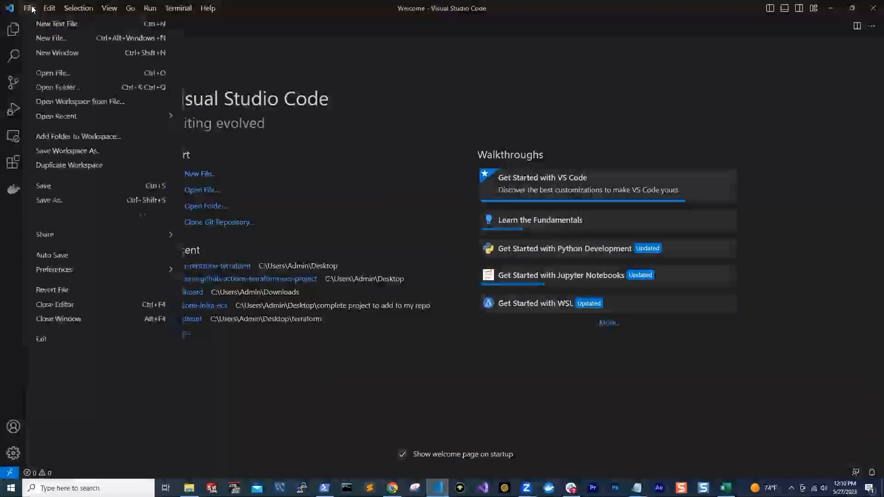
left_click(87, 83)
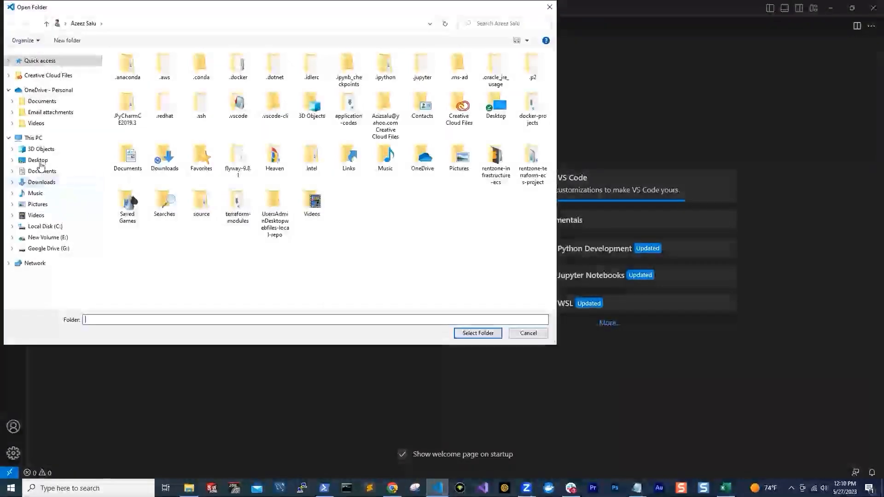
left_click(40, 161)
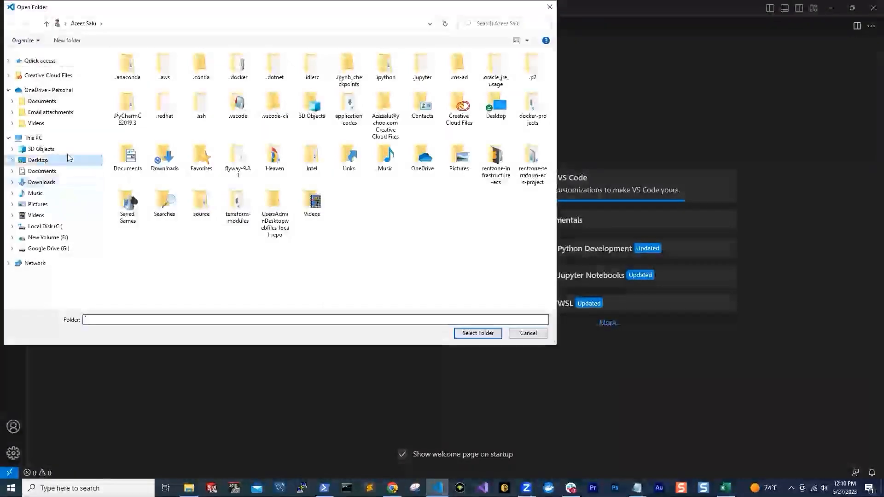
left_click(143, 174)
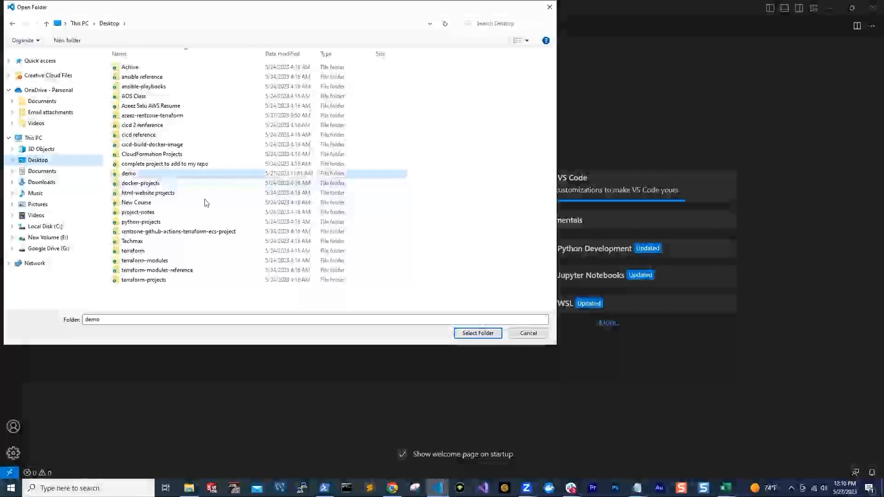
left_click(478, 333)
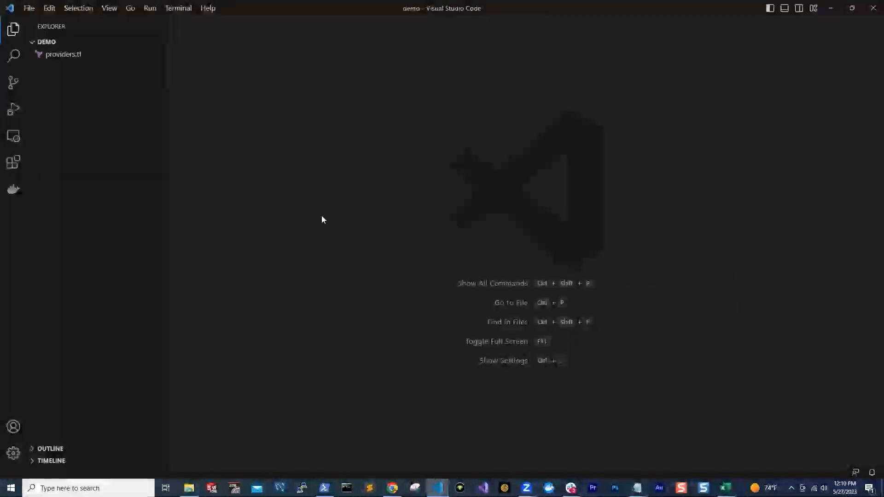
Open providers.tf and delete the entire default_tags block from the aws provider configuration.
left_click(65, 54)
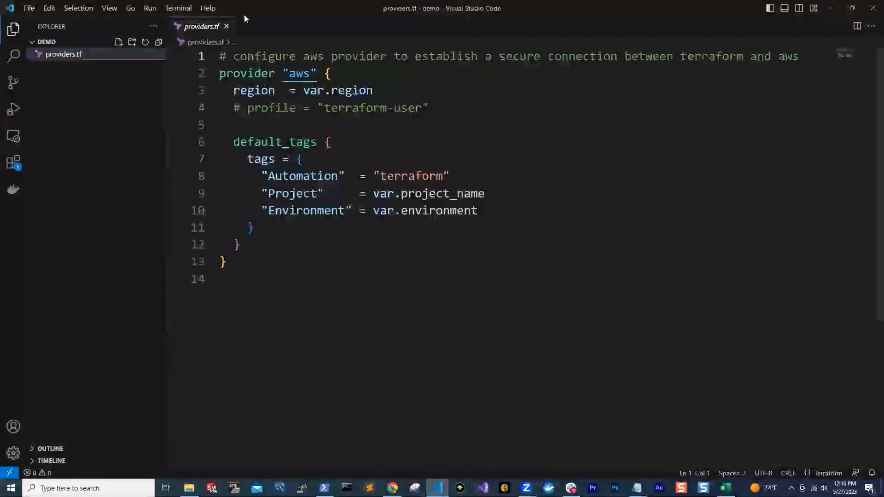
left_click_drag(241, 245, 200, 142)
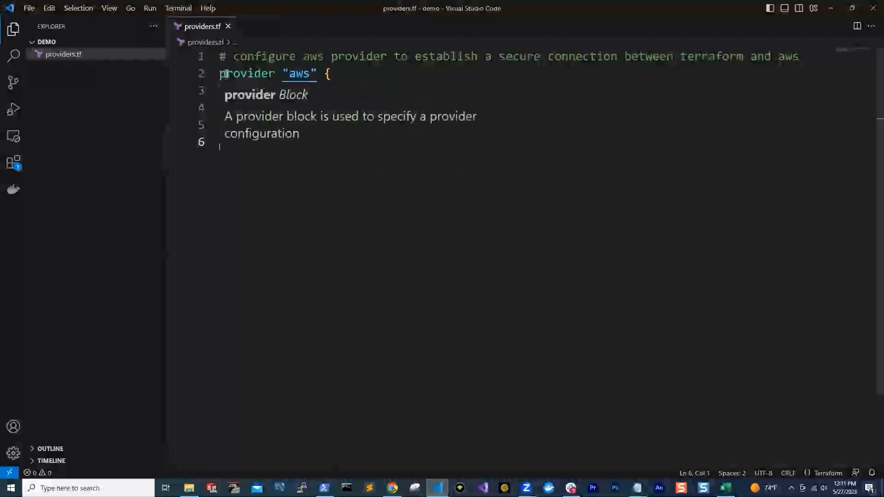
Set the aws provider's region to the literal string "us-east-1" and save providers.tf.
mouse_move(301, 73)
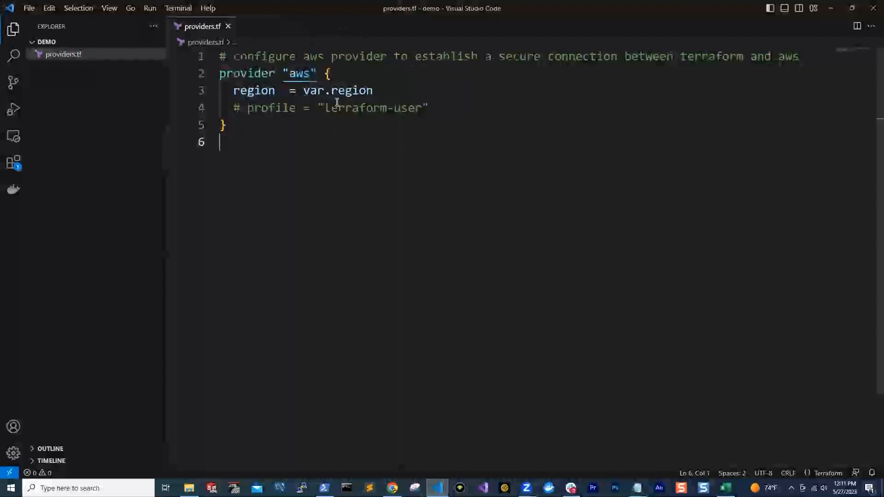
left_click(378, 93)
key("BackSpace")
key("BackSpace")
key("BackSpace")
key("BackSpace")
key("BackSpace")
key("BackSpace")
key("BackSpace")
key("BackSpace")
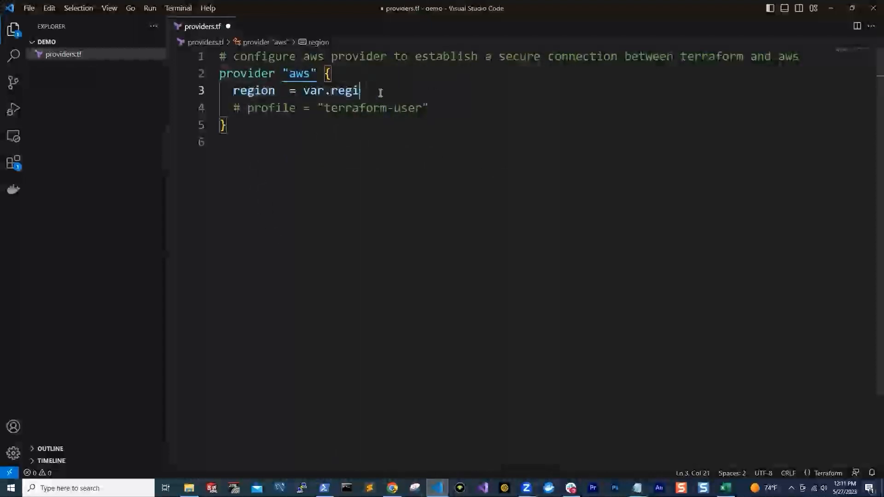
key("BackSpace")
key("BackSpace")
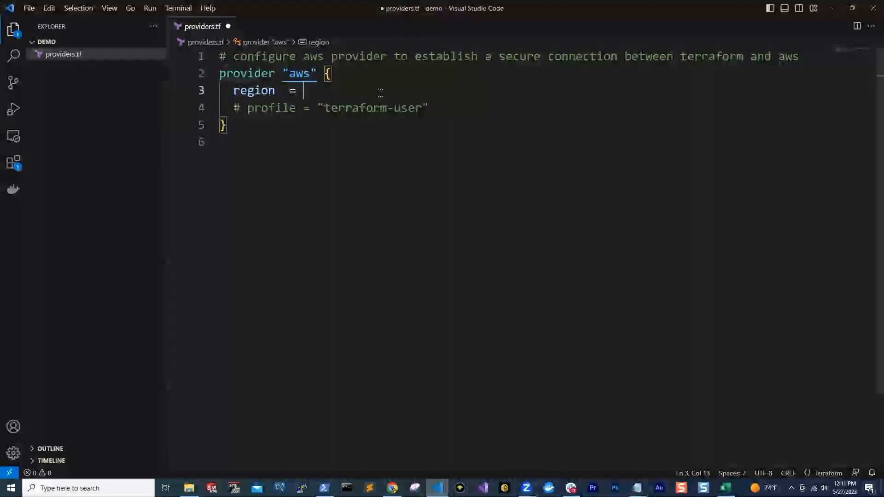
type("\"")
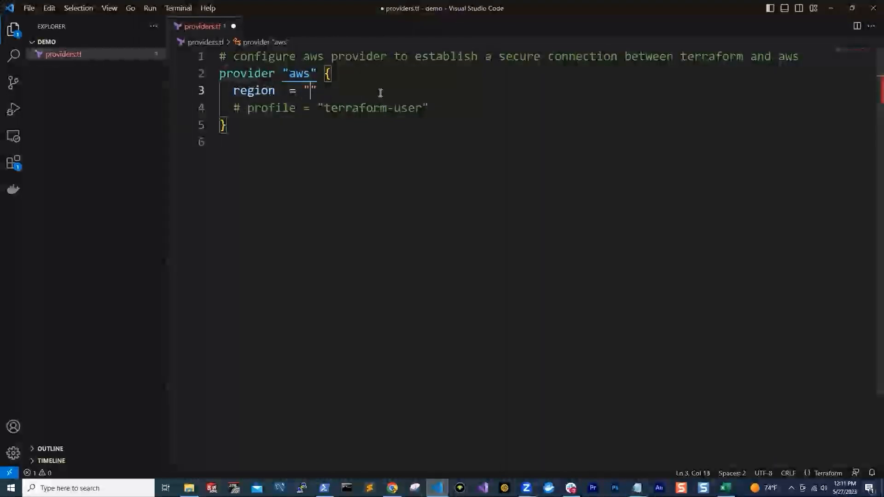
type("us-east-1")
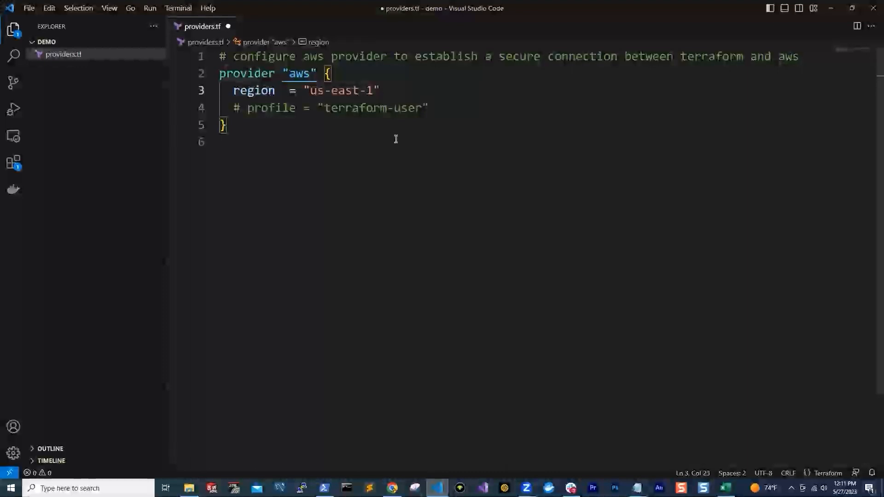
left_click(397, 158)
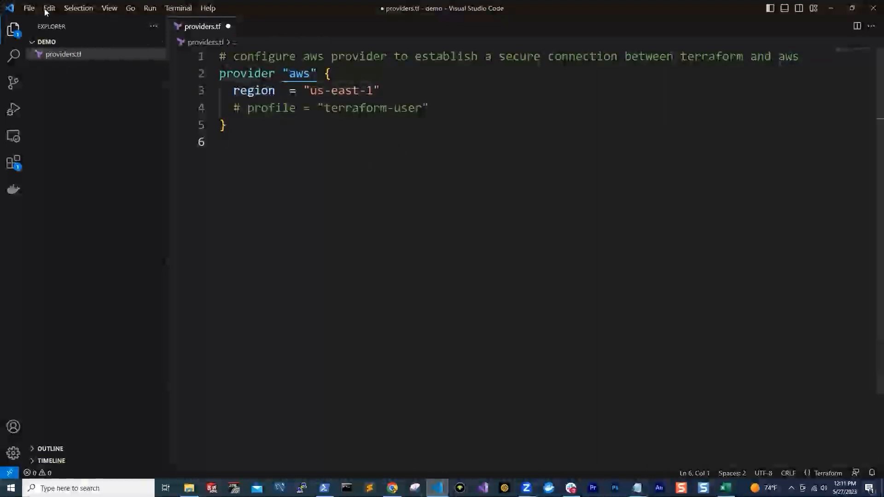
left_click(29, 8)
left_click(35, 184)
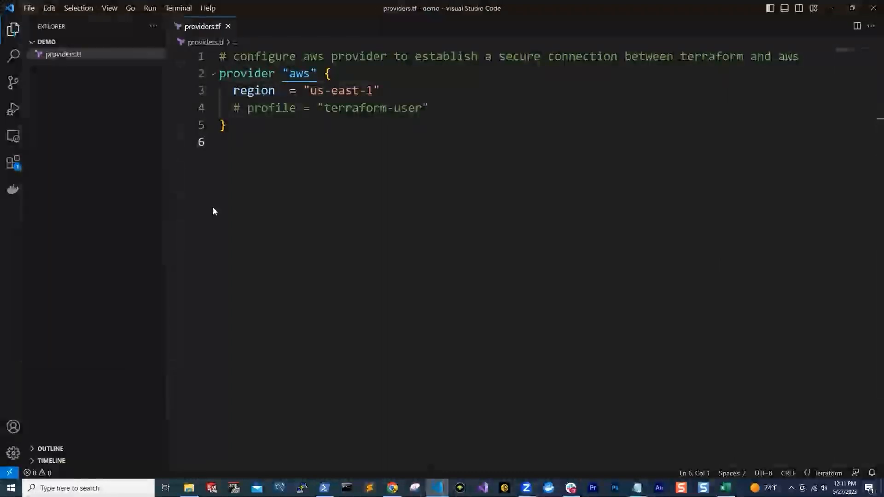
Cut the commented-out profile line from the aws provider block and remove the leftover blank line.
left_click_drag(442, 109, 218, 104)
right_click(260, 109)
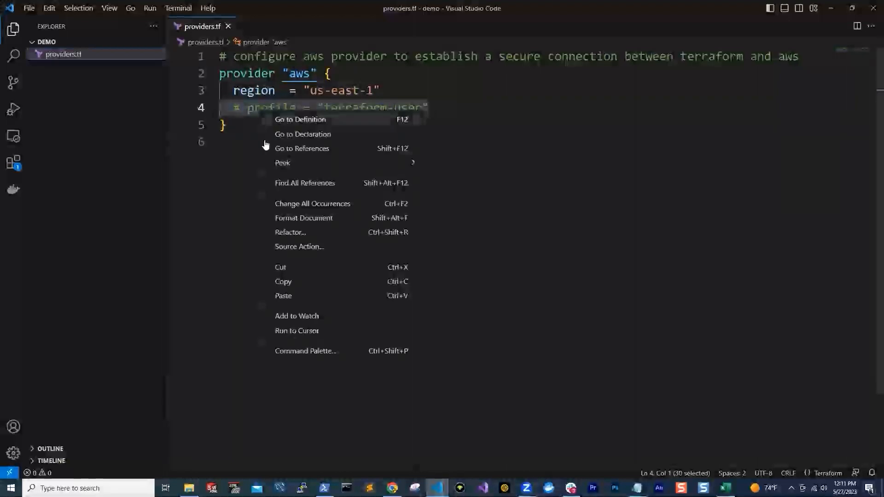
left_click(275, 261)
key("BackSpace")
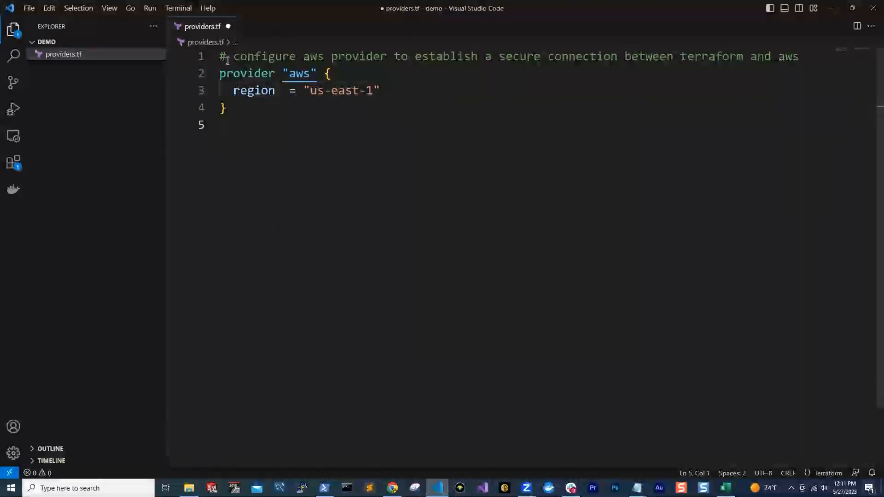
Select the whole aws provider block, from its opening line through its closing brace.
left_click_drag(227, 109, 210, 75)
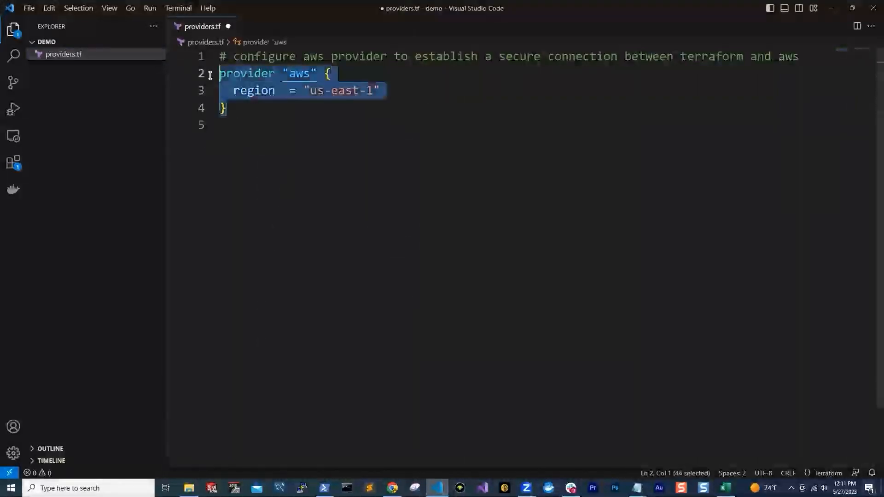
Compare the aws provider block in providers.tf with the [default] profile in the AWS config file.
left_click(255, 149)
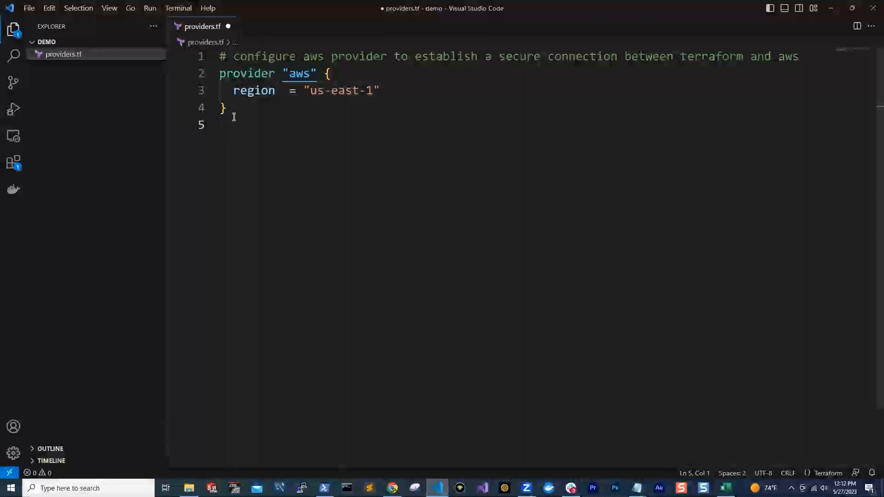
left_click_drag(237, 107, 213, 75)
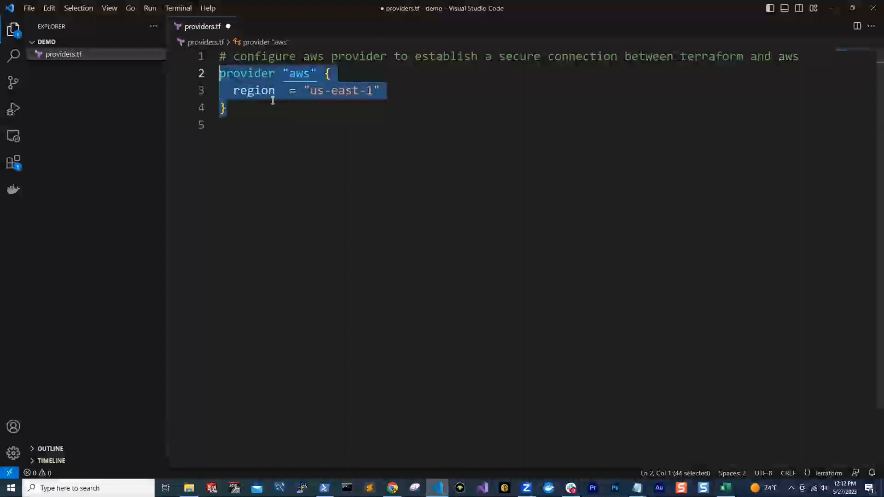
left_click(268, 137)
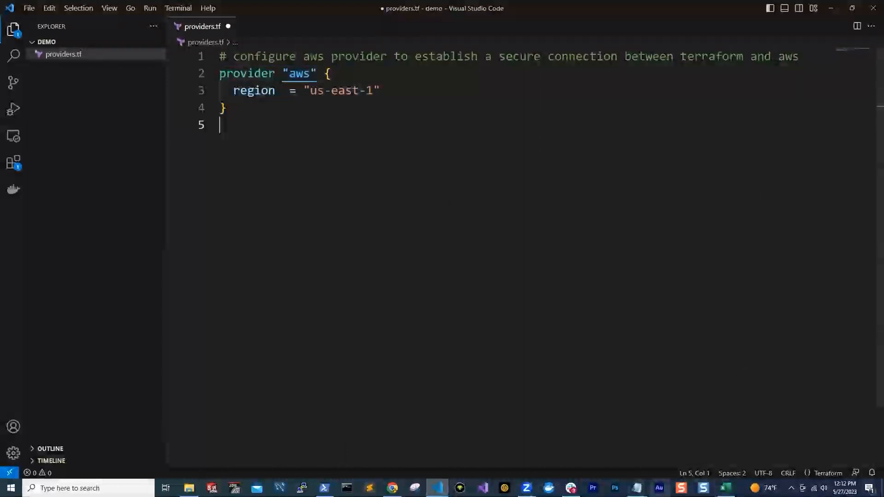
mouse_move(637, 487)
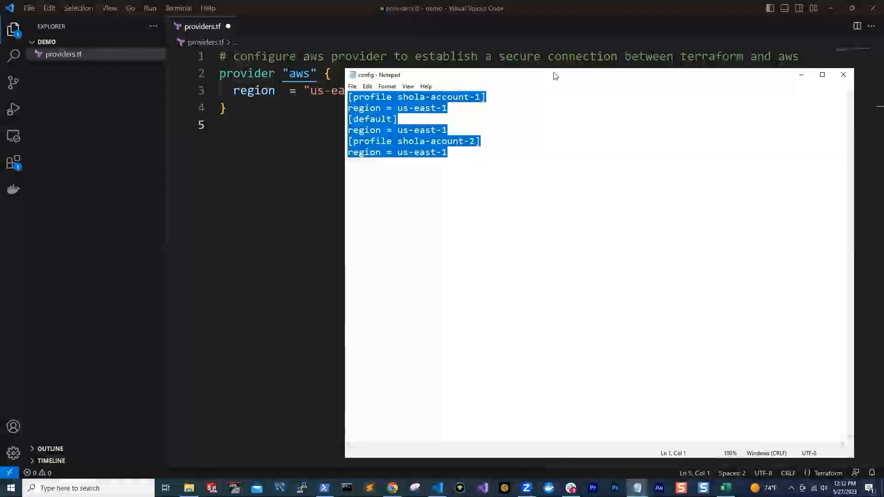
left_click_drag(554, 75, 672, 73)
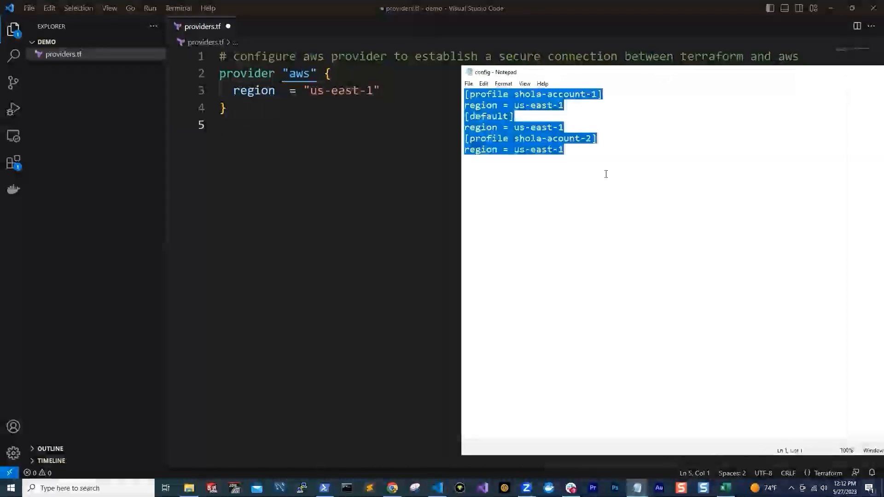
left_click(606, 174)
left_click_drag(568, 128, 466, 116)
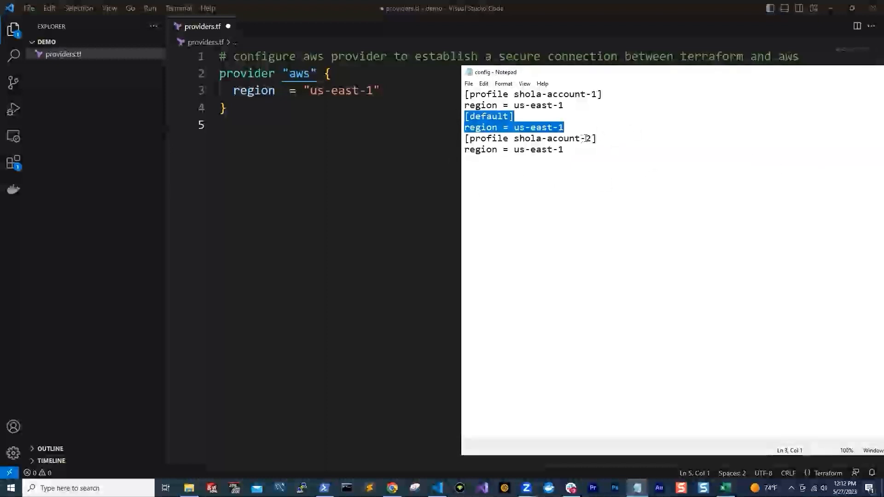
left_click(122, 154)
Open an integrated terminal in the demo folder and save providers.tf.
right_click(73, 54)
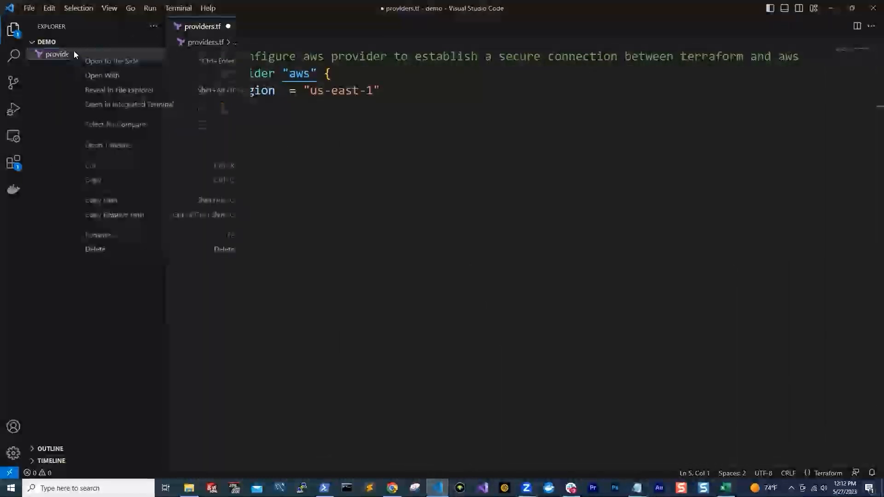
left_click(170, 105)
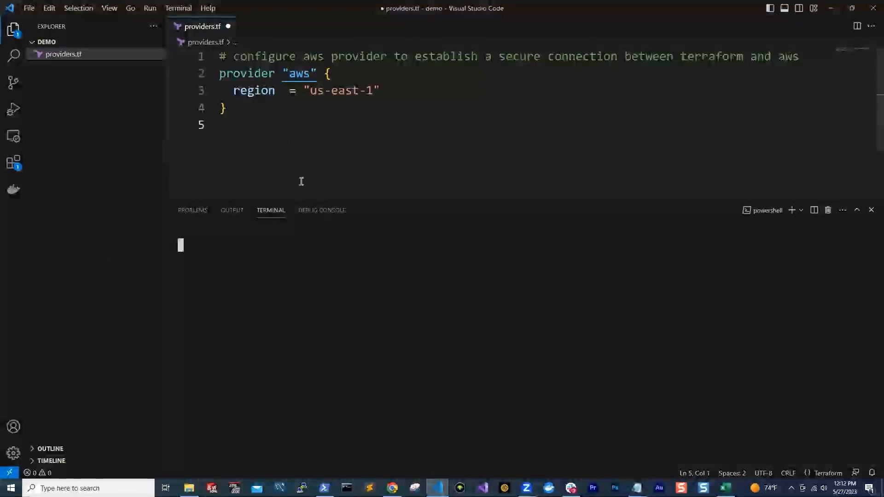
left_click(29, 8)
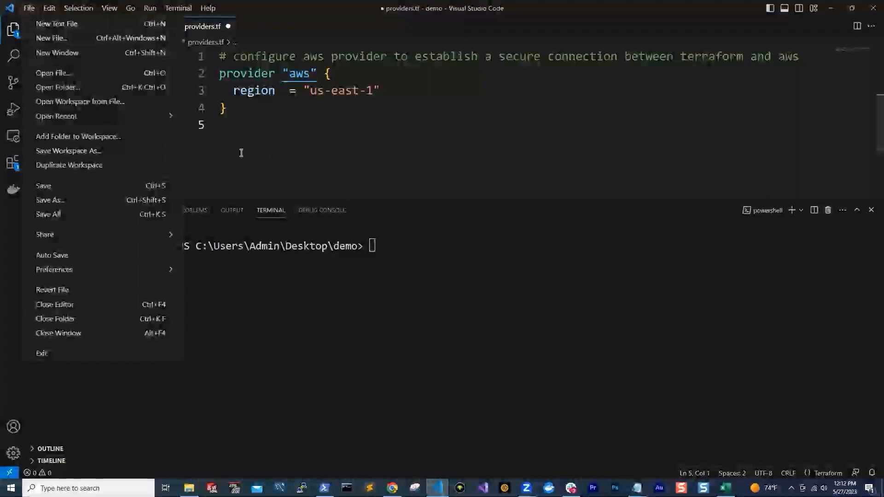
left_click(47, 184)
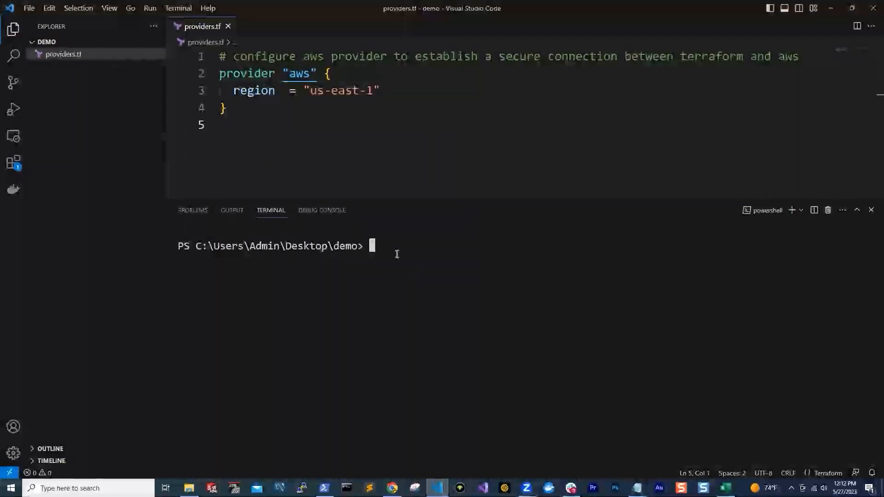
Try to initialize the demo working directory with the command terraform init.
key("Up")
key("Up")
key("BackSpace")
key("BackSpace")
key("BackSpace")
key("BackSpace")
key("BackSpace")
type("terraform init")
key("Return")
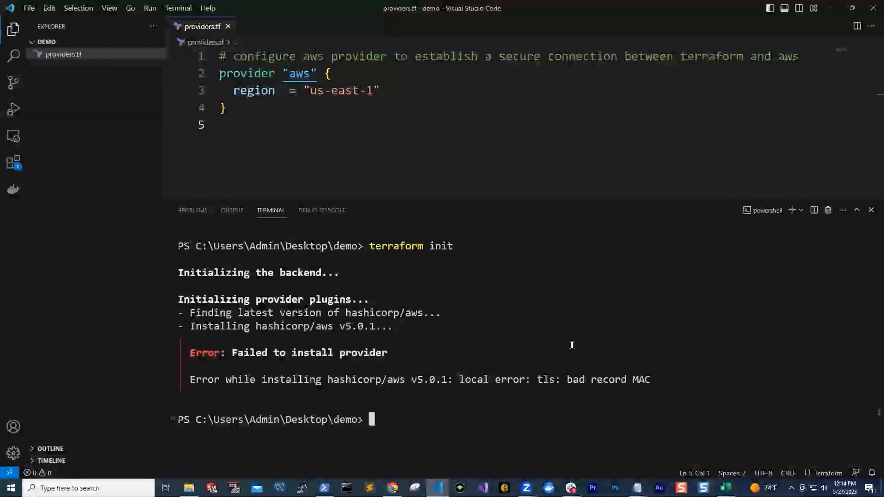
Kill the current terminal and open a fresh integrated terminal in the demo folder.
left_click_drag(657, 385, 186, 347)
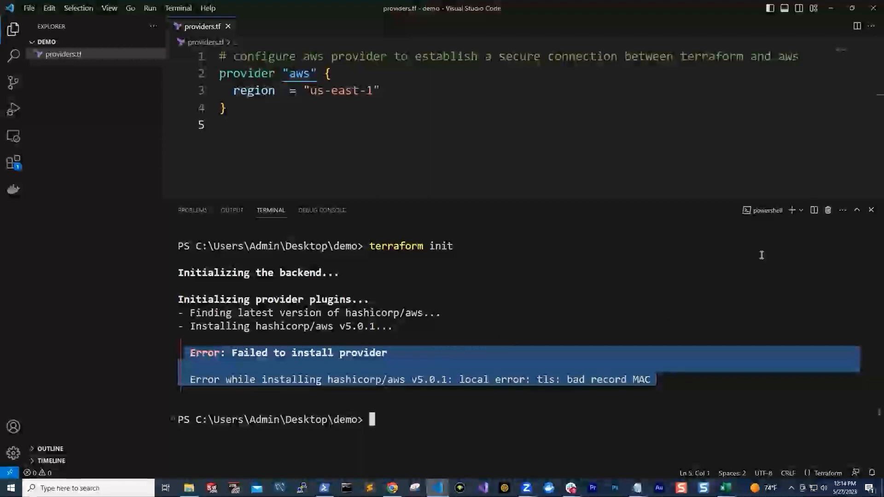
left_click(645, 321)
left_click(828, 210)
right_click(73, 52)
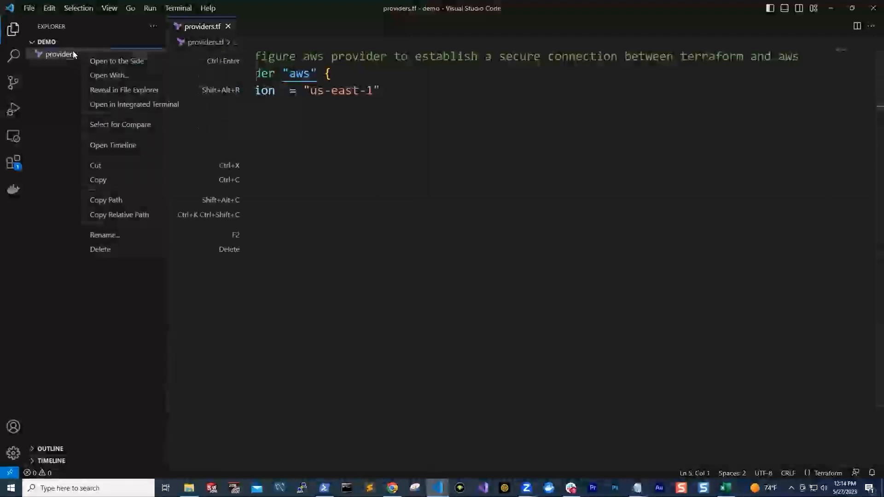
left_click(166, 105)
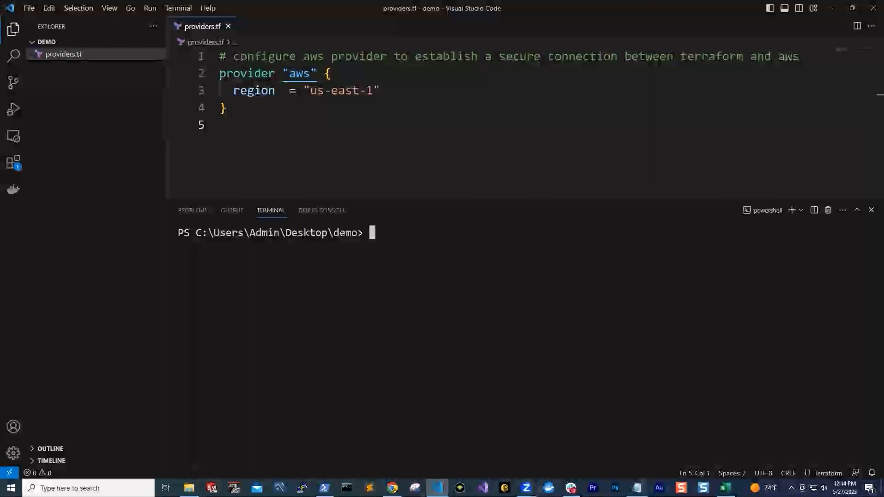
Check the [default] profile in the AWS config file, and run terraform init again in the fresh terminal.
left_click(638, 488)
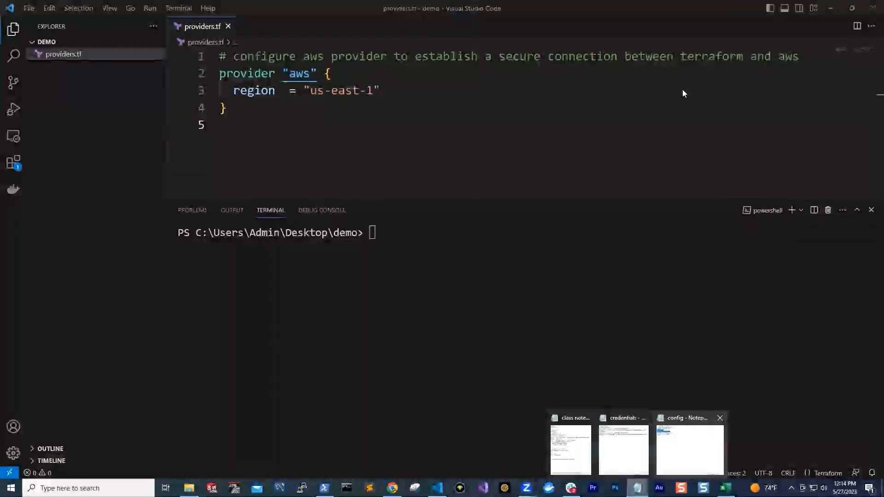
left_click(689, 448)
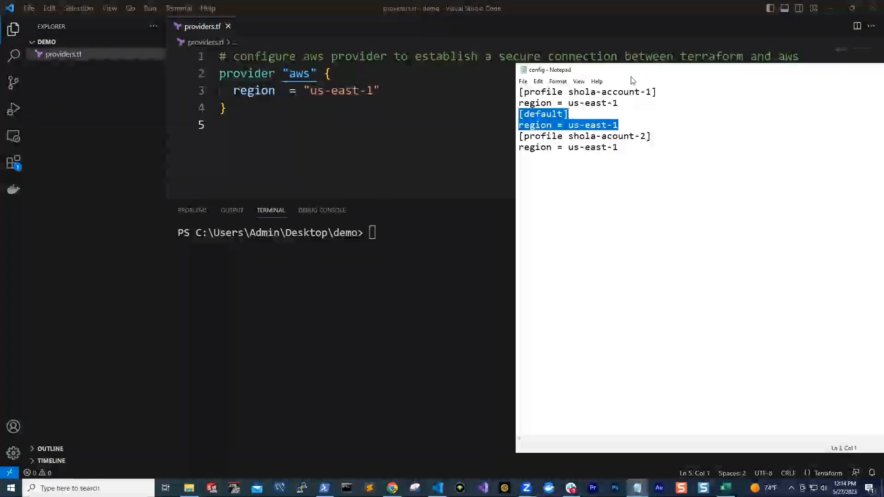
left_click(393, 233)
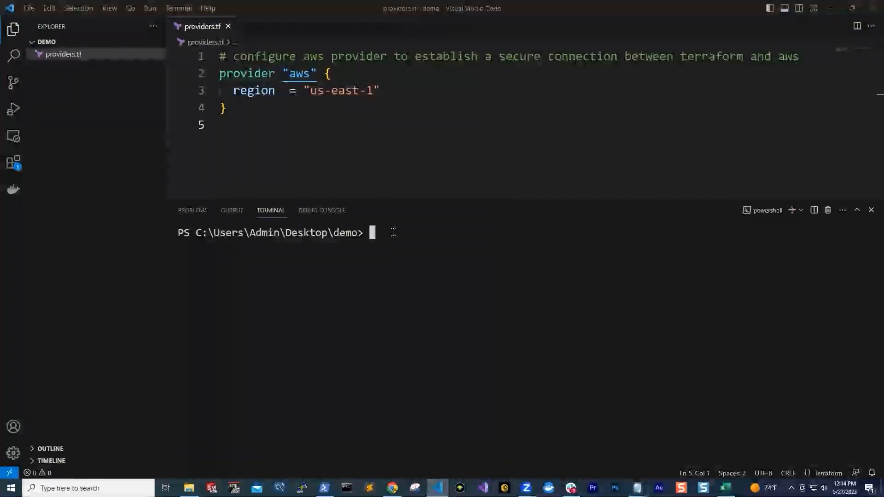
key("ctrl+v")
key("Return")
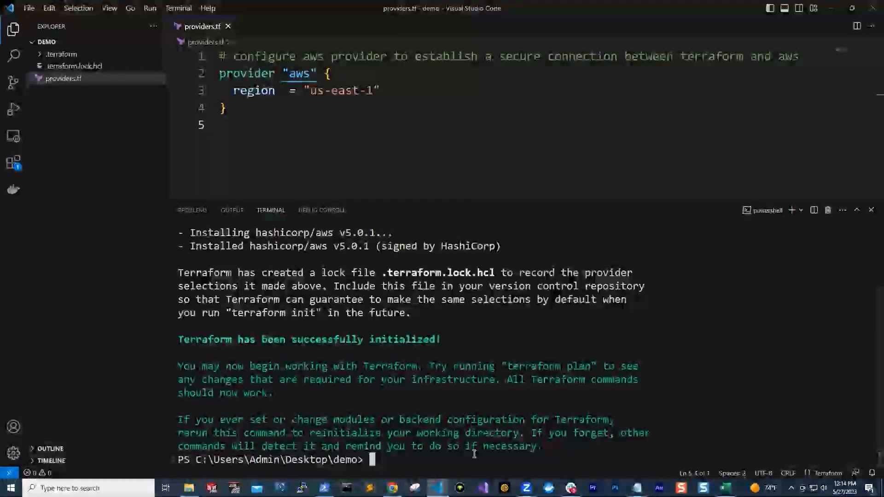
Open the credentials file from the .aws folder in Notepad.
left_click(189, 488)
mouse_move(637, 488)
left_click(608, 442)
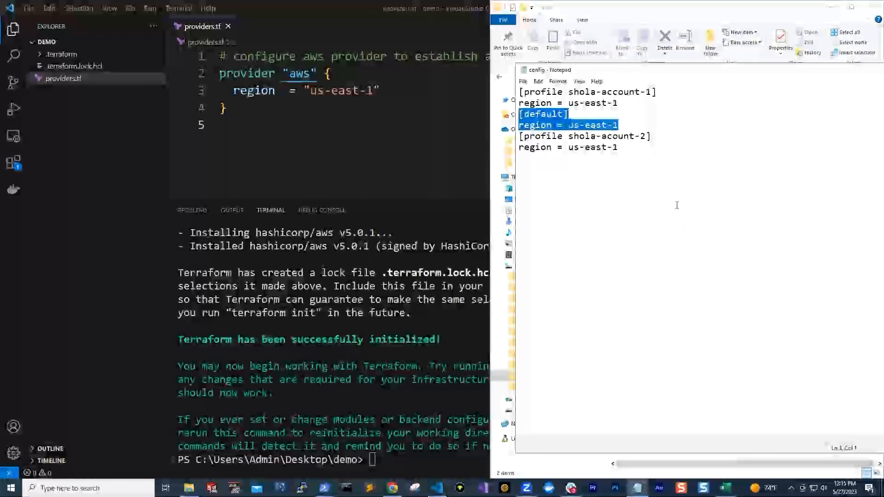
left_click(568, 167)
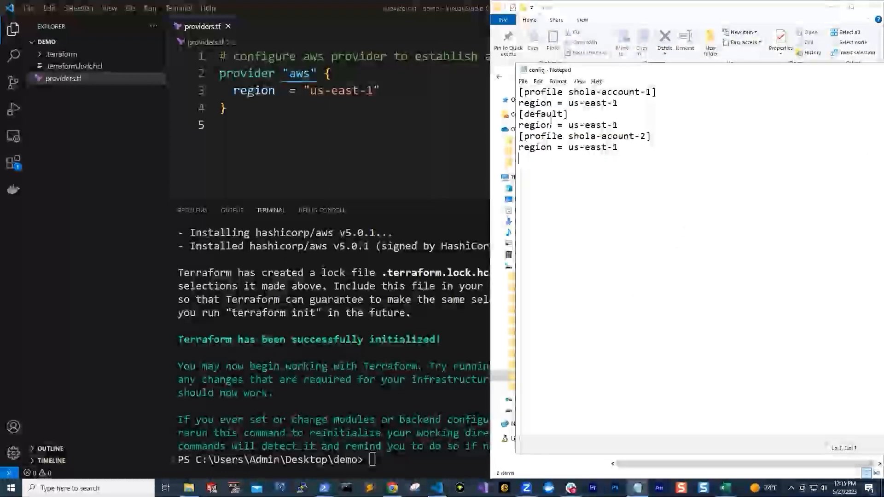
left_click(722, 59)
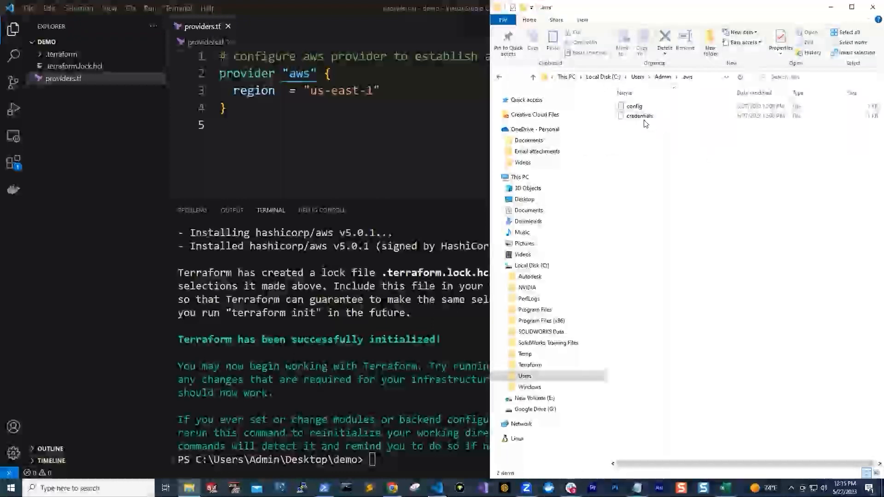
right_click(644, 117)
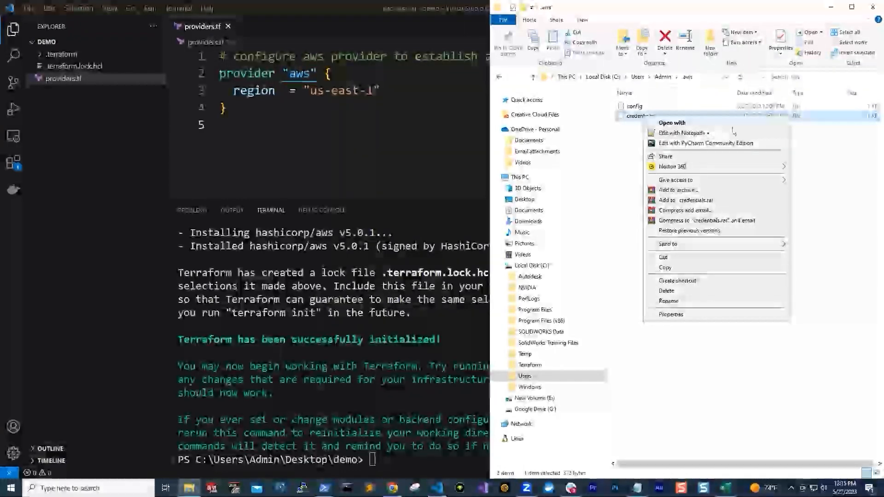
left_click(675, 125)
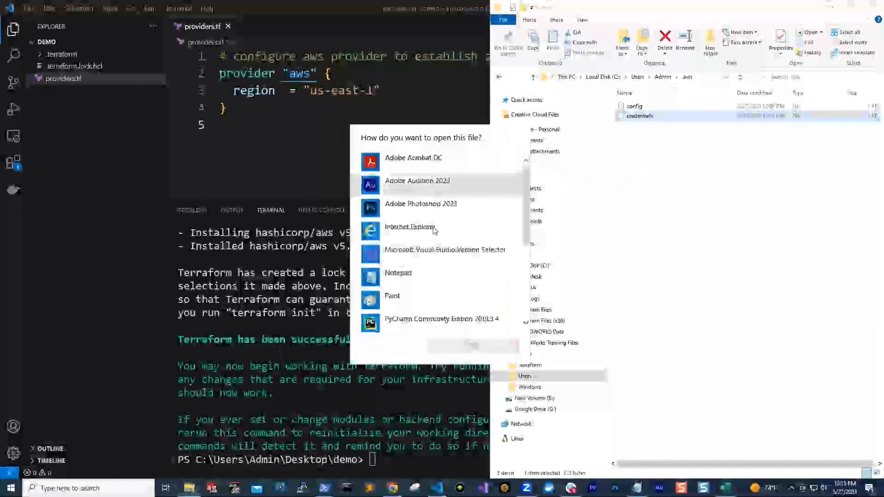
left_click(414, 276)
left_click(454, 345)
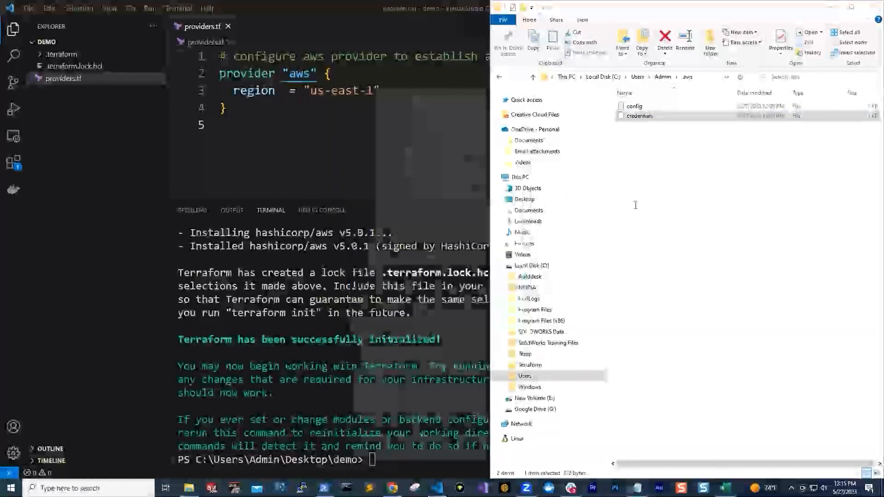
Remove the [default] profile with its access key lines from the credentials file, save it and minimize the window.
left_click_drag(697, 164, 341, 142)
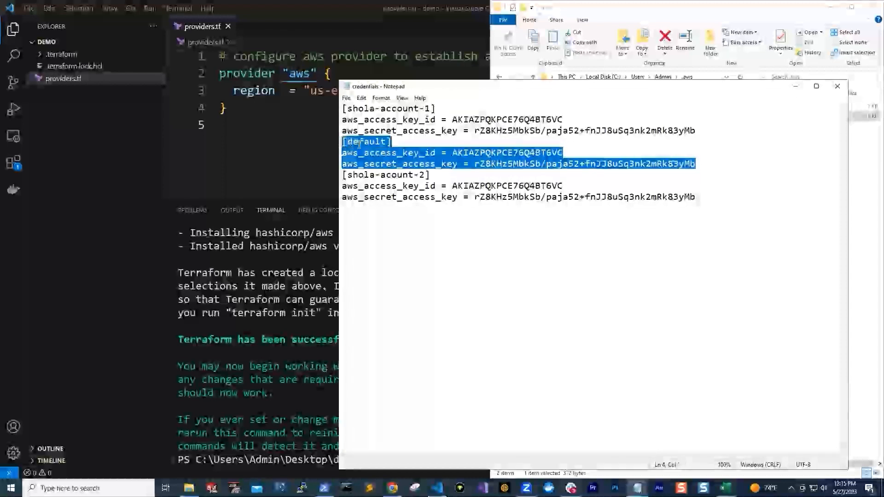
right_click(343, 143)
left_click(366, 162)
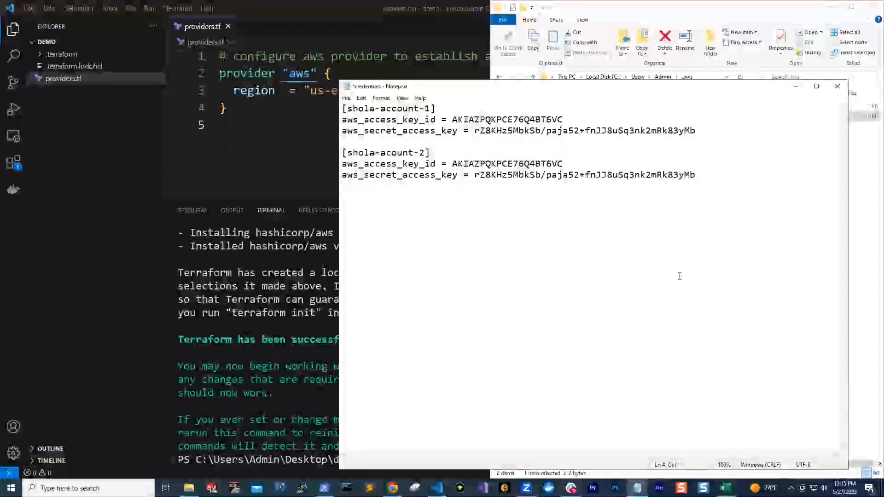
left_click(346, 98)
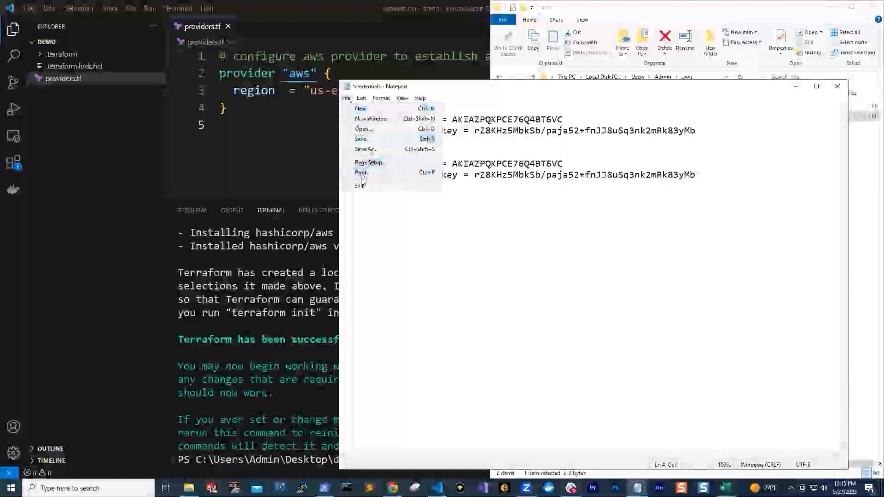
left_click(361, 144)
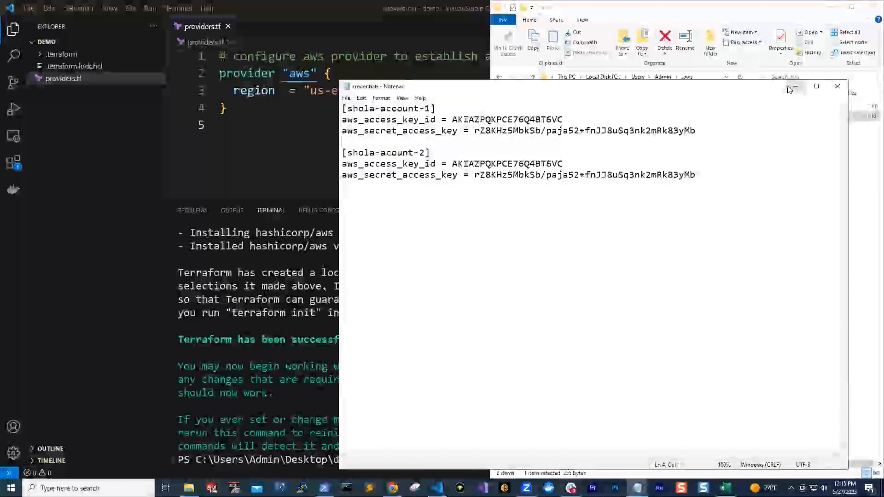
left_click(796, 87)
Delete the .terraform folder from the demo project, moving it to the Recycle Bin.
left_click(66, 55)
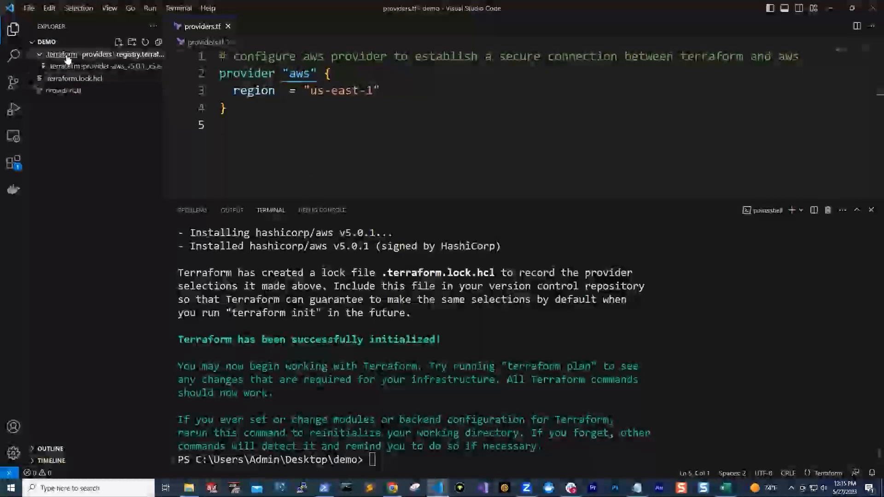
right_click(67, 56)
left_click(69, 252)
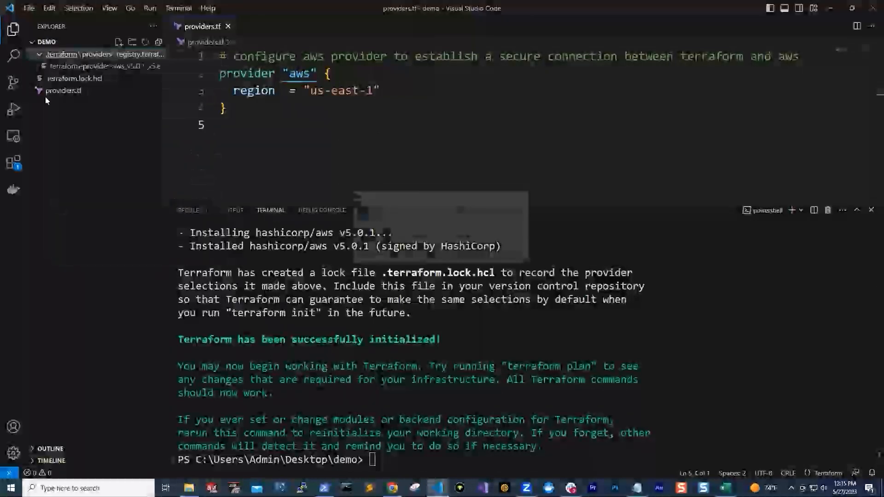
left_click(460, 258)
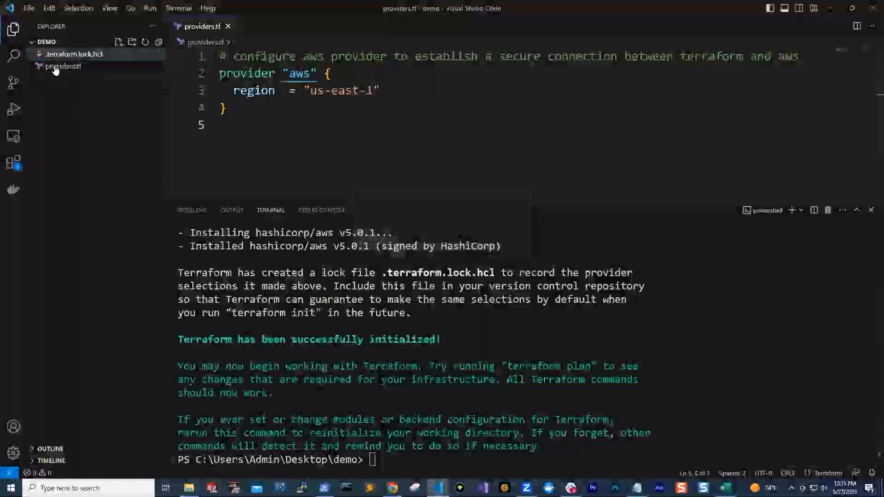
Delete .terraform.lock.hcl from the demo project and return to the terminal prompt.
right_click(68, 56)
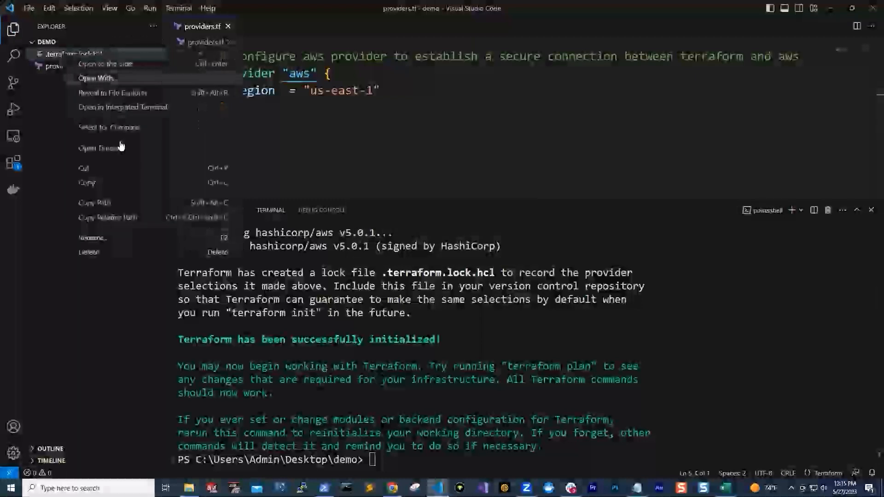
left_click(92, 252)
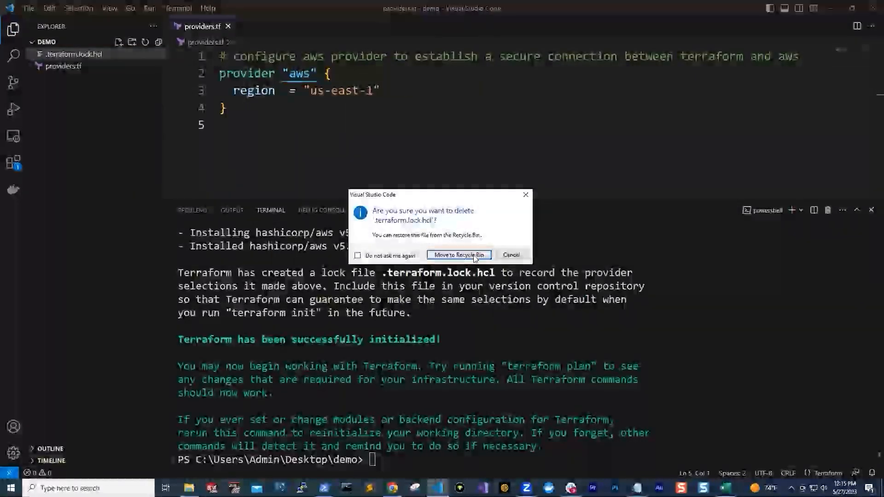
left_click(454, 258)
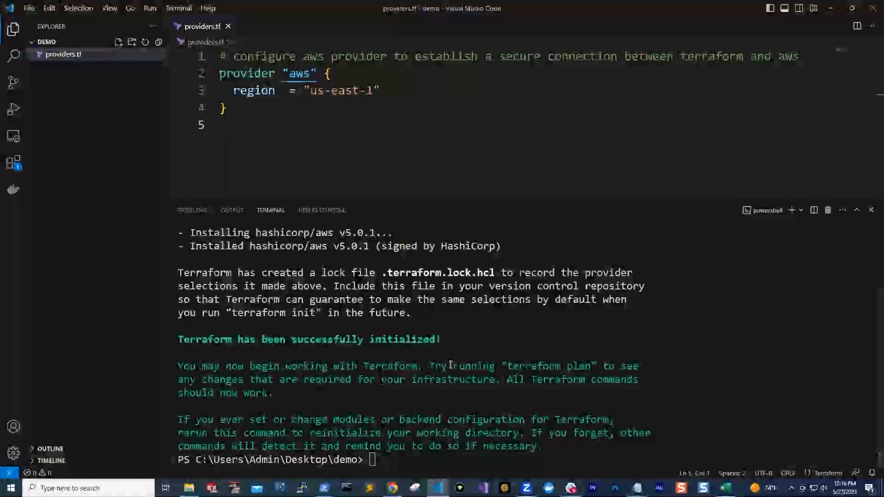
left_click(403, 452)
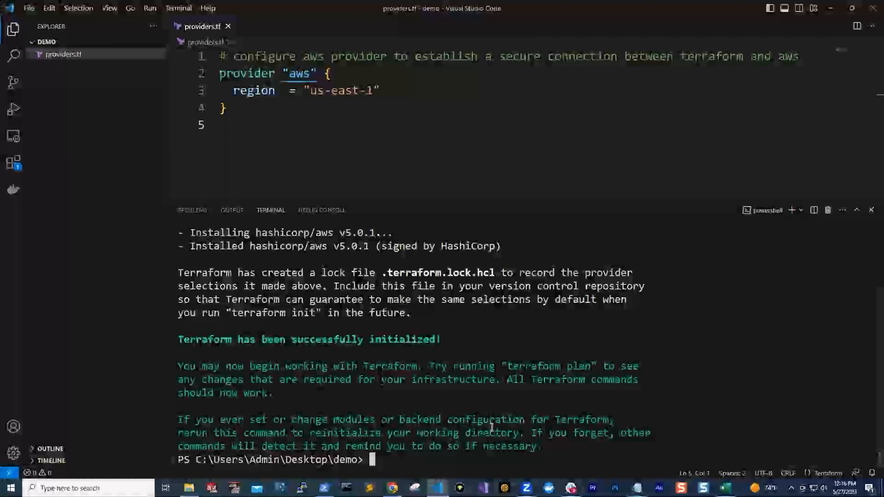
Run terraform init again in the demo project and save the open file.
key("Up")
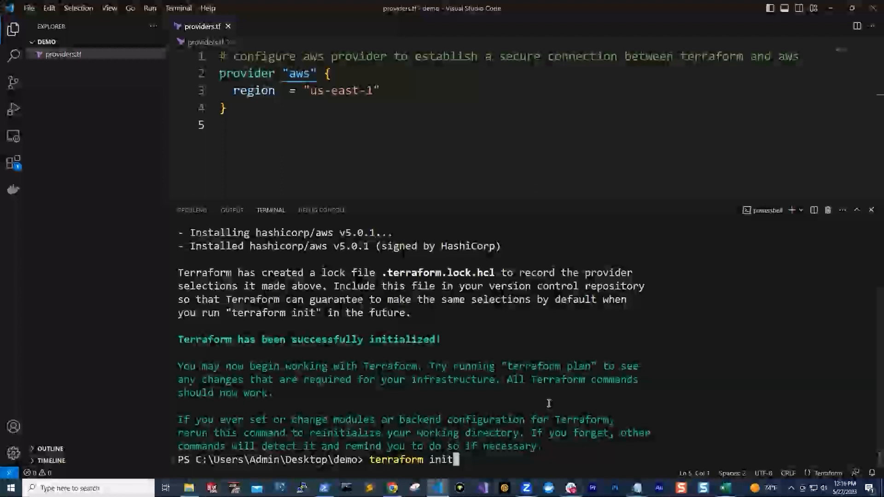
key("Return")
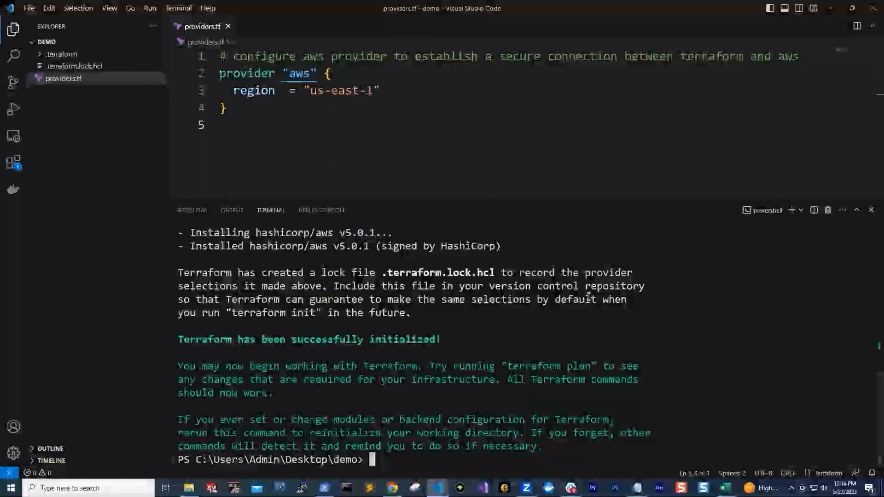
left_click(29, 7)
left_click(44, 187)
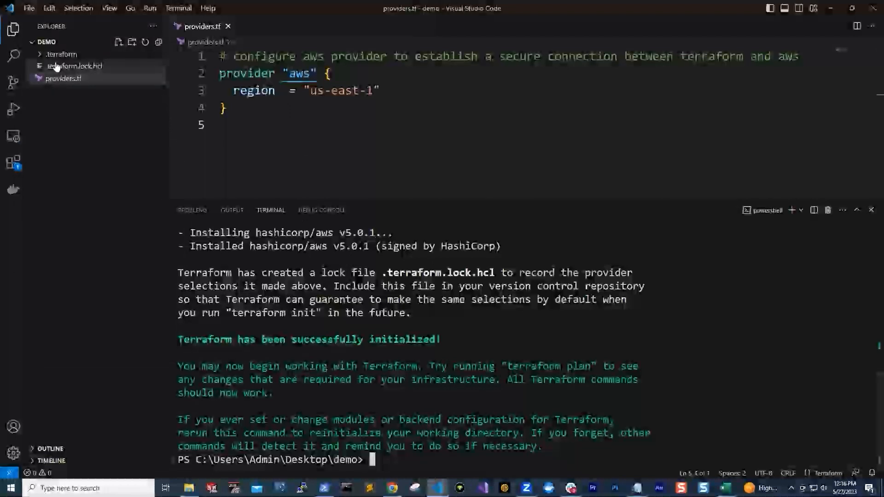
Delete .terraform.lock.hcl from the demo project, moving it to the Recycle Bin.
left_click(55, 66)
right_click(54, 66)
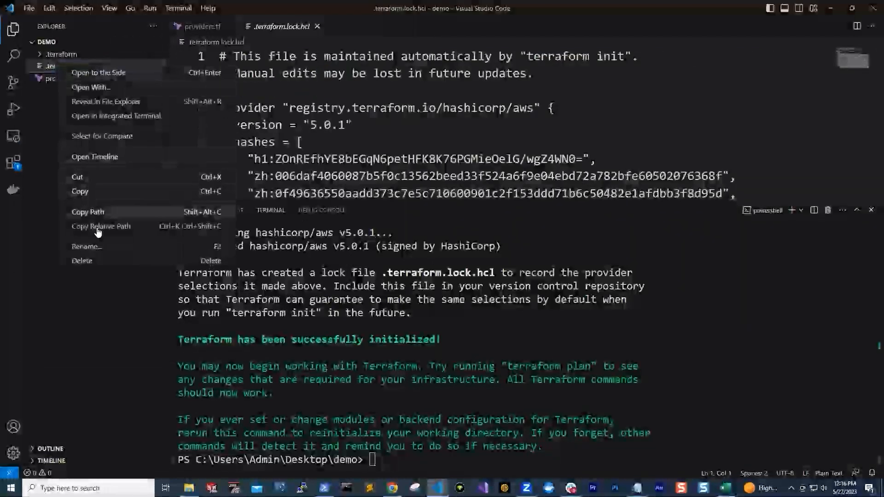
left_click(85, 258)
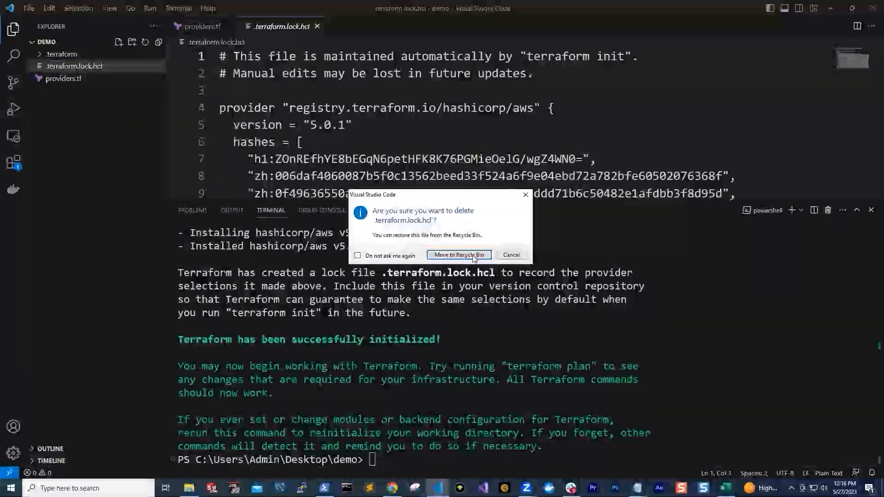
left_click(458, 254)
Delete the demo project's .terraform folder and its contents, moving them to the Recycle Bin.
right_click(51, 55)
key("Escape")
left_click(50, 55)
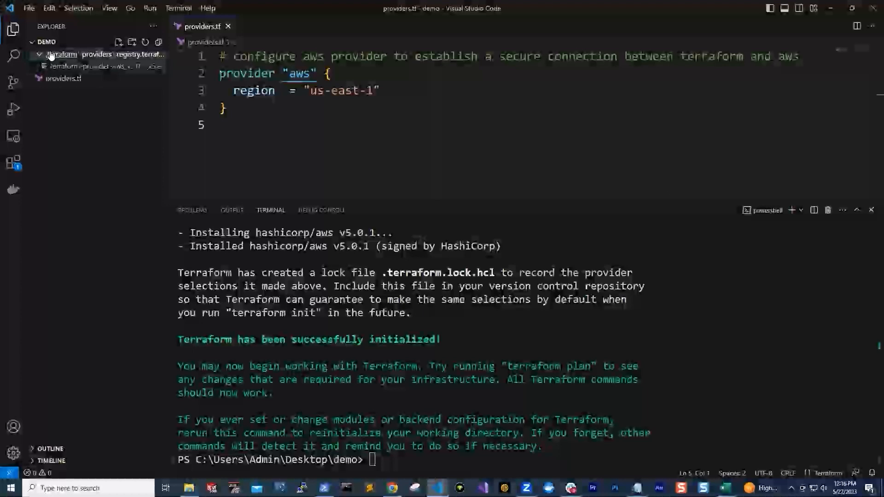
right_click(51, 58)
left_click(77, 251)
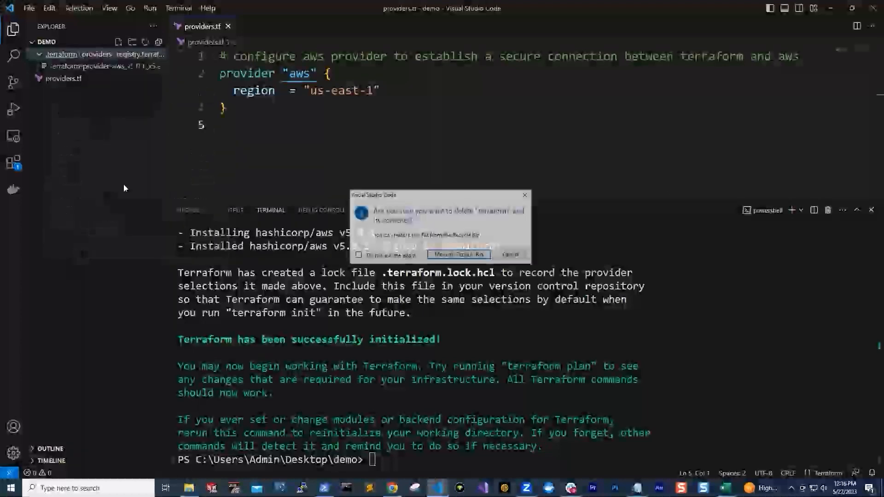
left_click(452, 255)
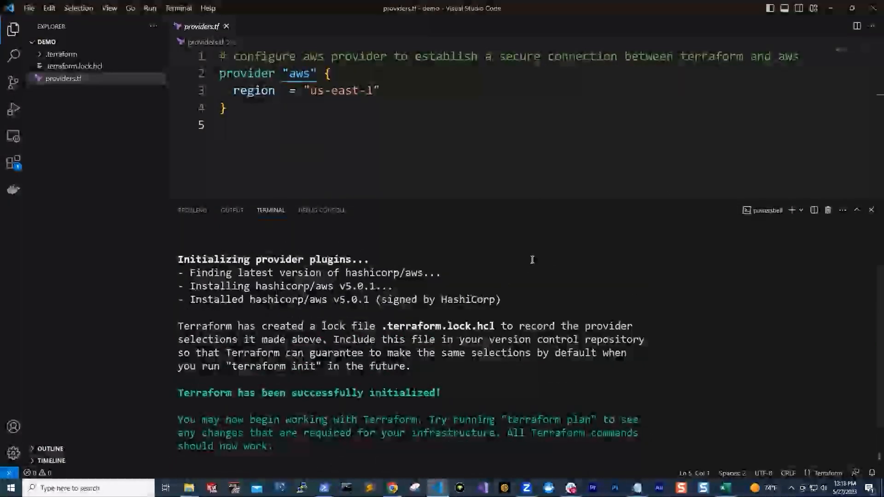
left_click(637, 488)
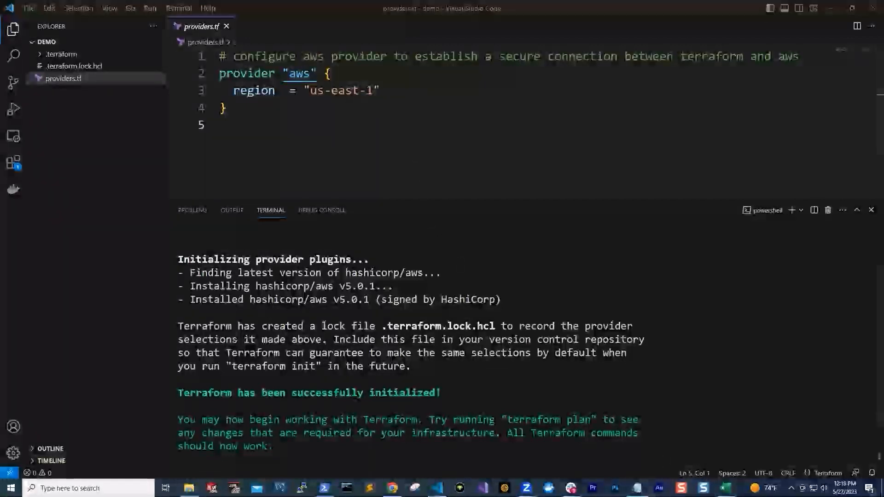
left_click(639, 489)
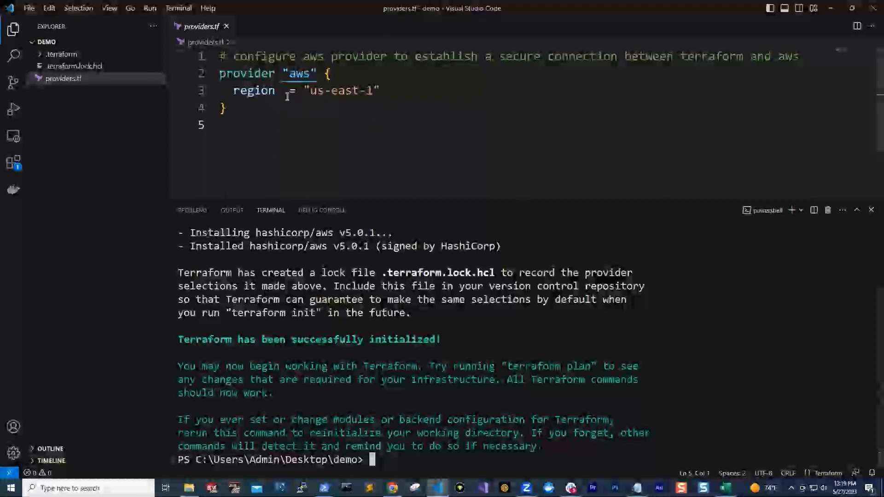
left_click_drag(227, 109, 206, 65)
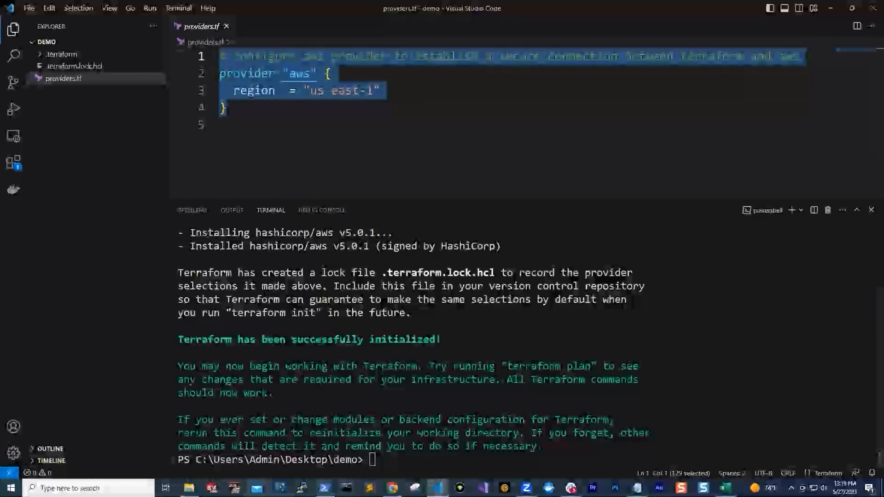
Open the config file from the .aws folder in Notepad.
left_click(189, 489)
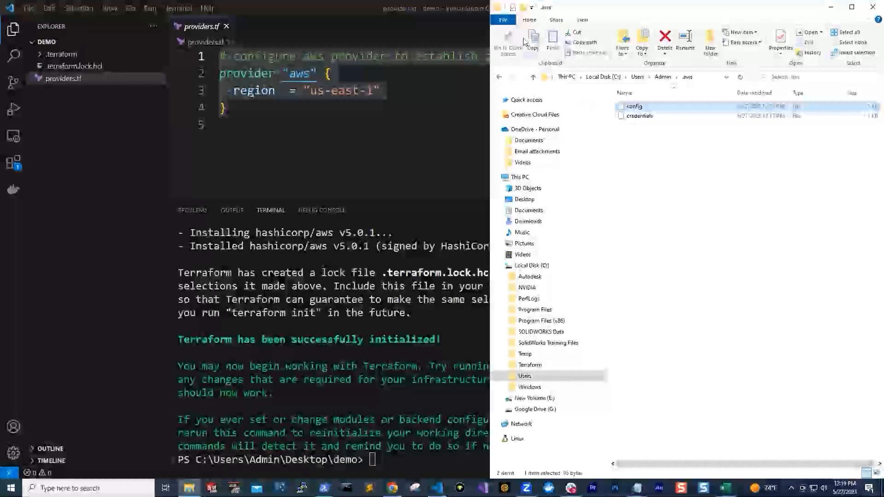
right_click(633, 108)
left_click(661, 113)
left_click(387, 271)
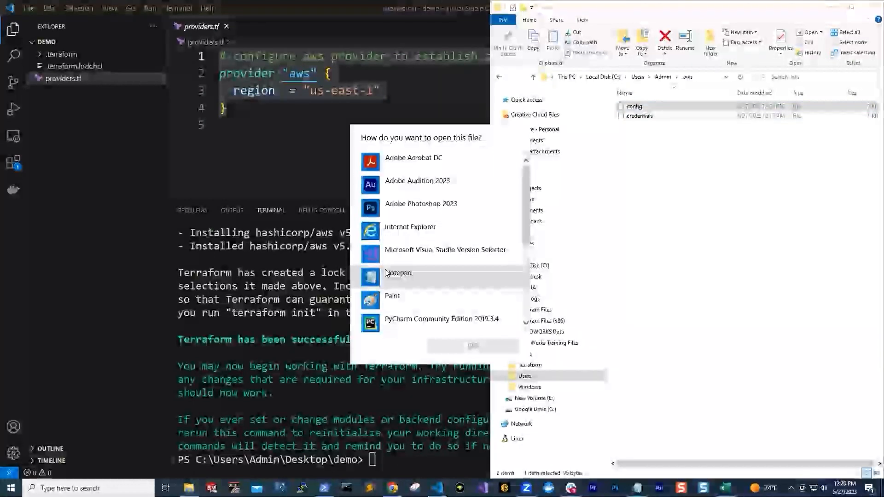
left_click(470, 345)
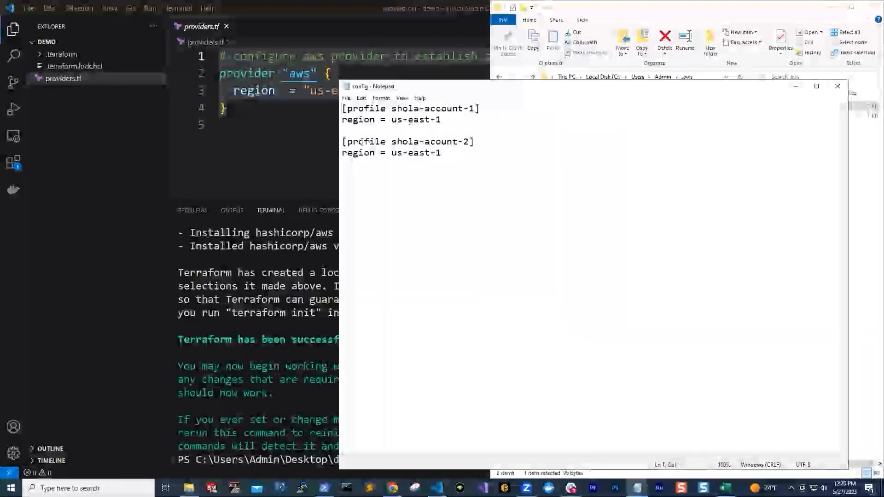
Select the AWS provider block in providers.tf, then bring the config file window back and move it beside the block.
left_click(269, 112)
left_click_drag(240, 108, 214, 74)
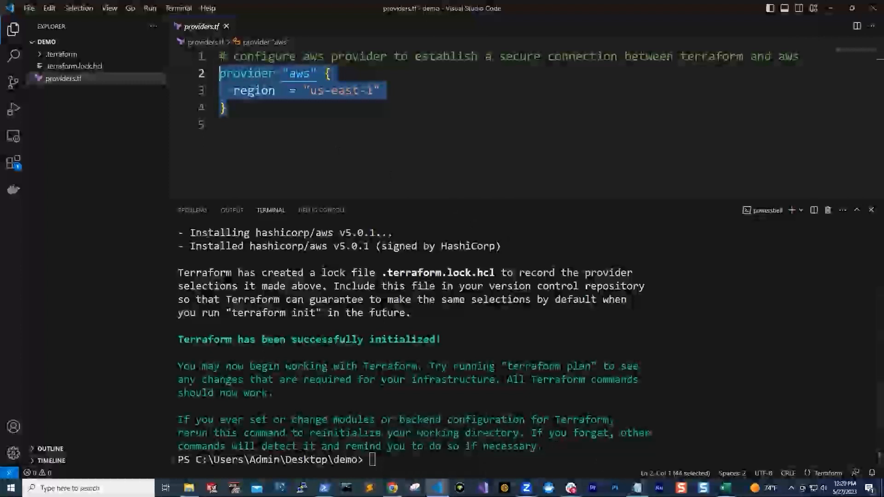
left_click(638, 489)
left_click(799, 445)
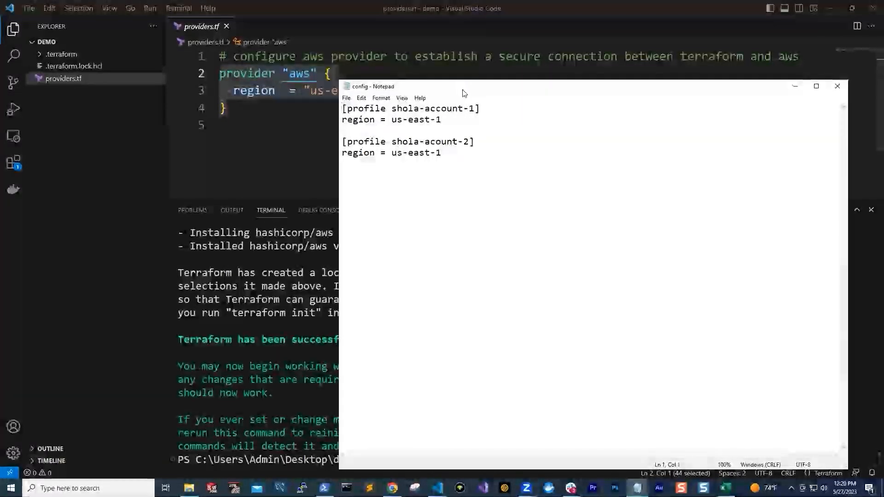
left_click_drag(463, 92, 558, 100)
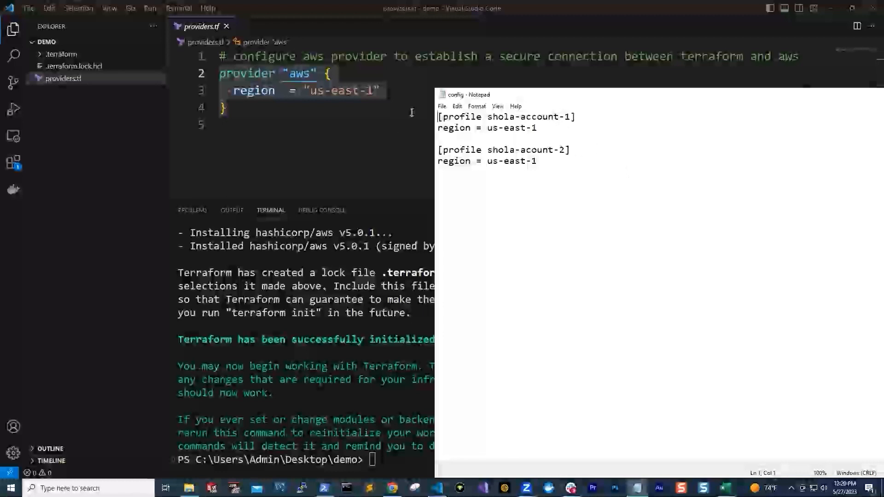
Add a profile argument with empty quotes below the region line in the AWS provider block.
left_click(381, 89)
key("Return")
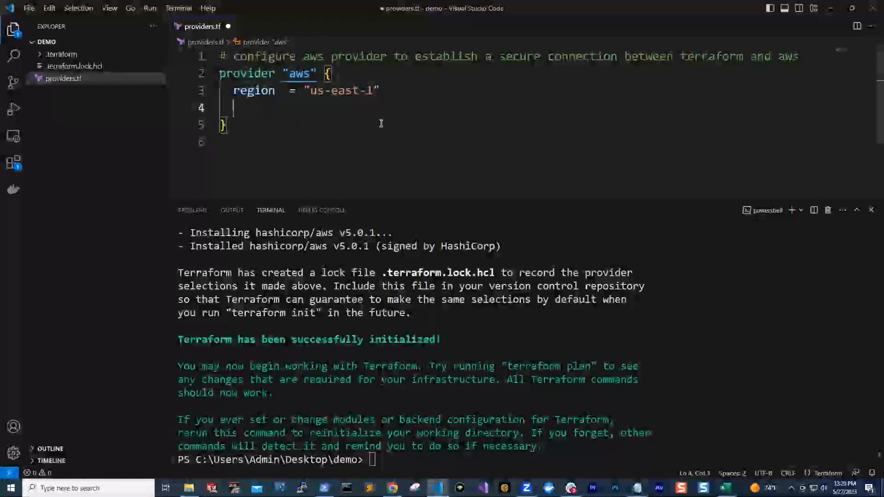
type("pr")
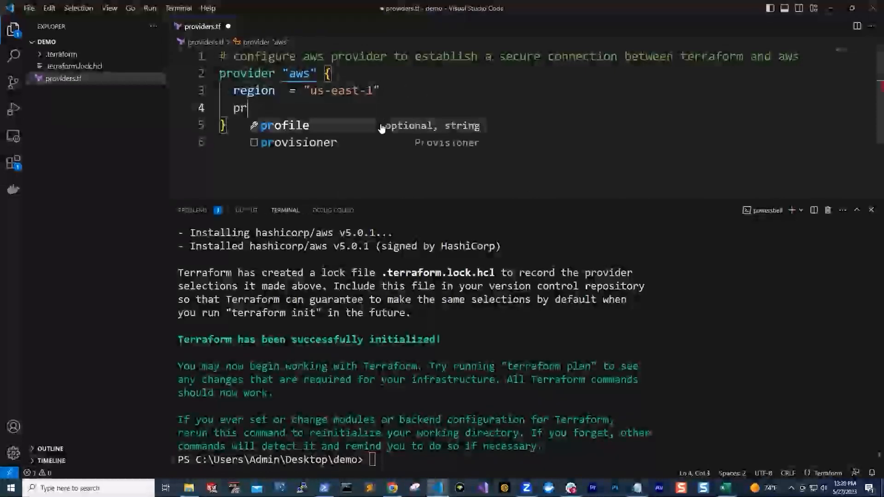
key("Return")
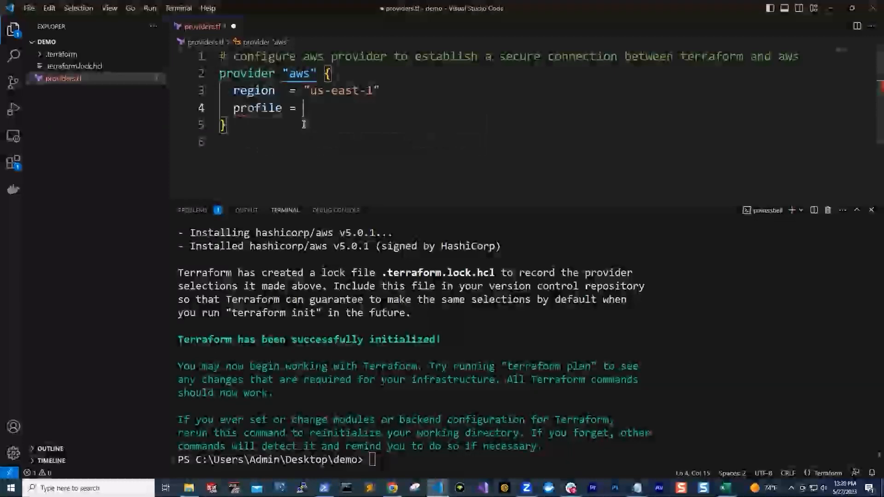
type("\"")
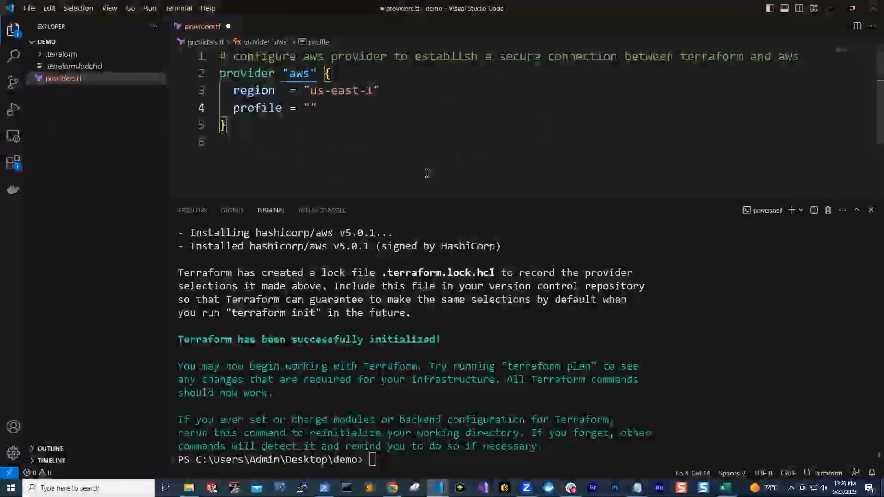
Copy the account-1 profile's name from the config file into the provider's profile argument and save providers.tf.
left_click(637, 488)
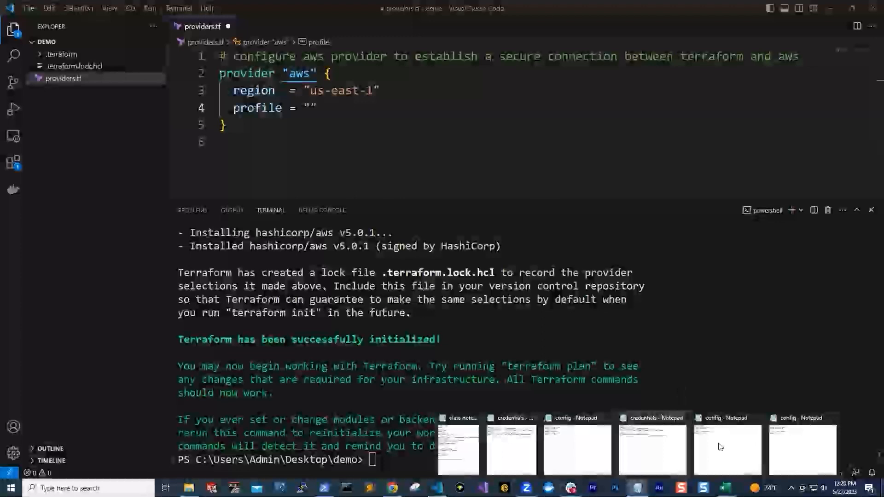
left_click(788, 451)
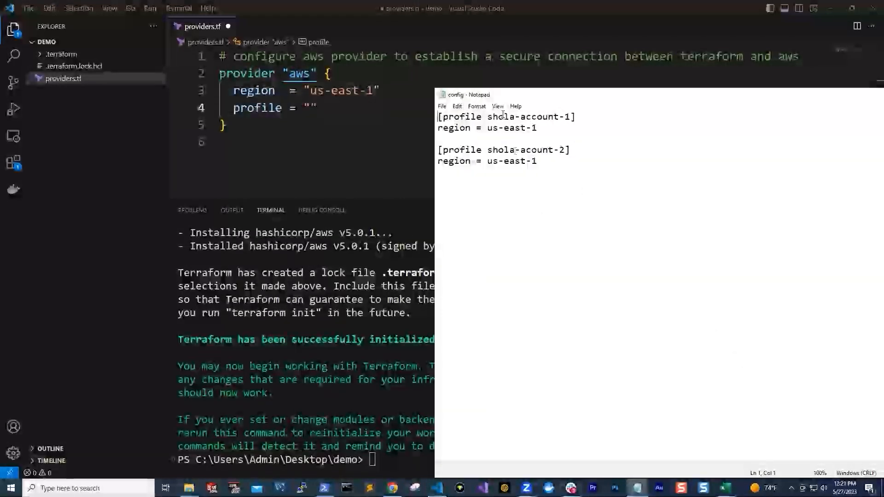
left_click_drag(489, 117, 570, 118)
right_click(549, 121)
left_click(571, 148)
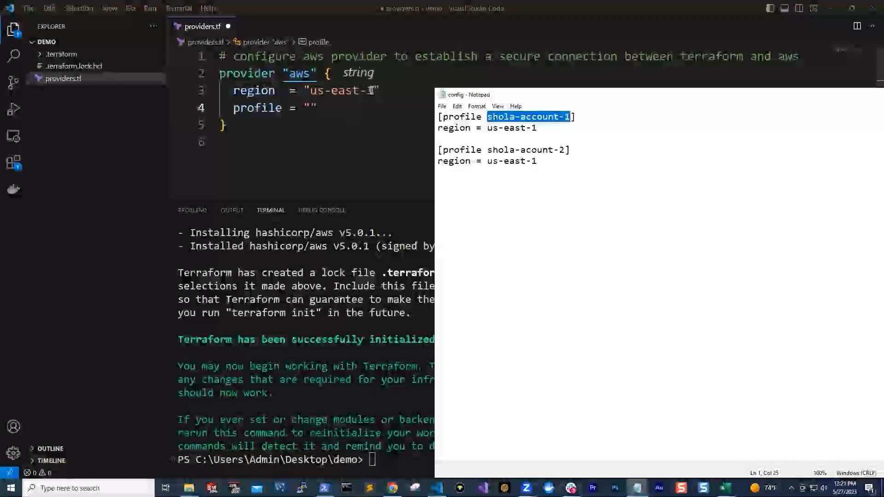
left_click(311, 108)
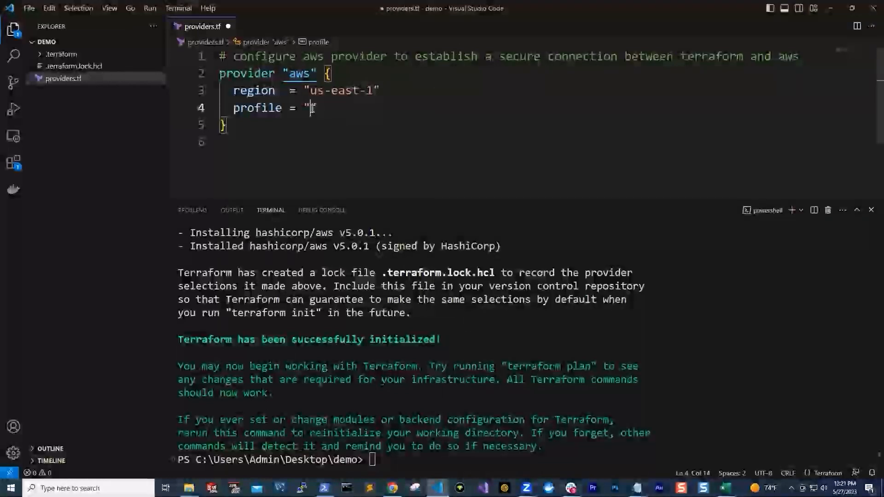
right_click(312, 108)
left_click(368, 295)
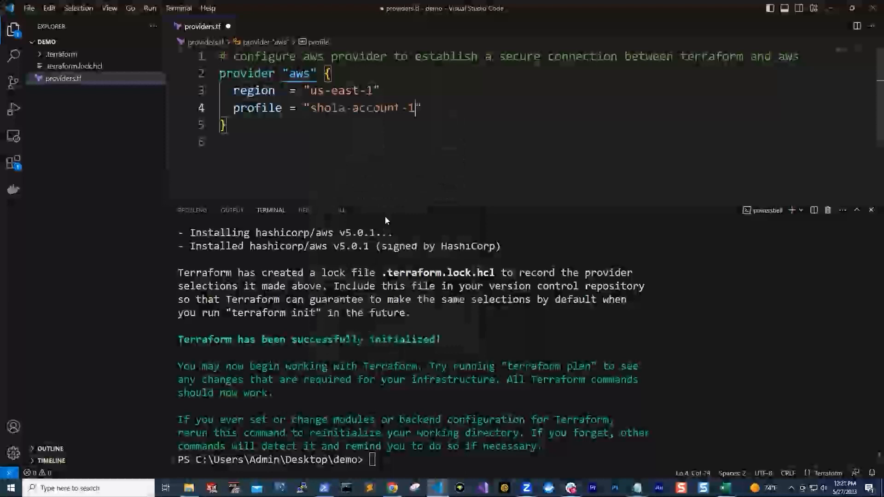
left_click(30, 10)
left_click(88, 178)
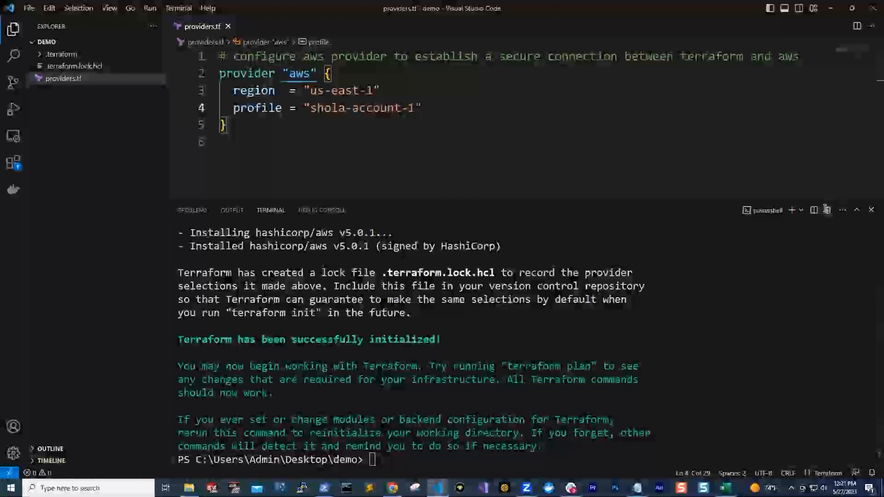
Replace the current terminal with a new one opened in the demo folder and run terraform init.
left_click(827, 210)
right_click(88, 79)
left_click(173, 134)
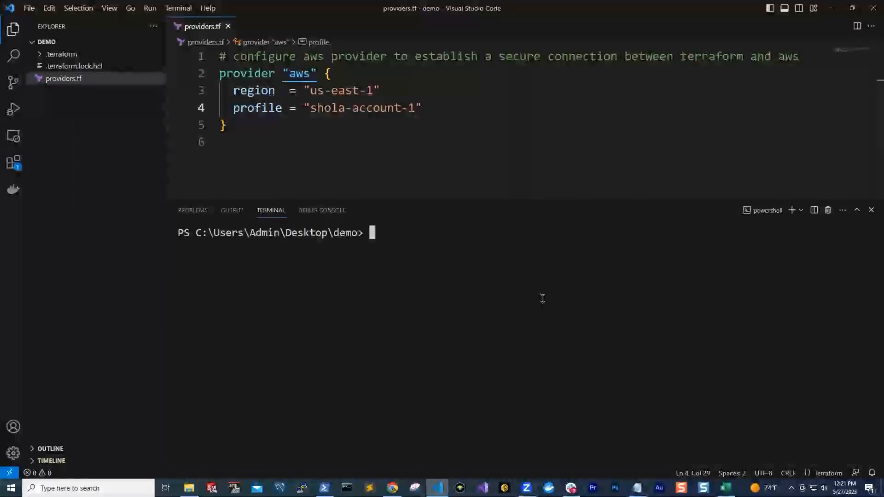
key("ctrl+v")
key("Return")
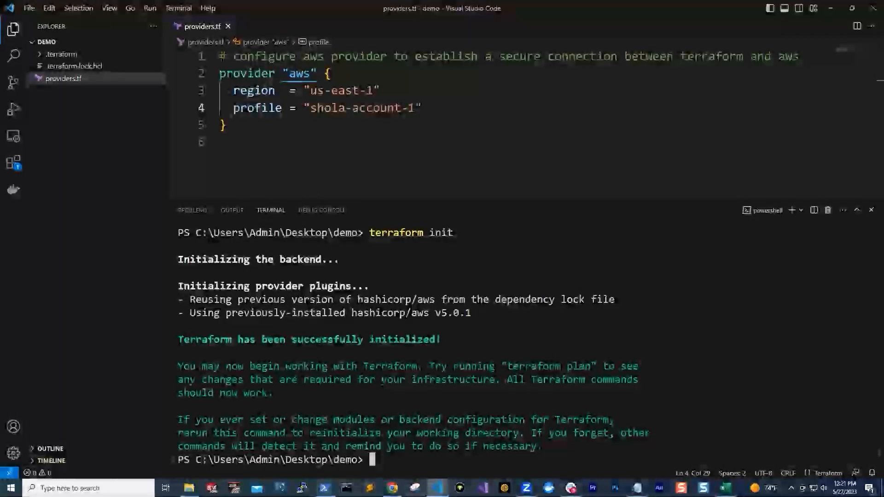
Check the profile names in the config file, change the provider's profile suffix to account-2 and save providers.tf.
mouse_move(638, 489)
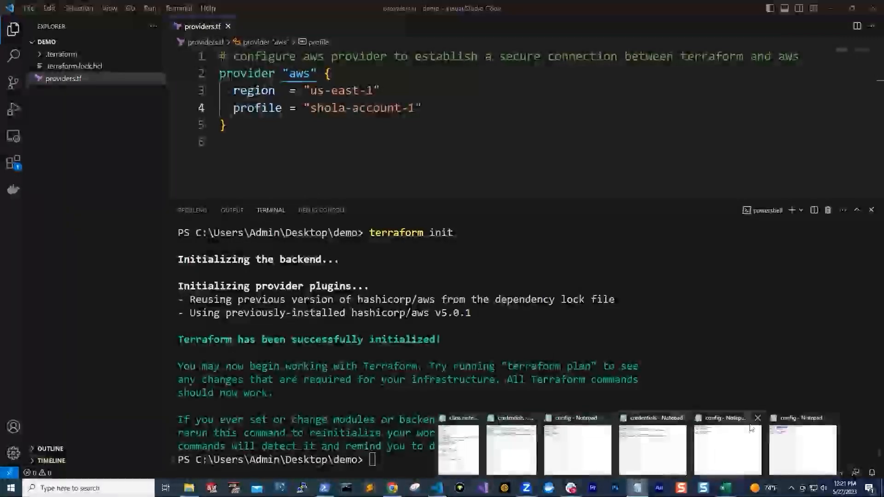
left_click(804, 445)
left_click_drag(571, 117, 490, 117)
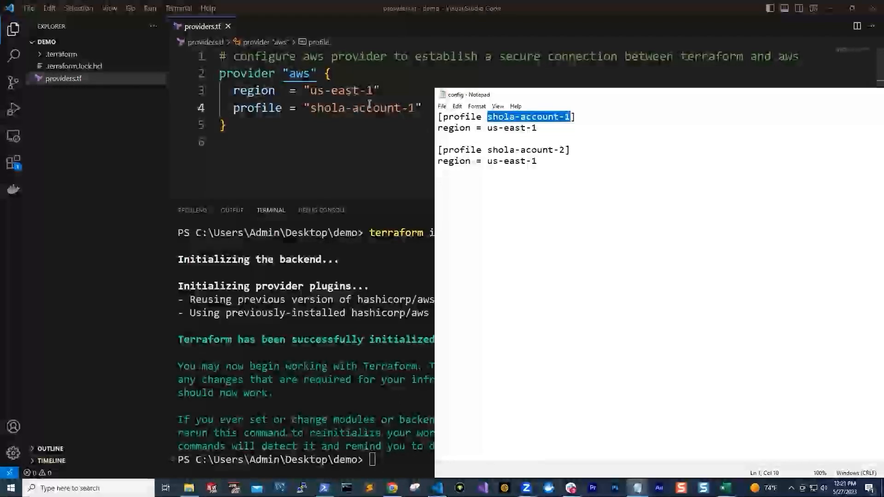
left_click(416, 110)
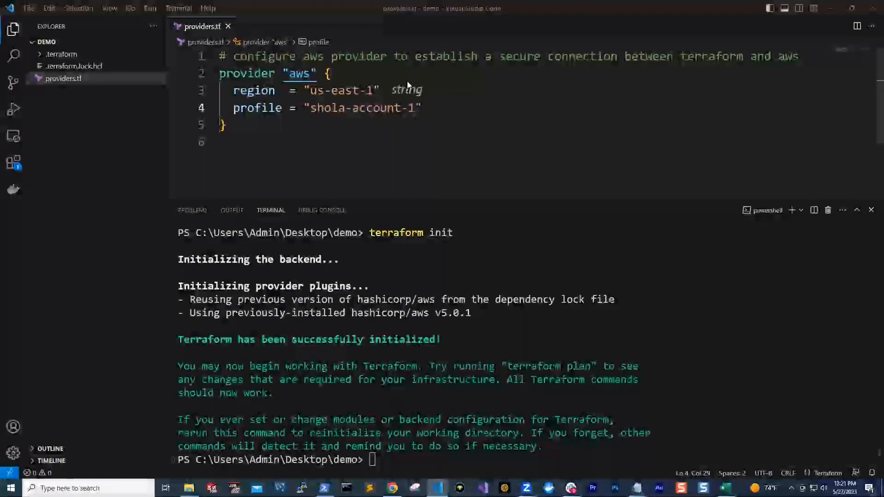
key("BackSpace")
type("2")
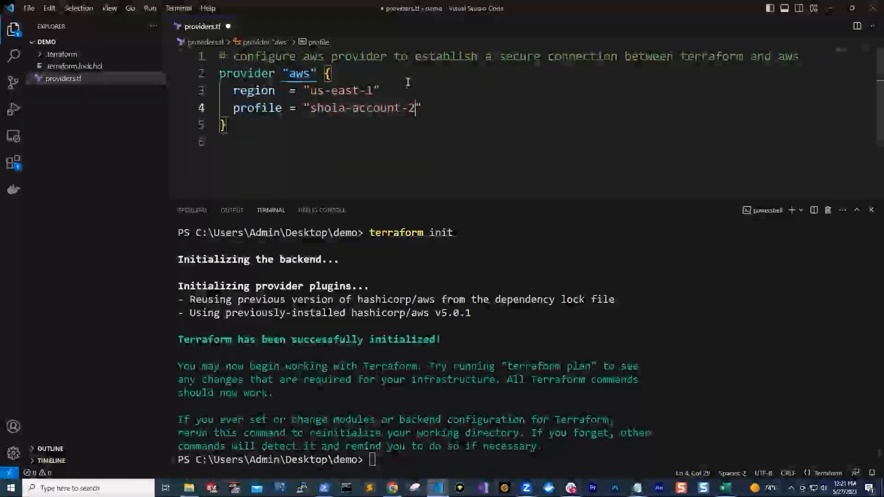
left_click(28, 8)
left_click(40, 178)
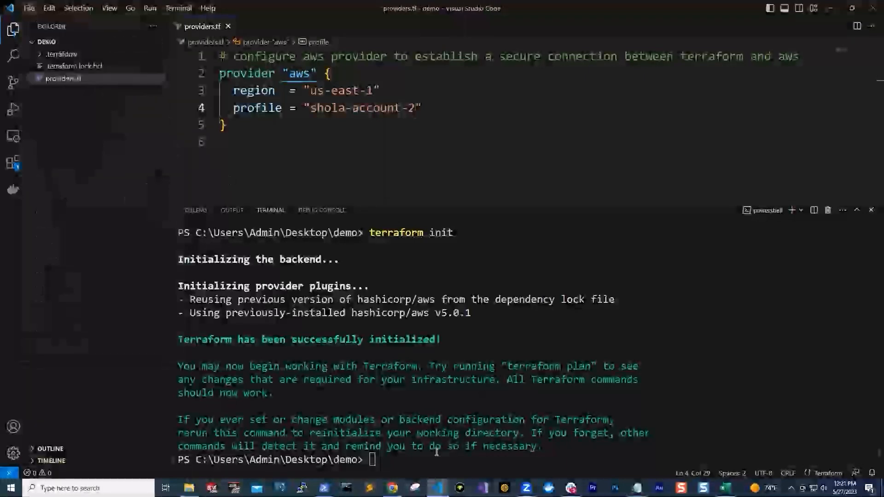
Run terraform init again in the demo folder with the account-2 profile.
left_click(421, 455)
key("Up")
key("Return")
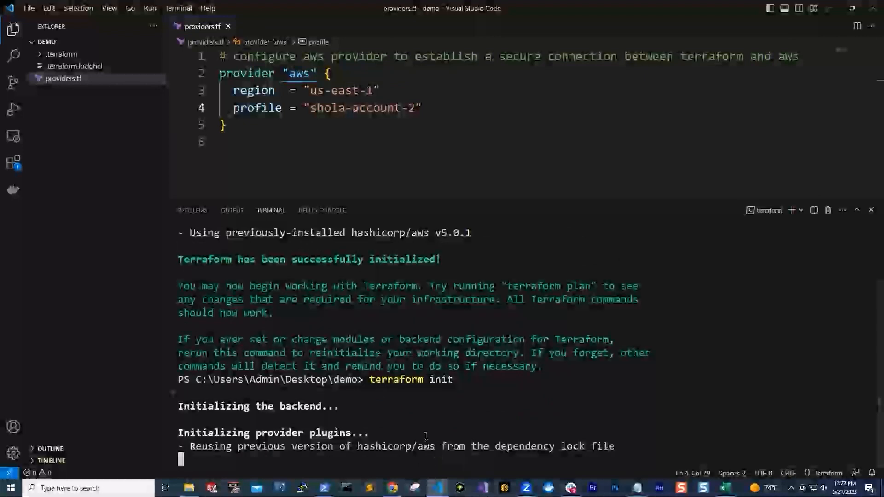
Compare the account-2 profile set in providers.tf with its entry and region in the AWS config file.
left_click_drag(420, 108, 352, 108)
left_click_drag(282, 107, 219, 107)
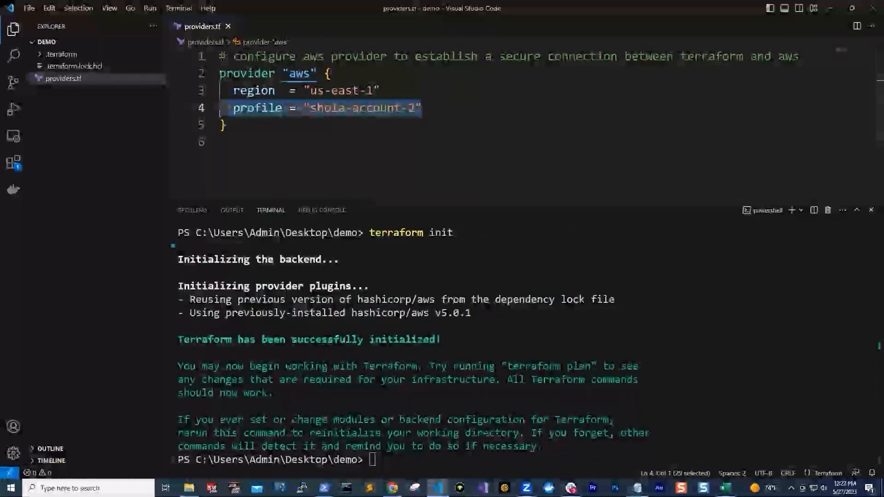
left_click(638, 488)
left_click(800, 445)
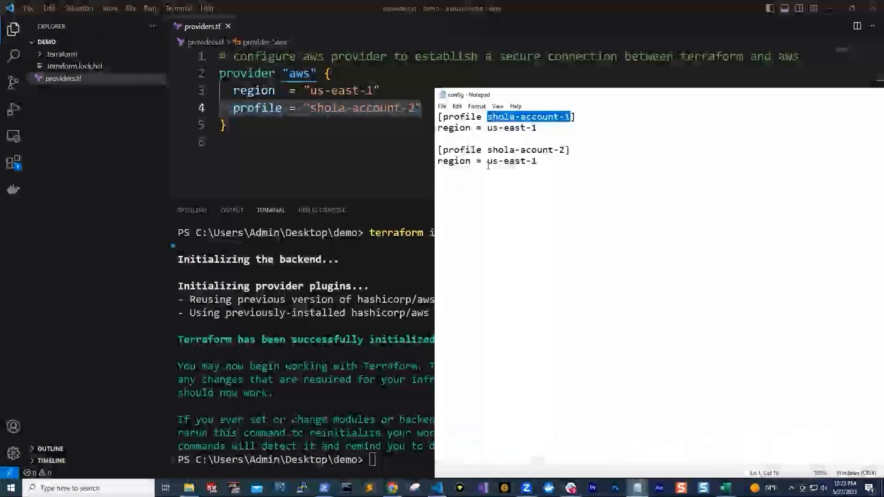
left_click_drag(537, 161, 437, 140)
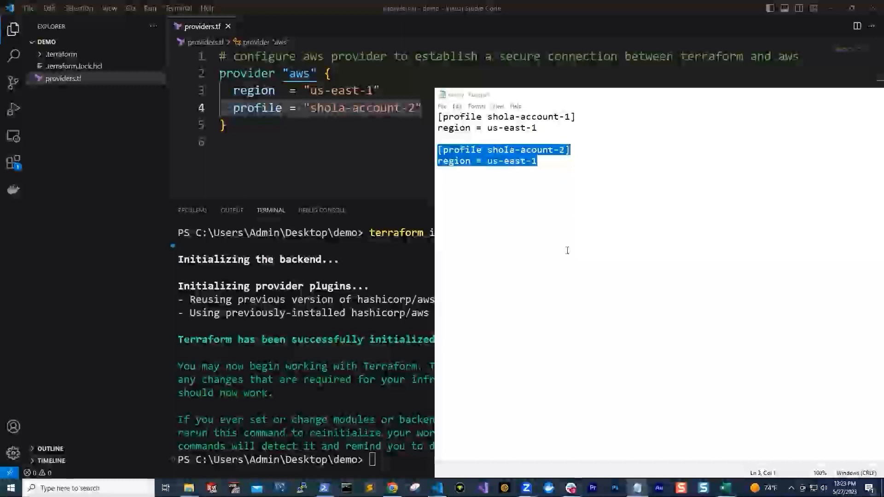
Switch to File Explorer, locate the .aws folder under C:\Users\Admin and examine its config and credentials files.
left_click(188, 488)
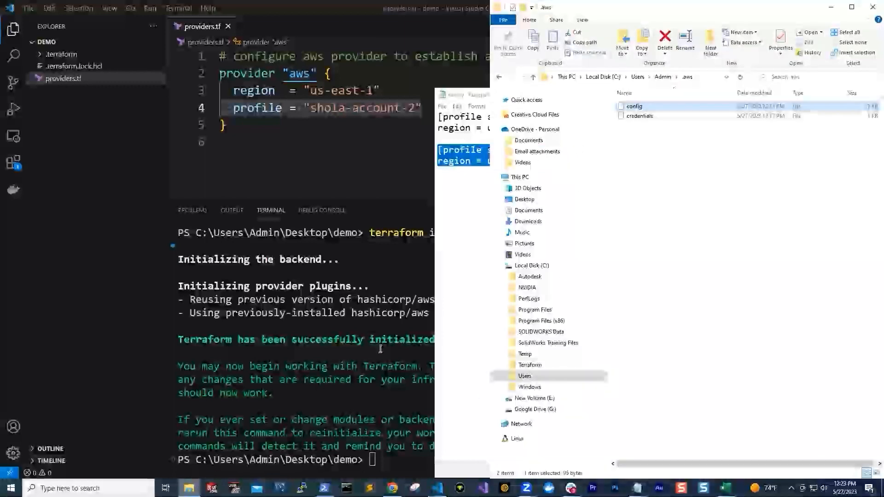
left_click(663, 77)
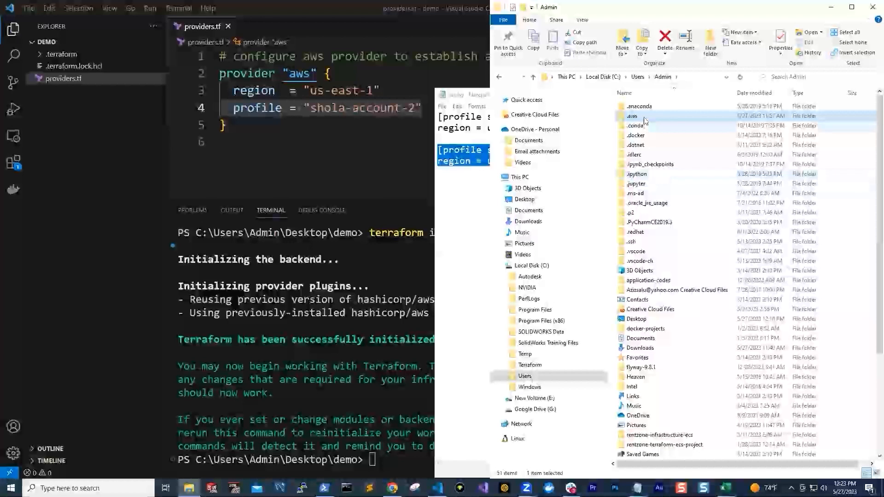
mouse_move(630, 120)
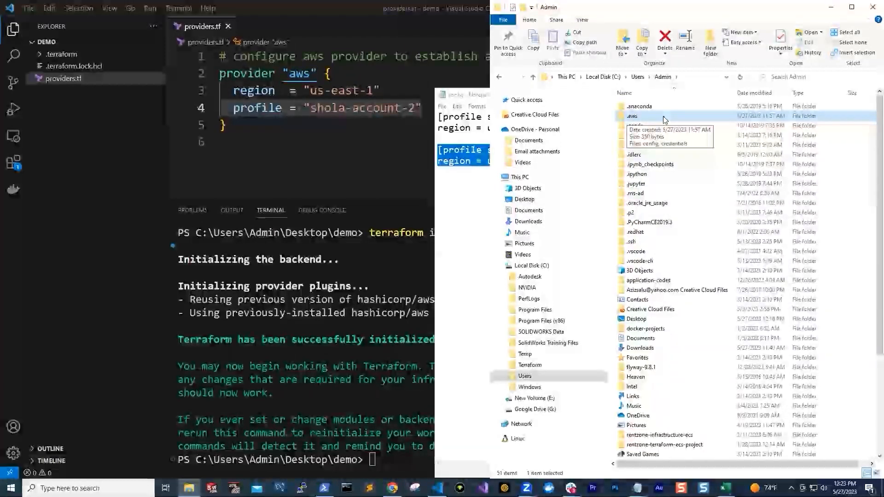
double_click(634, 117)
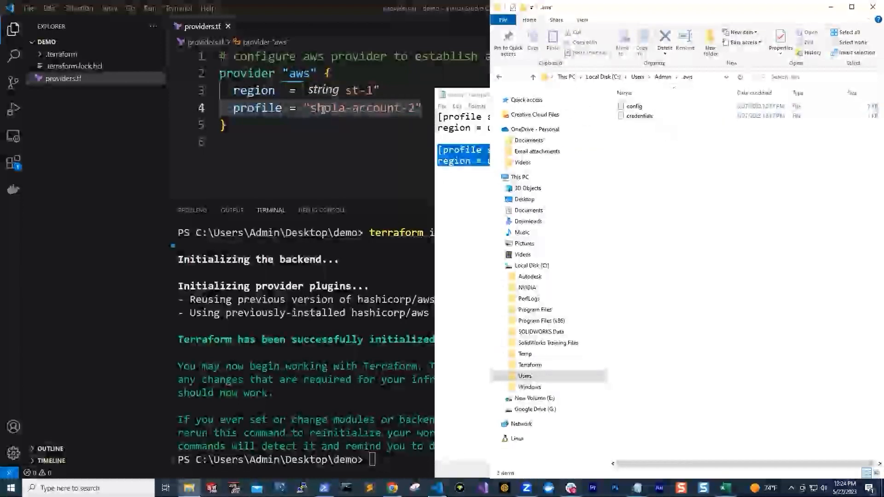
left_click(643, 118)
right_click(643, 118)
left_click(663, 123)
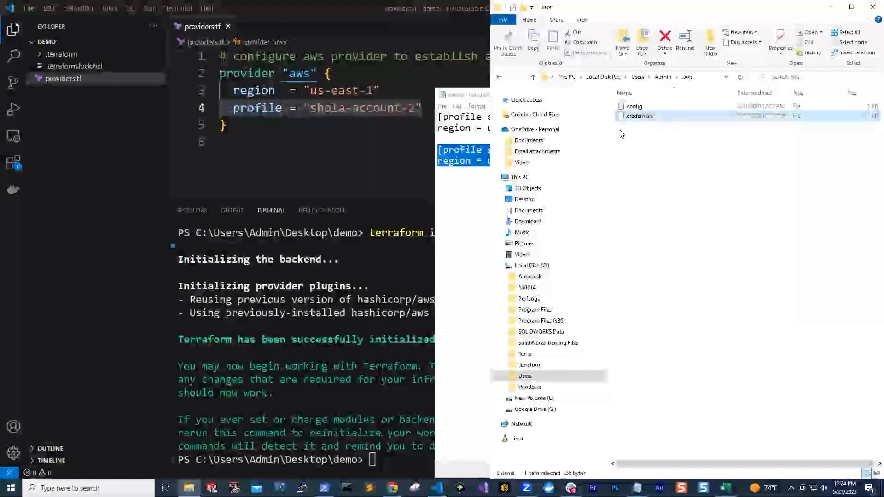
left_click(400, 276)
left_click(473, 345)
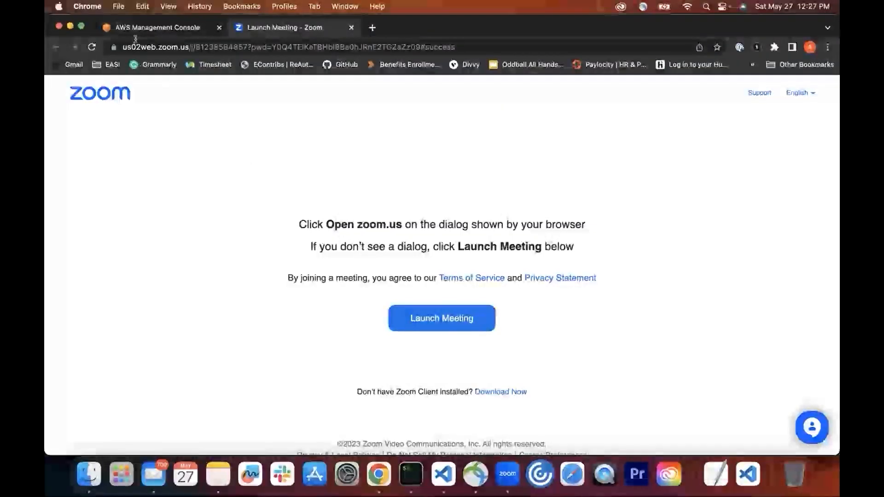
View EC2's running instances and launch form in the AWS Management Console, and check the .aws folder in the terminal.
left_click(135, 29)
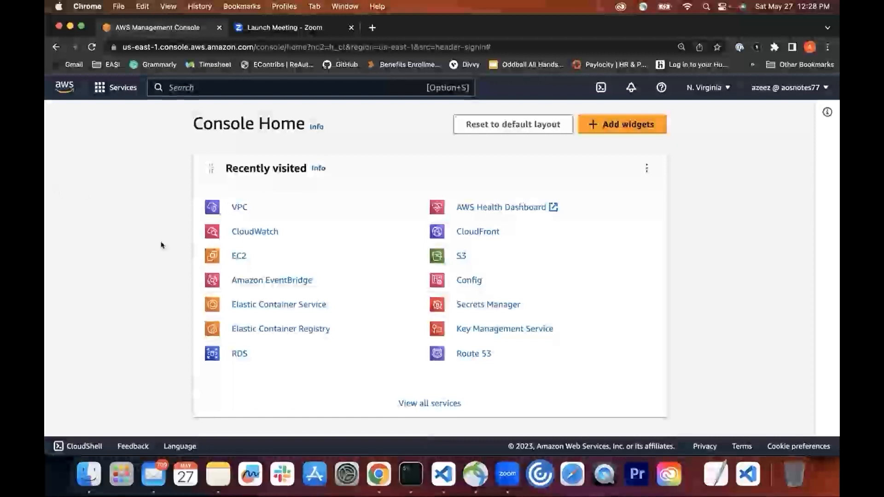
left_click(238, 255)
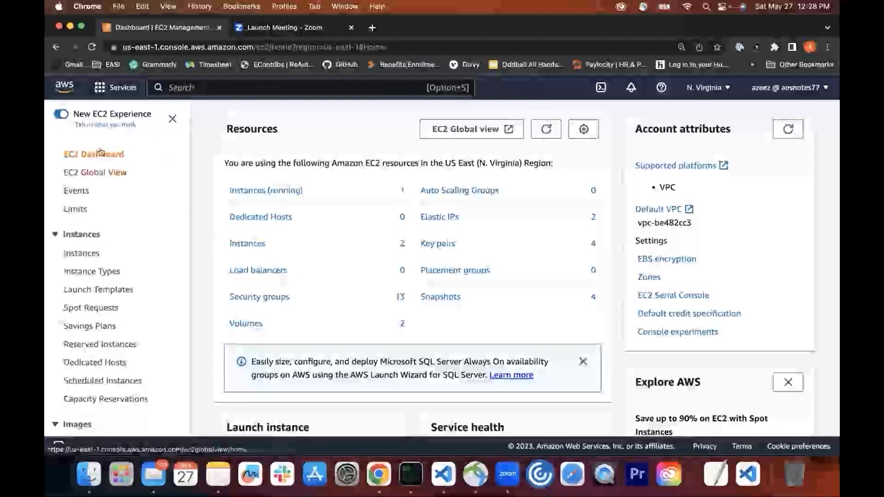
left_click(244, 191)
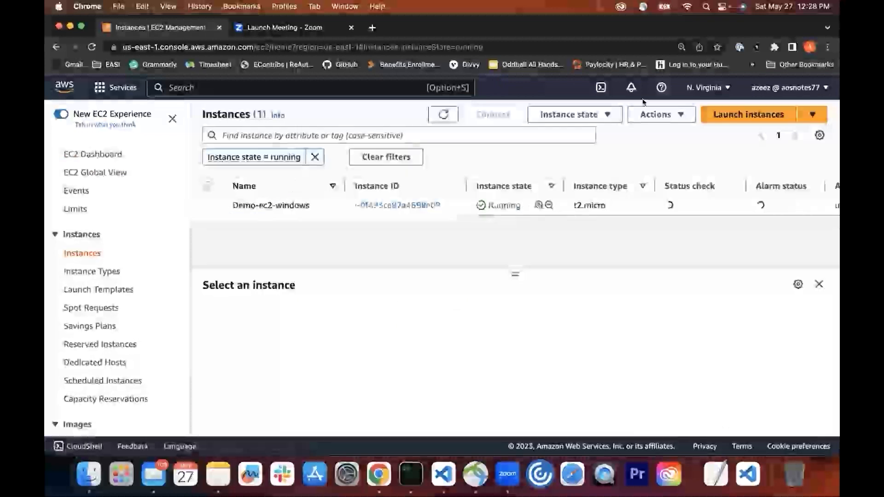
left_click(728, 115)
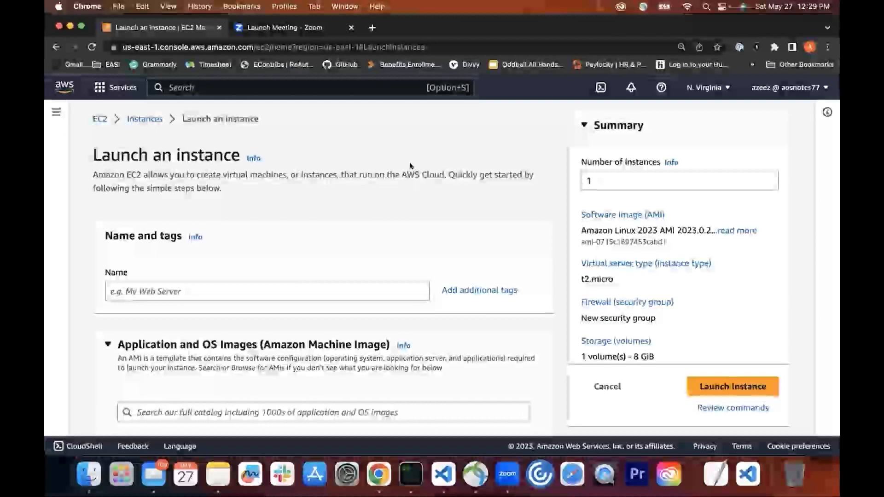
left_click(410, 474)
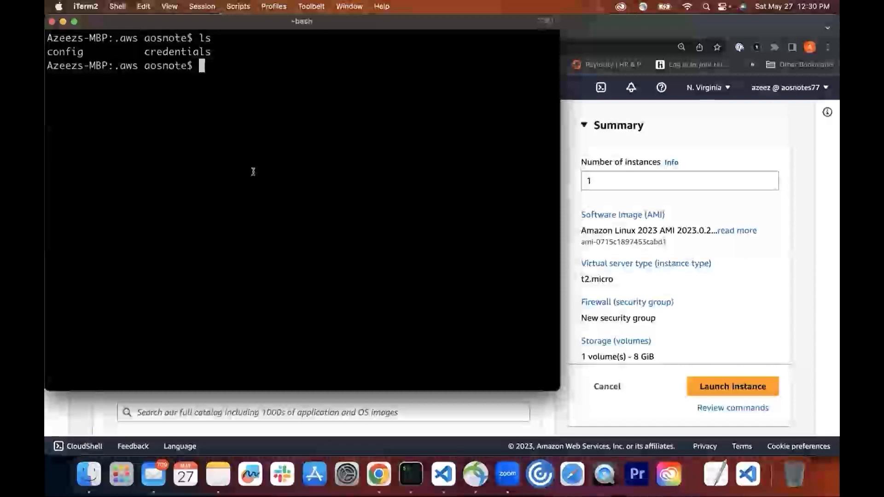
left_click(590, 28)
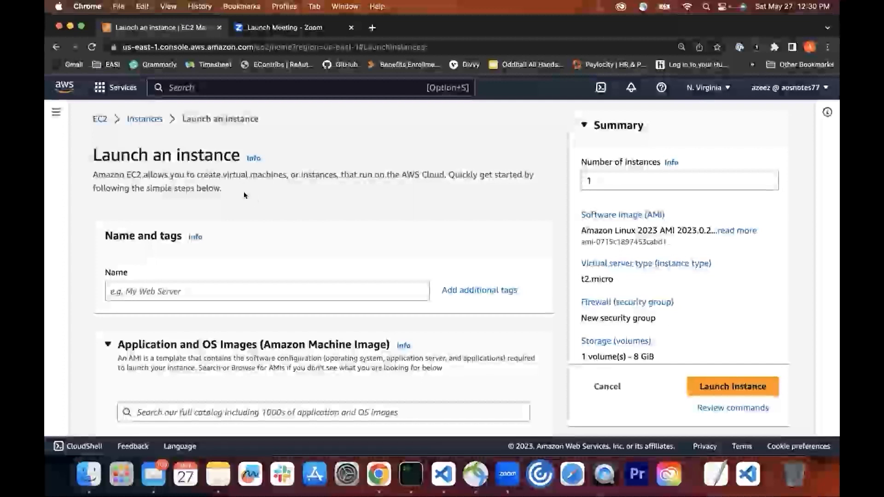
Find the IAM service from the AWS console home and start adding a new user.
left_click(64, 87)
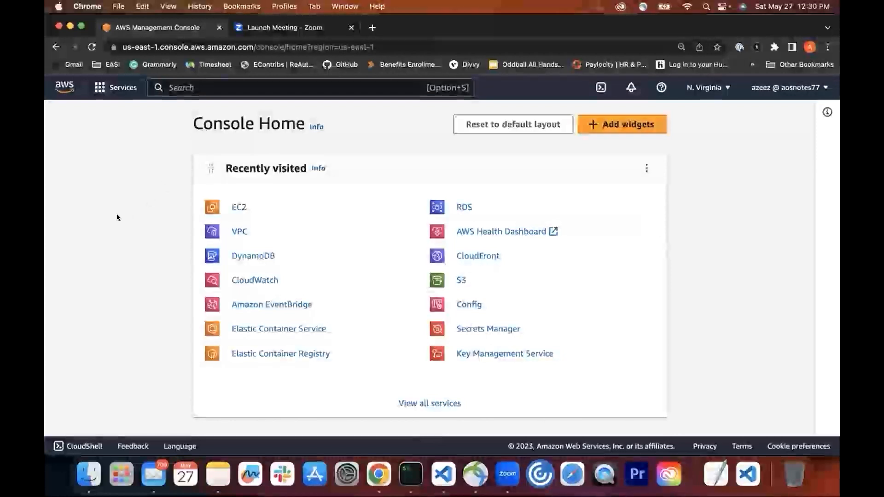
left_click(206, 87)
type("iam")
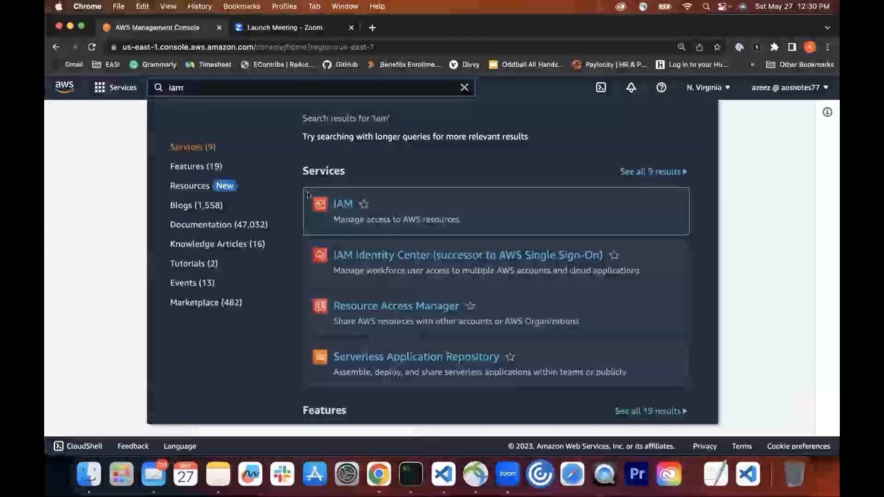
left_click(343, 205)
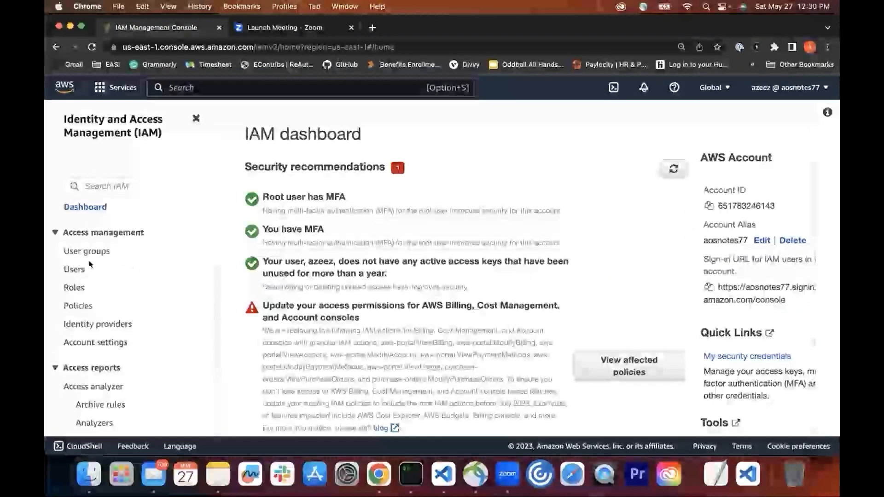
left_click(79, 269)
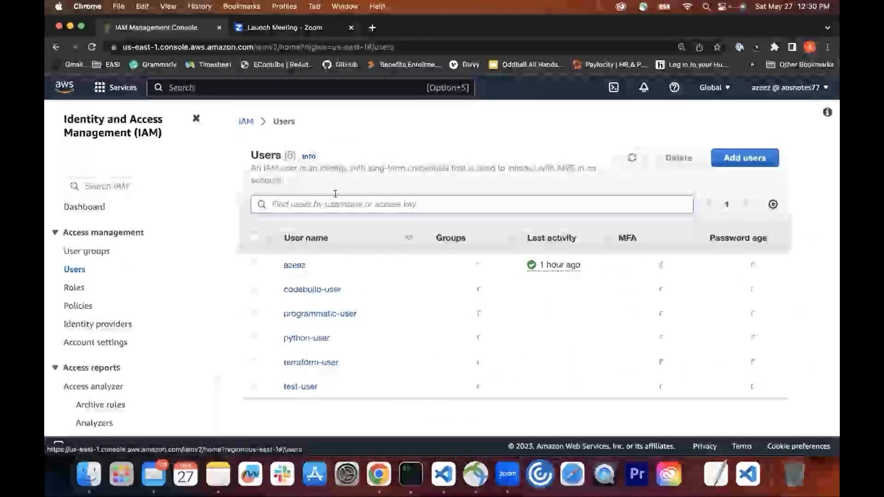
left_click(735, 158)
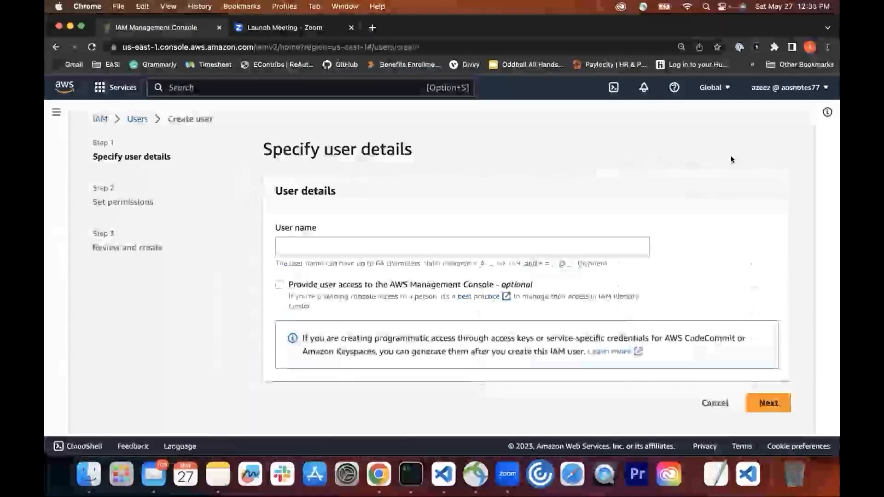
Name the new user demo-user-mac and provide AWS Management Console access as an IAM user.
left_click(324, 248)
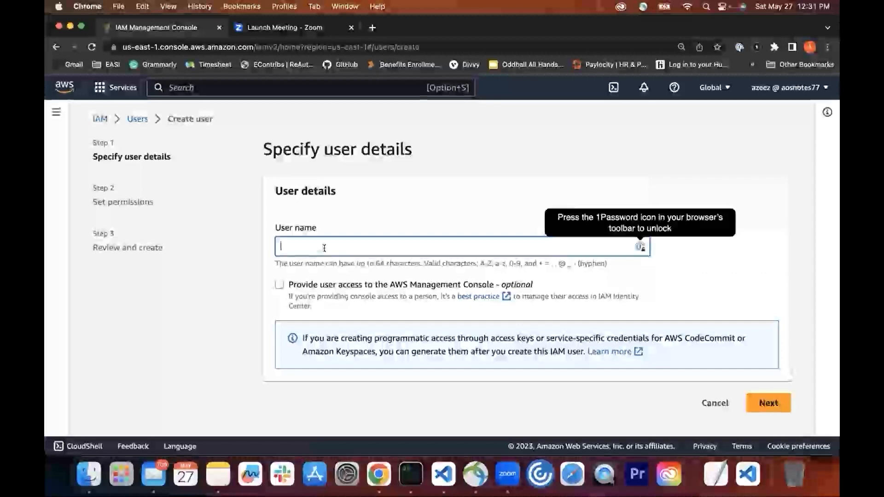
type("dem")
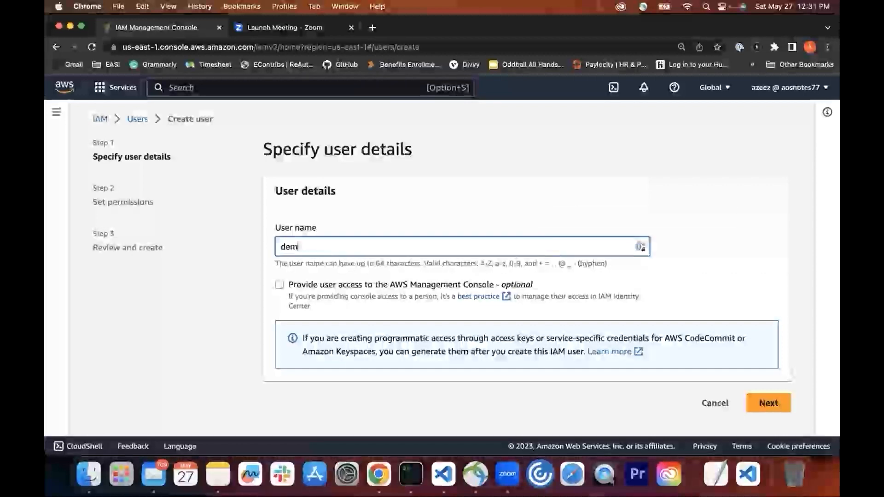
type("o-user-mac")
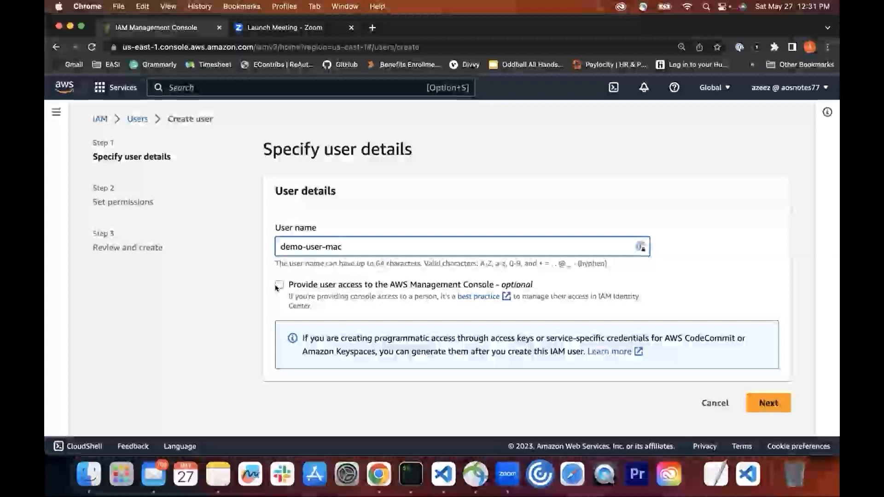
left_click(279, 286)
scroll(377, 261, "down", 5)
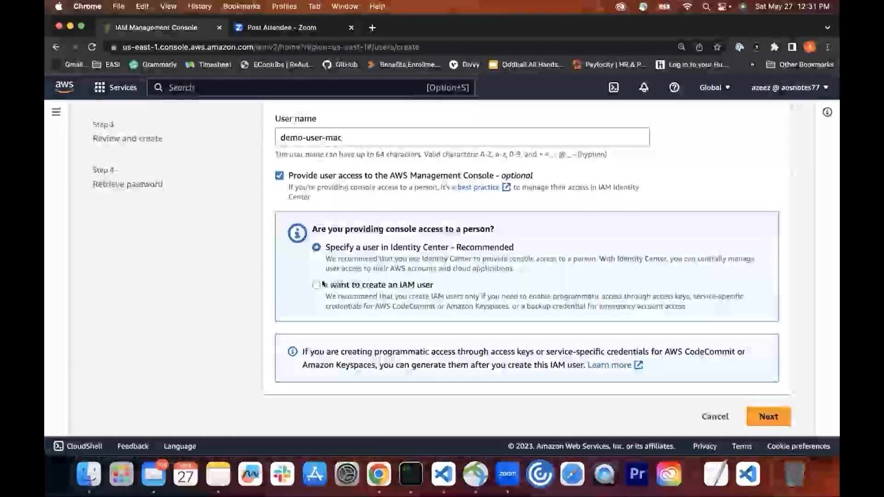
left_click(315, 285)
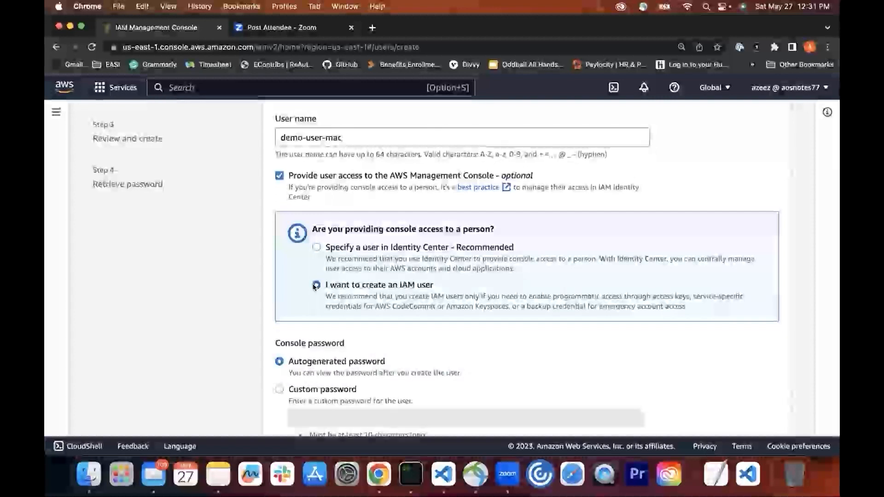
Choose a custom console password for the user, enter the password and continue to the permissions settings.
scroll(313, 283, "down", 4)
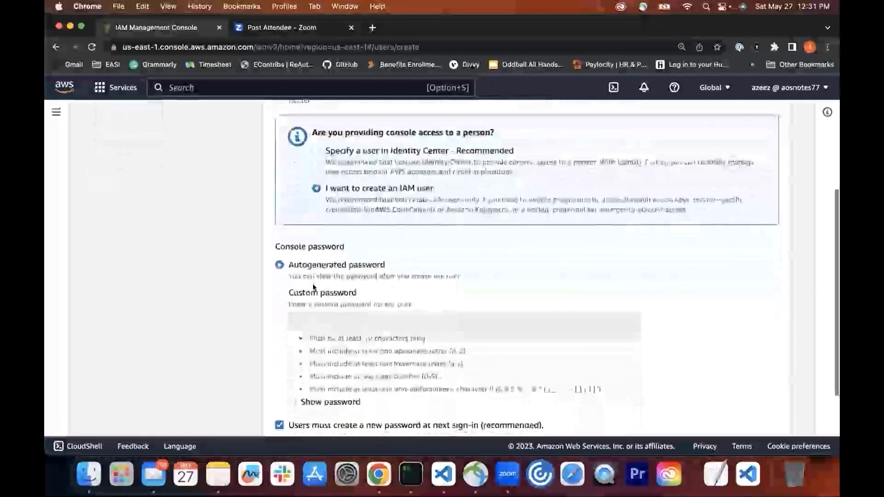
left_click(279, 290)
left_click(296, 315)
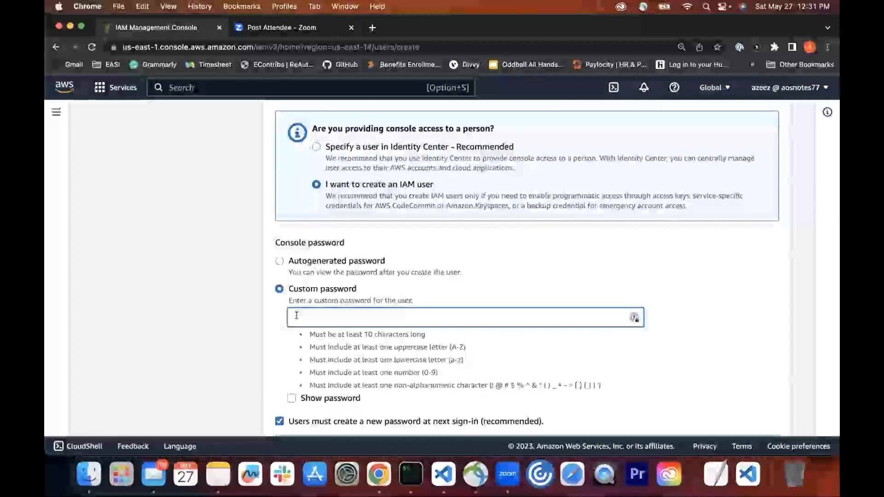
type("•••••••••")
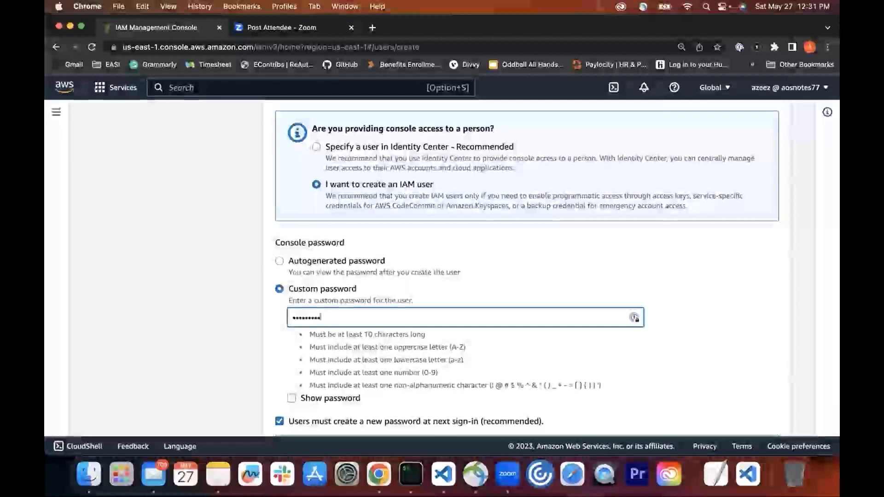
type("••••")
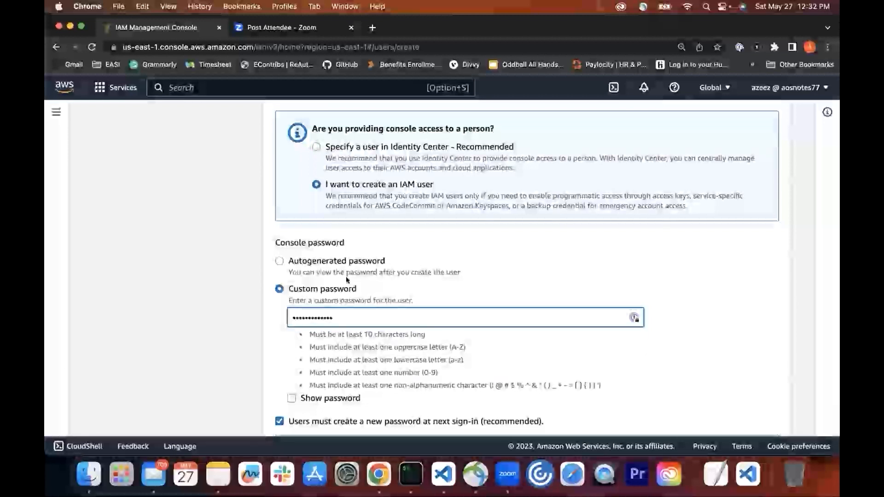
scroll(346, 277, "down", 3)
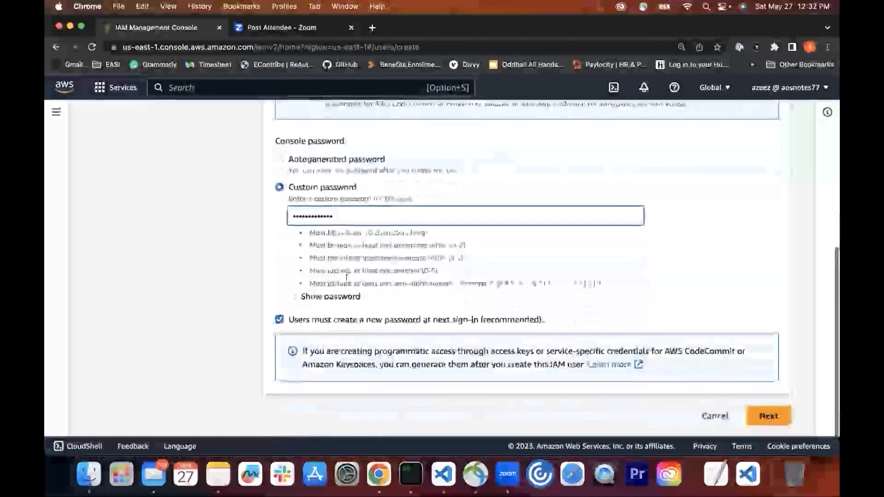
left_click(764, 415)
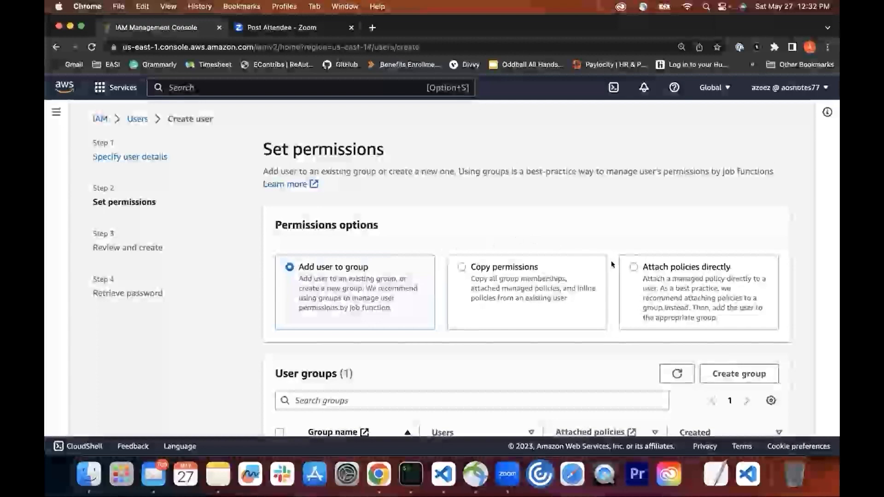
Attach the AdministratorAccess policy directly to the new user and continue to the review page.
left_click(633, 267)
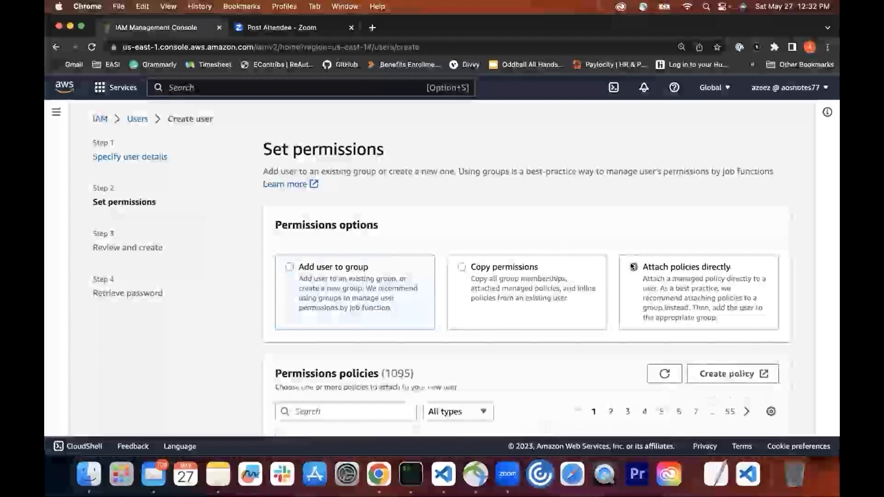
scroll(534, 312, "down", 3)
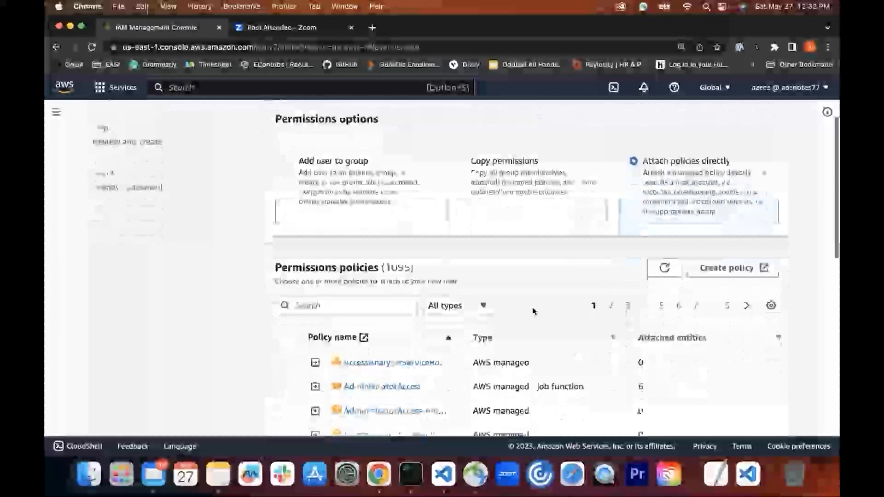
scroll(534, 312, "down", 2)
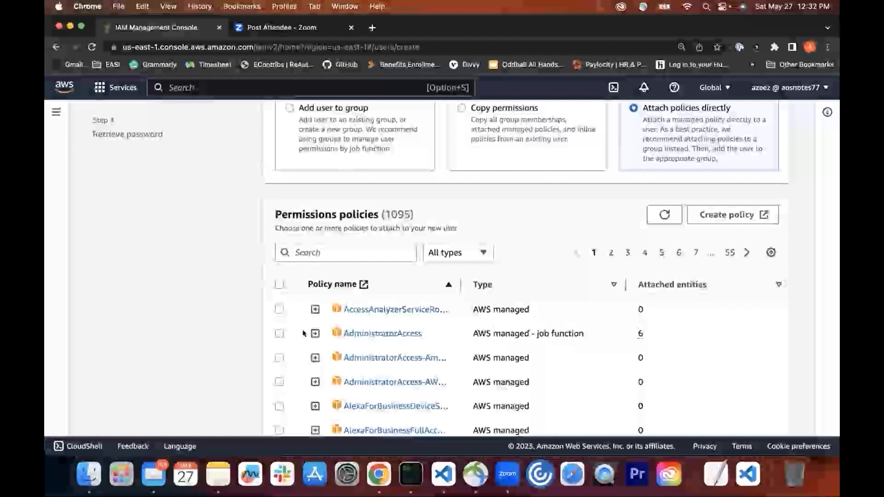
left_click(279, 334)
scroll(440, 225, "down", 2)
scroll(440, 225, "down", 10)
left_click(766, 416)
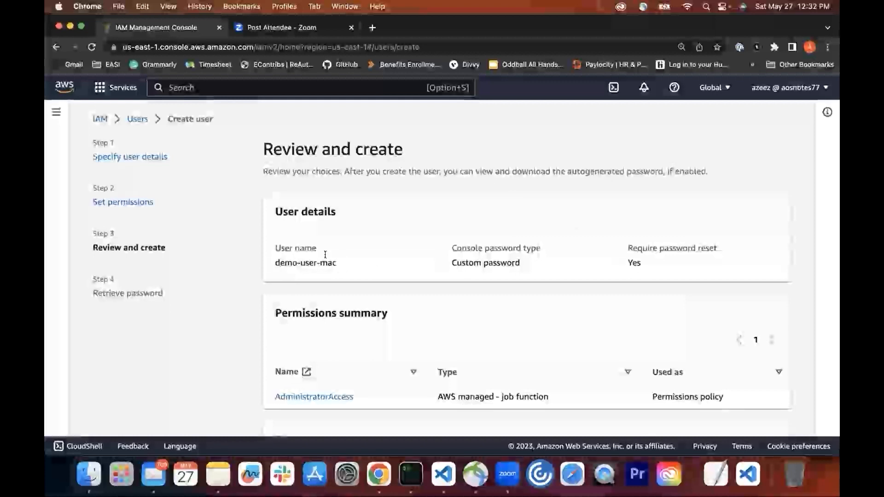
Review the settings of demo-user-mac, create the user and go to its details page.
scroll(344, 262, "down", 3)
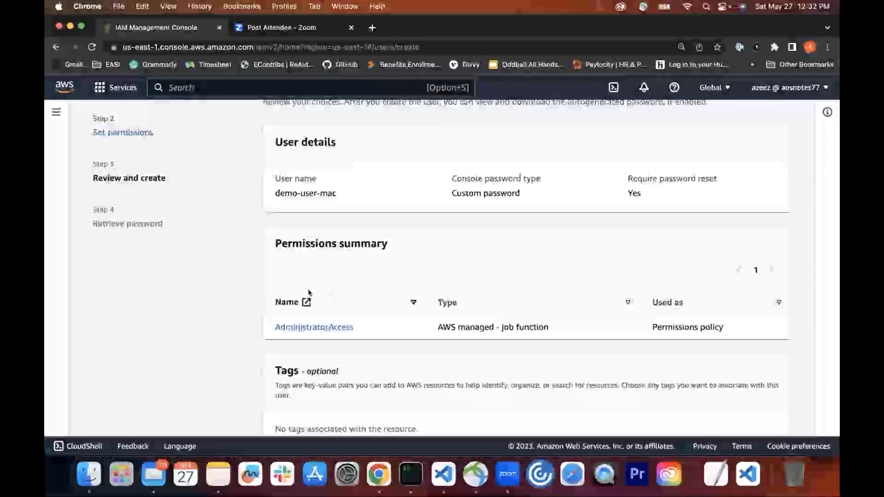
scroll(362, 297, "down", 5)
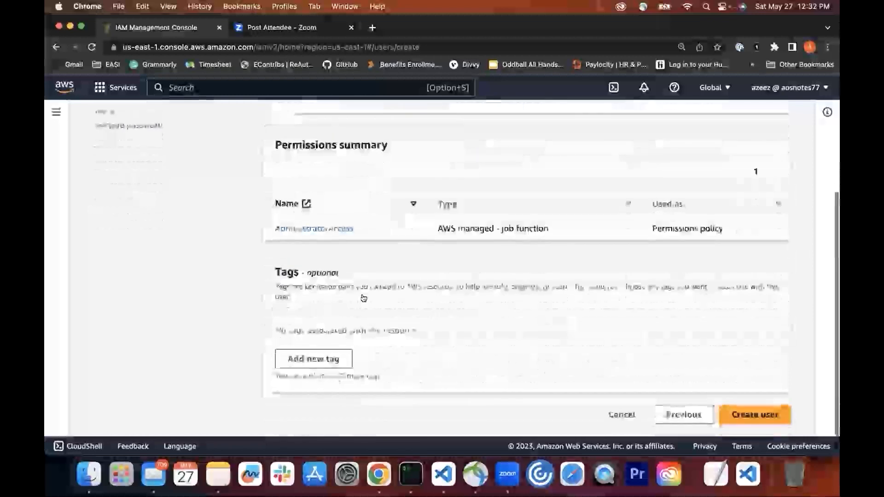
left_click(754, 417)
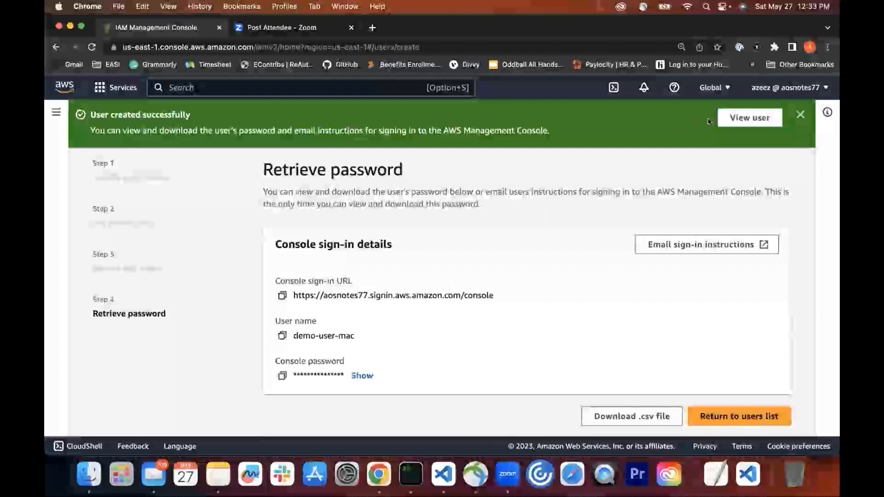
left_click(743, 118)
left_click(580, 327)
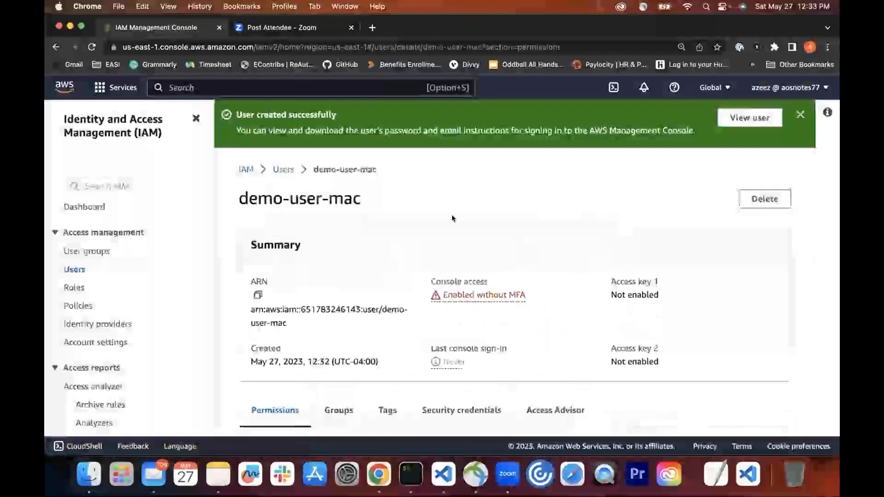
Open demo-user-mac from the IAM users list and go to the access keys section of its security credentials.
left_click(74, 269)
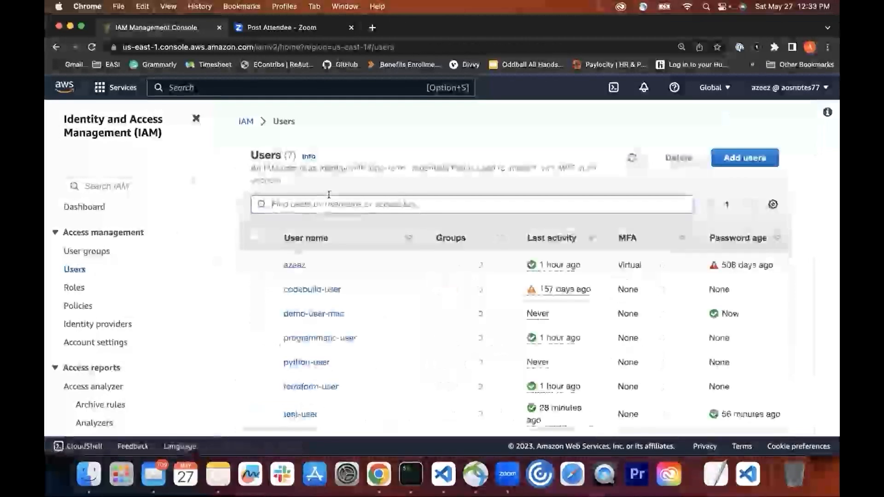
scroll(345, 243, "down", 1)
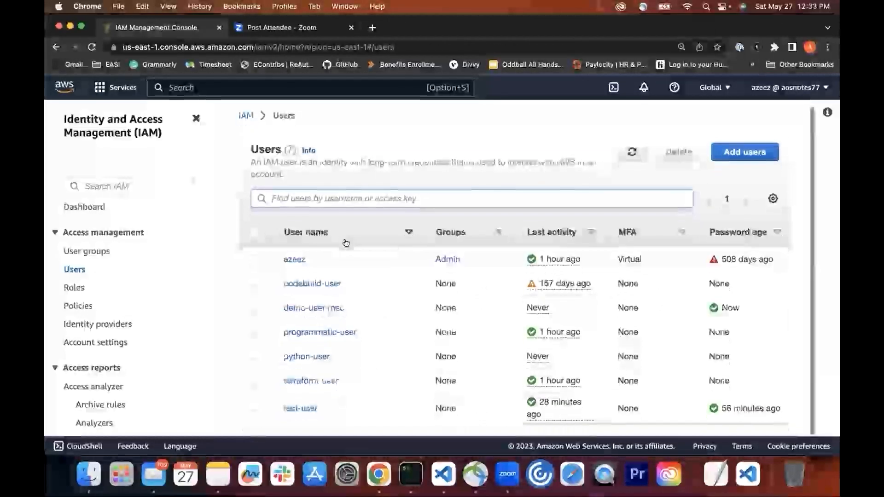
left_click(290, 308)
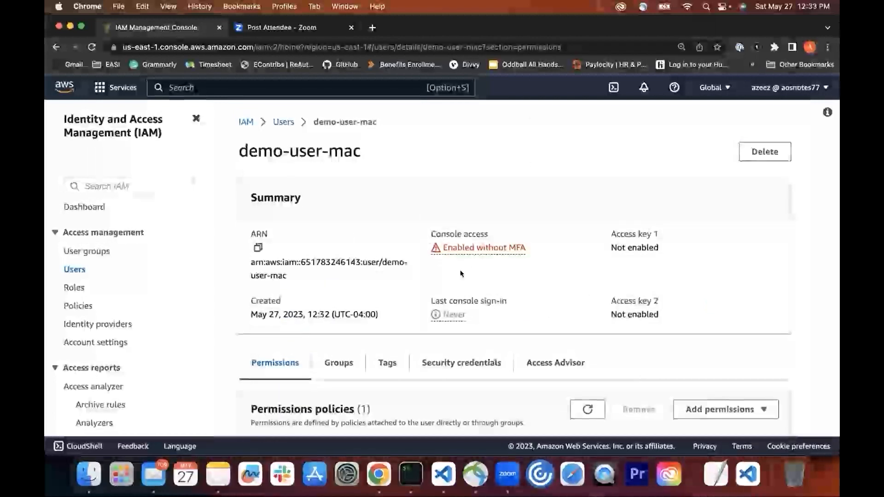
scroll(451, 327, "down", 2)
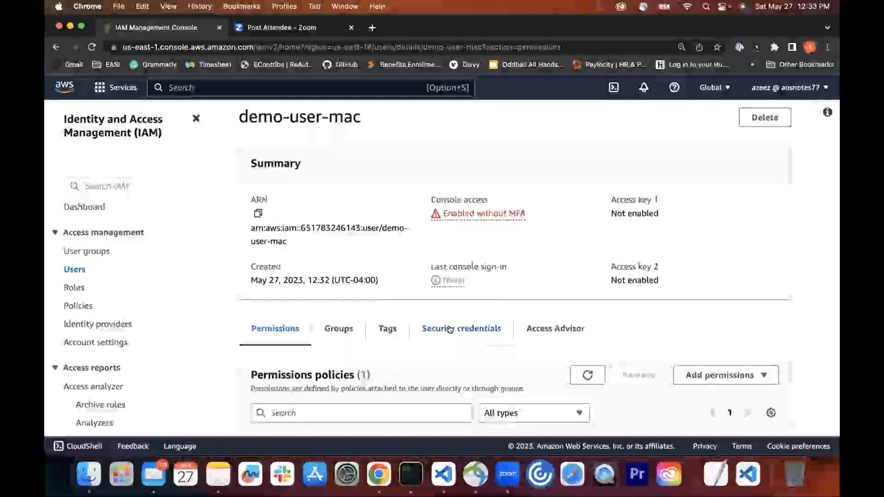
left_click(450, 329)
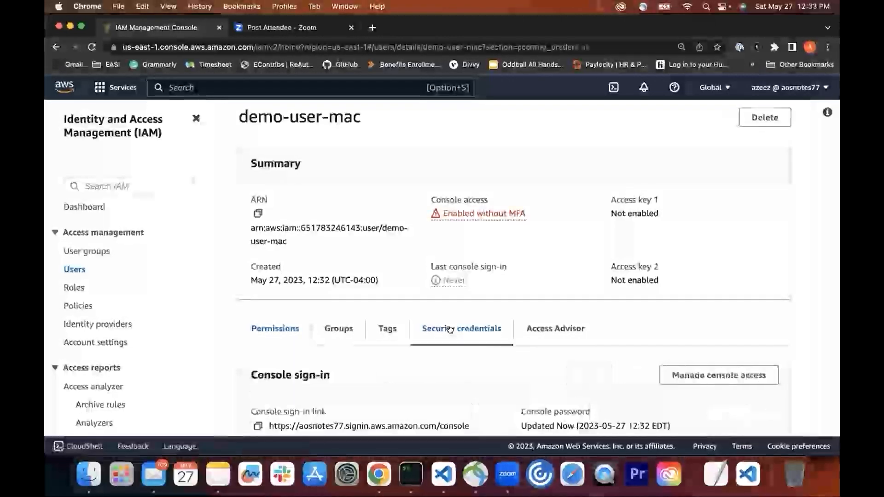
scroll(531, 216, "down", 3)
scroll(533, 219, "down", 10)
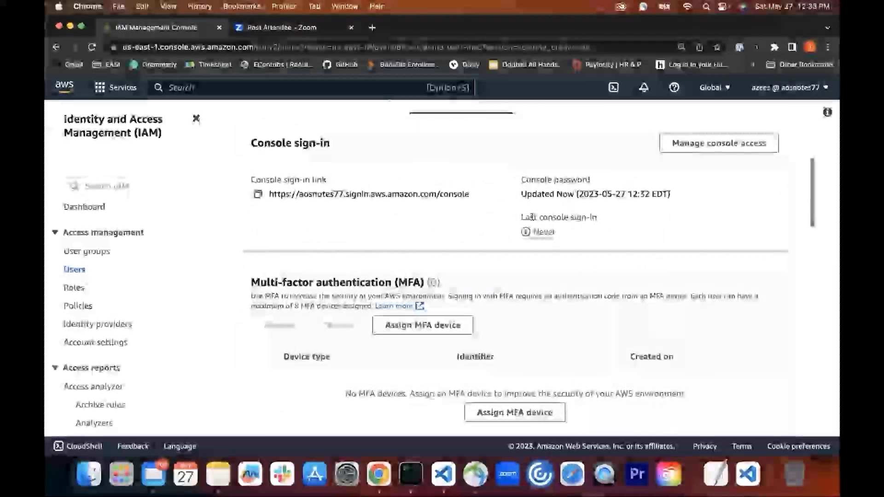
scroll(534, 219, "down", 3)
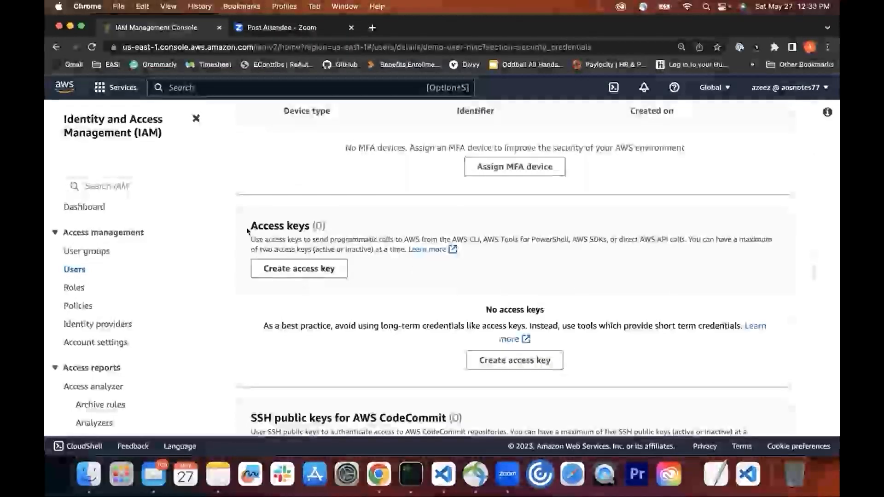
Create an access key for the Command Line Interface (CLI) use case, acknowledging the recommendation and leaving the description tag empty.
left_click(291, 270)
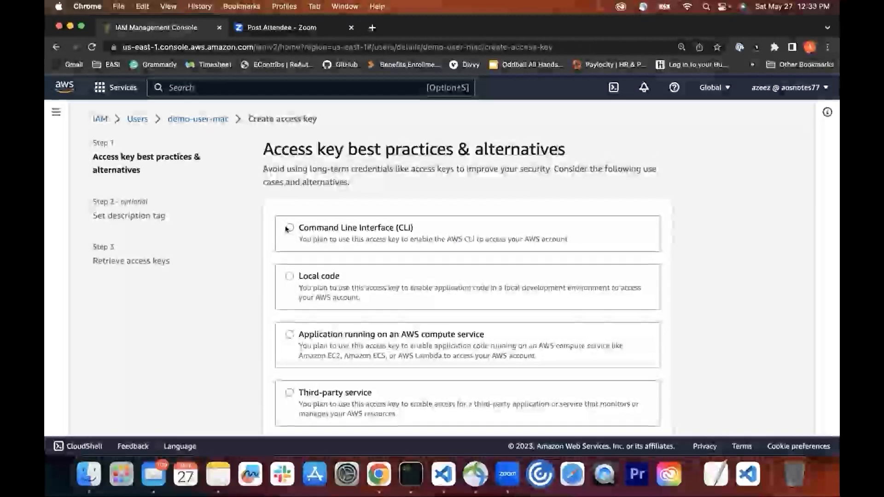
left_click(288, 228)
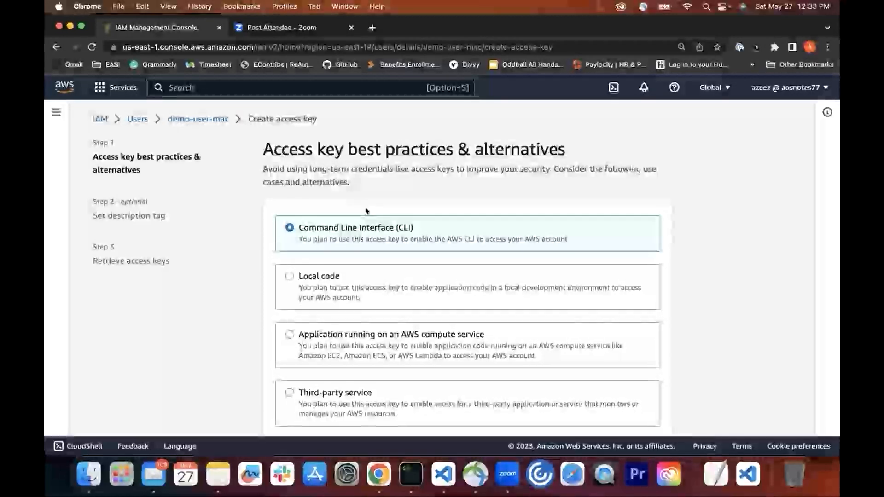
scroll(366, 210, "down", 5)
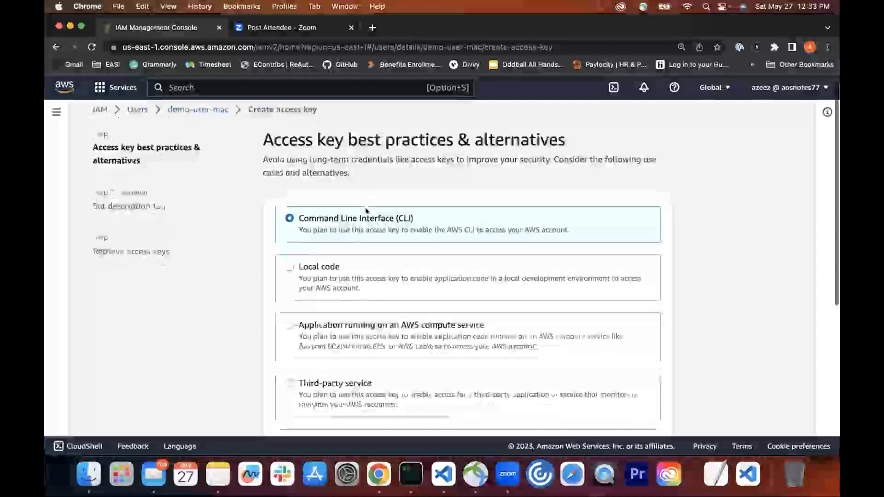
scroll(366, 208, "down", 3)
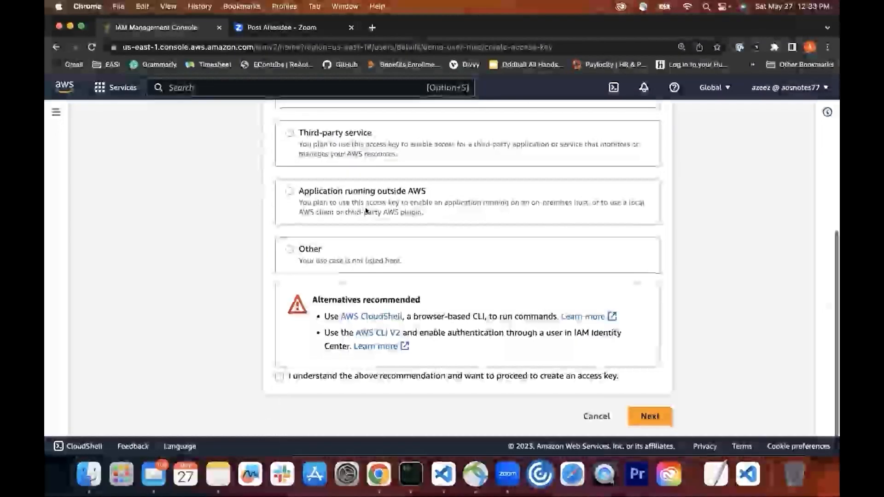
left_click(279, 376)
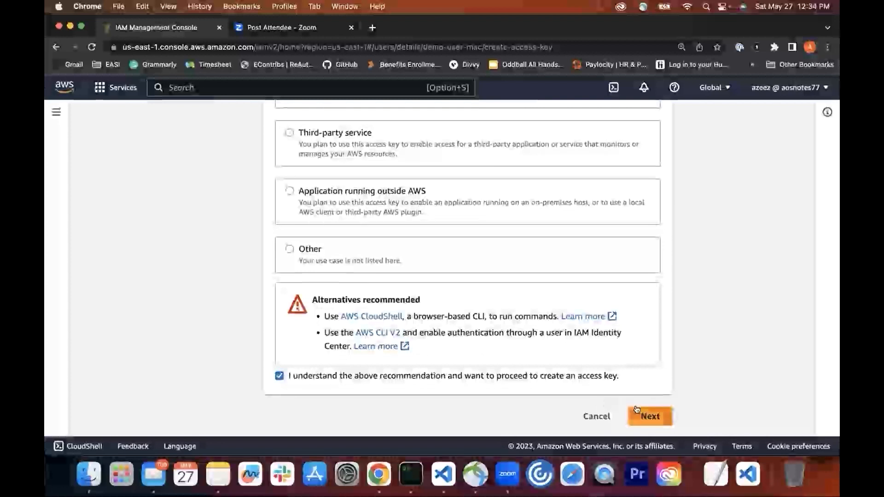
left_click(649, 414)
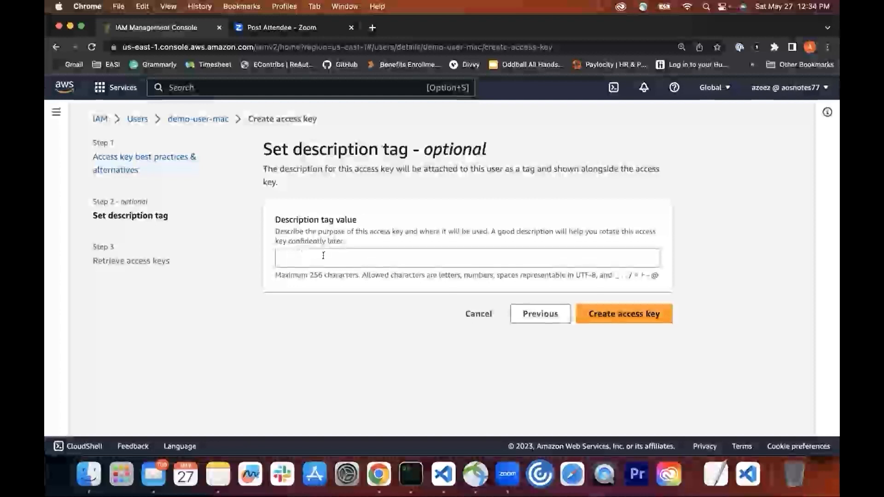
left_click(623, 314)
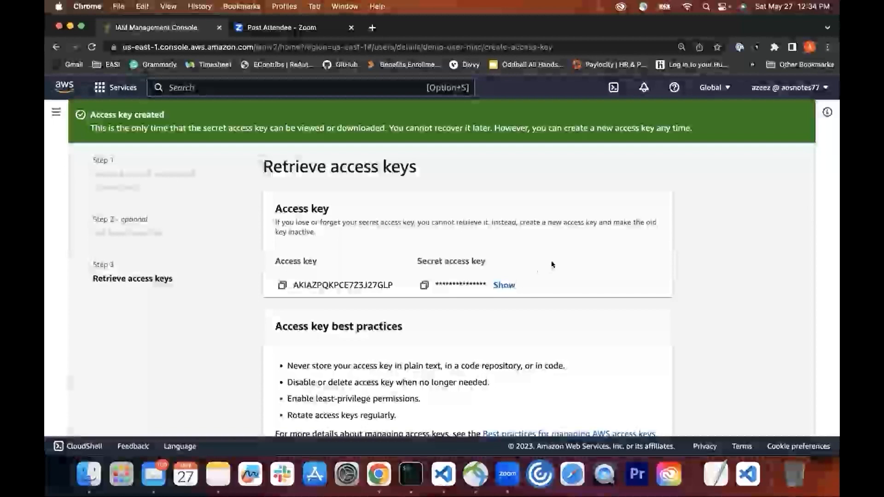
Download the new access key of demo-user-mac as a .csv file.
scroll(551, 260, "down", 3)
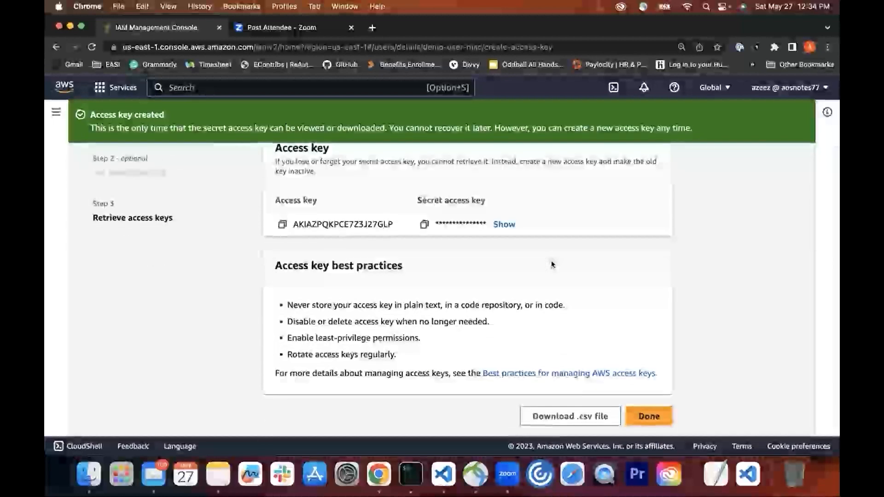
scroll(553, 264, "up", 3)
scroll(552, 264, "down", 3)
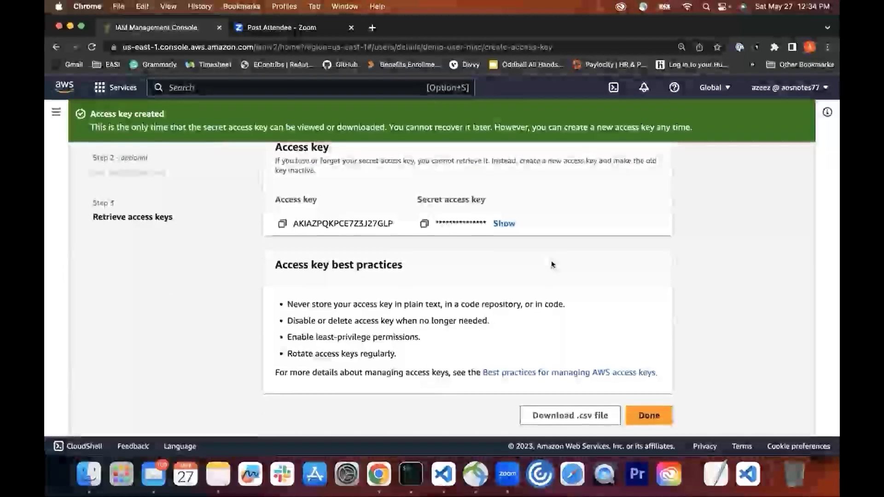
left_click(551, 412)
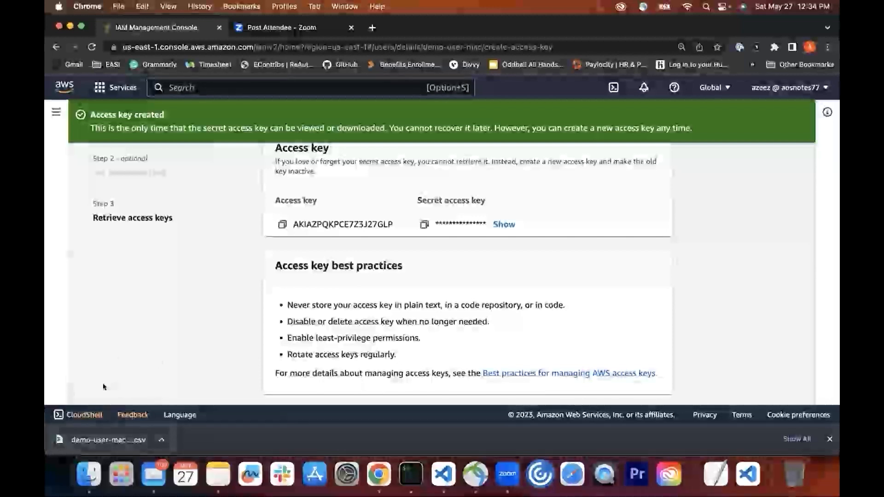
Show the downloaded demo-user-mac_accessKeys.csv in Finder, open it in Excel and widen columns A and B to read the key fields.
right_click(111, 439)
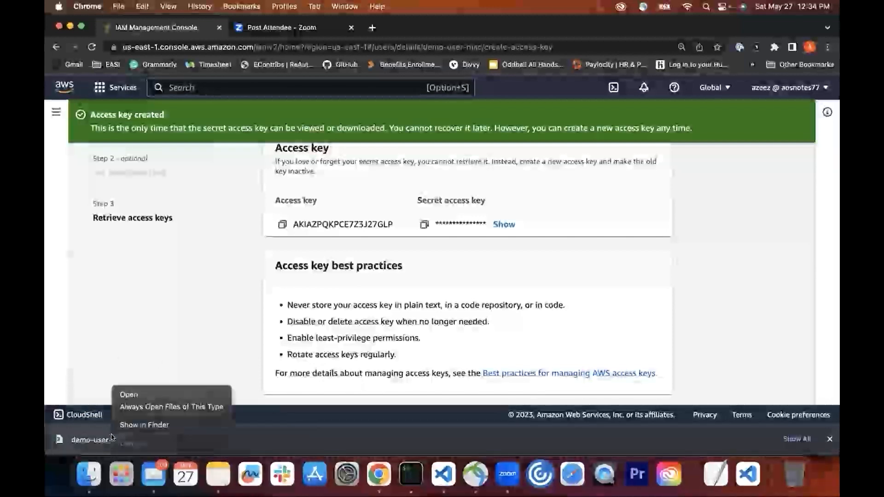
left_click(131, 424)
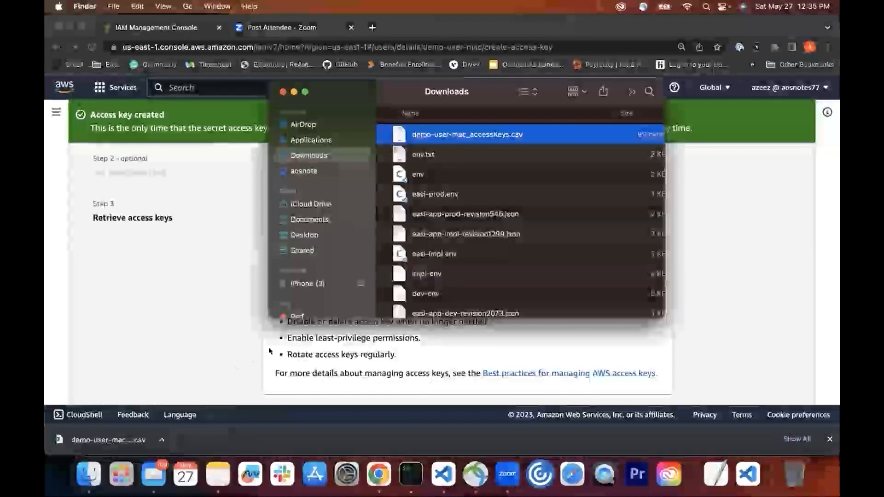
double_click(437, 139)
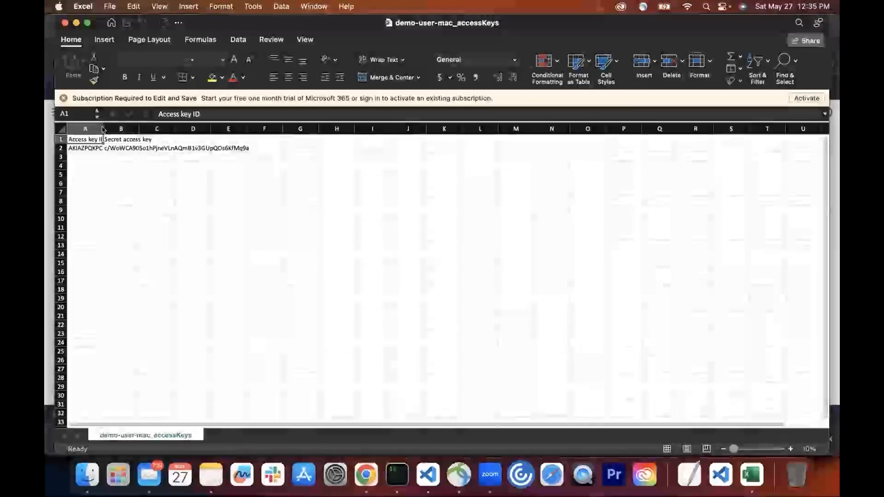
left_click_drag(92, 130, 127, 135)
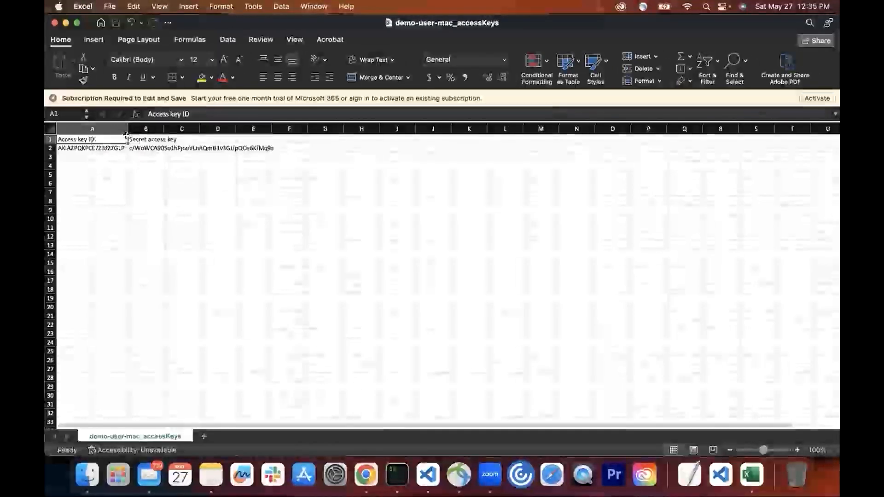
double_click(164, 129)
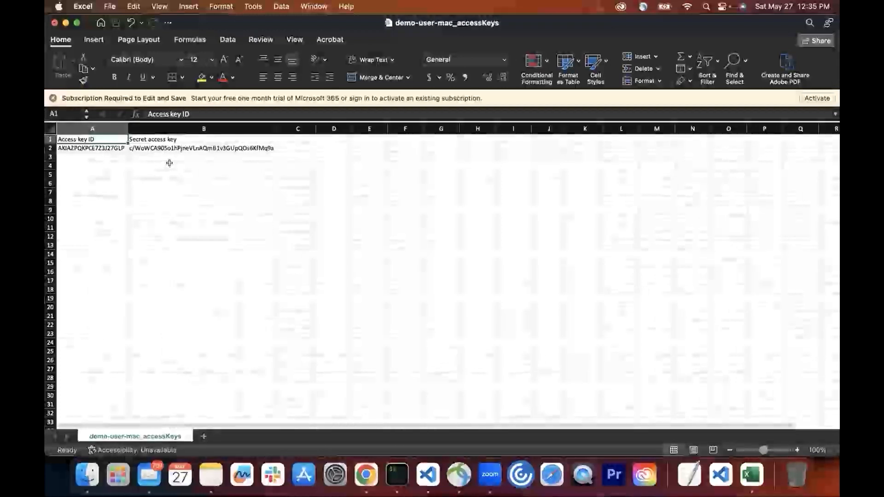
Put away the access key spreadsheet and close the Finder Downloads window to return to the AWS console.
left_click(55, 22)
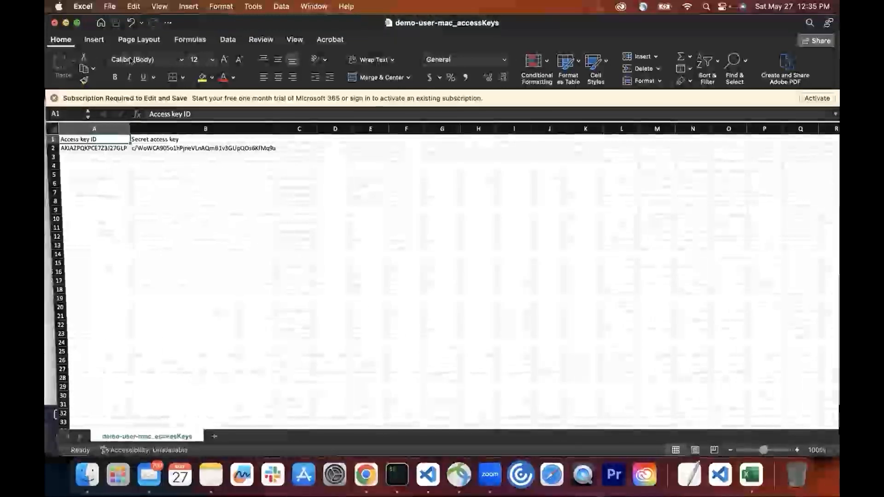
left_click(134, 36)
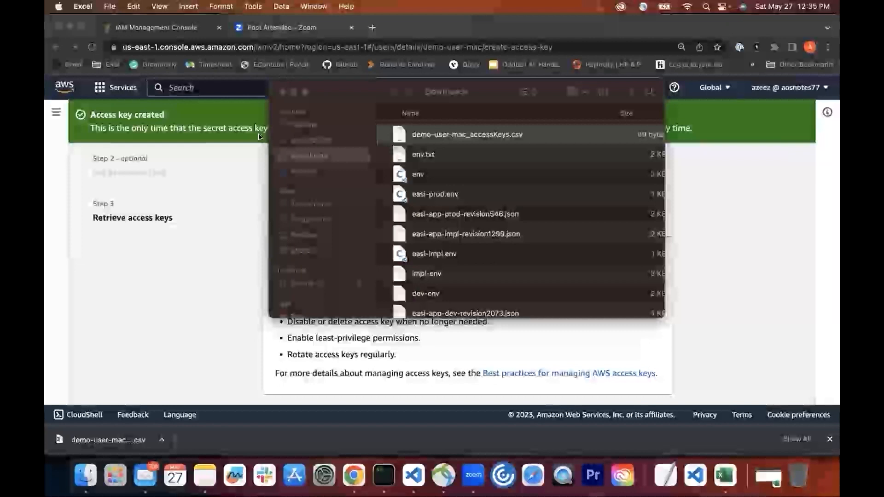
left_click(272, 95)
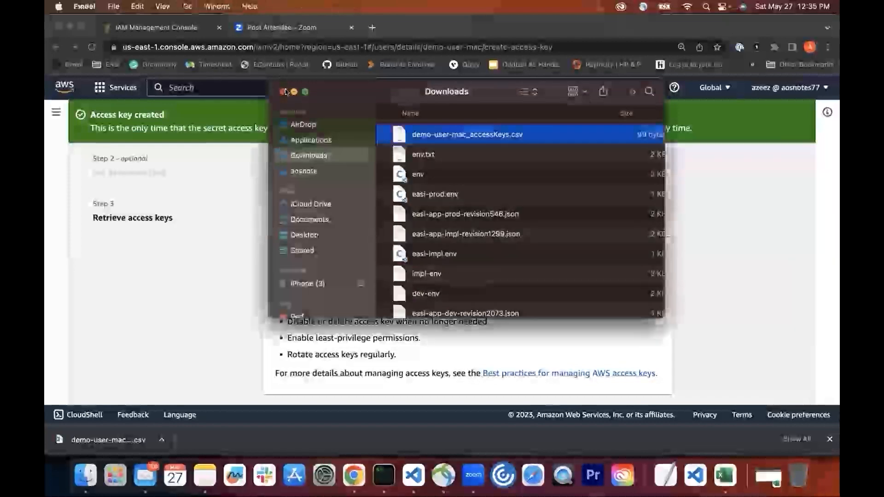
left_click(283, 92)
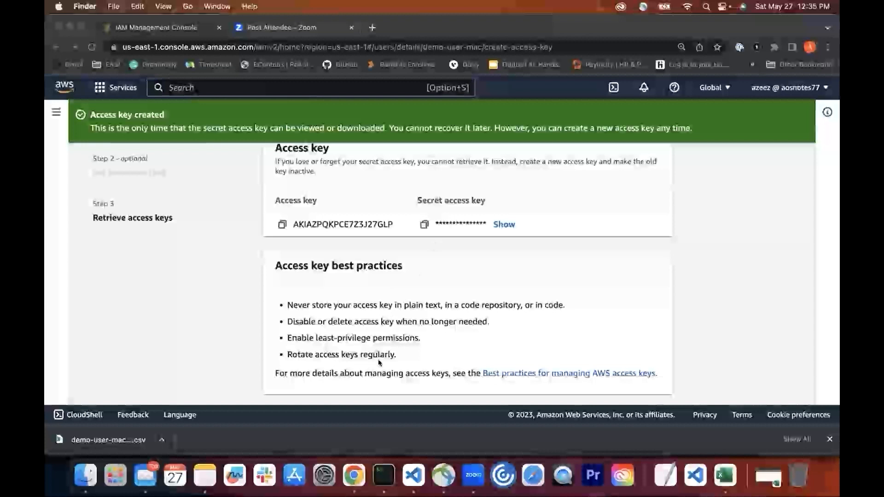
Switch to iTerm2, close the terminal session in the .aws folder and open a fresh one at the home directory.
key("super+Tab")
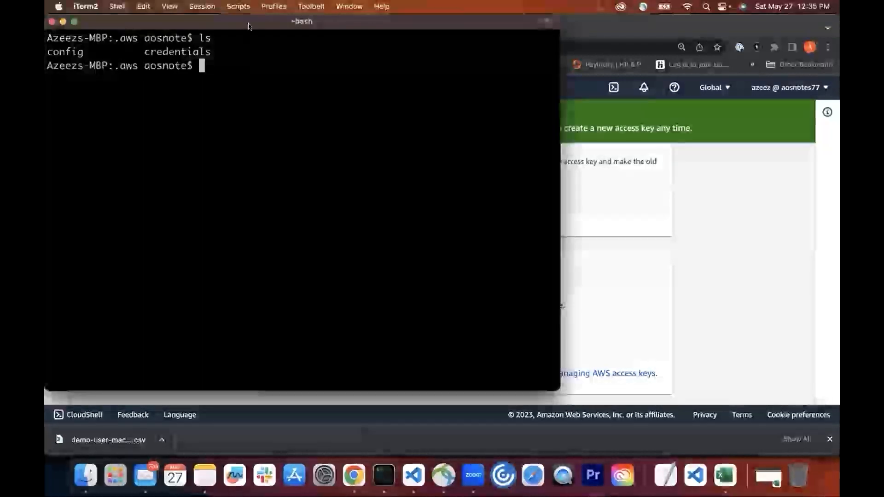
left_click_drag(248, 26, 283, 40)
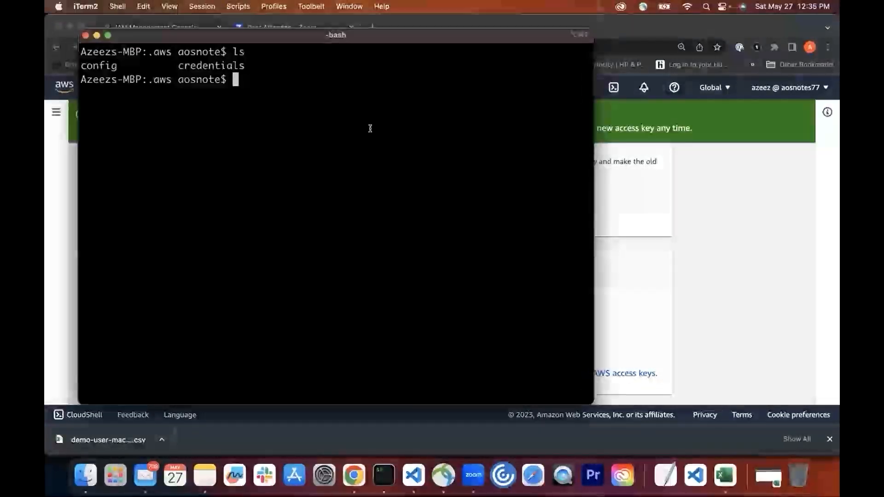
left_click(85, 35)
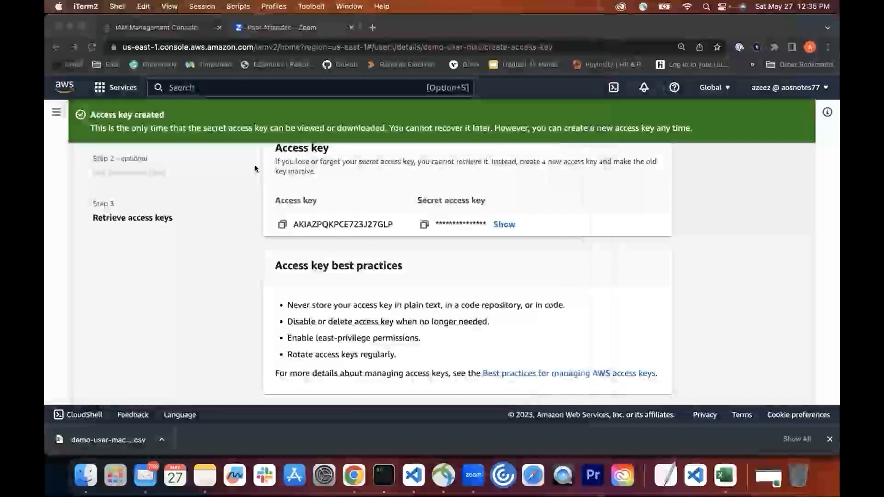
left_click(384, 470)
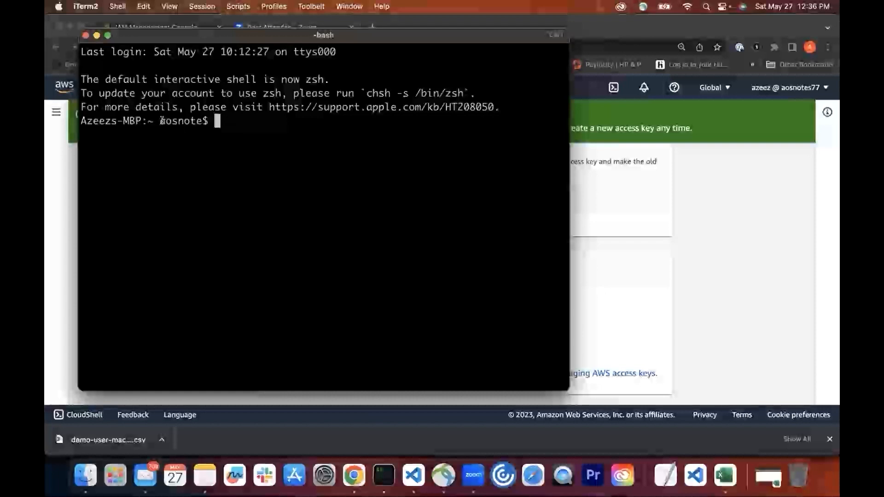
left_click_drag(160, 120, 193, 117)
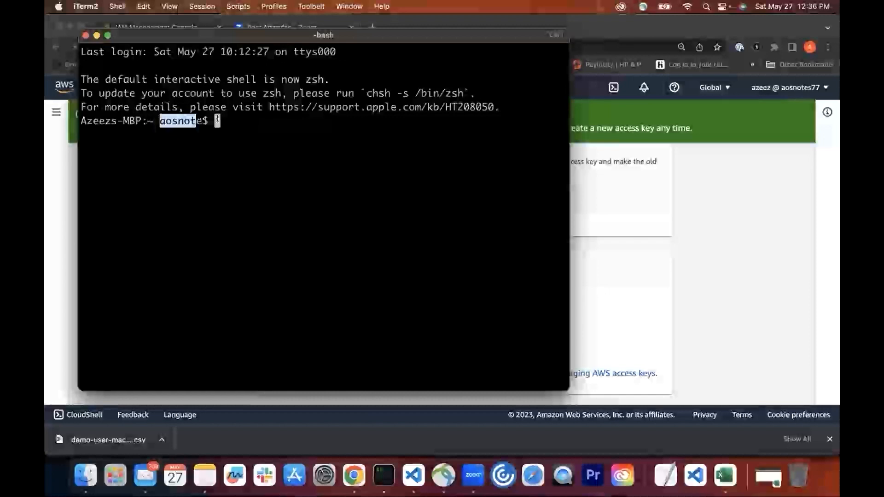
Print the current working directory in the terminal with pwd.
left_click(232, 120)
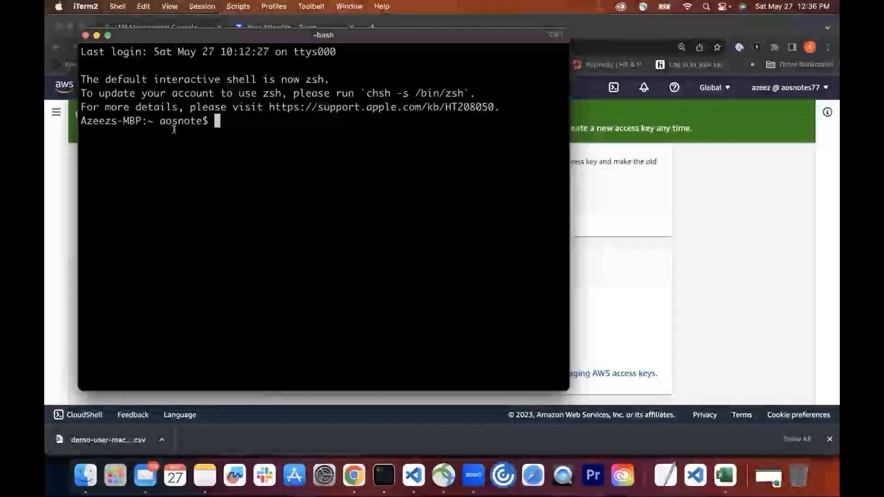
left_click_drag(155, 120, 149, 120)
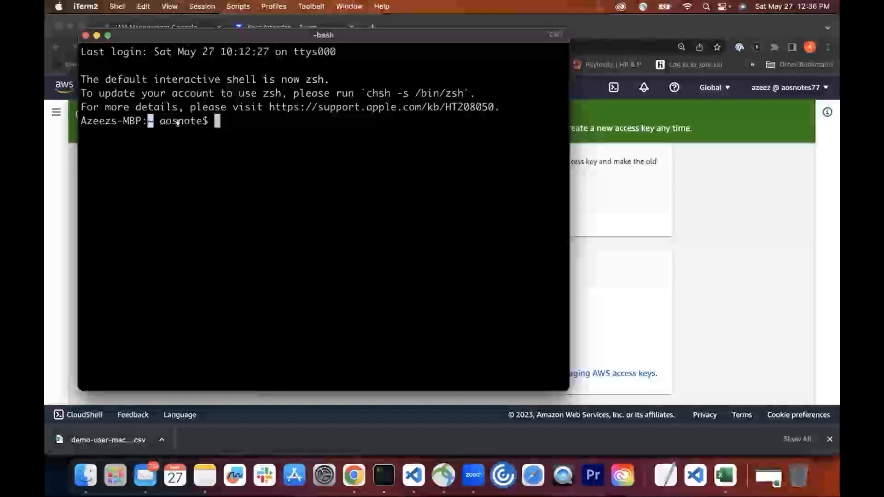
left_click(236, 121)
type("pwd")
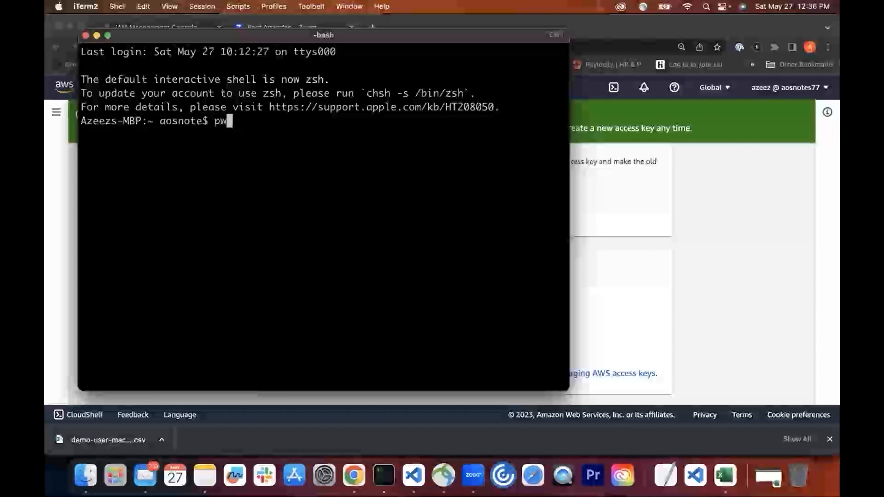
key("Return")
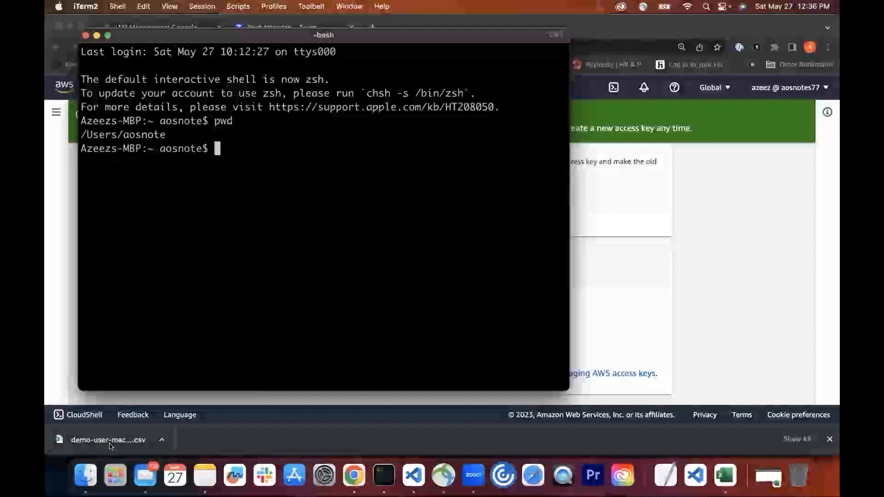
Switch to Finder, show the contents of the user's home folder and move the window aside so the terminal's pwd output stays readable.
left_click(86, 475)
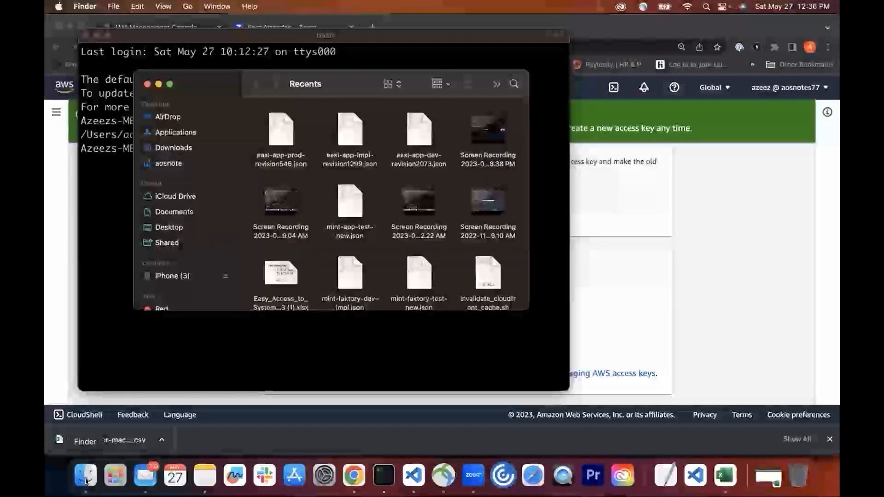
left_click_drag(357, 86, 517, 74)
scroll(371, 159, "down", 2)
scroll(369, 159, "down", 3)
scroll(369, 159, "up", 4)
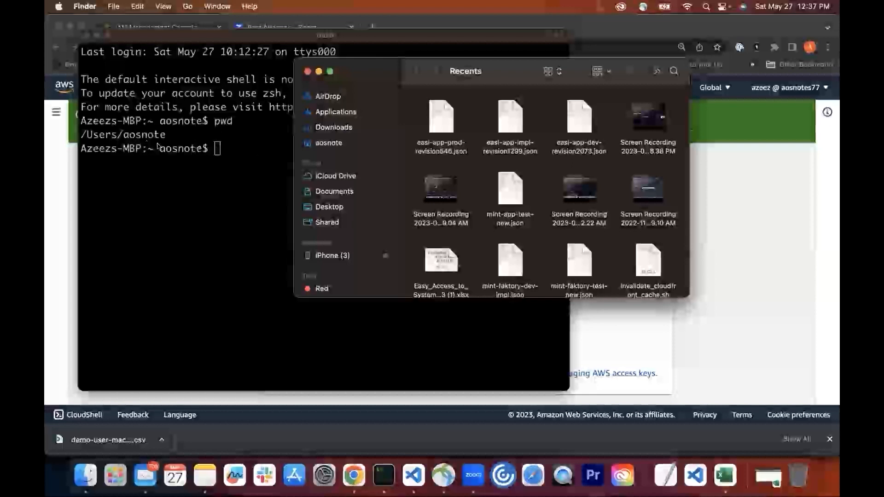
left_click(327, 143)
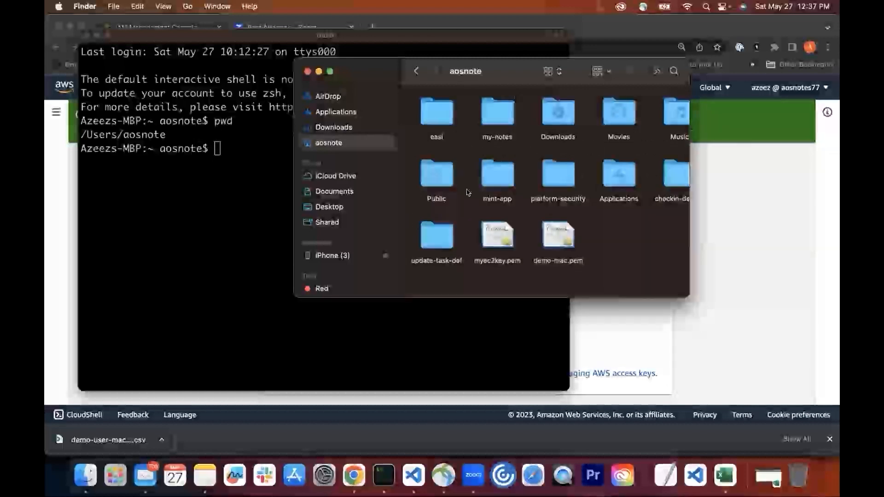
left_click_drag(504, 76, 591, 75)
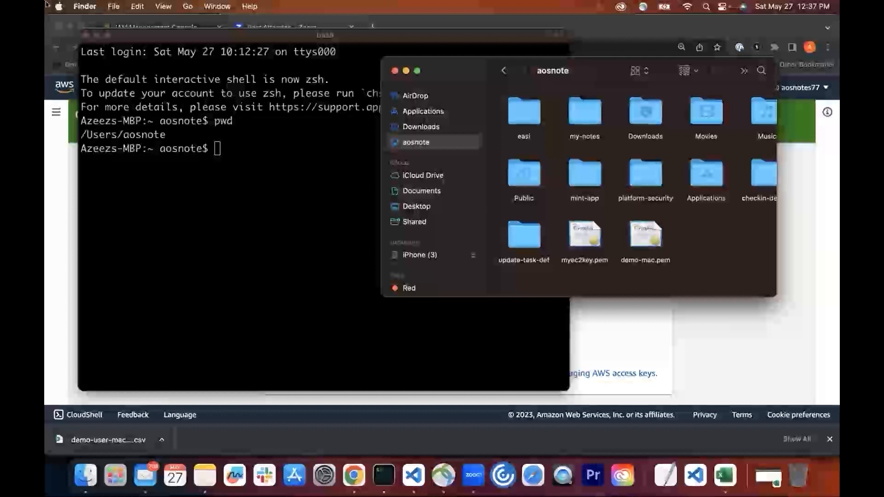
left_click(112, 6)
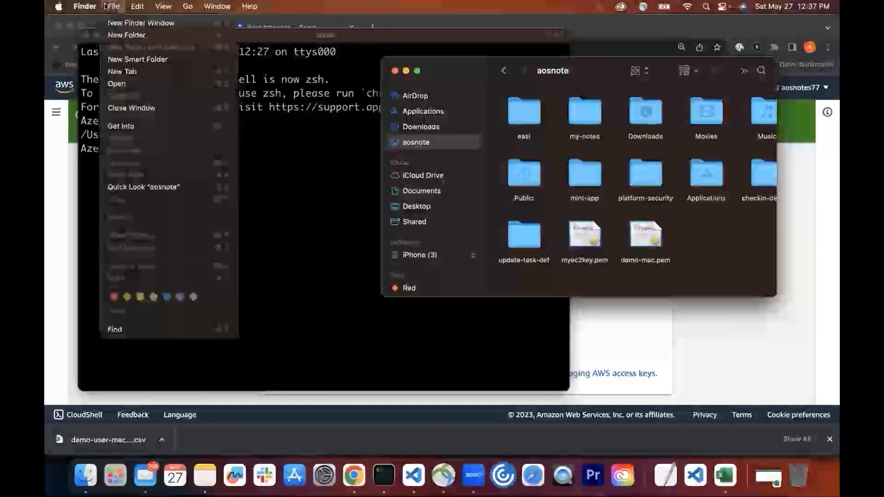
mouse_move(58, 6)
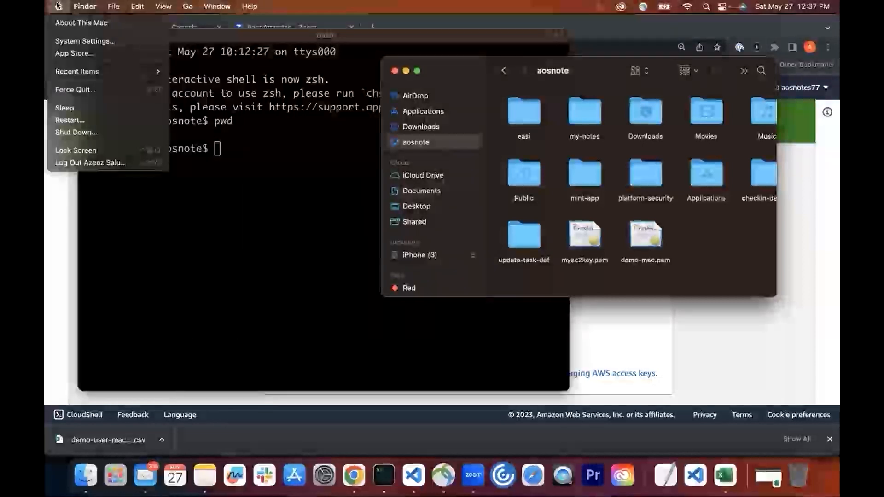
left_click_drag(452, 63, 474, 103)
left_click(171, 52)
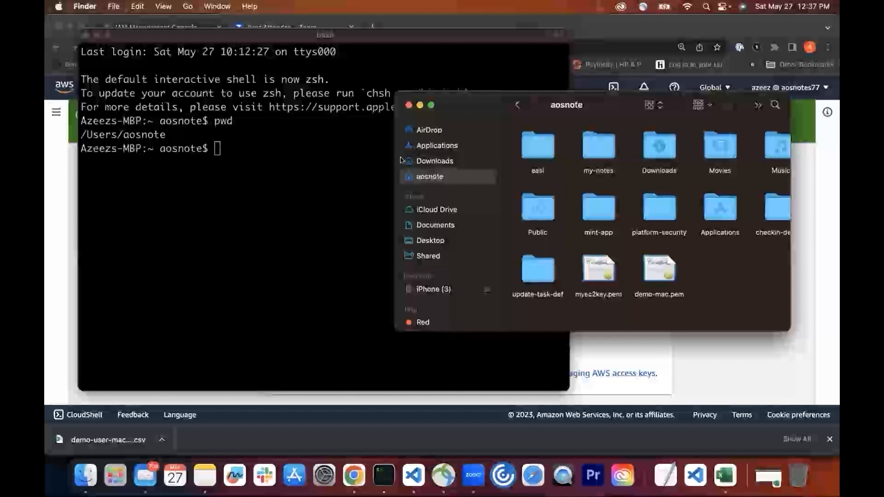
Go to the Home location in Finder and reposition its window beside the terminal output.
left_click(162, 6)
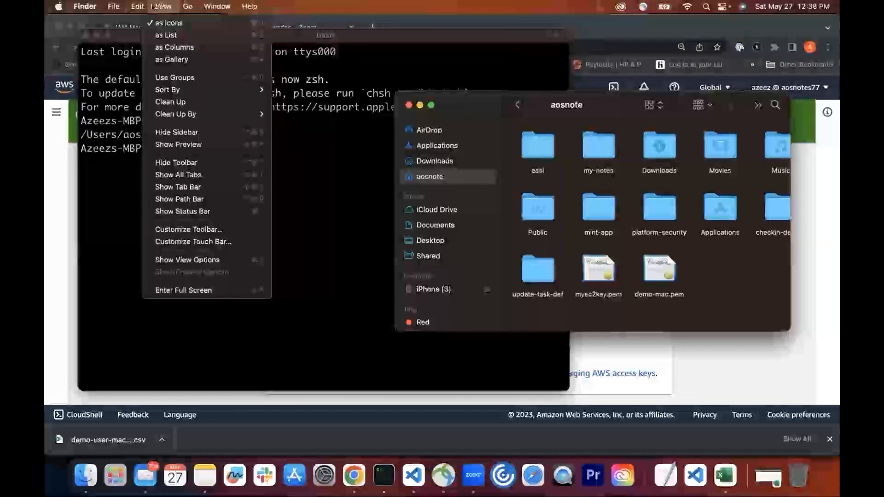
mouse_move(184, 6)
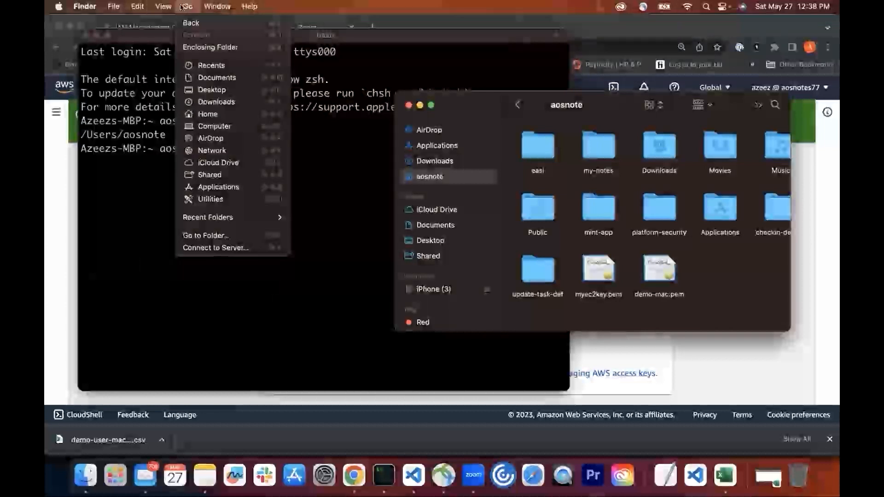
left_click(208, 113)
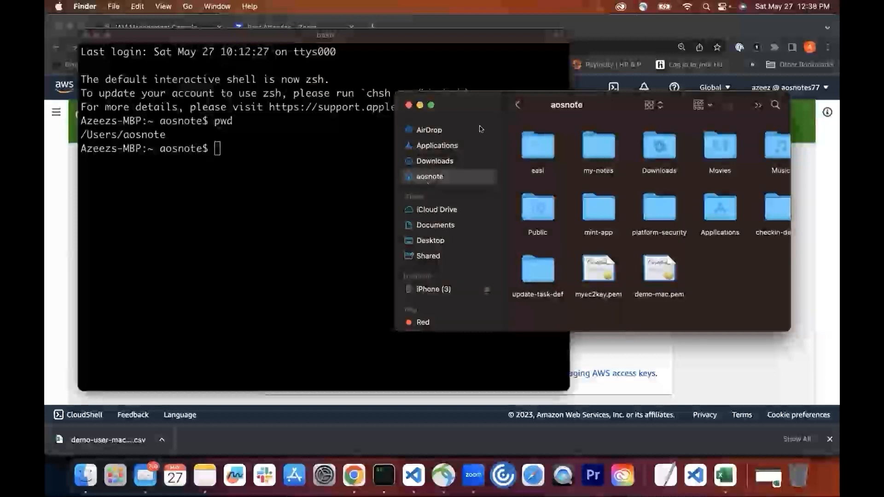
left_click_drag(477, 104, 520, 92)
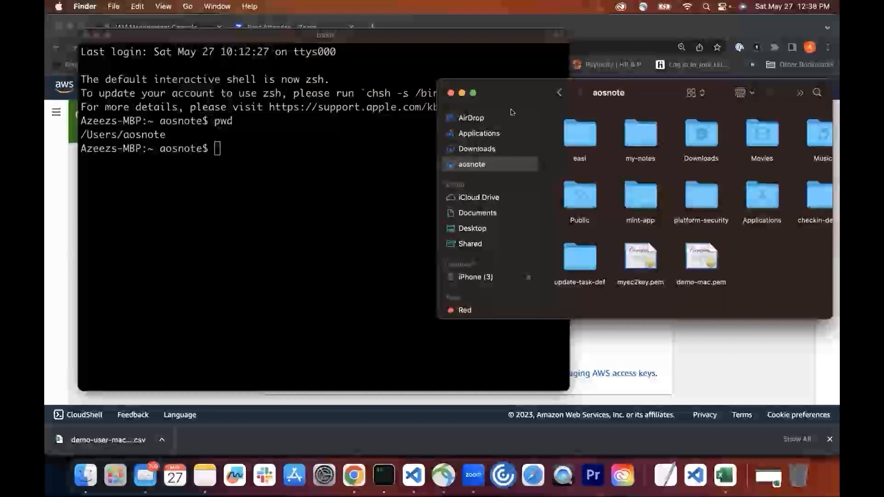
left_click_drag(510, 99, 516, 91)
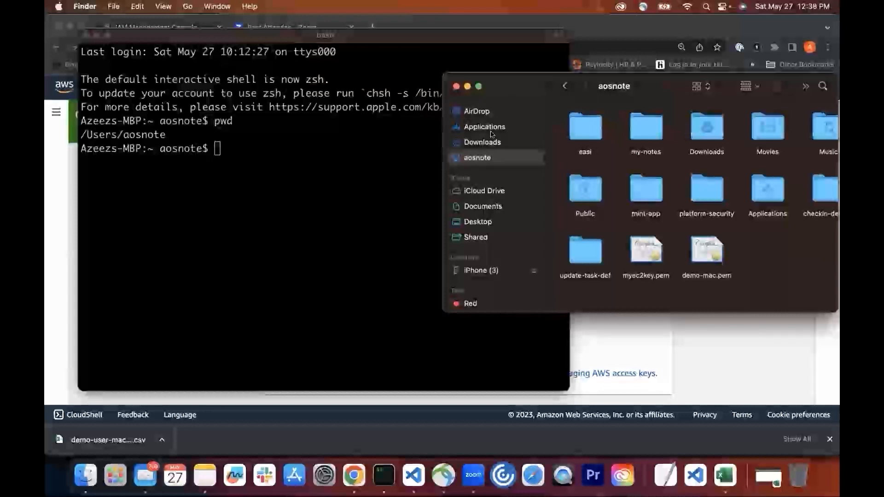
left_click_drag(510, 87, 441, 89)
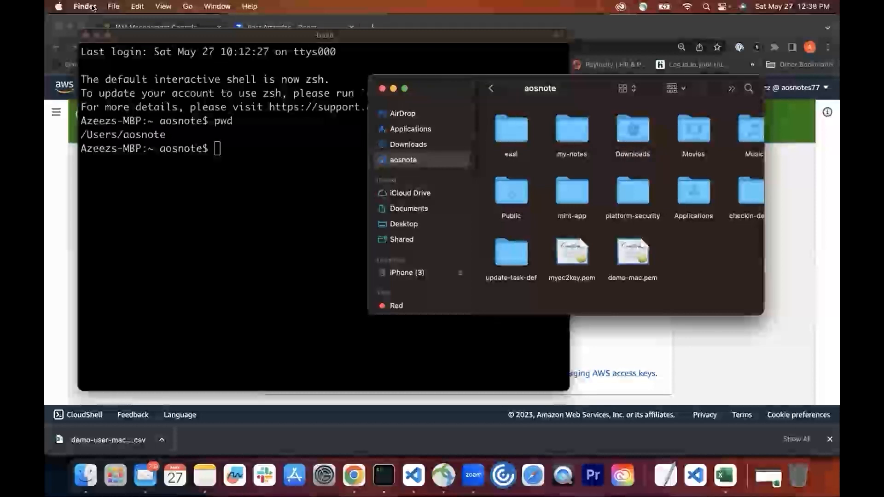
left_click(71, 5)
mouse_move(52, 7)
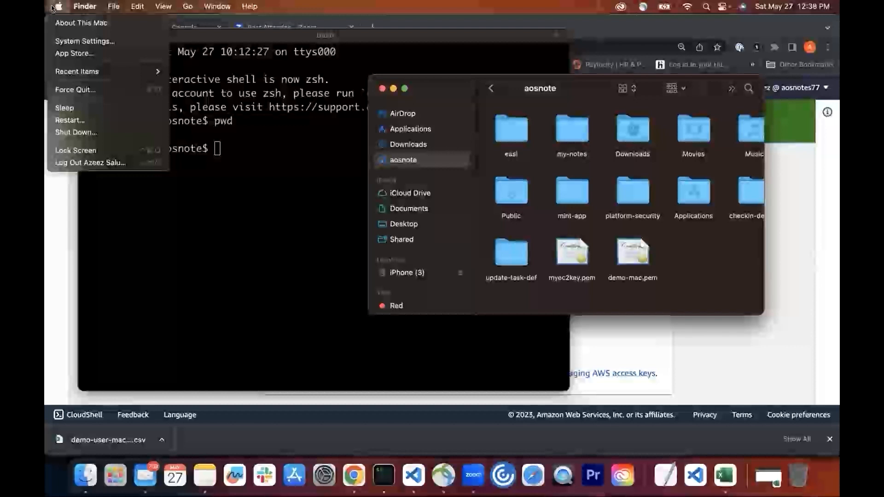
left_click(432, 97)
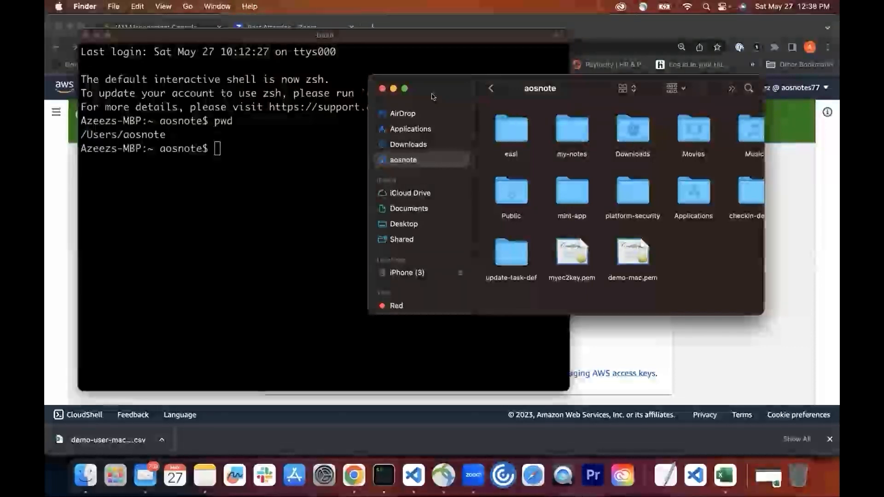
left_click_drag(384, 93, 363, 93)
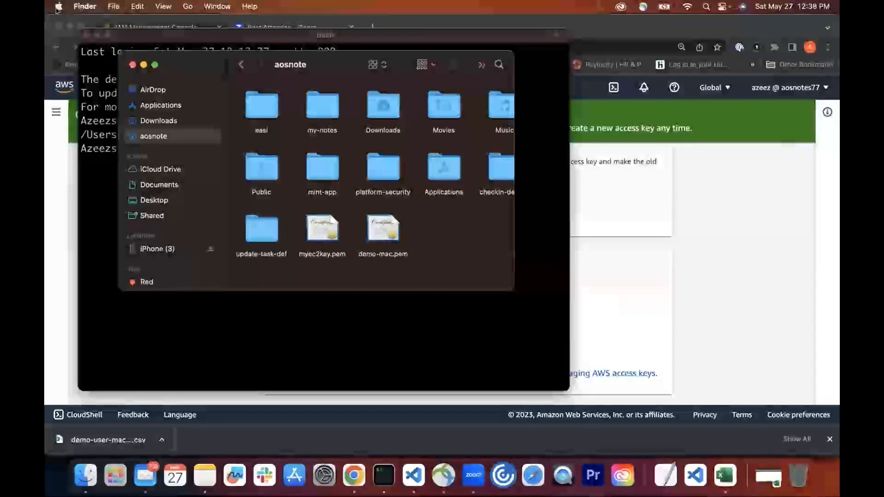
left_click(84, 7)
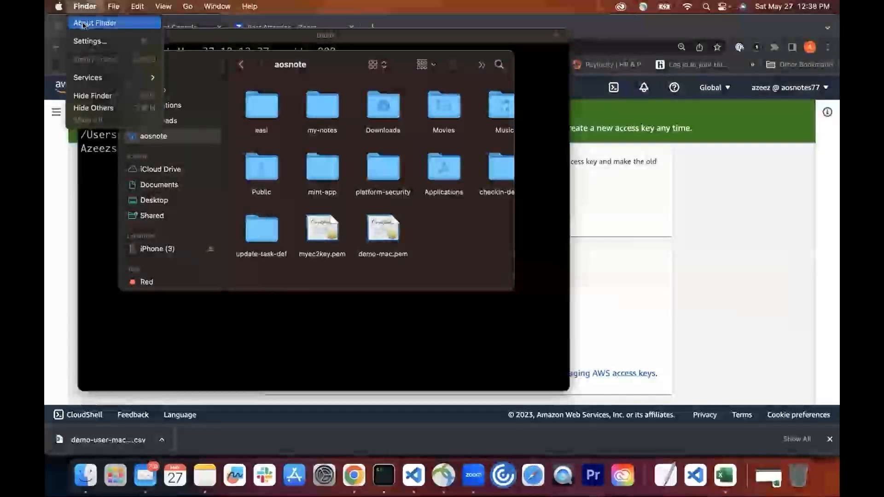
left_click(83, 6)
left_click(79, 6)
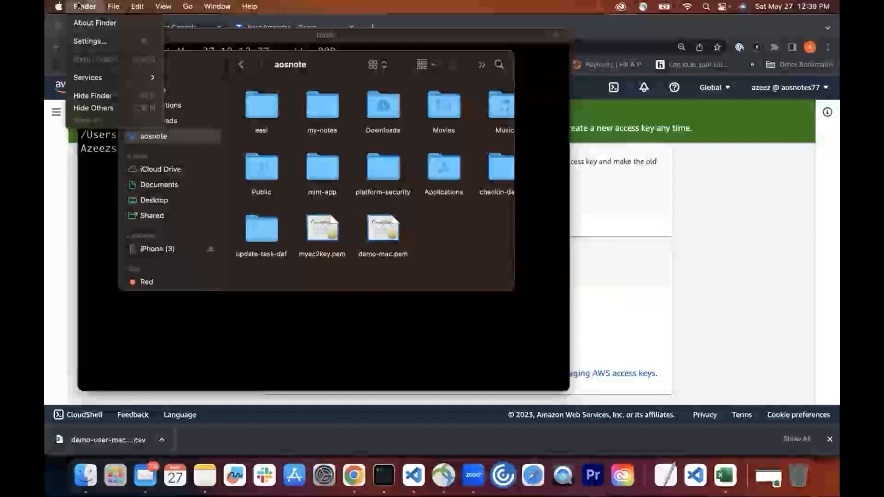
mouse_move(138, 6)
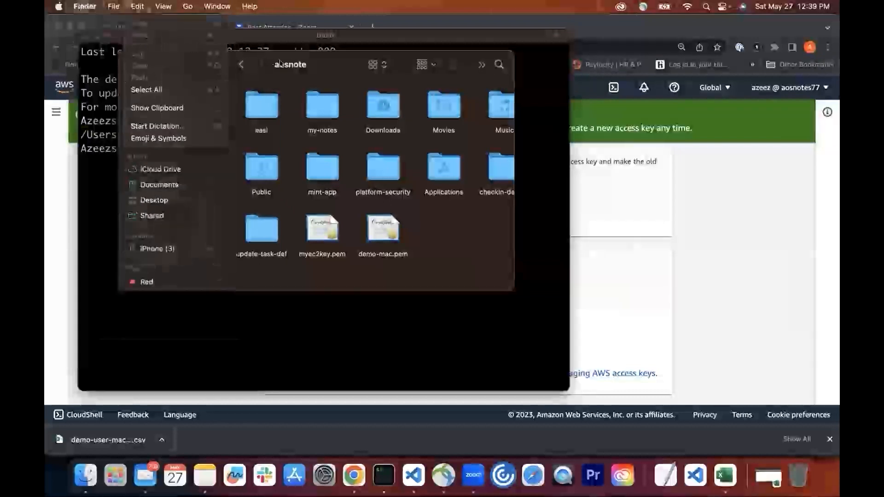
left_click(339, 67)
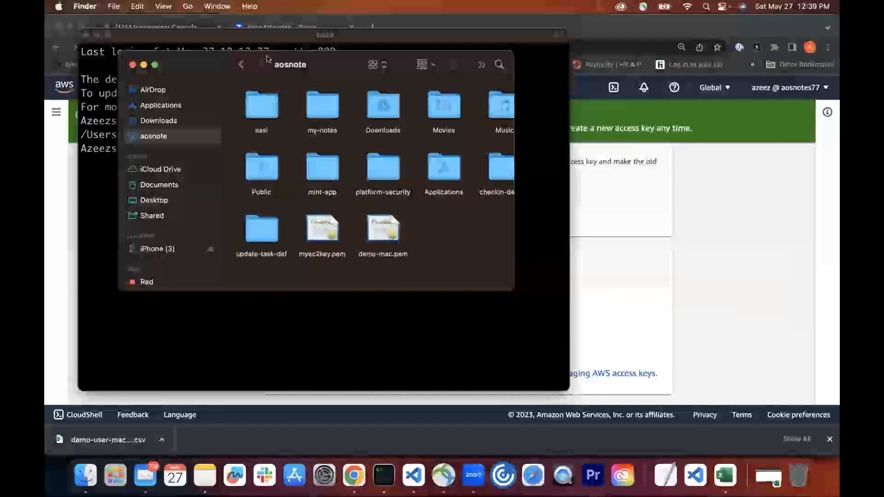
Examine which items Finder's settings show in the sidebar, including the home folder, and close the settings again.
left_click(79, 7)
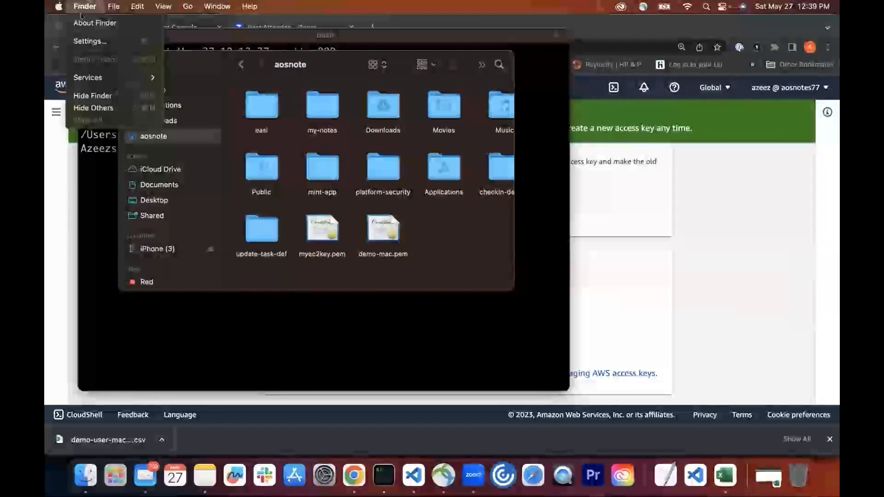
left_click(84, 41)
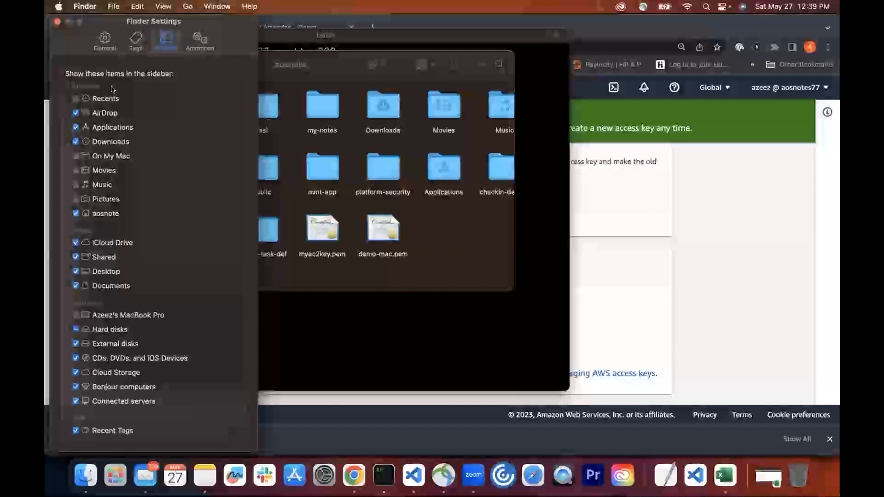
left_click(57, 22)
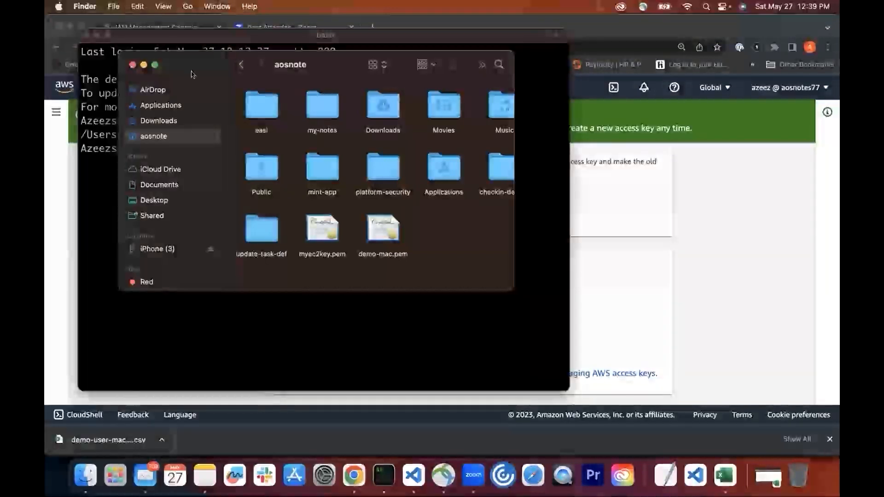
double_click(325, 69)
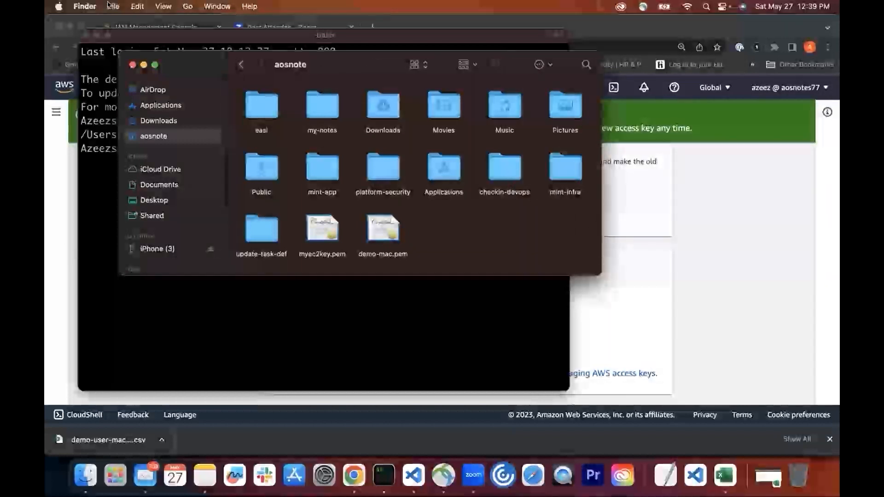
left_click(85, 6)
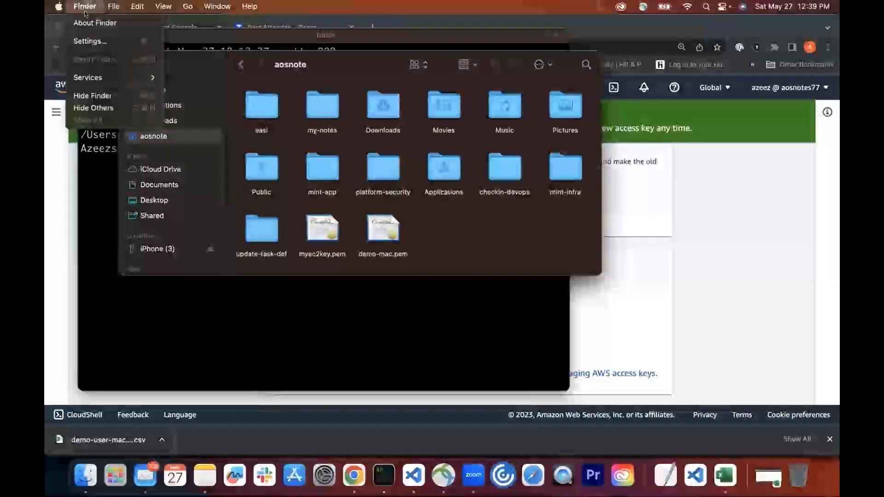
left_click(99, 42)
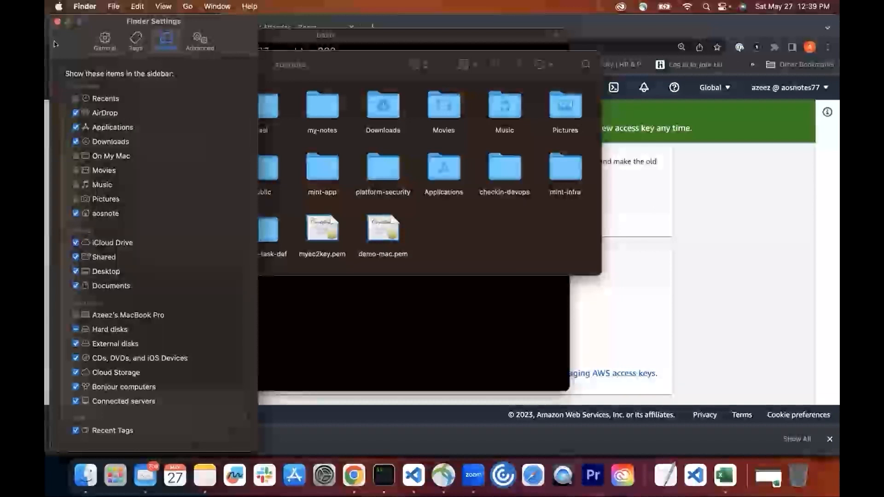
left_click(56, 22)
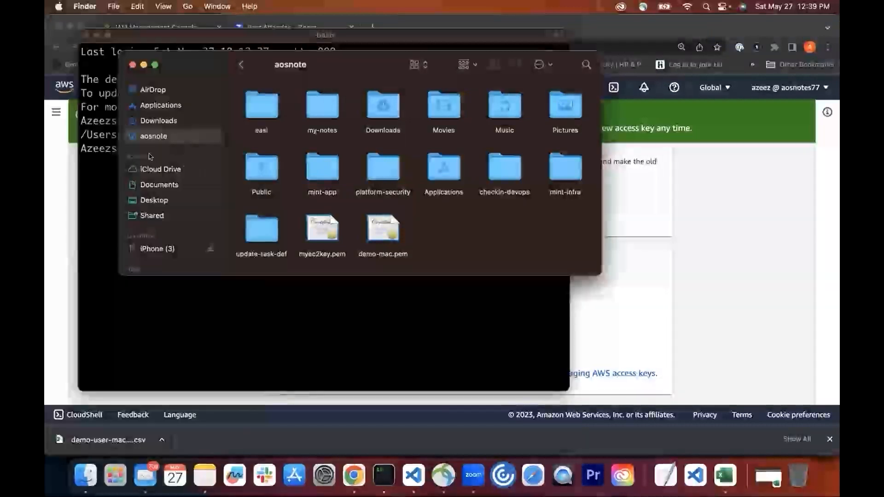
Reopen Finder at the home folder in a fresh window placed beside the terminal, and return to iTerm2.
left_click(133, 65)
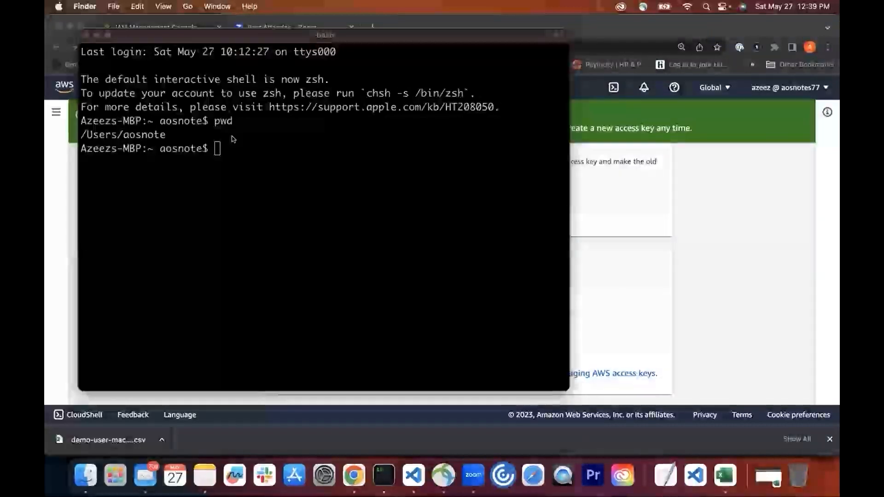
left_click(86, 472)
left_click(336, 150)
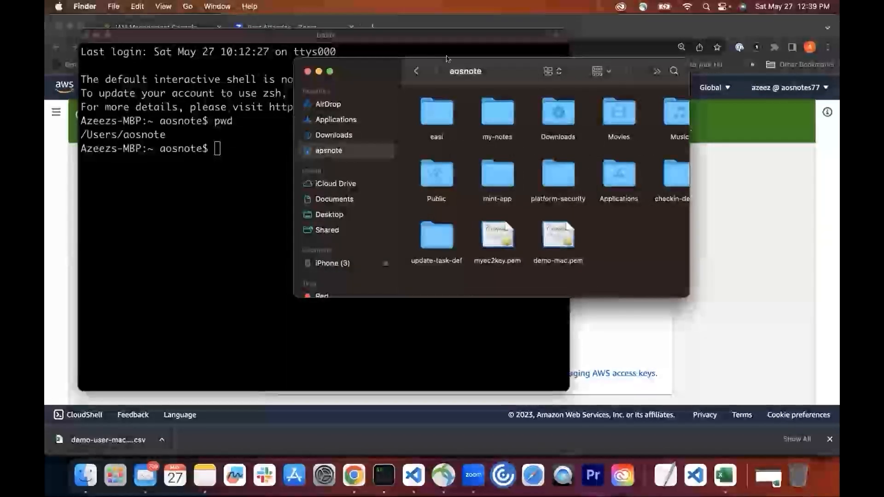
left_click_drag(446, 58, 665, 65)
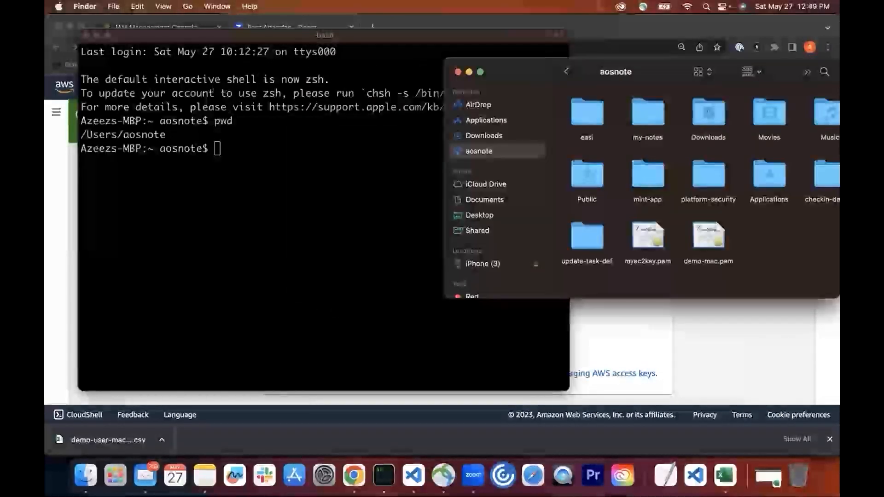
left_click(156, 150)
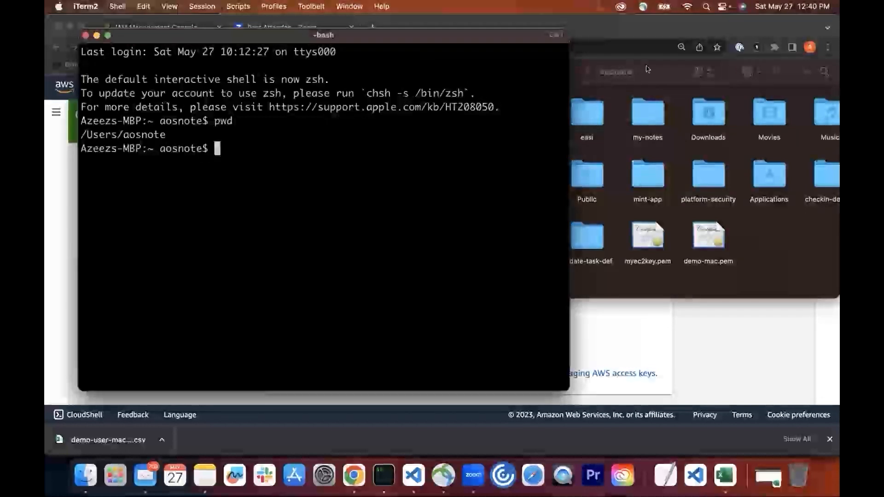
Place the Finder home folder window beside the terminal and list the home directory's contents with ls for comparison.
left_click(601, 80)
left_click(486, 154)
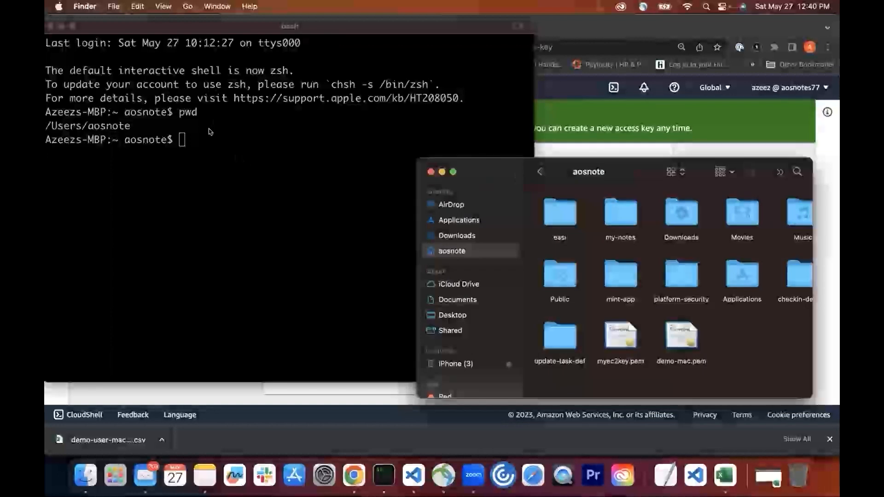
left_click(210, 132)
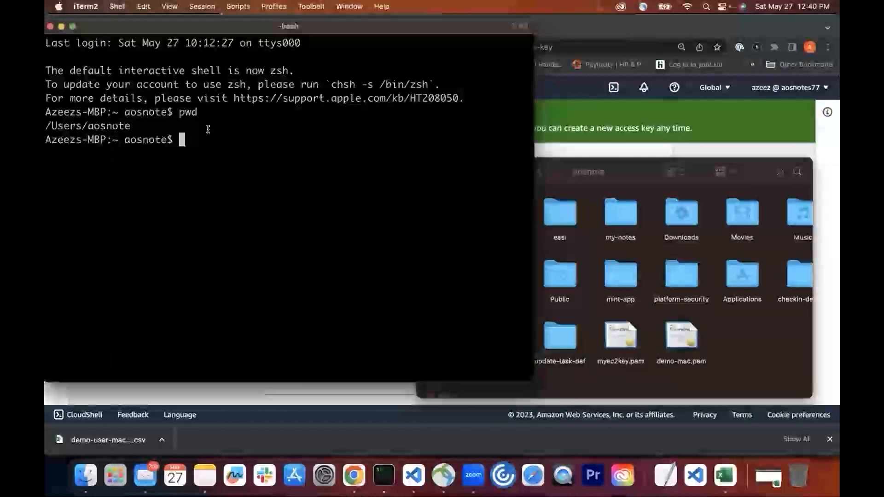
type("ls")
key("Return")
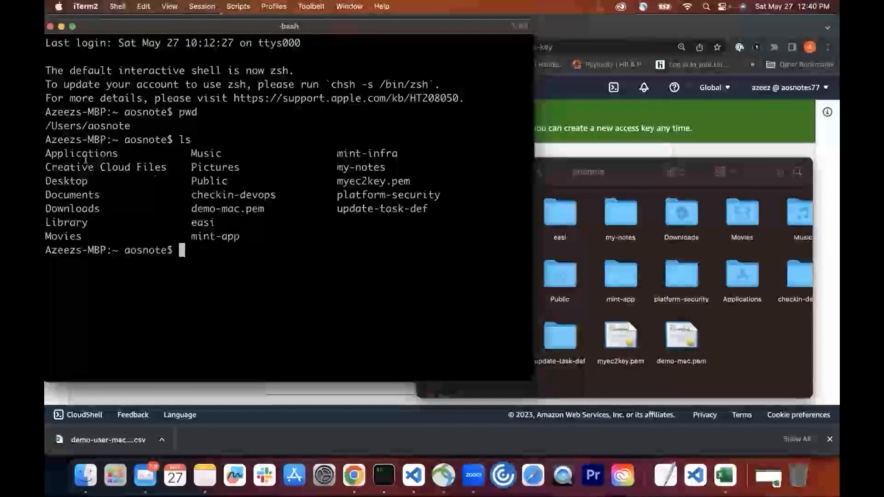
left_click_drag(249, 236, 46, 168)
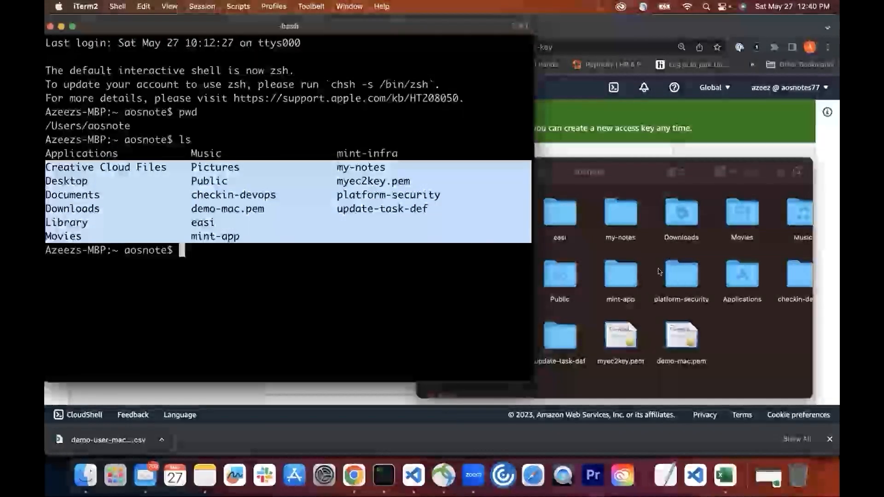
left_click(239, 244)
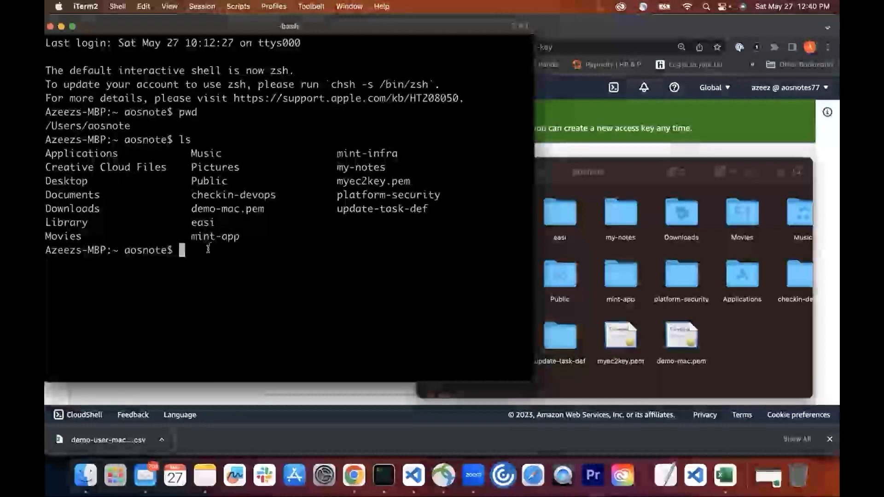
Start the AWS CLI credential setup in the terminal with aws configure.
type("aws")
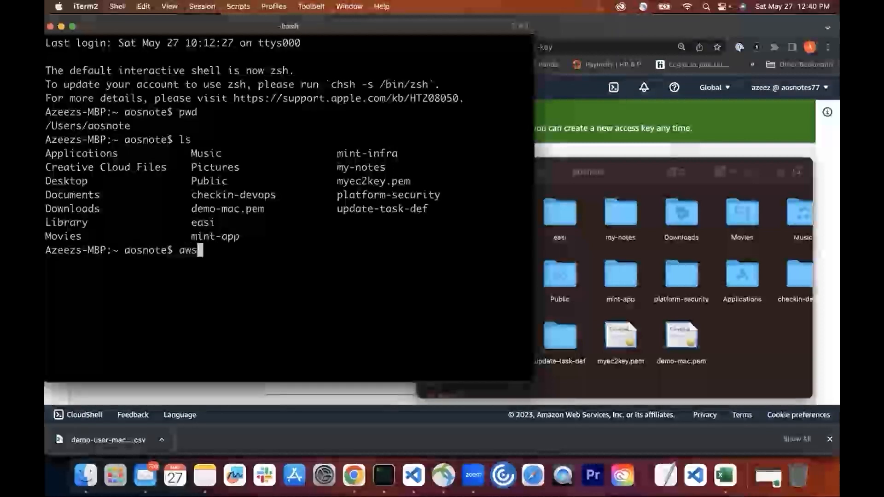
type(" con")
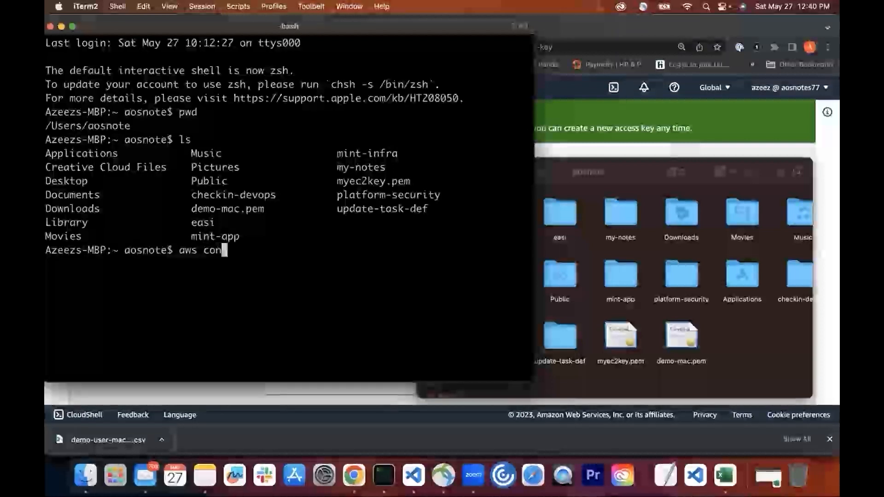
type("figure")
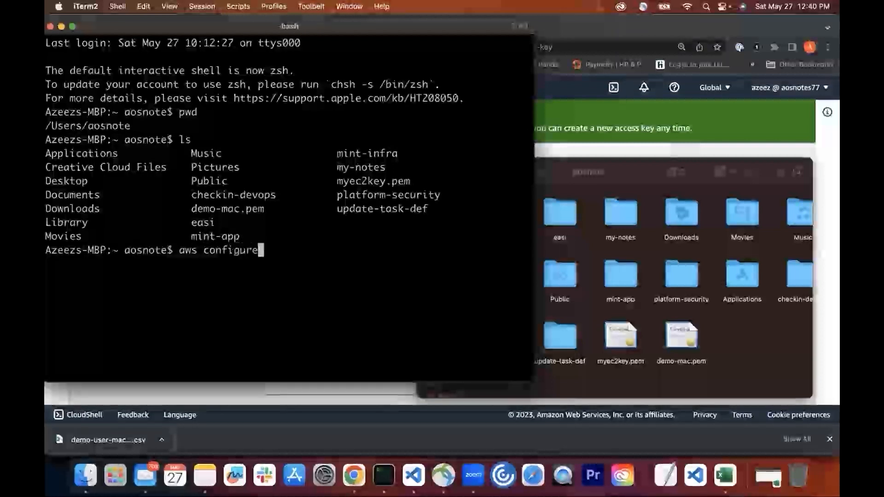
key("Return")
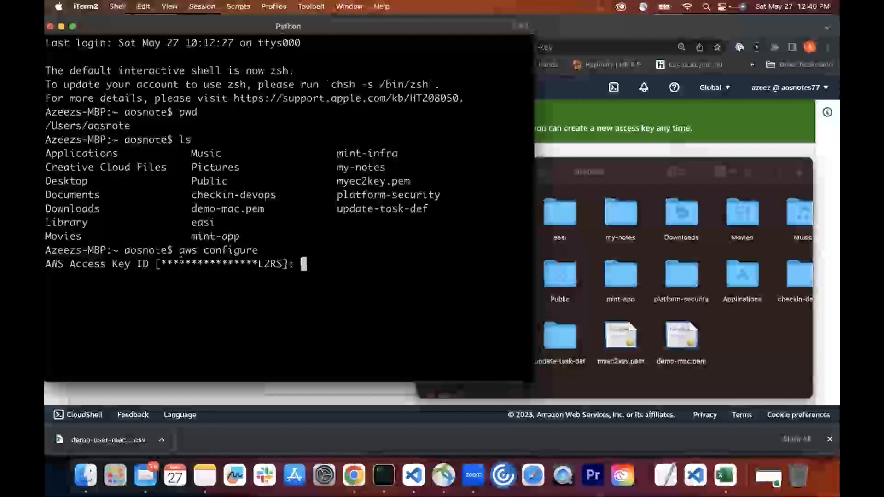
Copy the access key ID from demo-user-mac_accessKeys in Excel and submit it at iTerm2's AWS Access Key ID prompt.
left_click(722, 474)
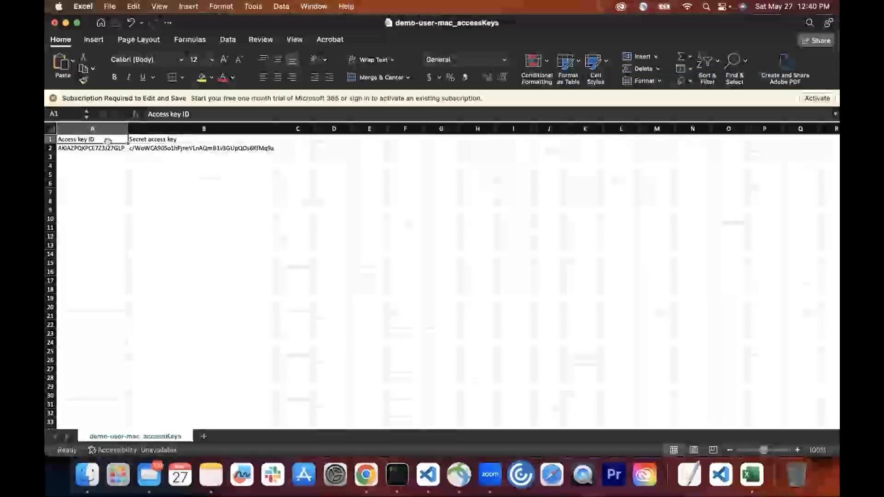
left_click(106, 148)
double_click(192, 114)
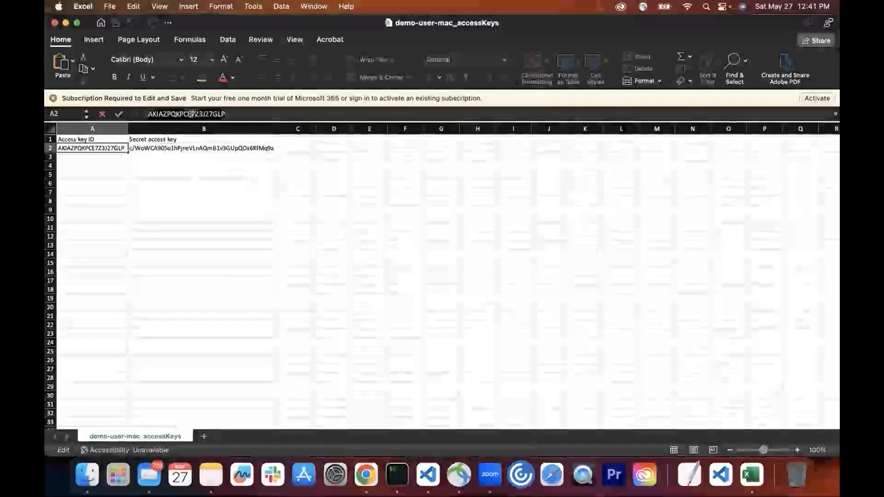
double_click(192, 114)
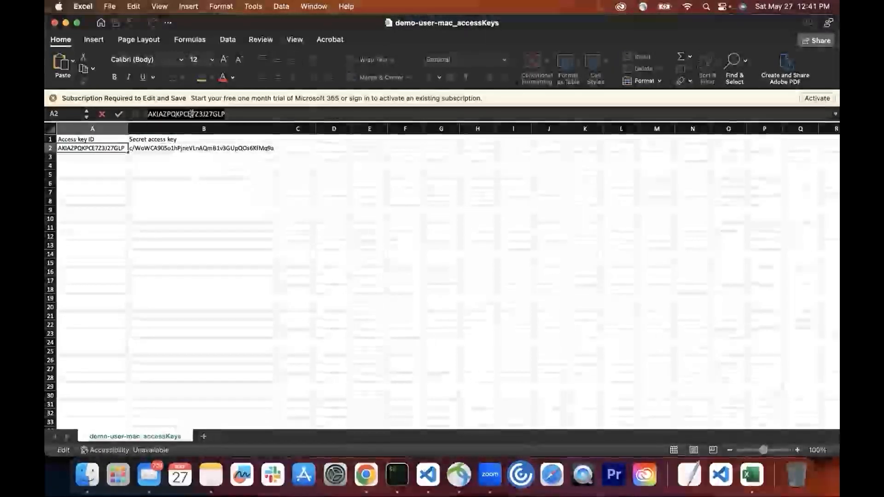
right_click(191, 113)
left_click(210, 137)
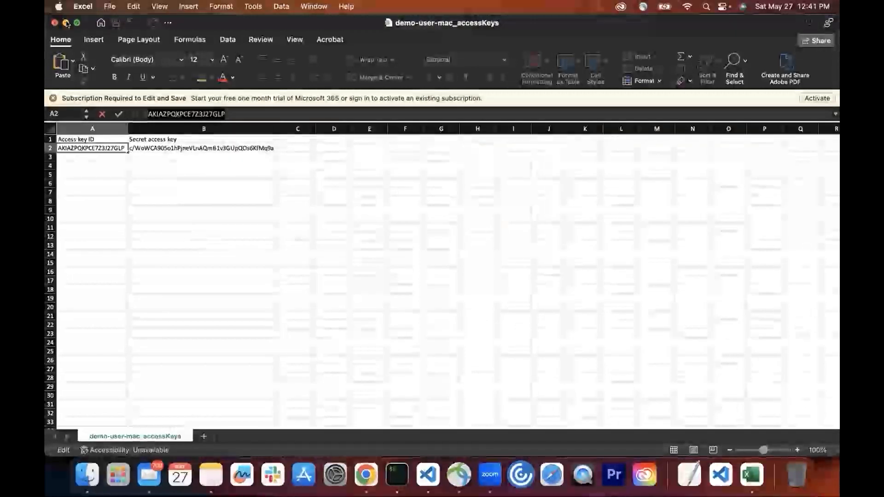
left_click(67, 23)
left_click(323, 269)
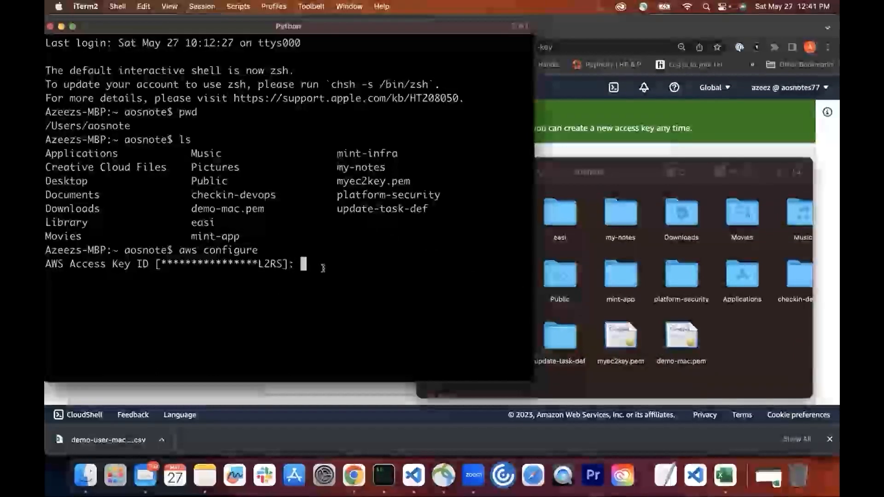
right_click(323, 269)
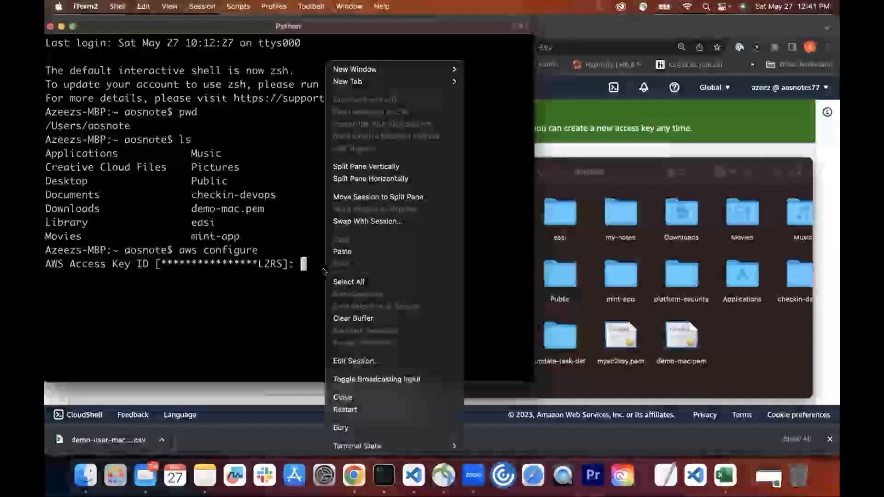
left_click(352, 250)
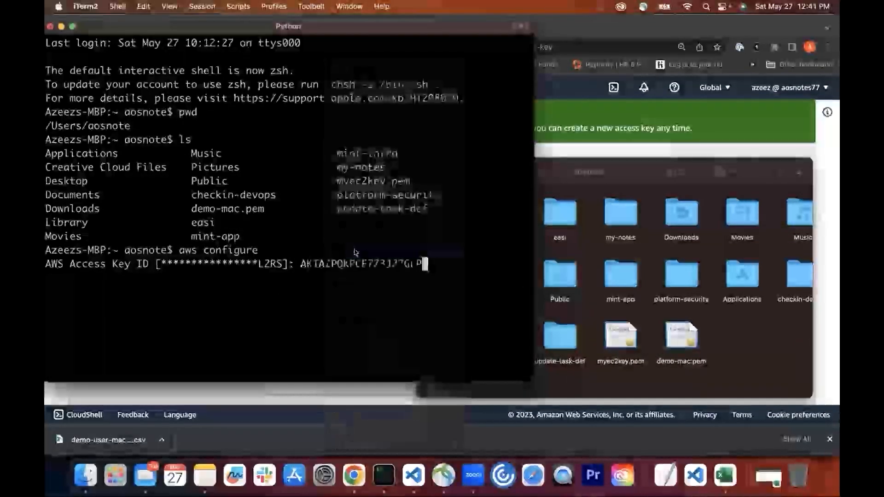
key("Return")
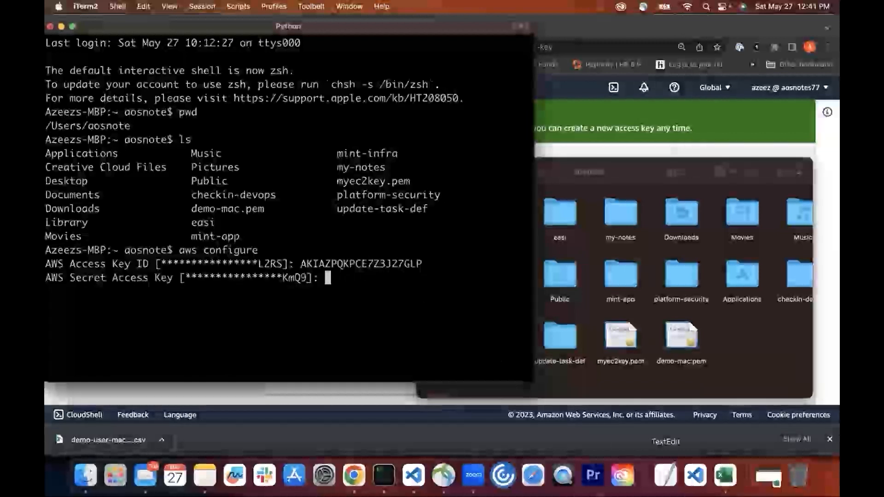
Copy the secret access key from the Excel sheet and submit it at iTerm2's AWS Secret Access Key prompt.
left_click(725, 475)
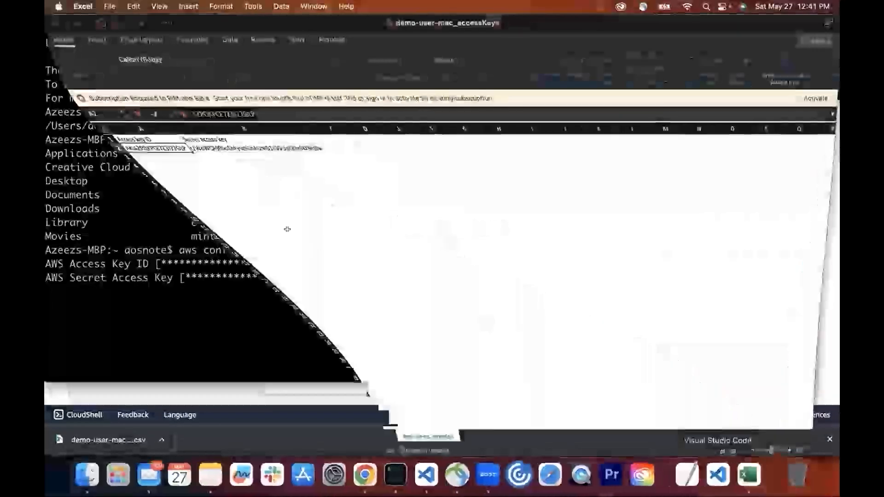
left_click(205, 149)
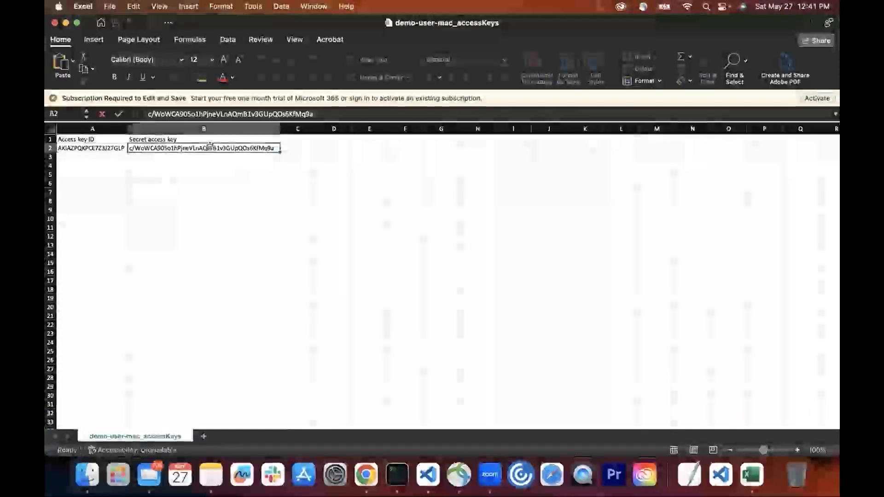
triple_click(214, 114)
right_click(214, 114)
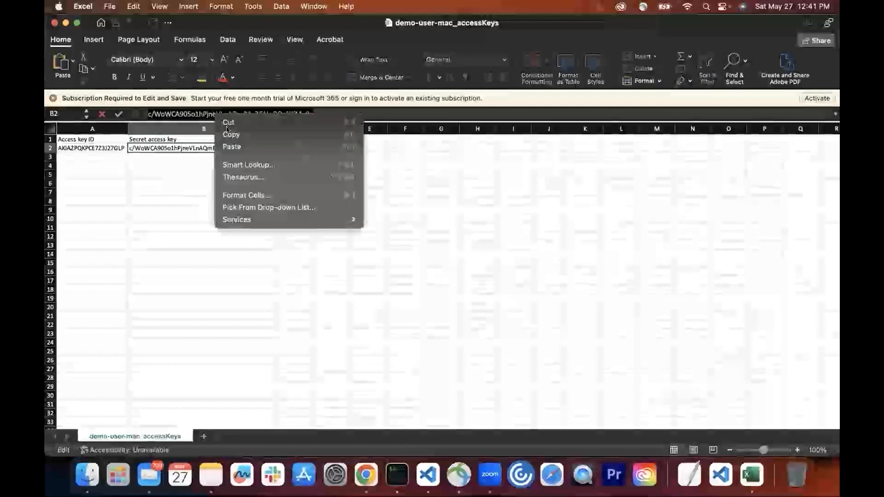
left_click(231, 135)
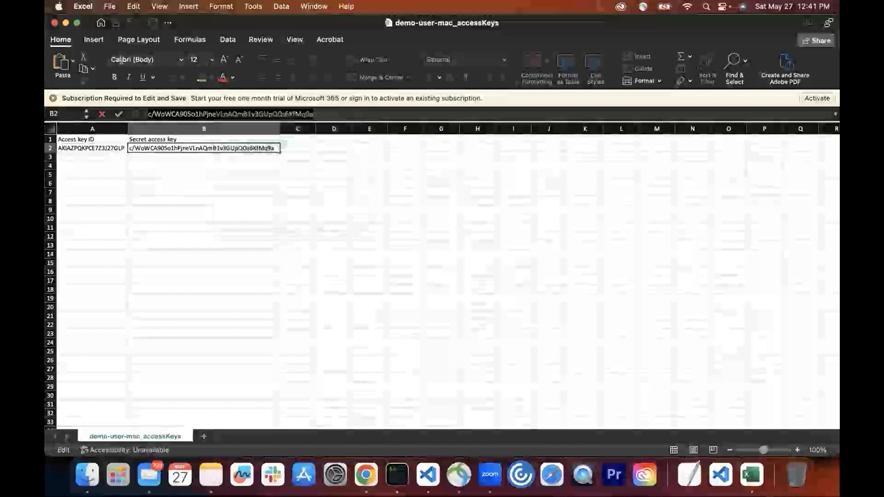
left_click(66, 22)
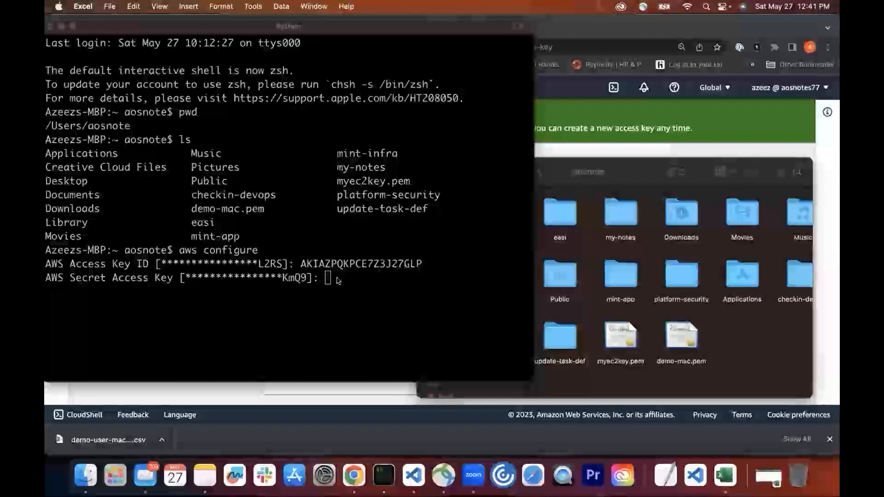
left_click(338, 281)
right_click(339, 281)
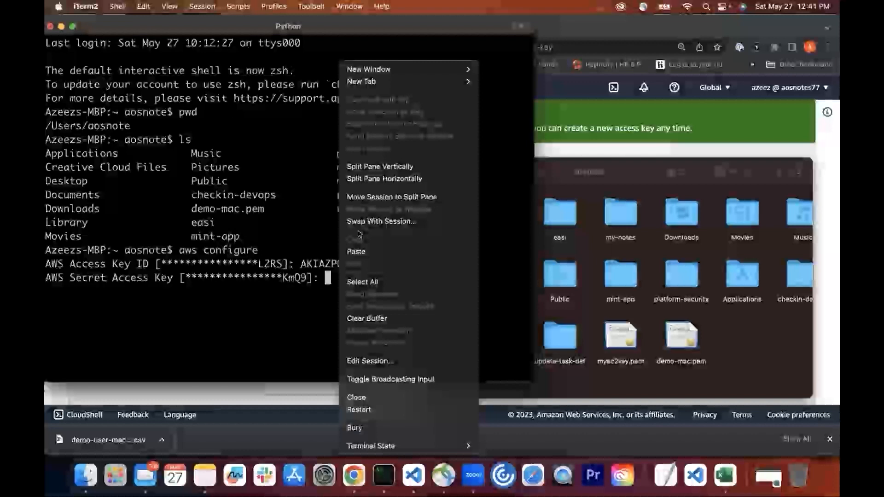
left_click(356, 251)
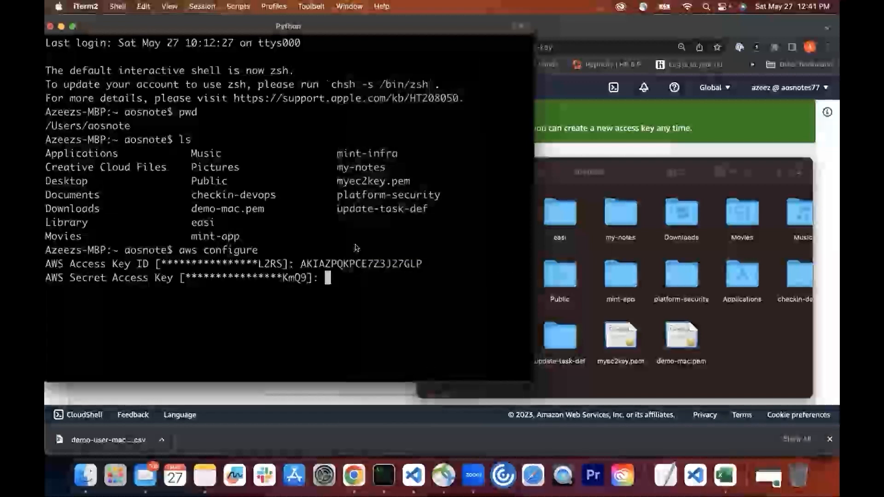
key("Return")
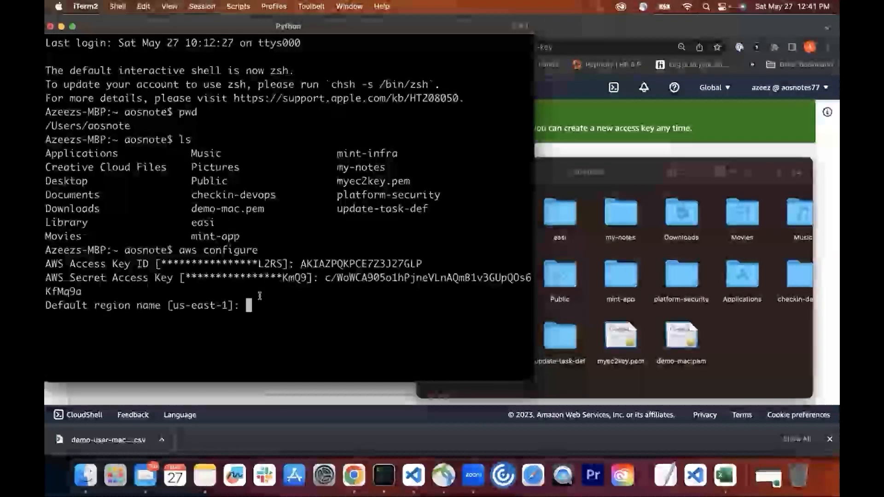
Set the default region name to us-east-1 and accept the default output format to finish the AWS configuration.
type("us-east")
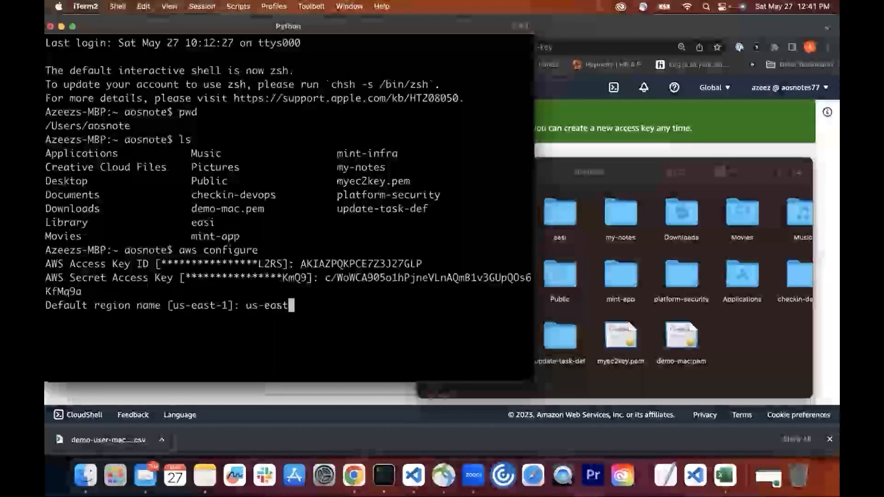
type("-1")
key("Return")
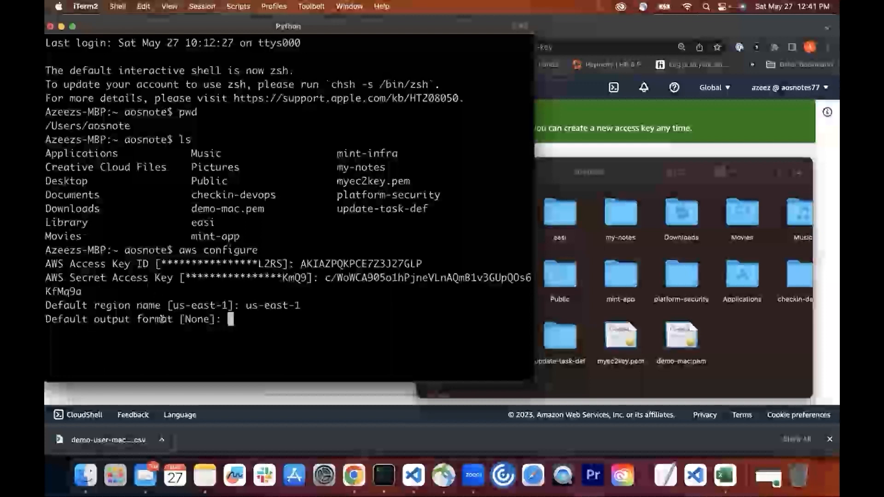
key("Return")
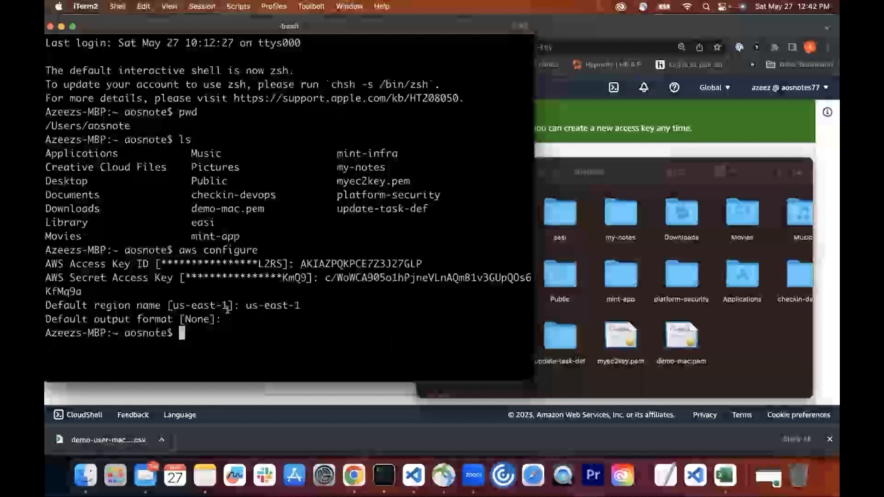
left_click_drag(219, 318, 46, 253)
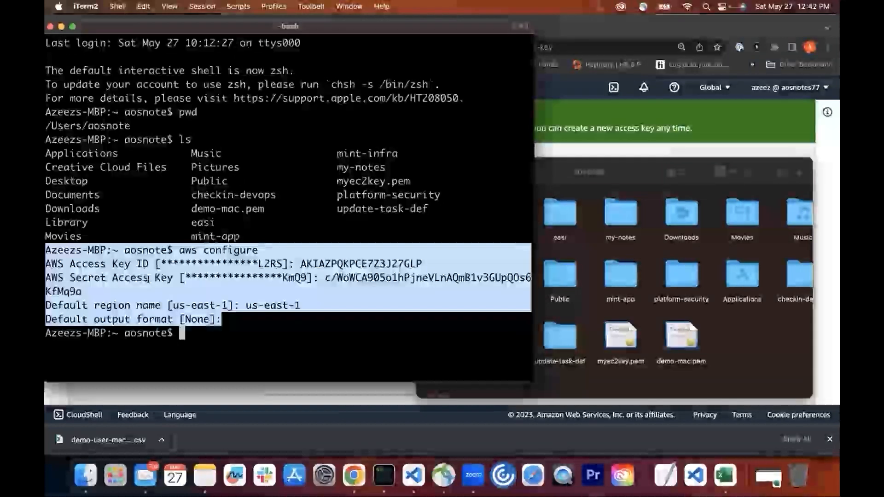
left_click(128, 335)
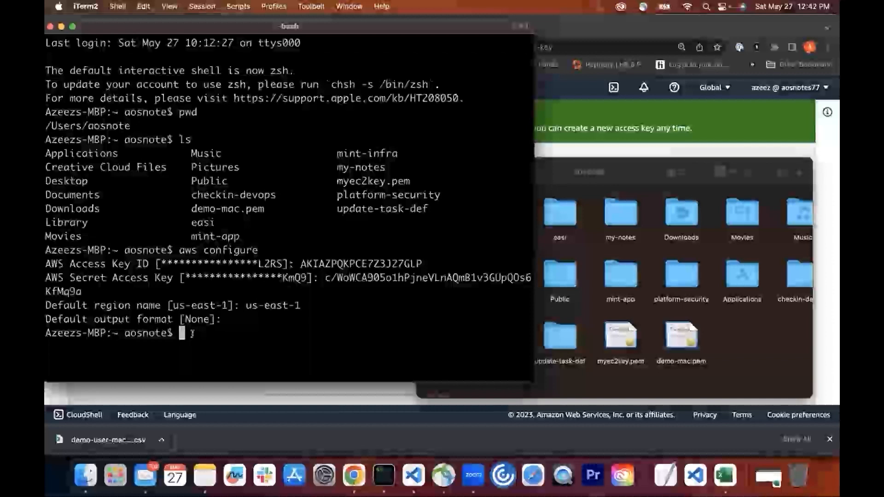
Clear the terminal screen and print the current working directory with pwd.
type("c")
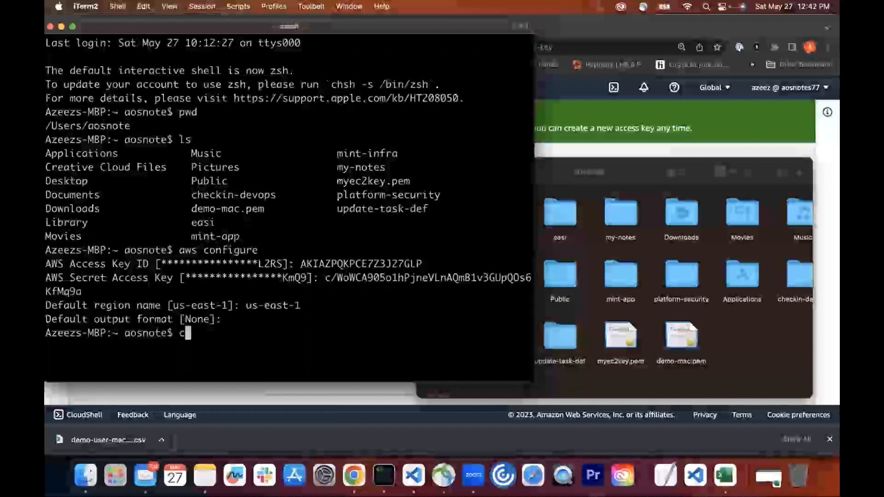
type("lear")
key("Return")
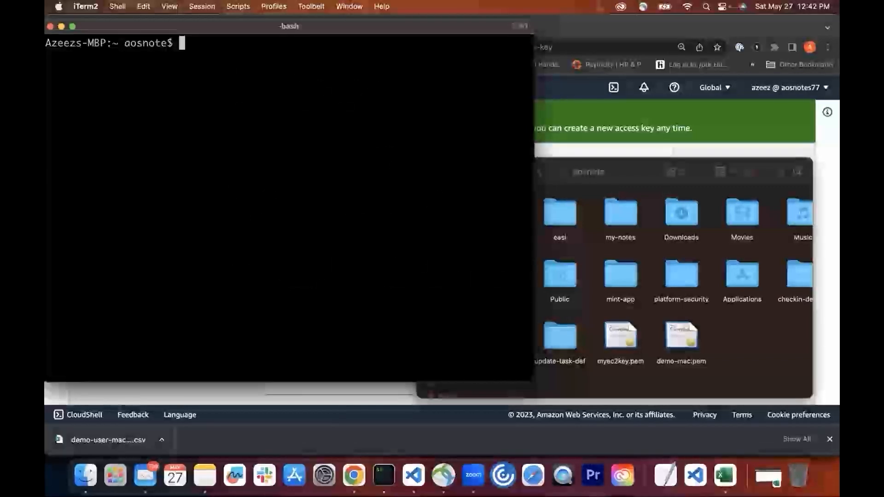
type("p")
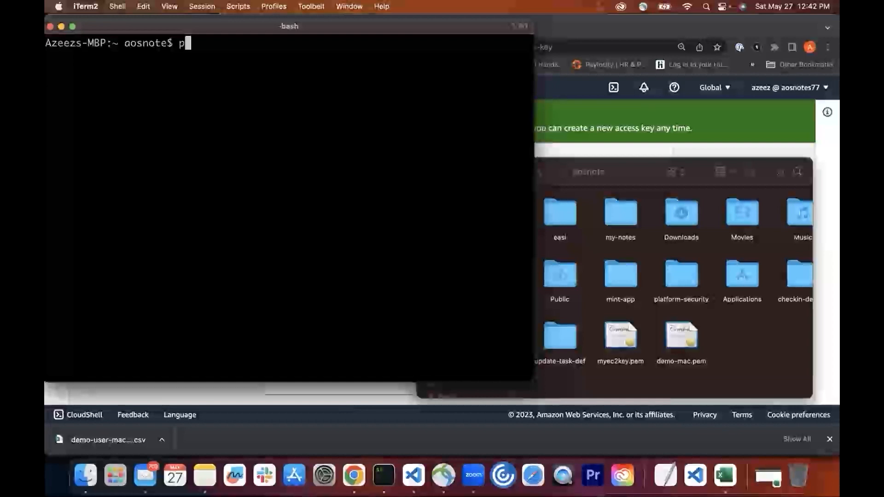
type("wd")
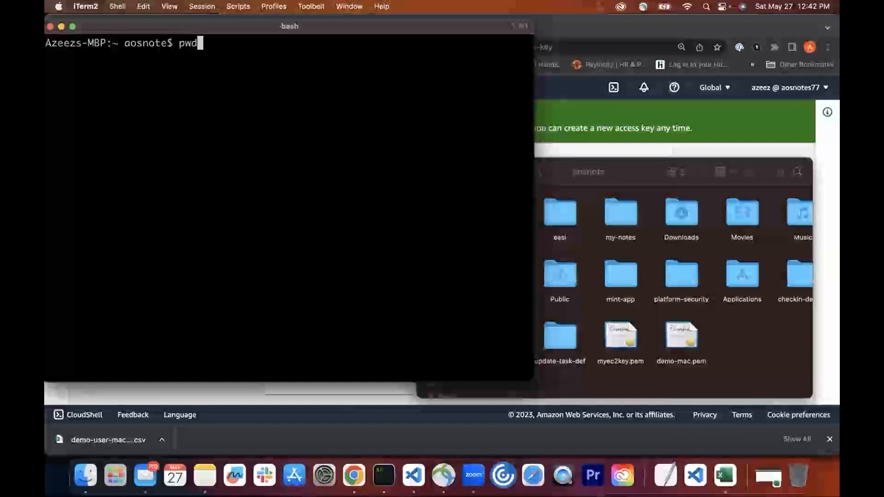
key("Return")
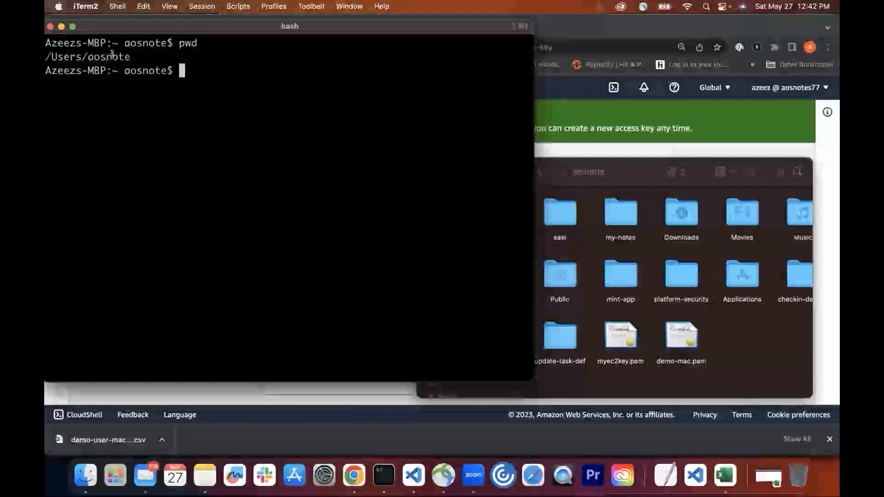
List the contents of the home directory with ls.
left_click_drag(111, 43, 117, 43)
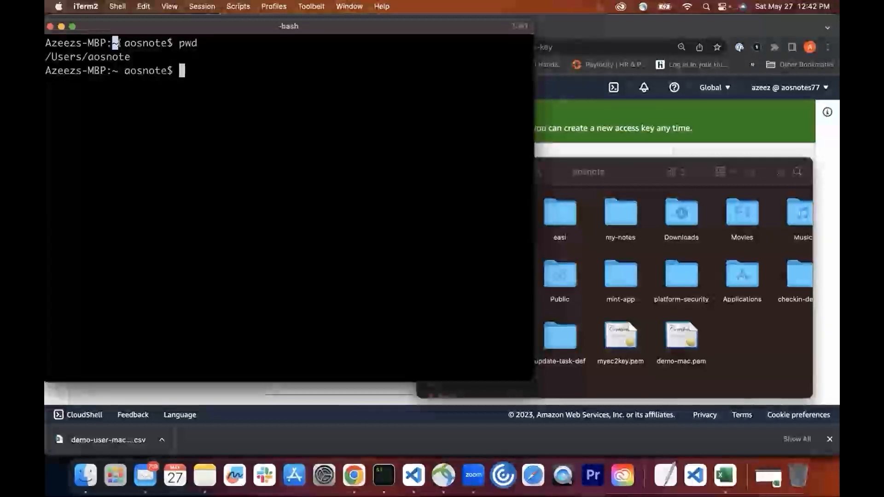
left_click(112, 70)
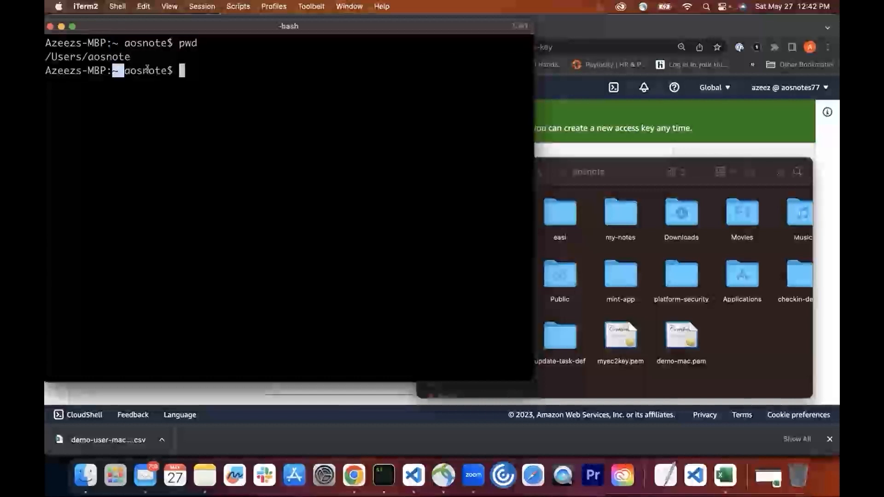
left_click(187, 72)
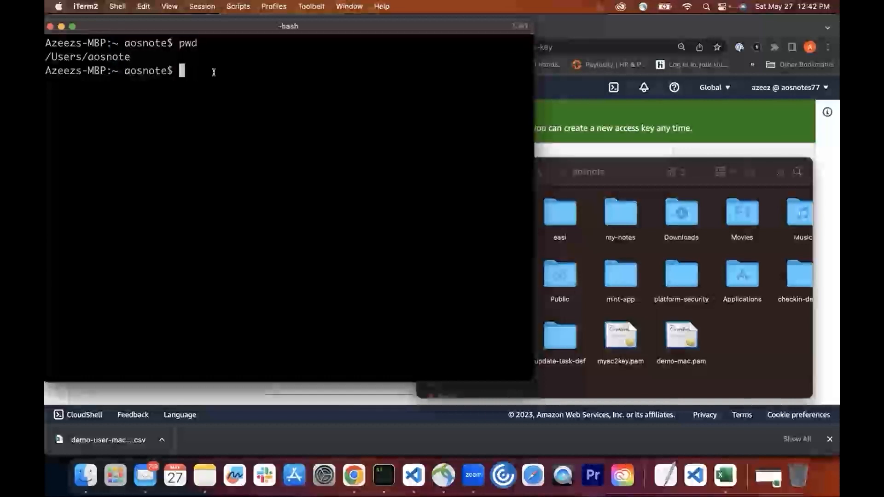
type("ls")
key("Return")
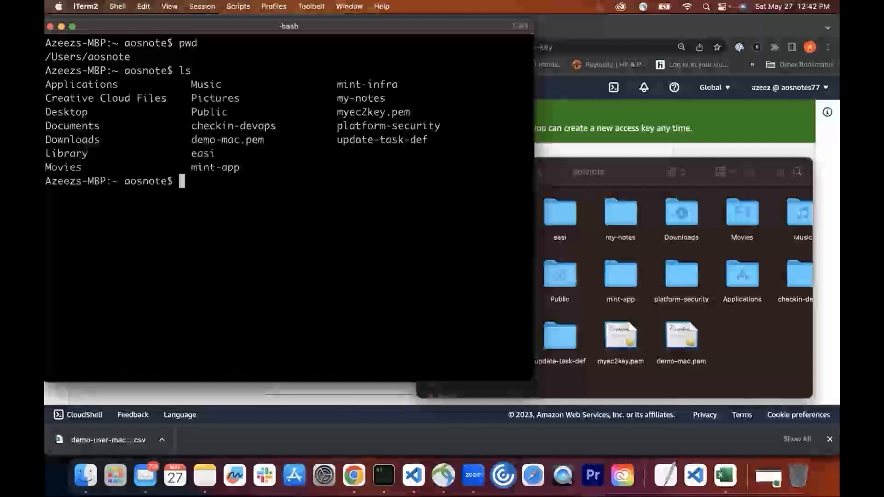
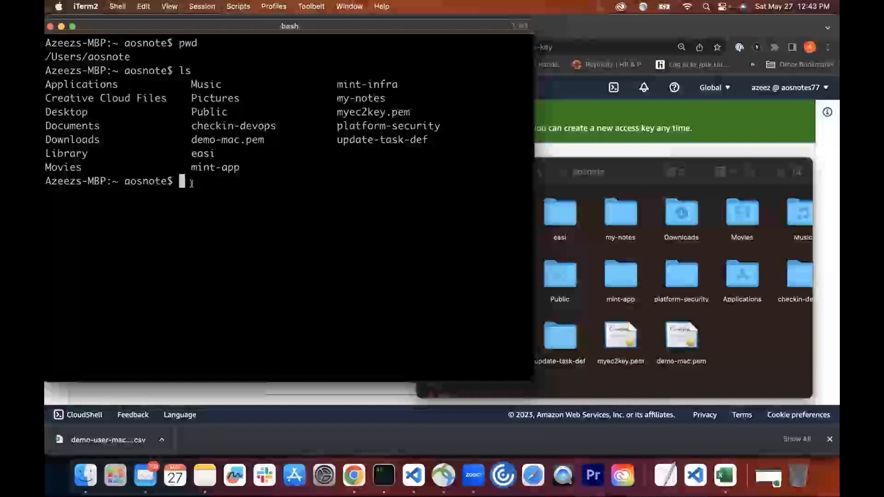
List all home directory entries, including hidden ones, with ls -a and locate the .aws folder.
type("ls -a")
key("Return")
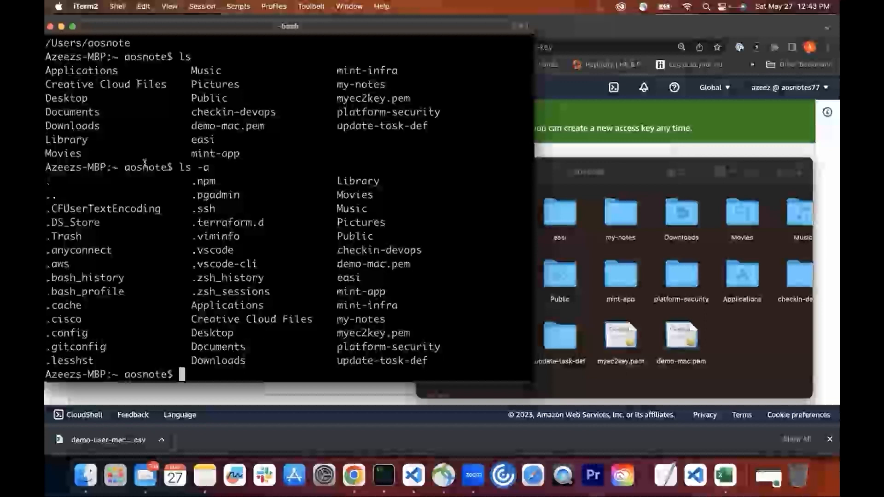
left_click_drag(69, 264, 49, 262)
left_click(67, 266)
left_click_drag(67, 265, 48, 265)
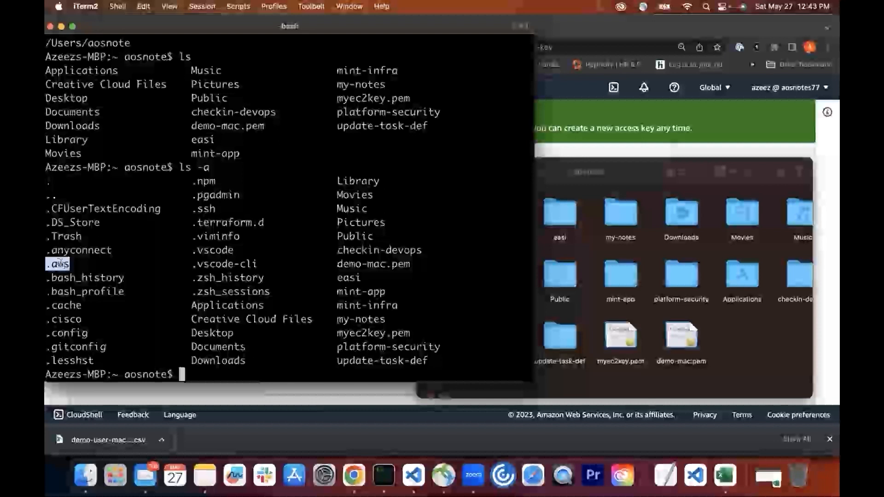
left_click(193, 370)
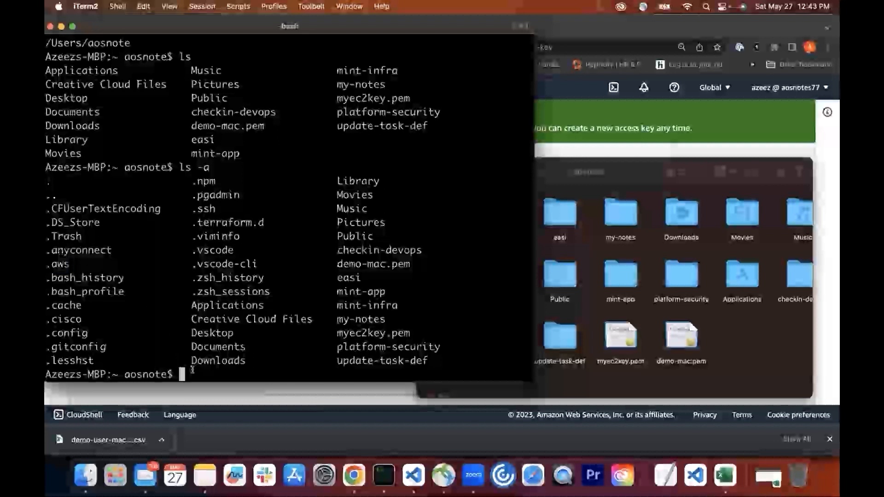
type("cd")
key("BackSpace")
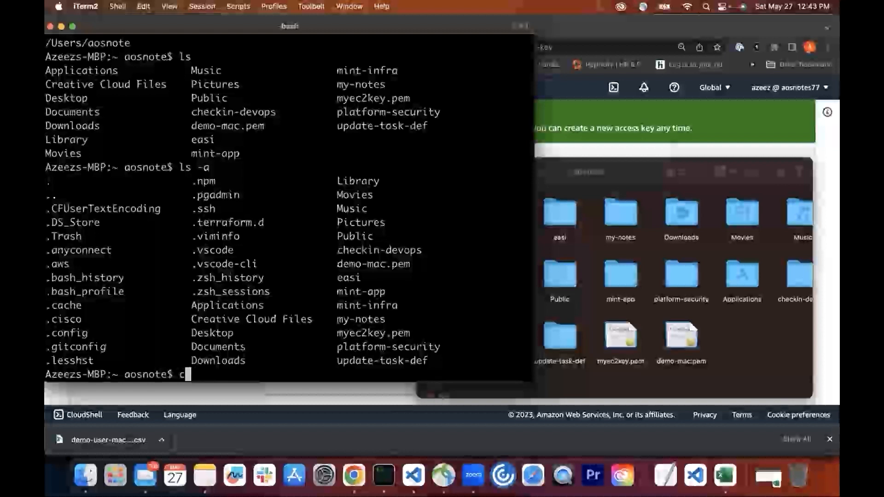
type("ode")
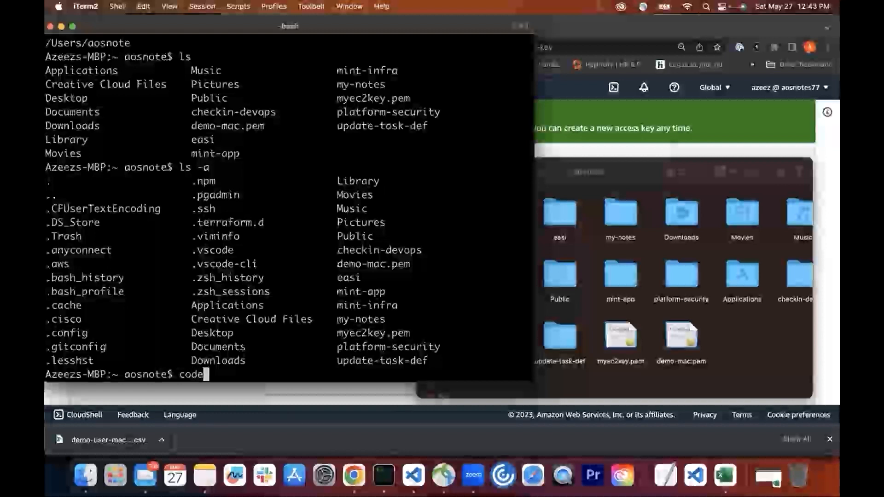
key("BackSpace")
key("BackSpace")
key("BackSpace")
key("BackSpace")
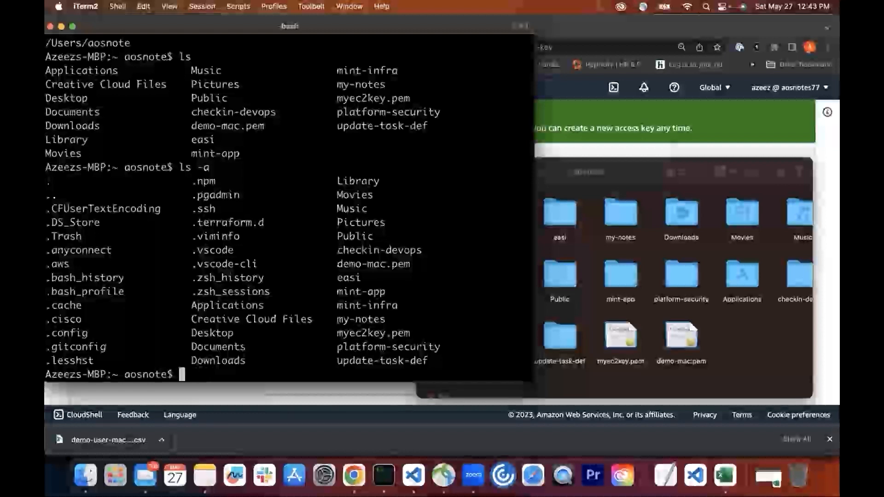
Change into the .aws directory with cd .aws/ and list its files with ls.
type("cd")
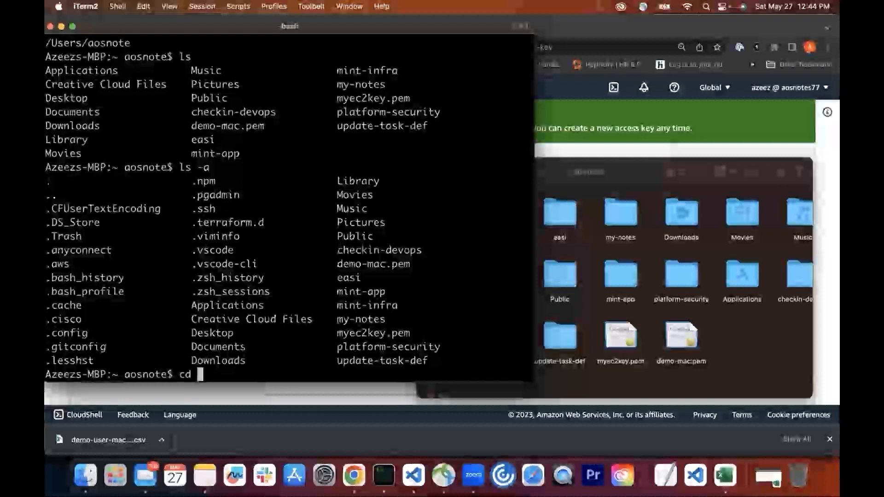
type(".aws/")
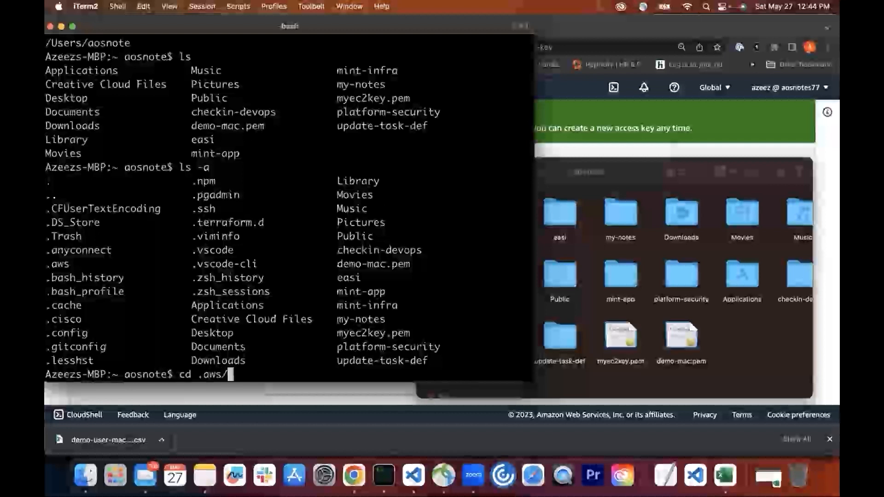
key("Return")
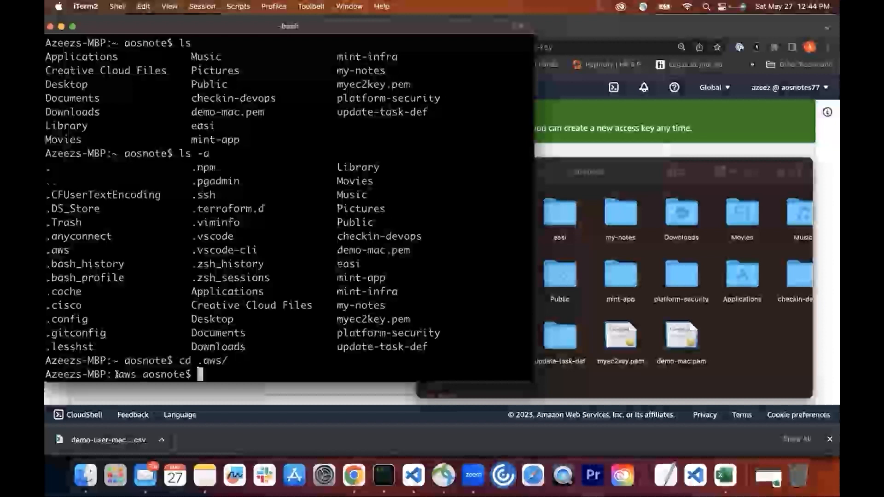
left_click_drag(137, 375, 114, 374)
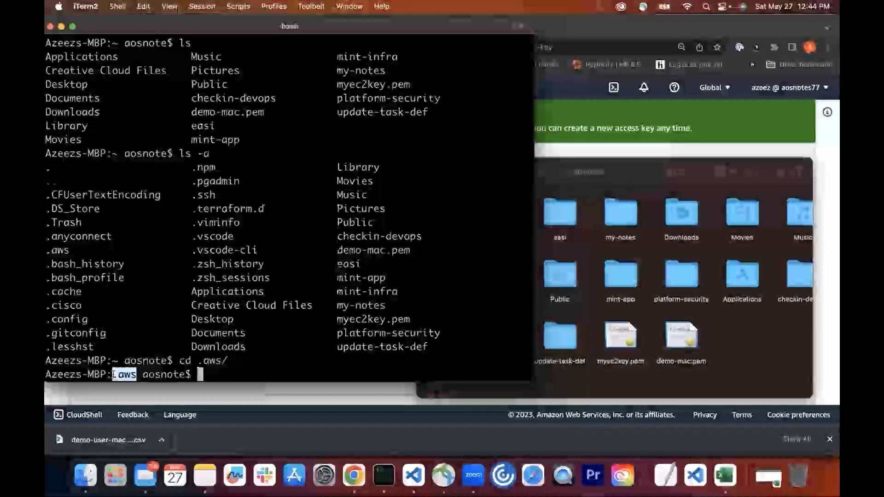
left_click(203, 376)
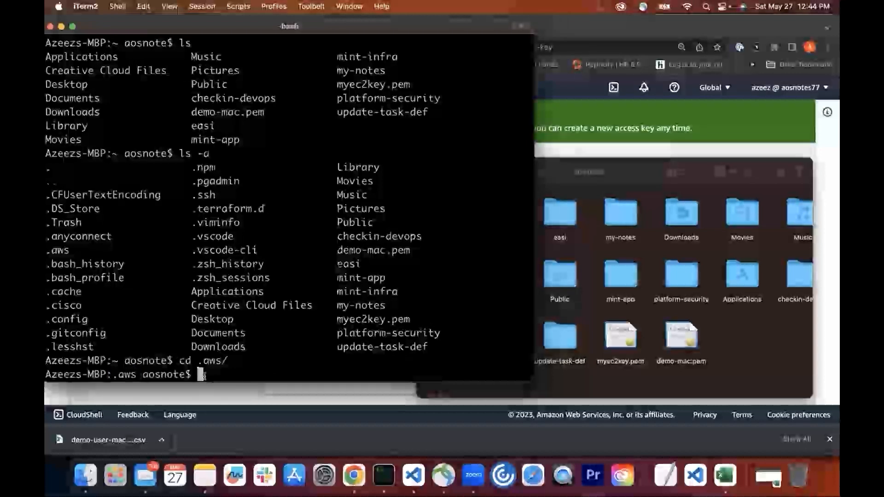
type("ls")
key("Return")
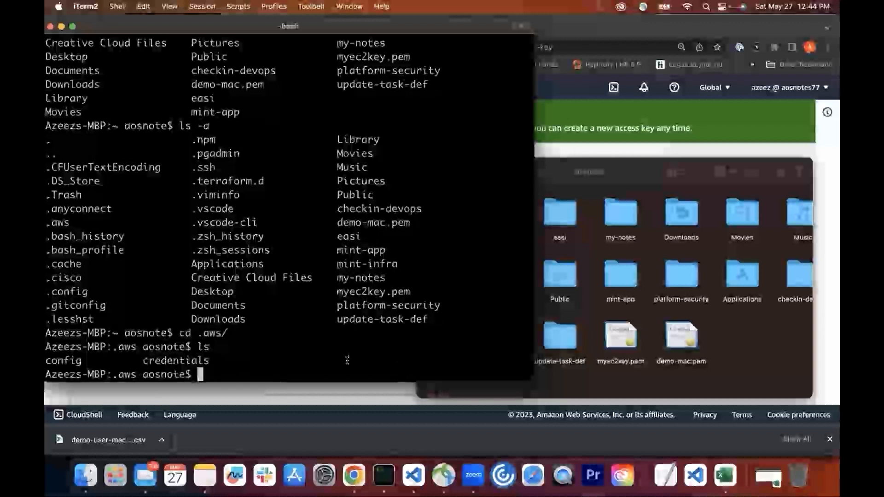
type("cat")
key("BackSpace")
key("BackSpace")
key("BackSpace")
Clear the terminal screen and list the .aws directory again to check for the config and credentials files.
type("c")
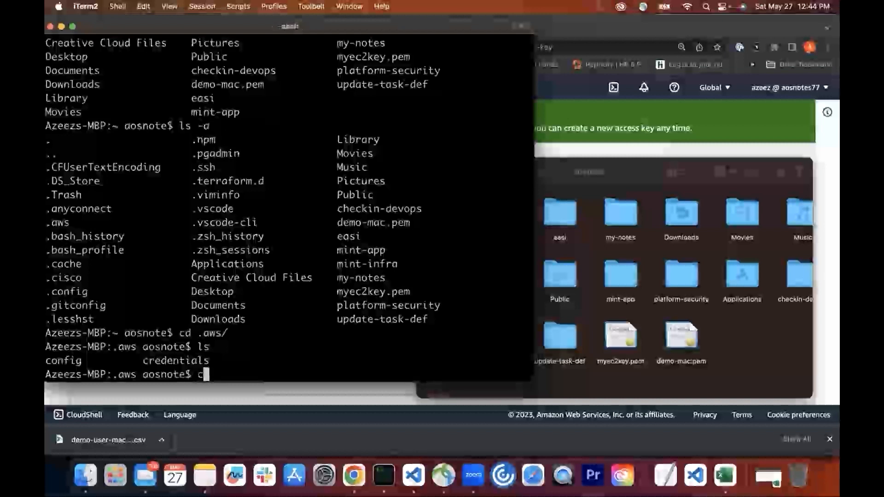
type("lear")
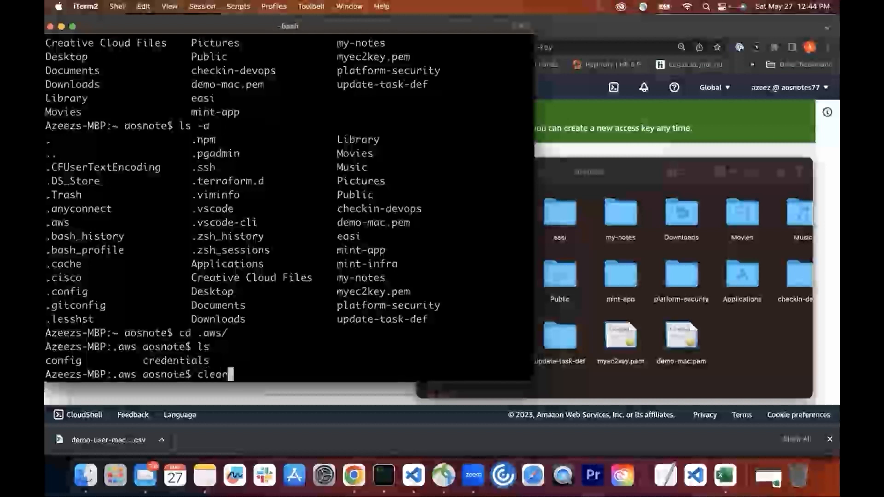
key("Return")
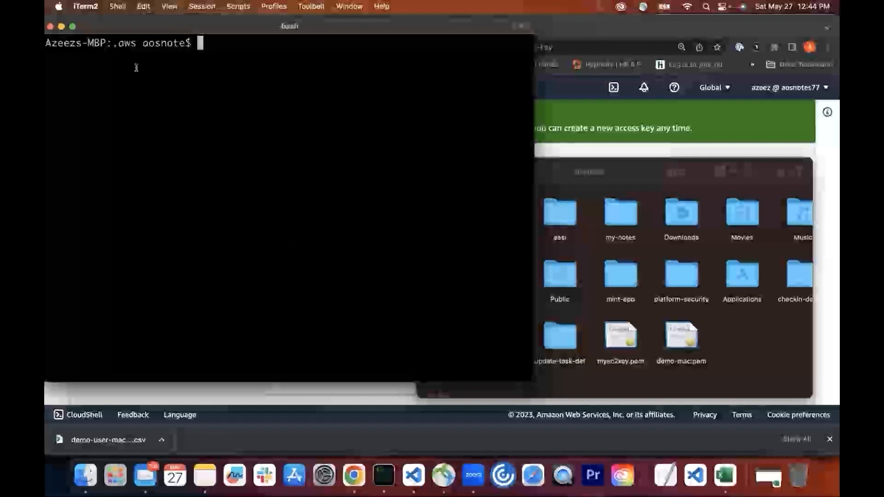
left_click_drag(136, 43, 113, 42)
left_click(209, 45)
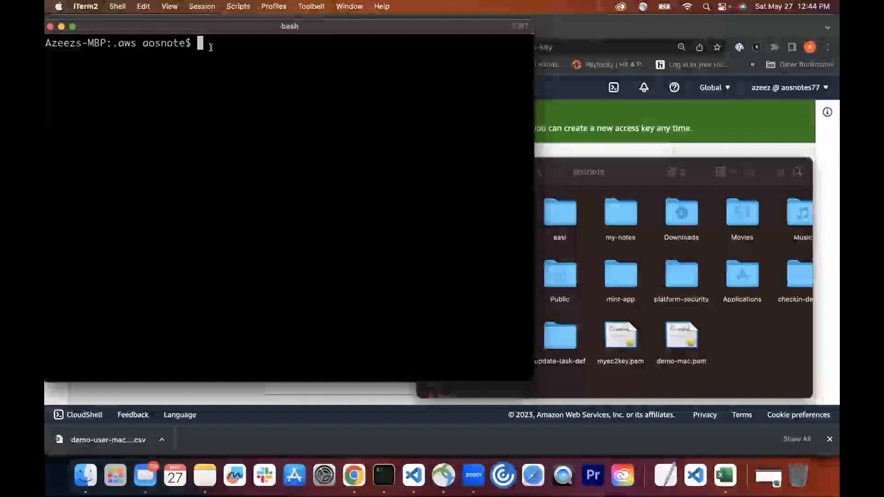
type("ls")
key("Return")
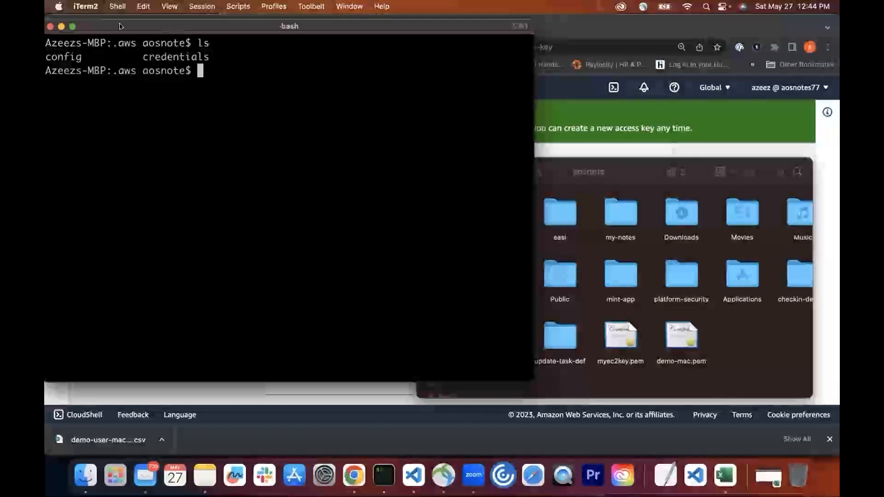
left_click_drag(88, 57, 46, 58)
left_click_drag(209, 57, 142, 55)
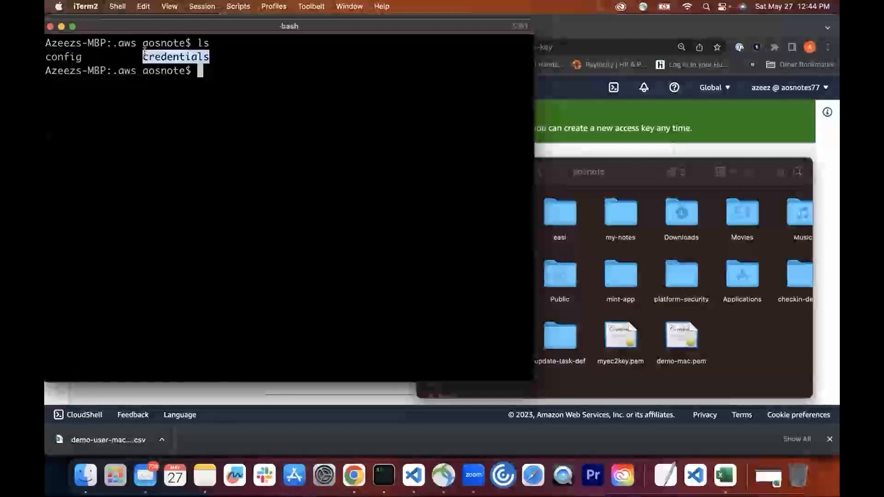
left_click(217, 69)
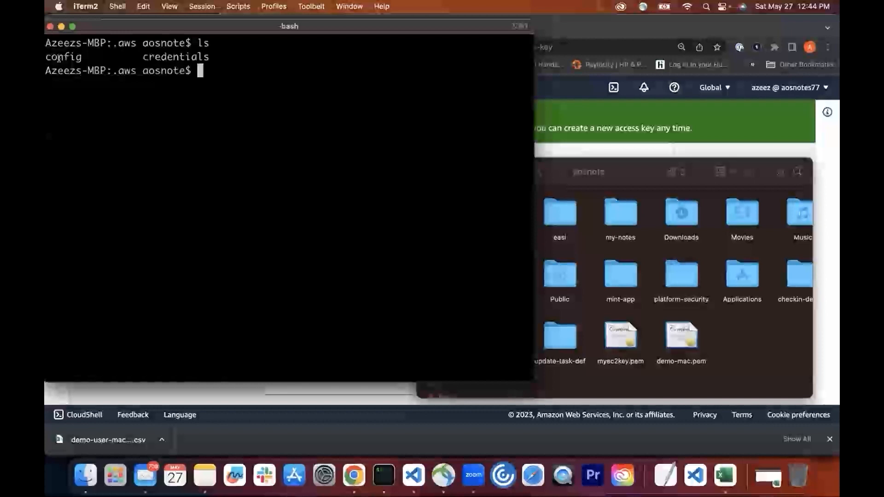
Print the config file with cat and examine the region settings of the terraform-user and default profiles.
type("cat")
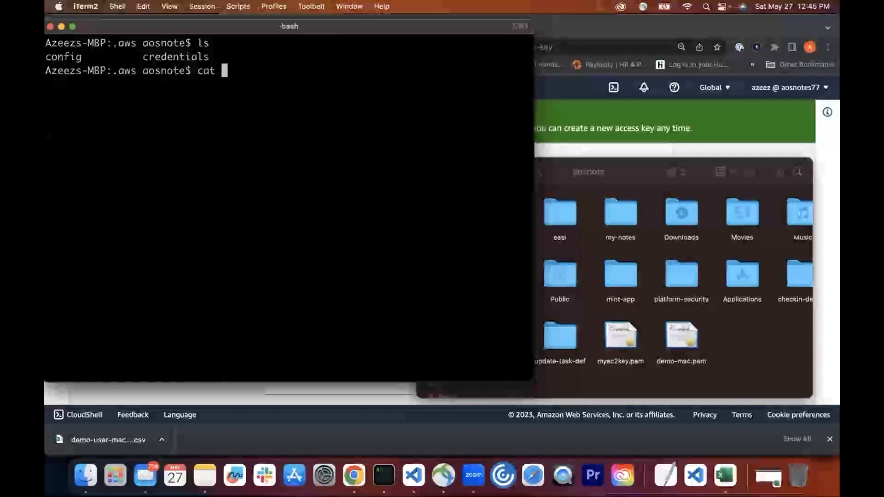
type("config")
key("Return")
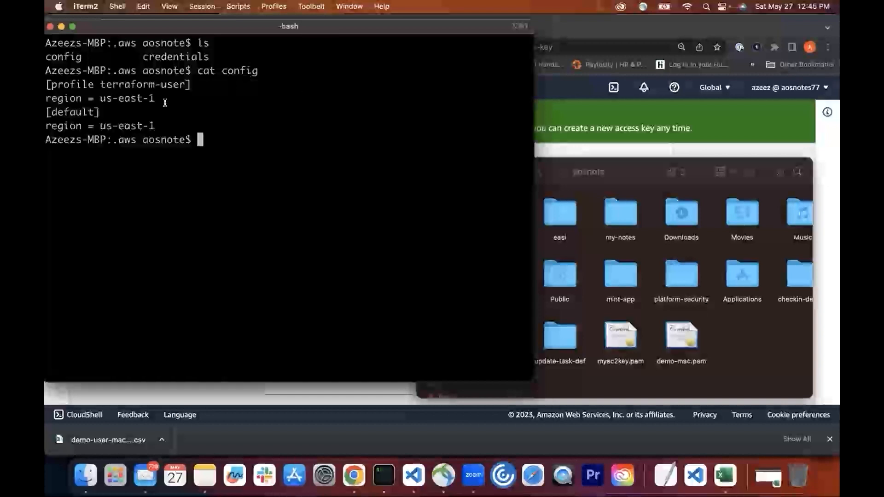
left_click_drag(157, 125, 47, 112)
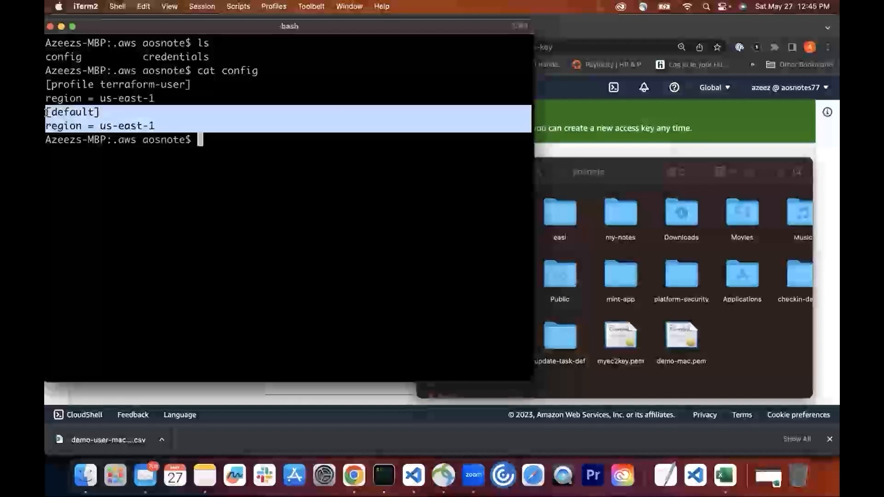
left_click_drag(155, 98, 46, 85)
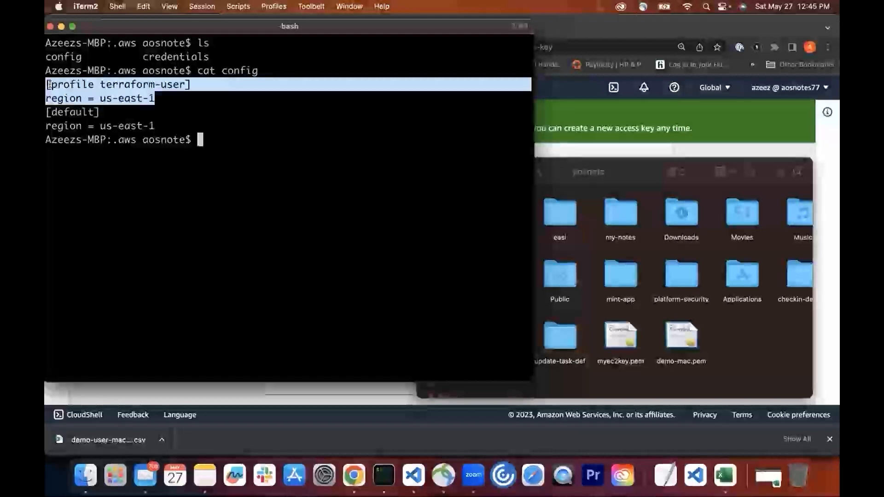
left_click_drag(155, 125, 46, 111)
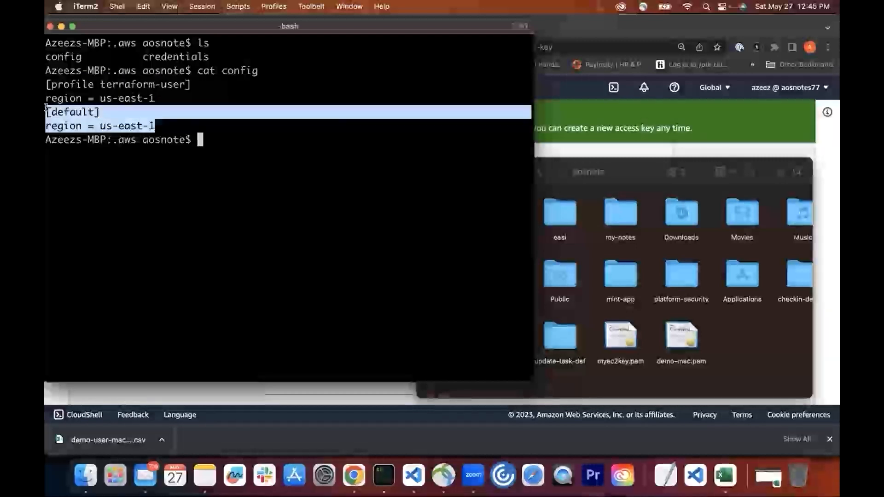
left_click(207, 143)
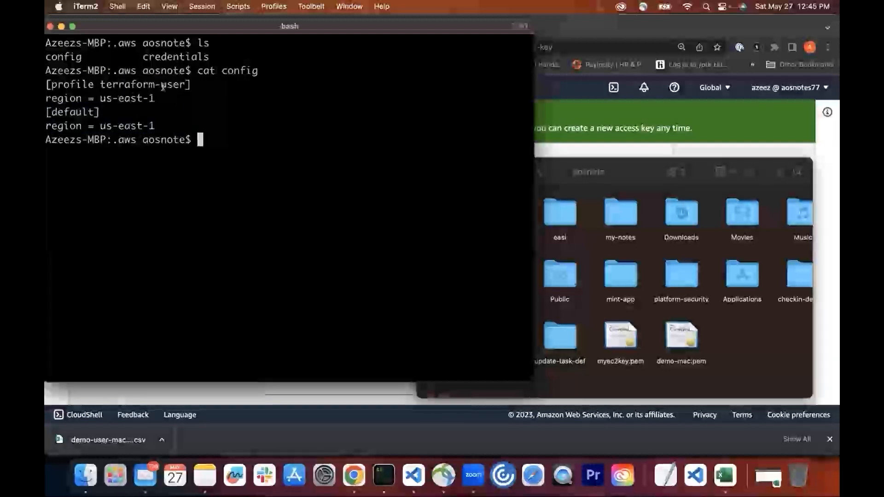
Print the credentials file with cat and examine the access key entries of the terraform-user and default profiles.
type("cat cr")
key("Tab")
key("Return")
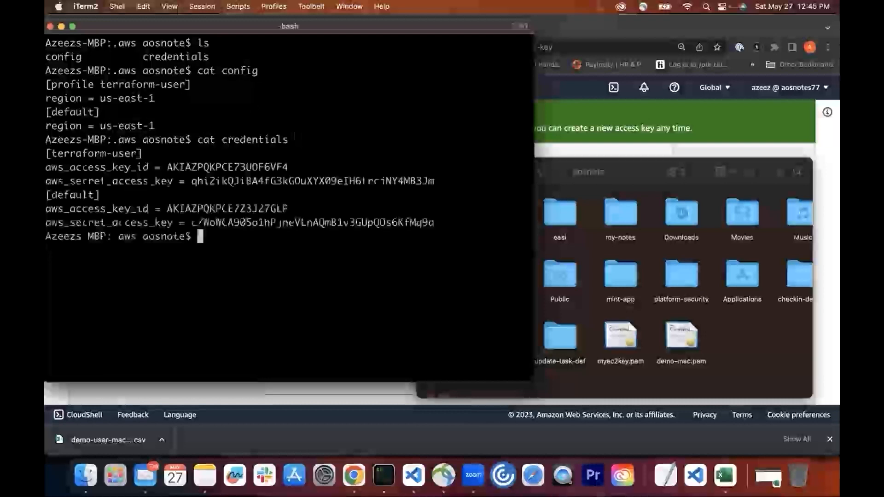
left_click_drag(434, 222, 46, 152)
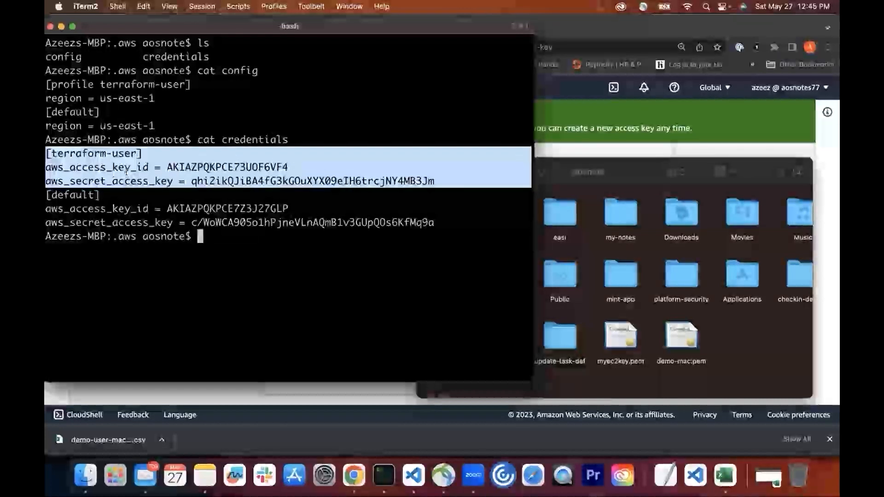
left_click_drag(442, 224, 46, 195)
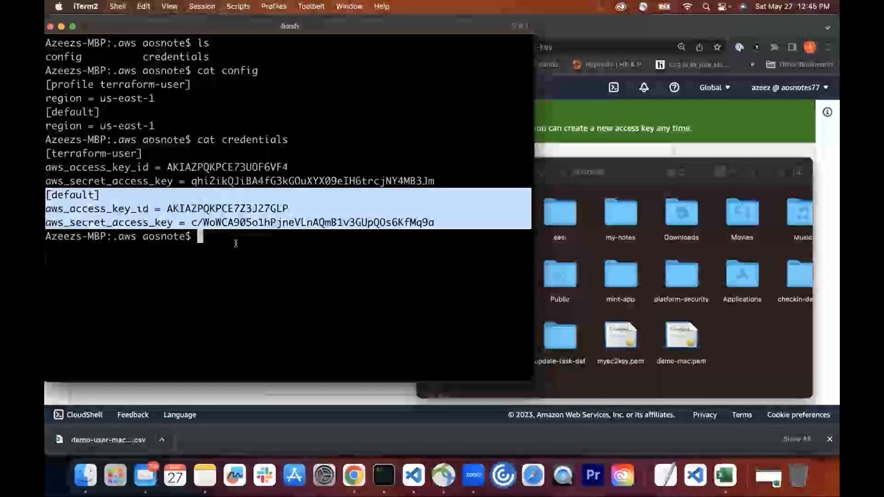
left_click(205, 224)
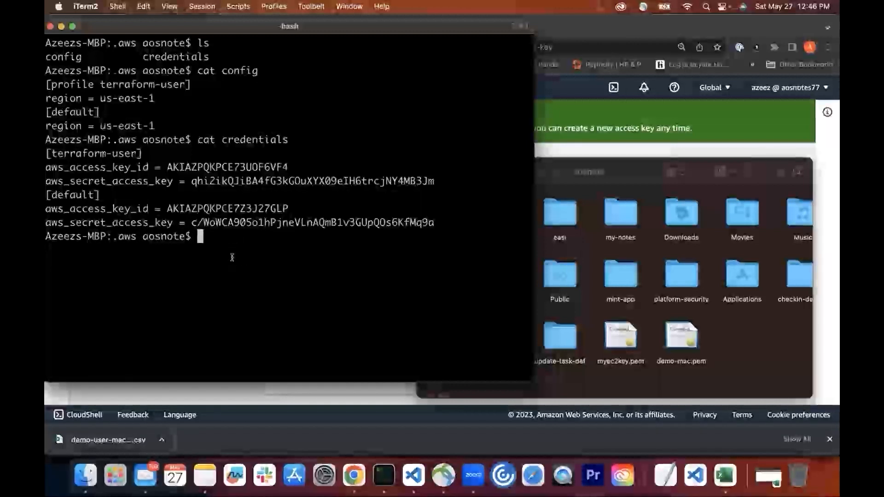
Open the .aws directory in Visual Studio Code with code . and examine the config and credentials files, then minimize the window.
type("code .")
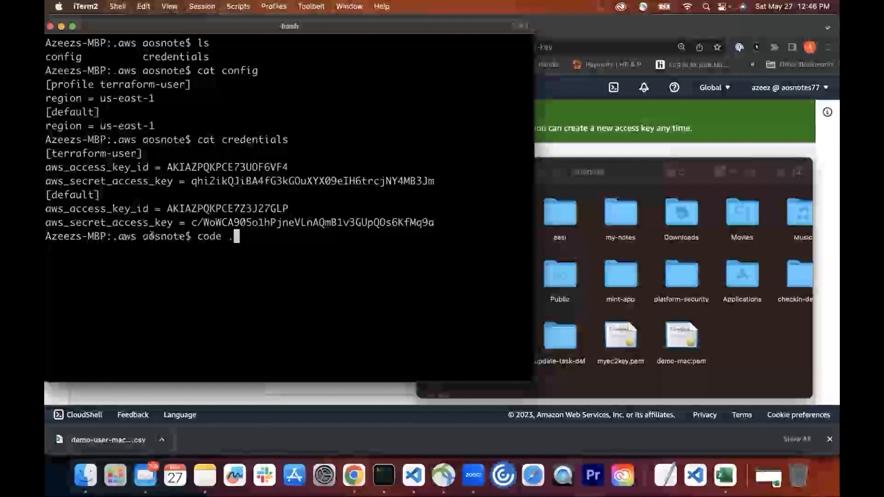
key("Return")
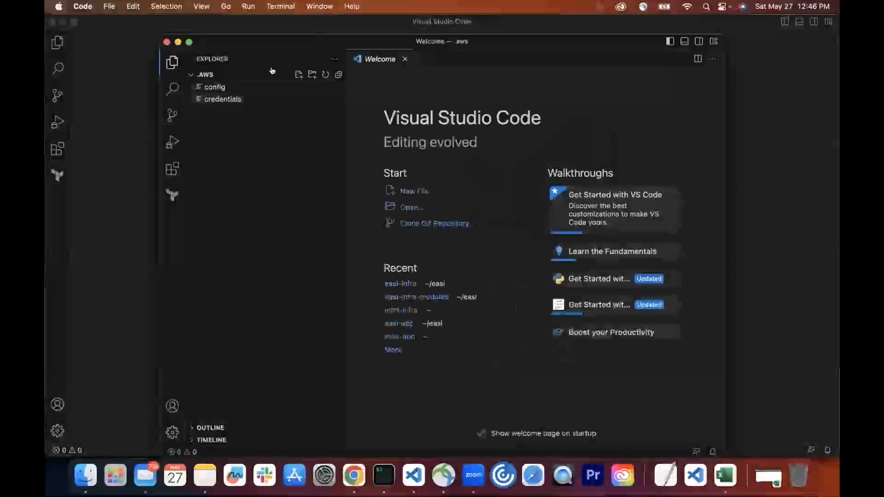
left_click(405, 59)
left_click(208, 88)
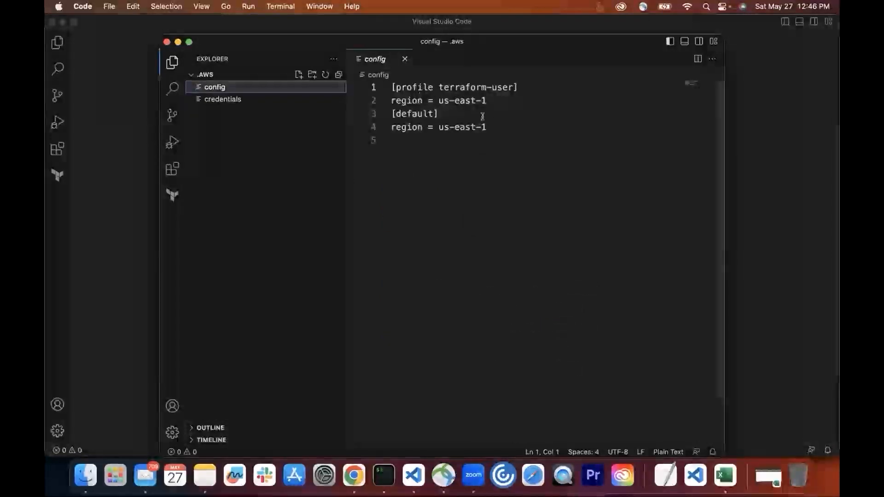
left_click_drag(492, 125, 392, 114)
left_click(227, 99)
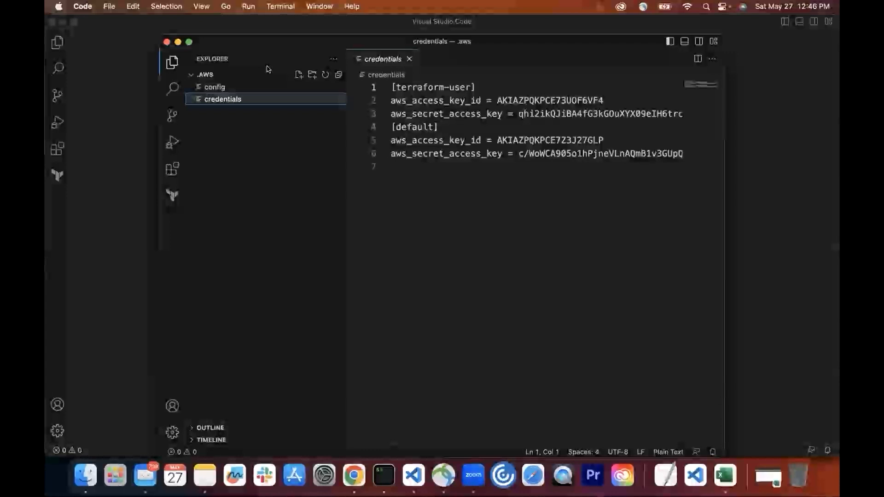
left_click(178, 42)
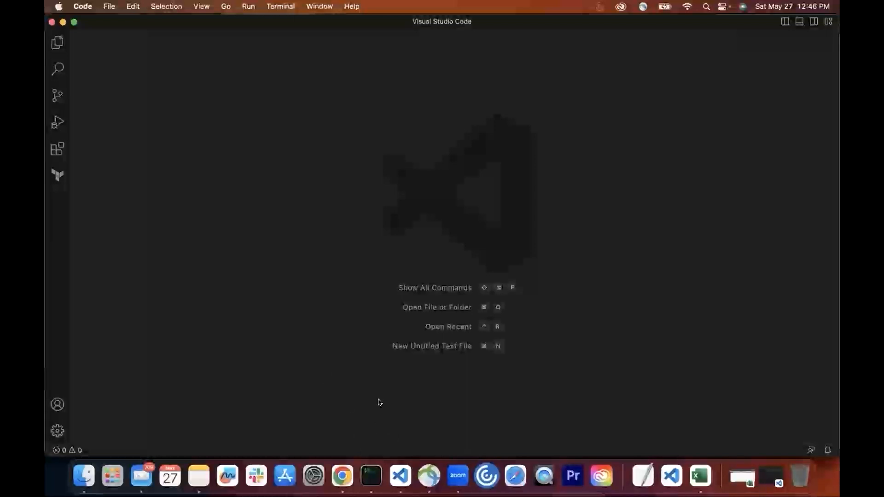
Switch to Finder, widen the home folder window to view its contents, and close it.
left_click(371, 476)
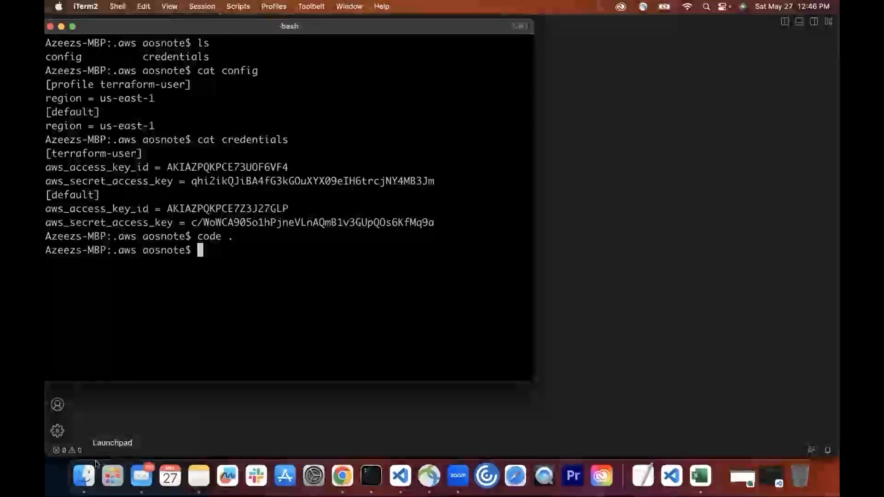
left_click(84, 477)
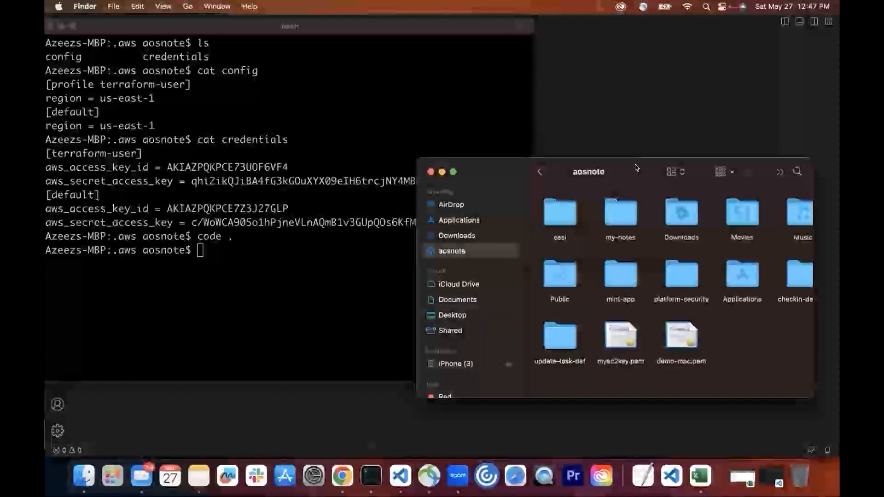
left_click_drag(636, 168, 517, 152)
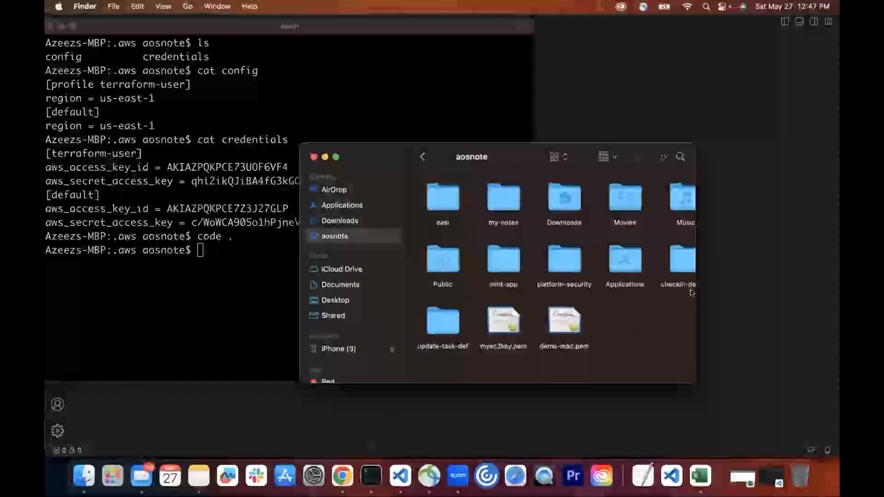
left_click_drag(696, 290, 805, 291)
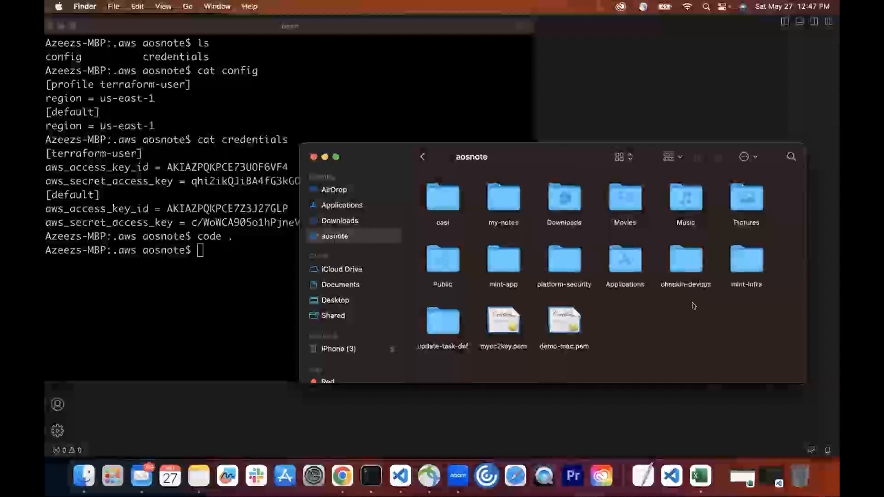
left_click(313, 158)
Return to the home directory in the terminal with cd and check the location shown in the prompt.
left_click(233, 250)
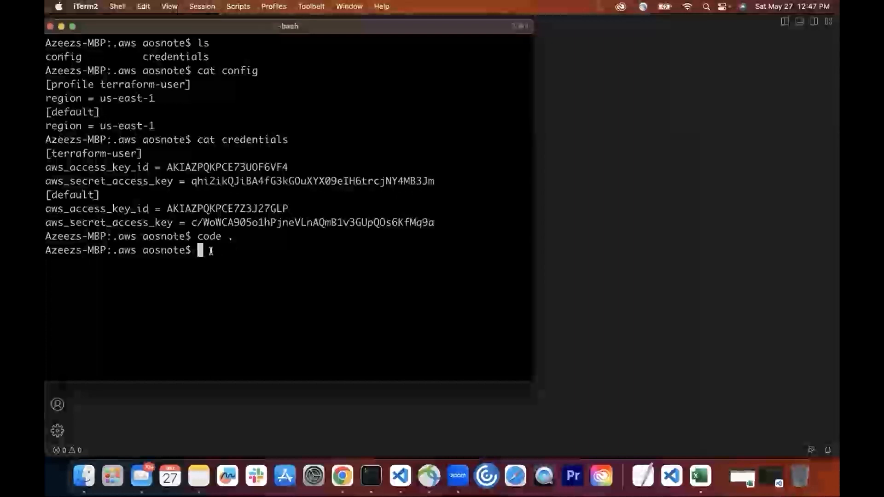
type("cd")
key("BackSpace")
key("BackSpace")
key("BackSpace")
type("cd")
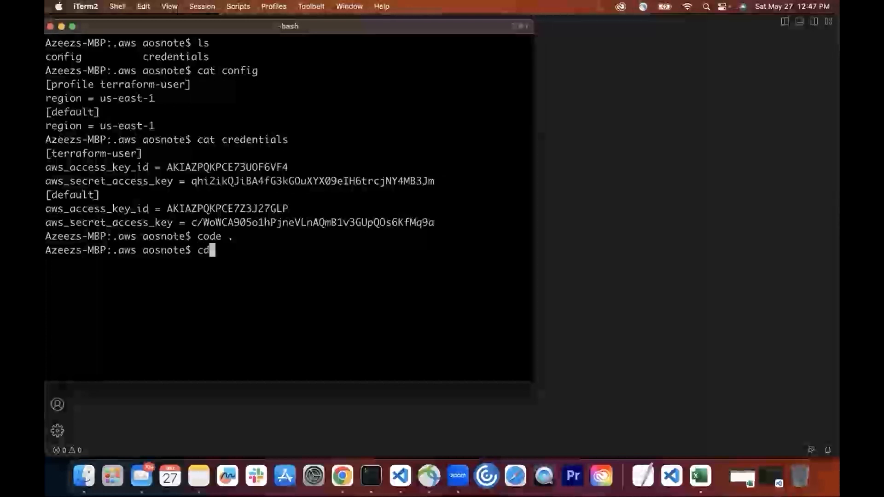
key("Return")
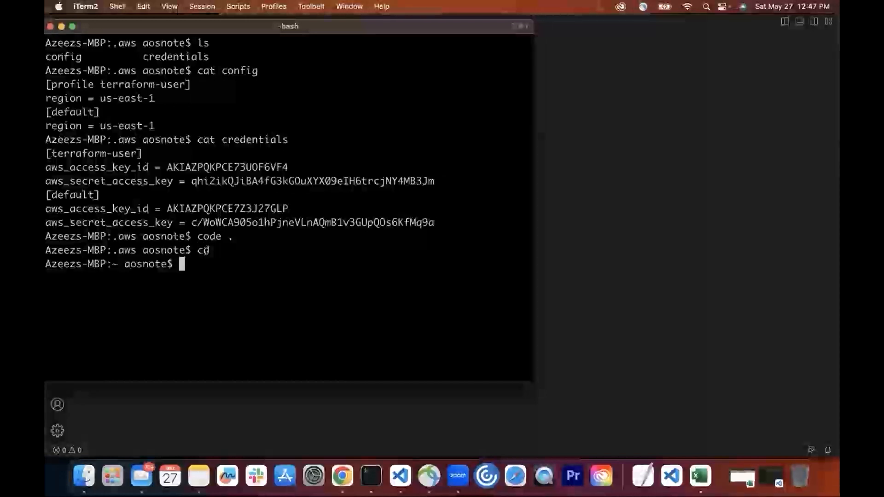
double_click(115, 264)
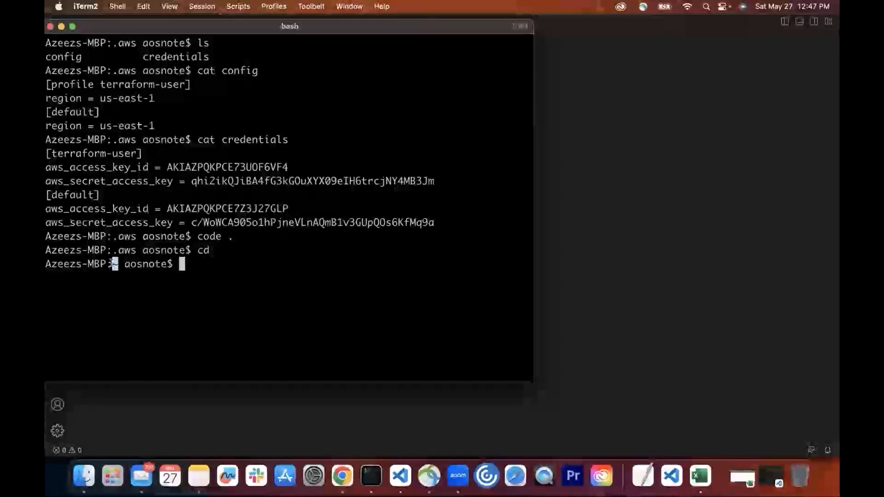
left_click(201, 263)
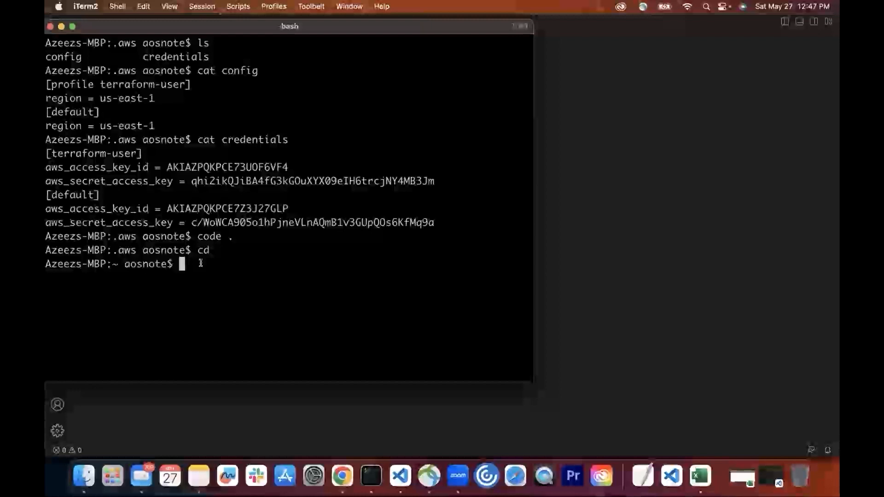
Delete the .aws directory with rm -rf .aws and clear the terminal screen.
type("rm -rf .aws")
key("Return")
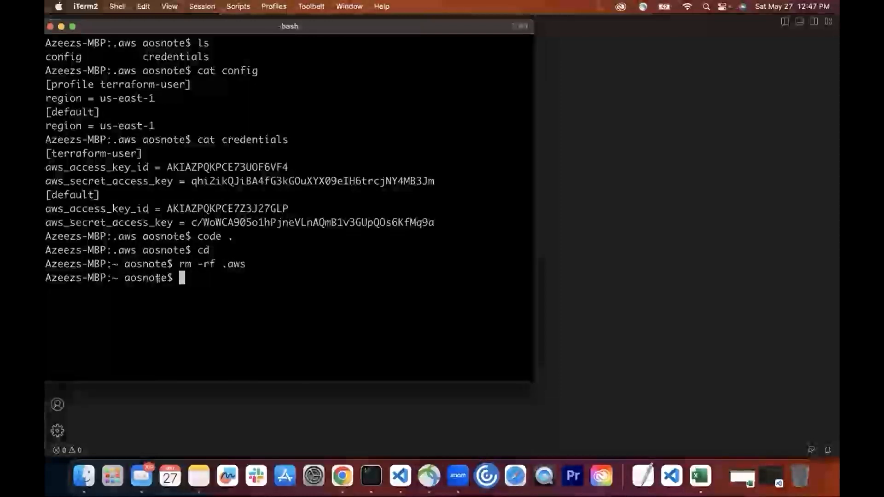
type("clear")
key("Return")
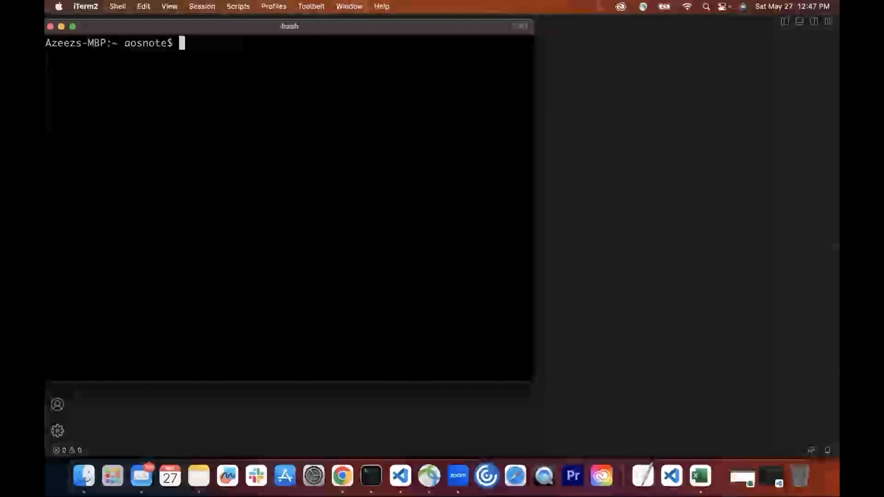
List all home directory contents, including hidden ones, with ls -a to check for the .aws directory.
type("ls ")
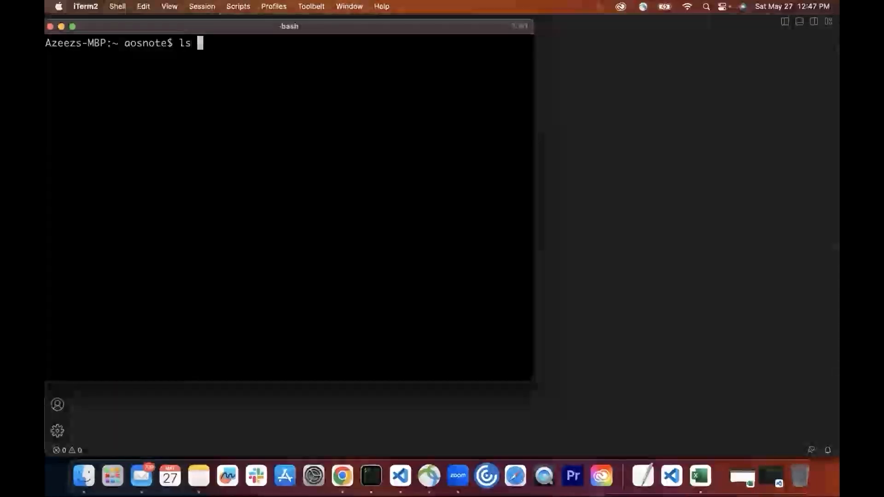
type("-a")
key("Return")
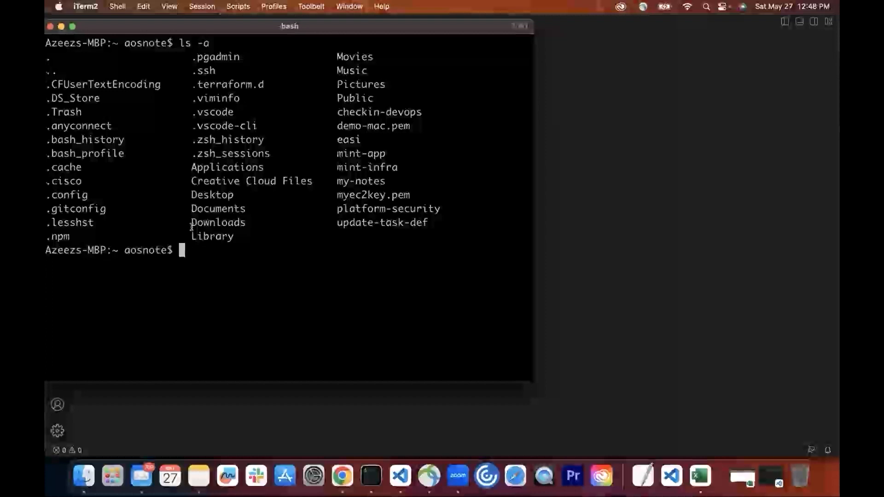
Run aws configure from the home directory to set up the default AWS credentials again.
type("aws confif")
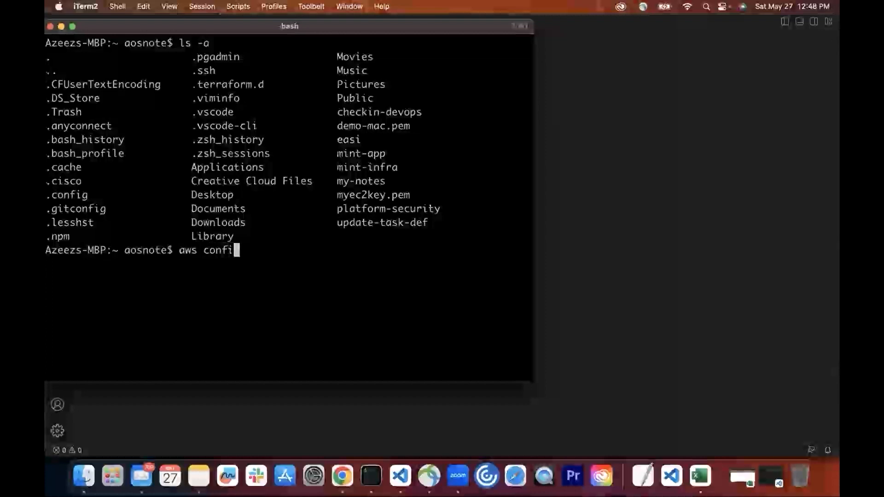
key("BackSpace")
key("BackSpace")
type("ig")
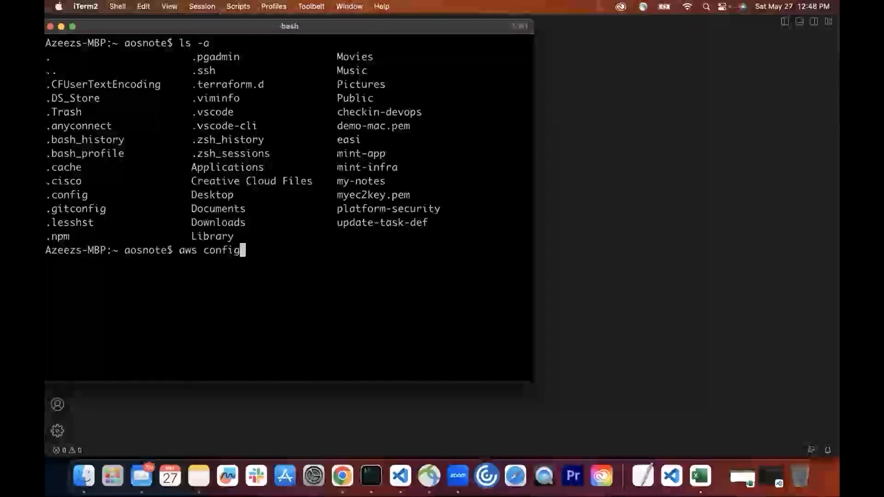
type("ure")
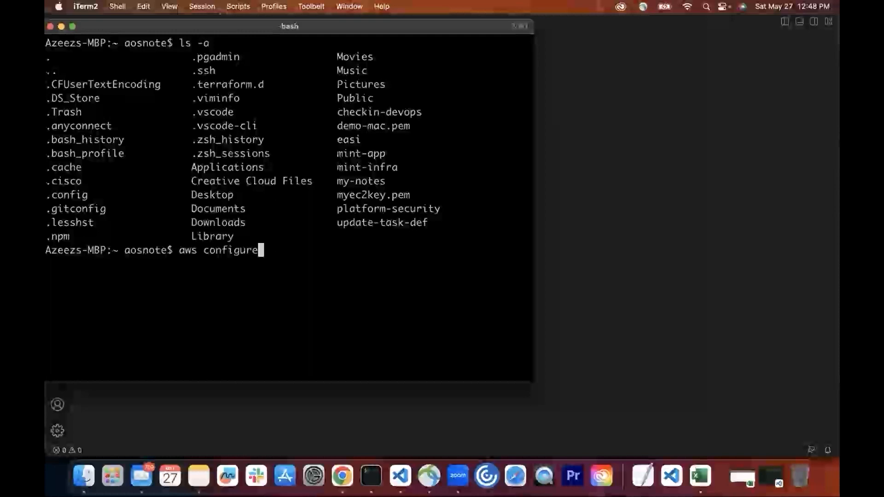
key("Return")
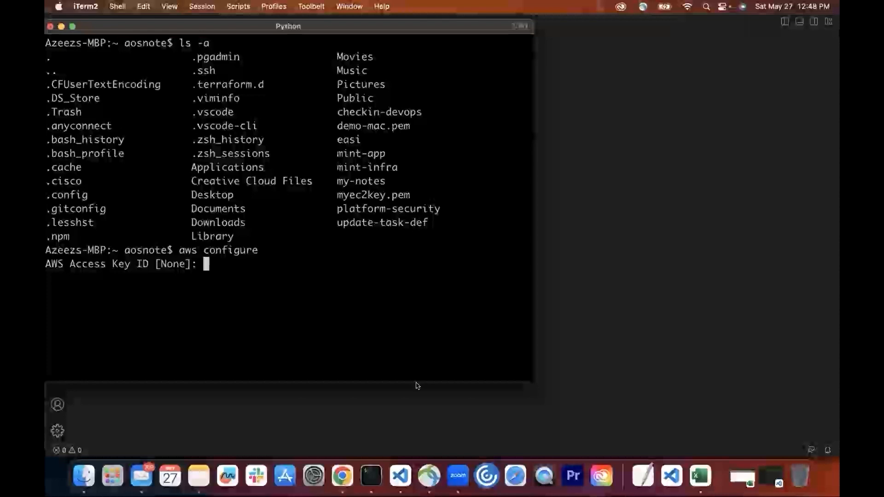
Copy the access key ID from the demo-user-mac_accessKeys sheet in Excel and enter it at the AWS Access Key ID prompt in iTerm2.
left_click(700, 475)
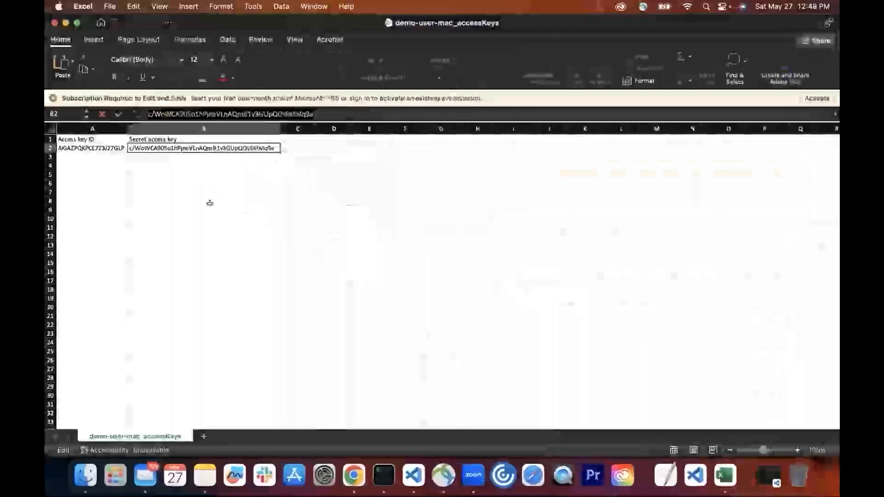
left_click(89, 145)
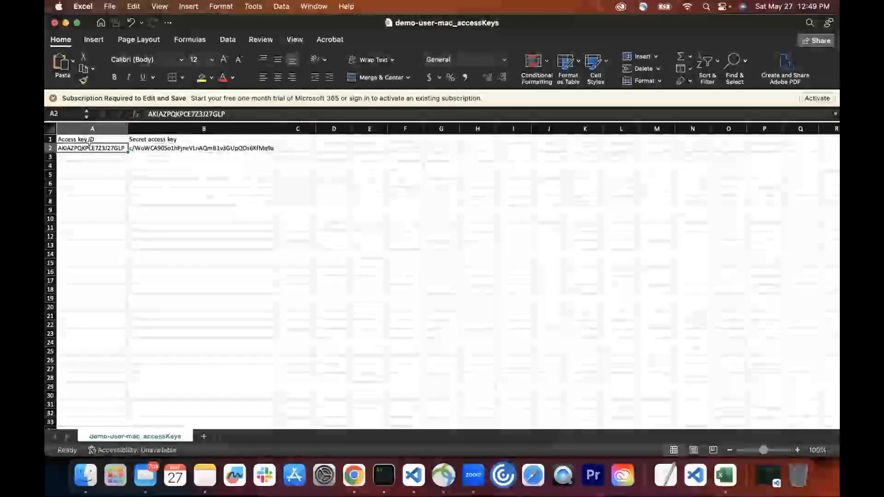
right_click(90, 143)
left_click(109, 165)
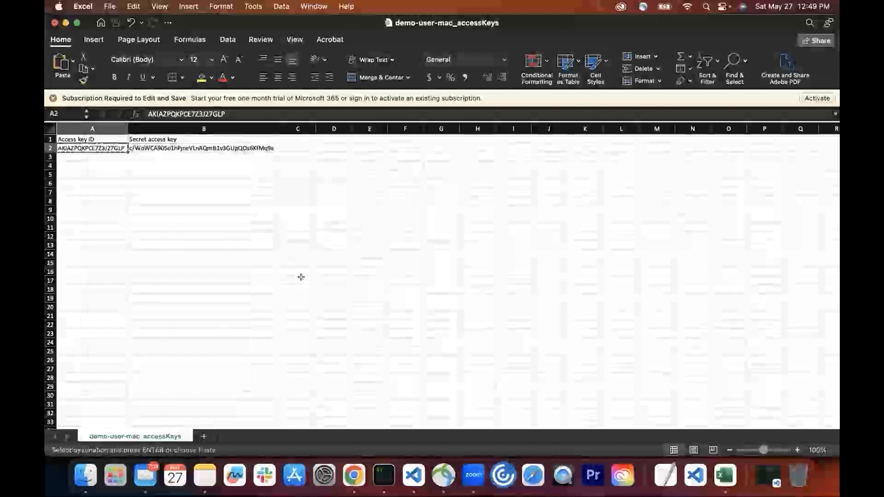
left_click(384, 476)
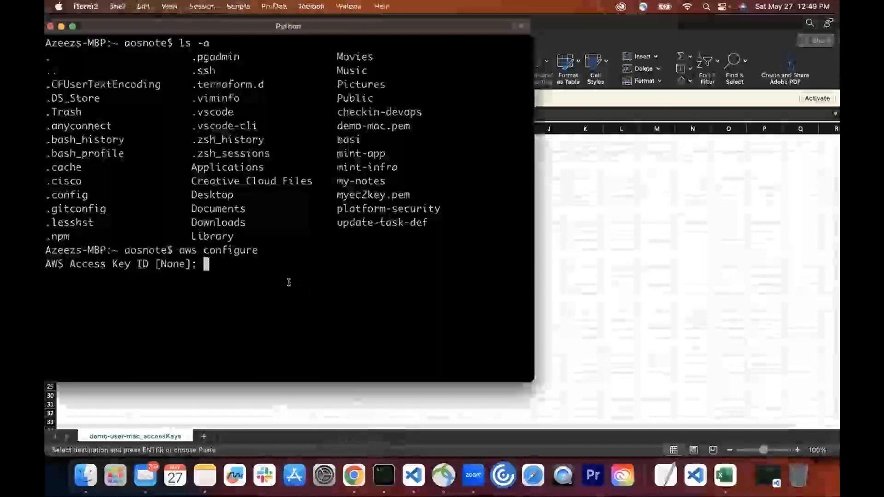
key("super+v")
key("Return")
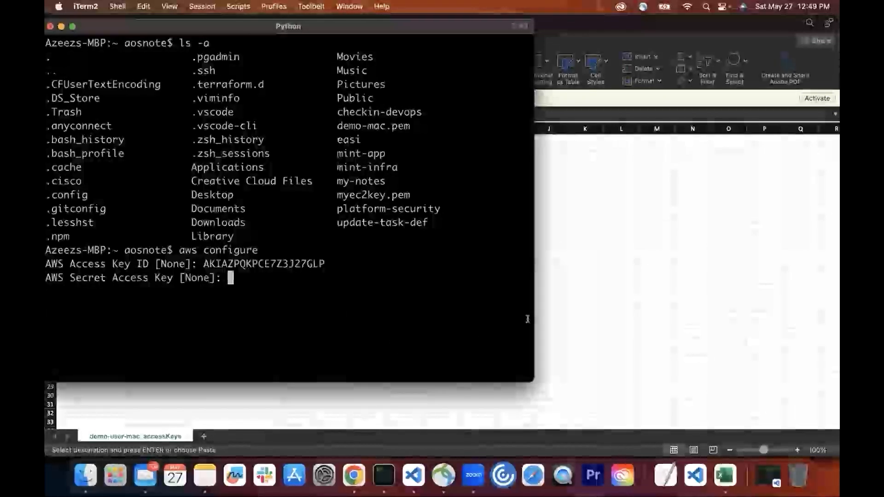
Copy the secret access key from the Excel sheet and enter it at the AWS Secret Access Key prompt in iTerm2.
left_click(726, 477)
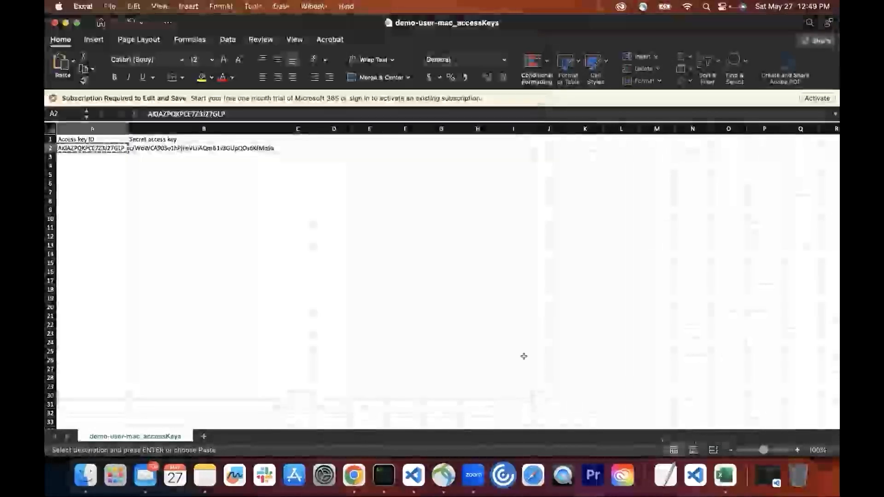
left_click(237, 147)
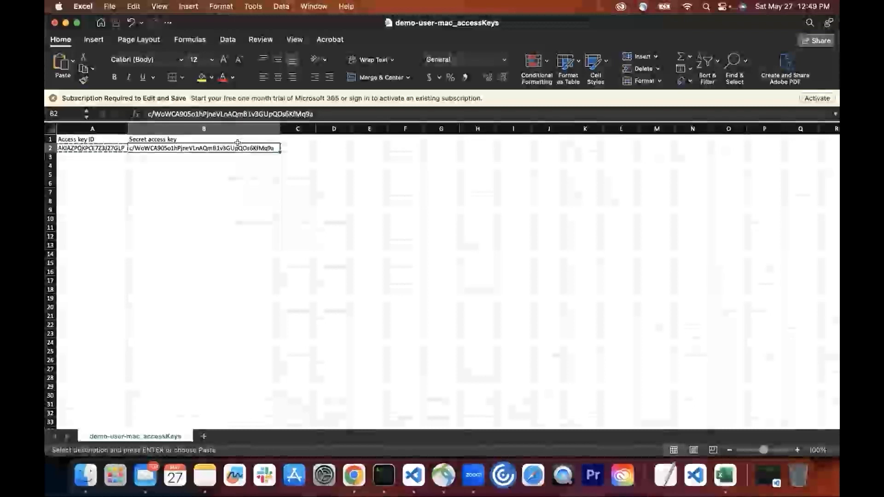
key("super+c")
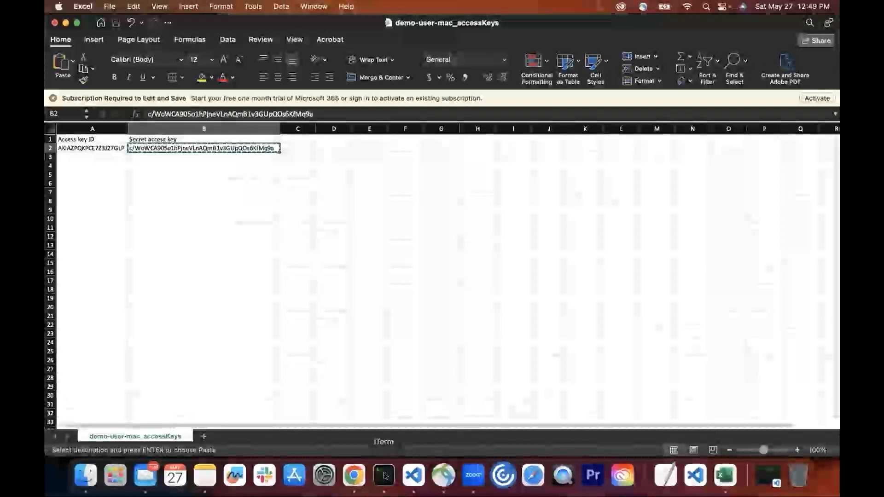
left_click(384, 475)
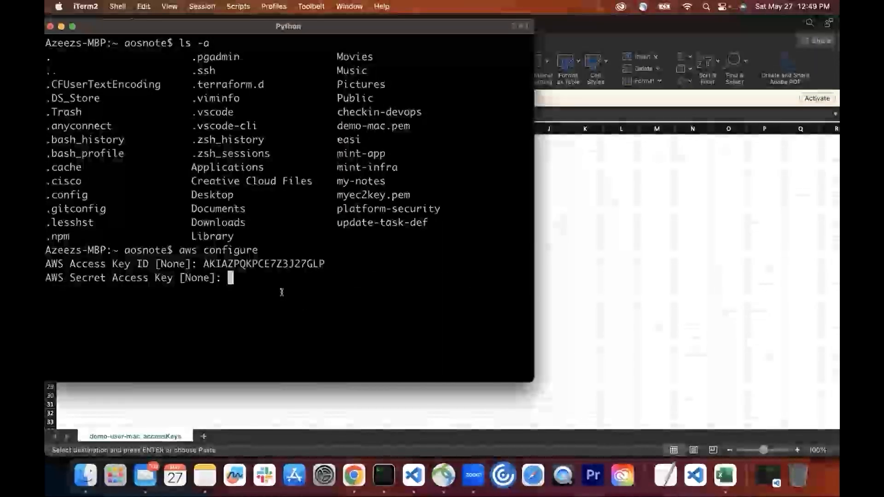
key("super+v")
key("Return")
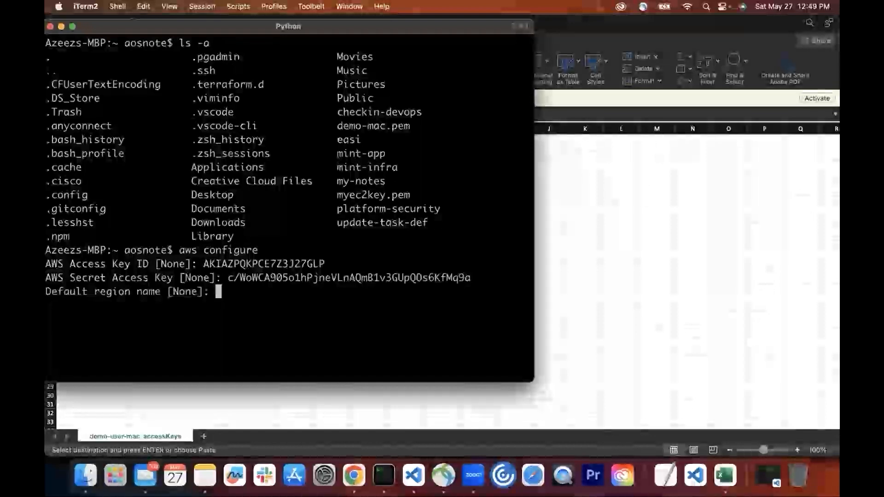
Set the default region name to us-east-1 and leave the default output format empty.
type("u")
type("s-eat")
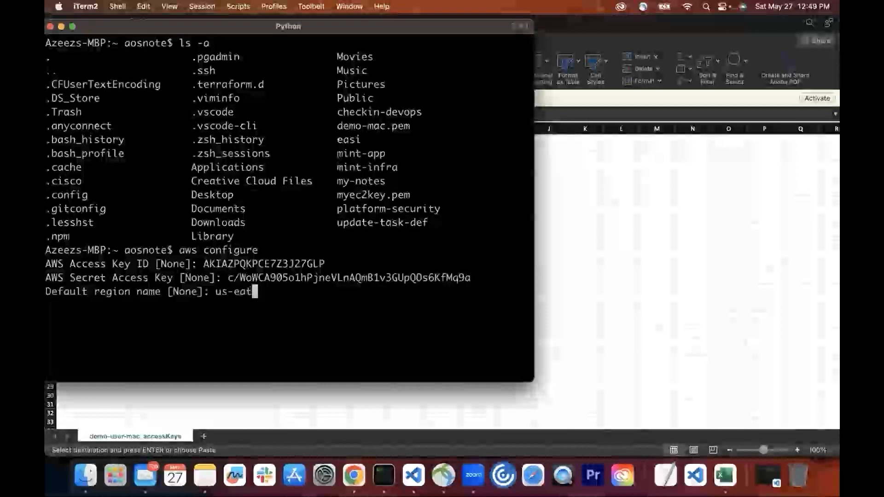
key("BackSpace")
type("st-1")
key("Return")
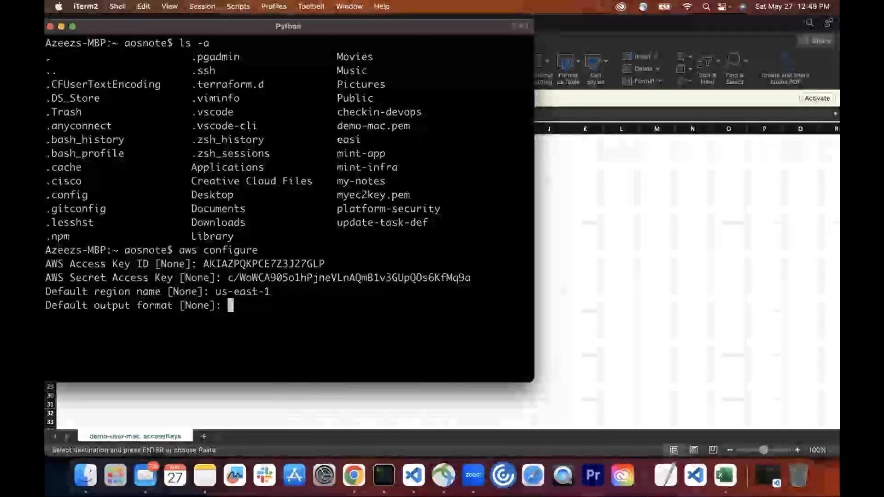
key("Return")
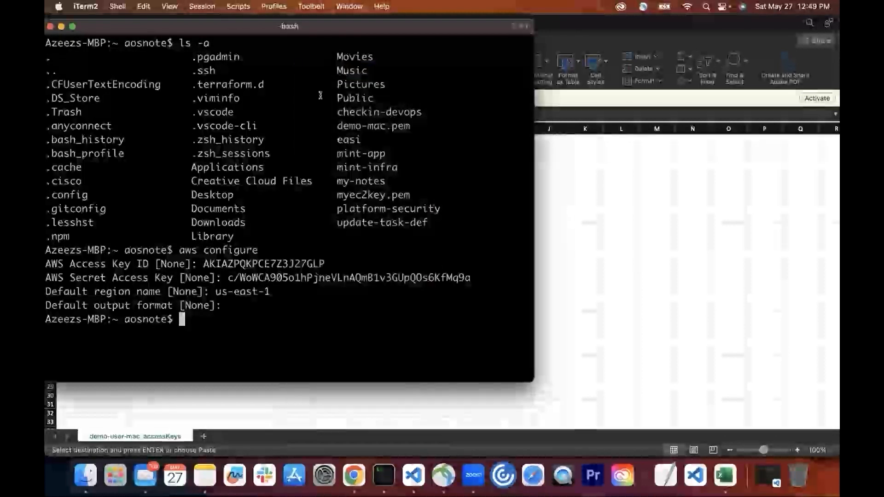
Open a second iTerm2 window and arrange it side by side with the first one, narrowing the original window to make room.
left_click_drag(413, 26, 415, 35)
right_click(417, 61)
left_click(449, 68)
left_click_drag(183, 110, 587, 91)
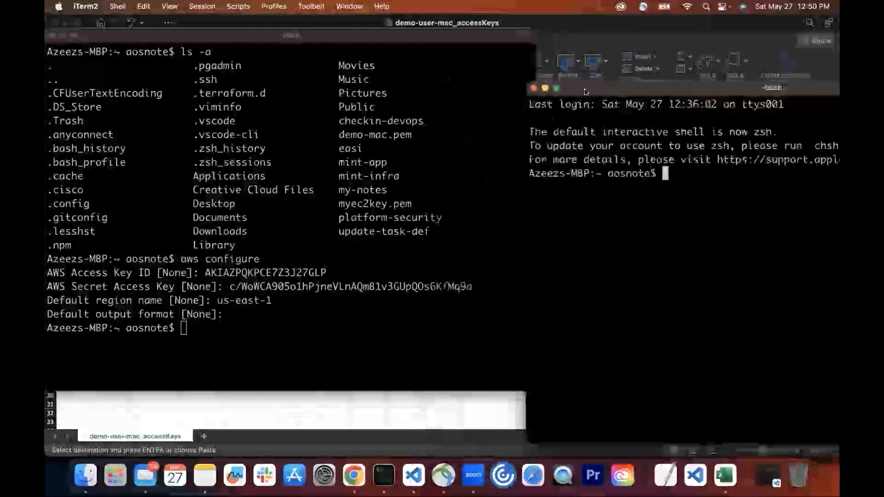
left_click_drag(152, 33, 146, 33)
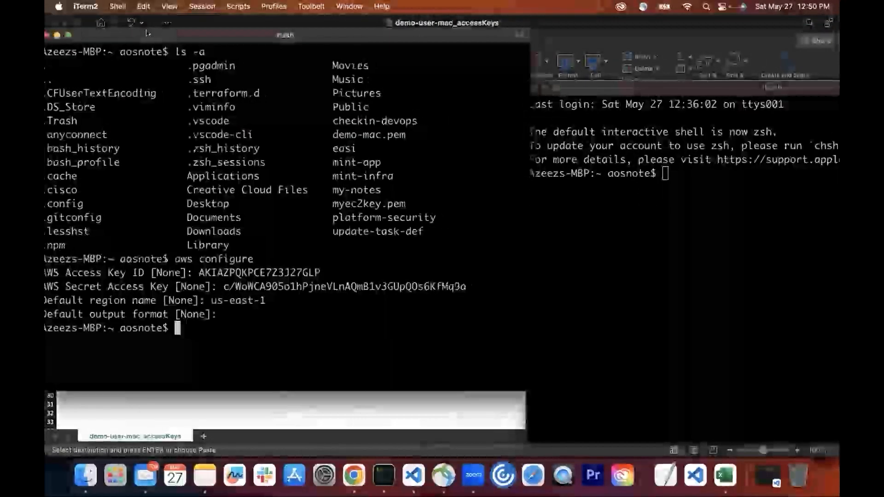
left_click_drag(530, 235, 513, 226)
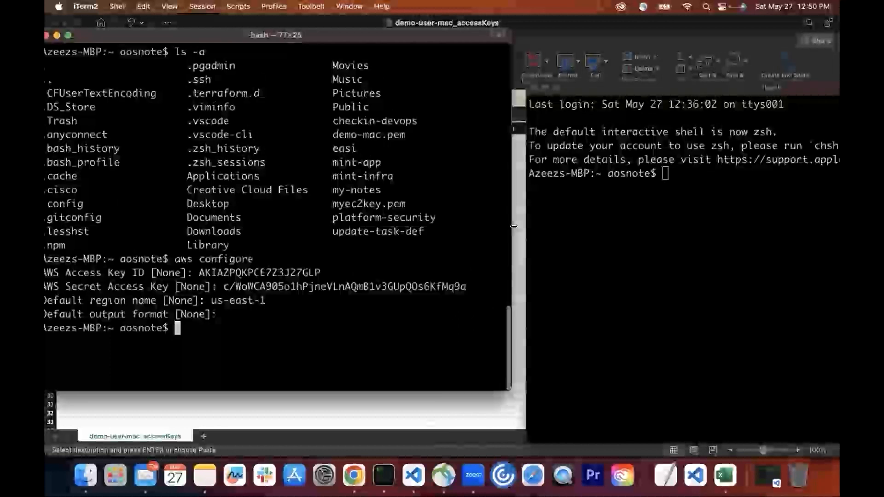
left_click(593, 95)
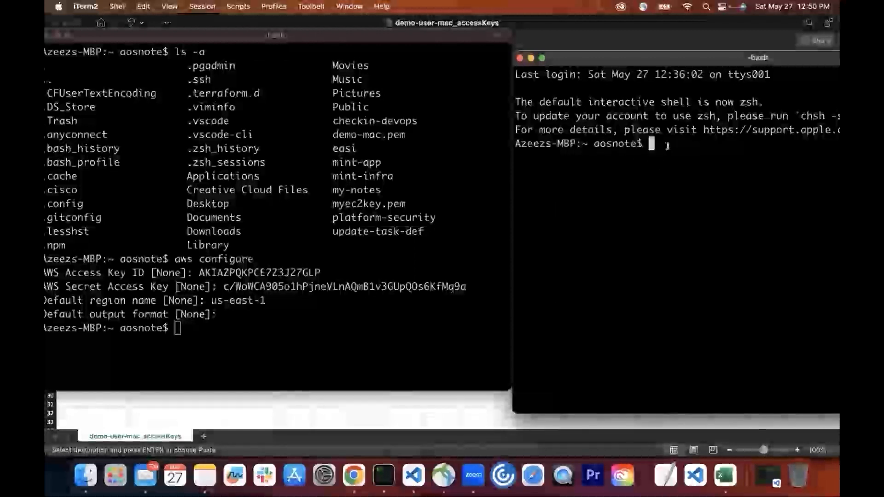
List all home directory contents, including hidden entries, with ls -a in the new terminal window and locate the .aws directory.
type("cd")
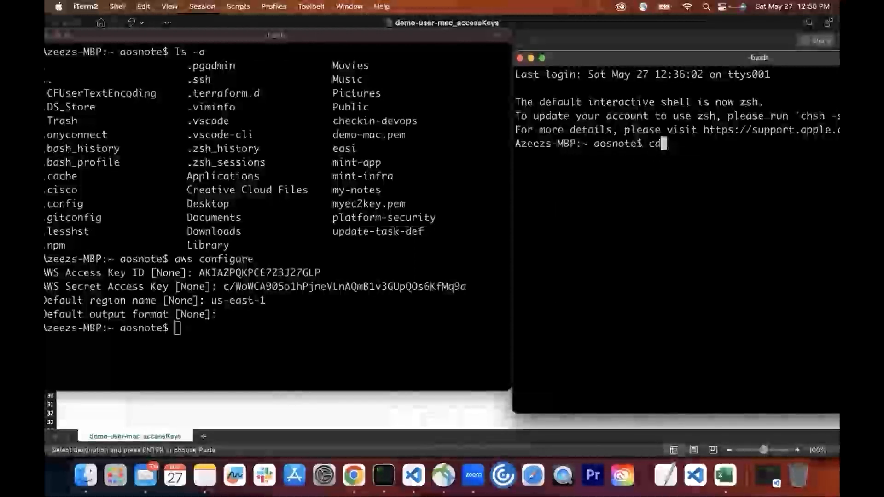
key("BackSpace")
key("BackSpace")
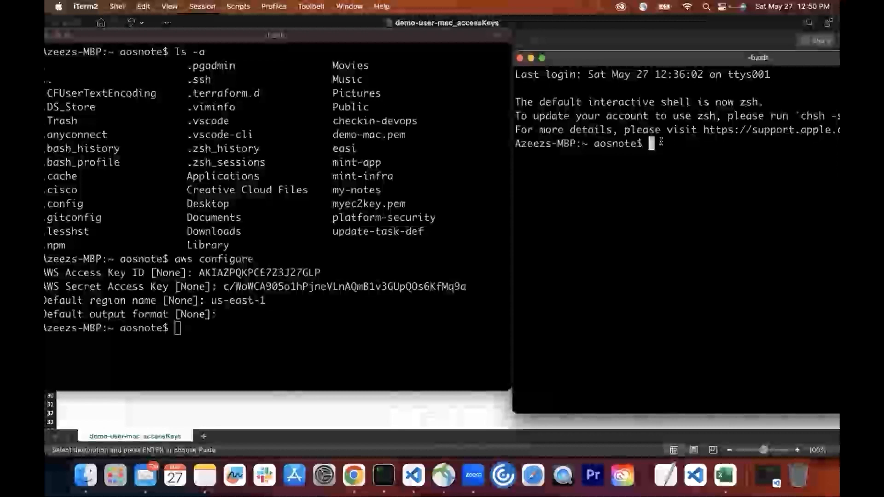
type("ls -a")
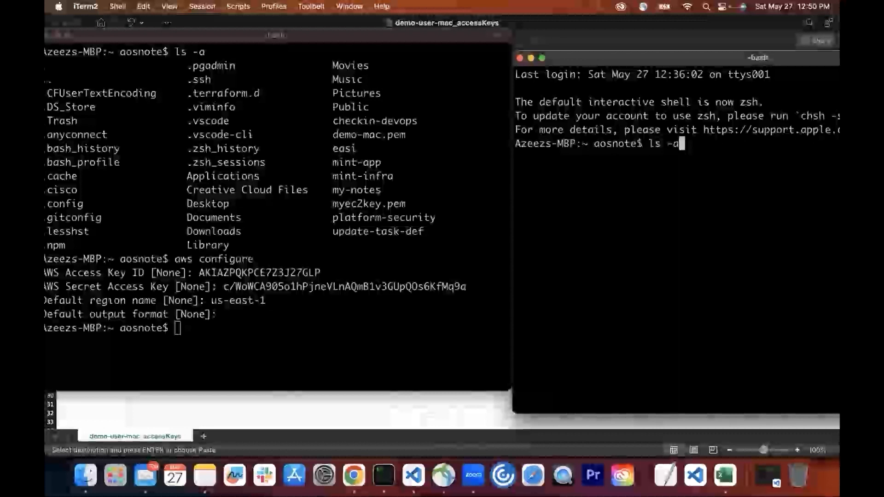
key("Return")
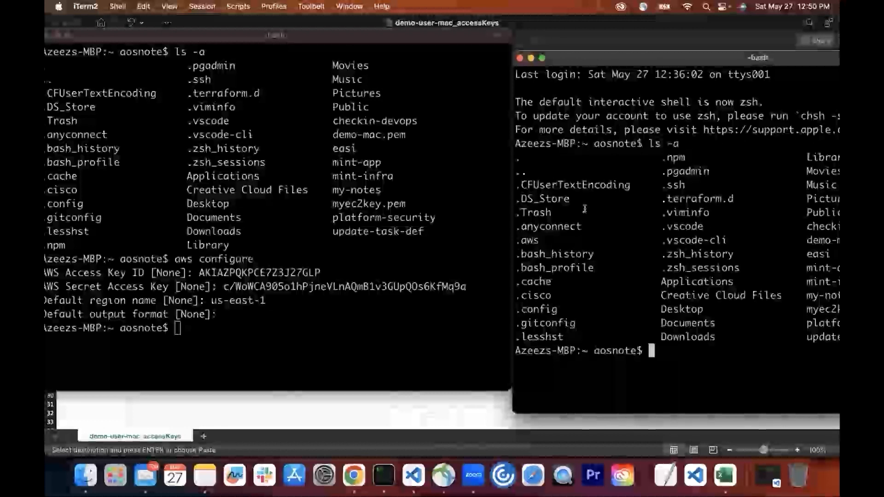
left_click_drag(524, 239, 515, 240)
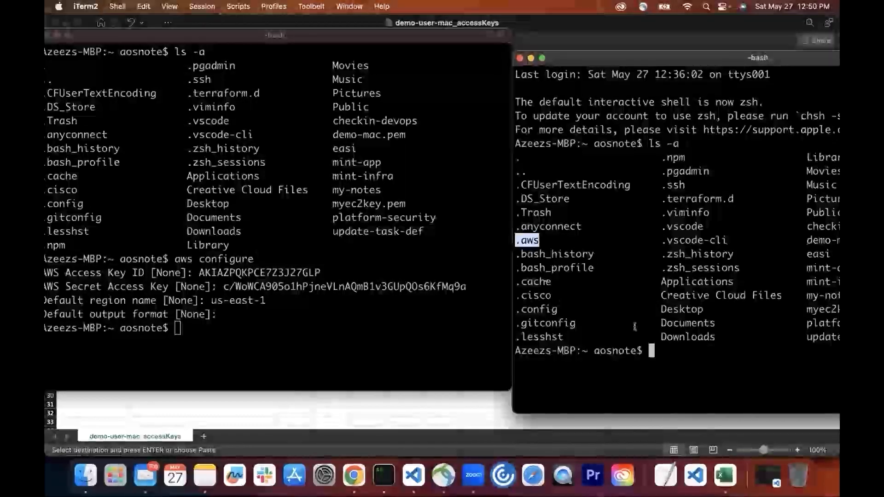
Change into the .aws directory in the second terminal window and list its files.
type("cd ")
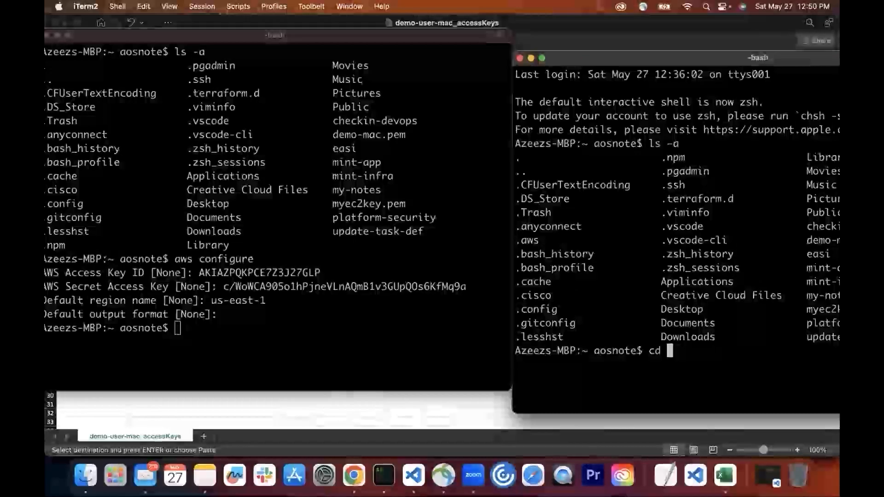
type(".aws/")
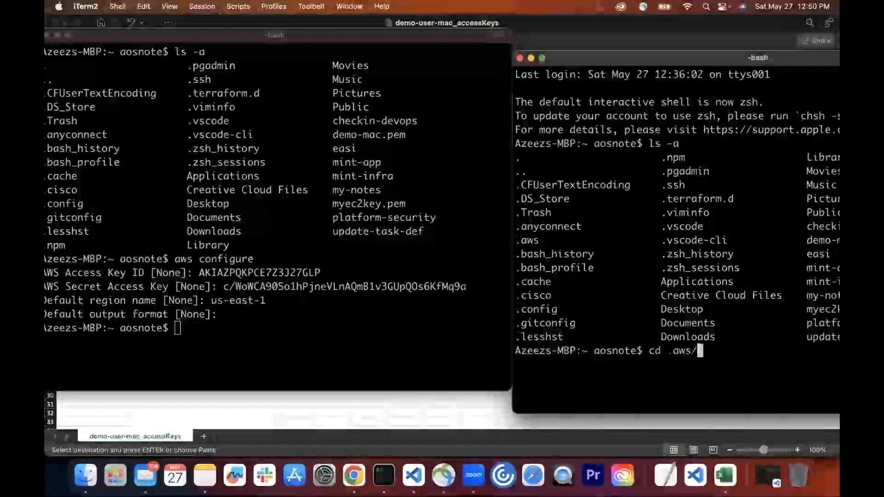
key("Return")
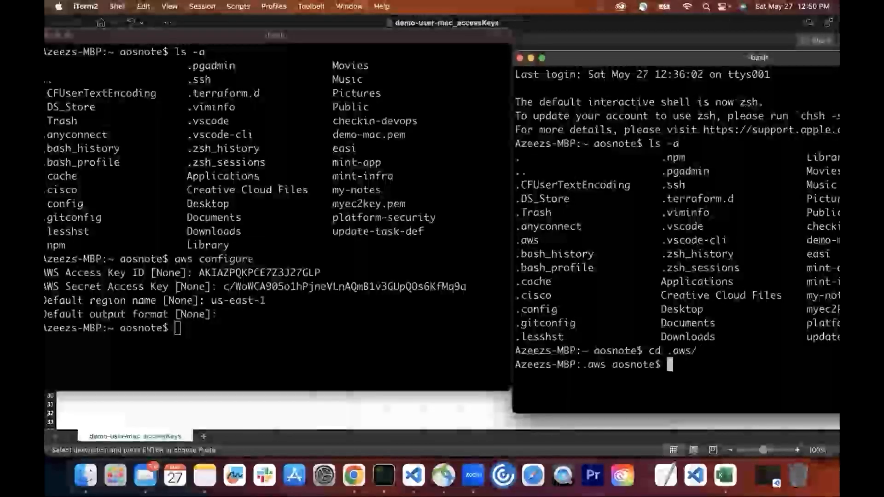
double_click(587, 365)
left_click_drag(585, 364, 581, 364)
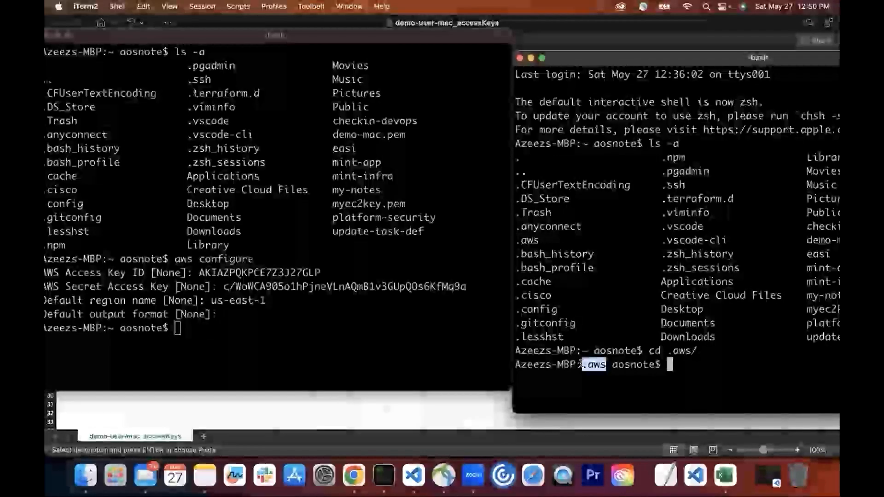
left_click(684, 367)
type("ls")
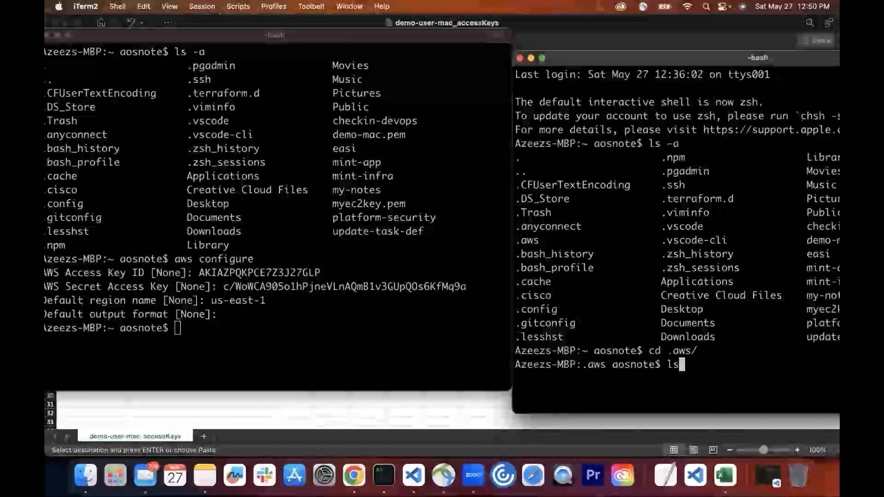
key("Return")
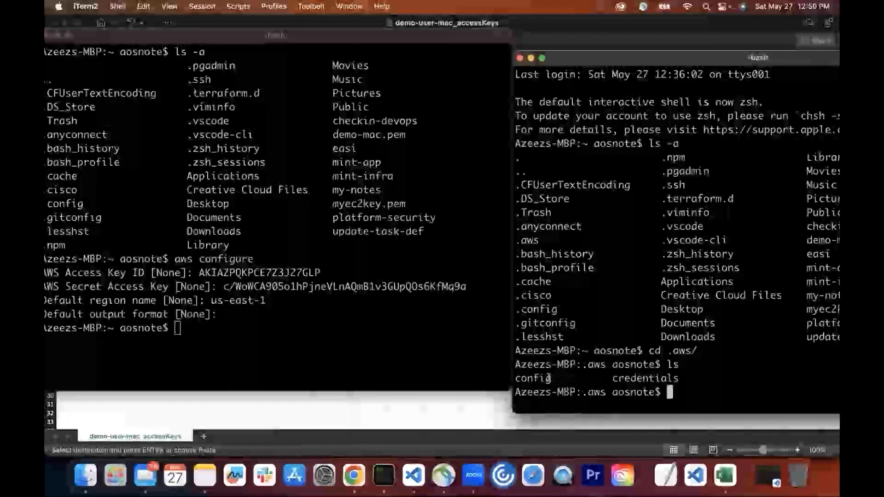
left_click_drag(549, 379, 524, 378)
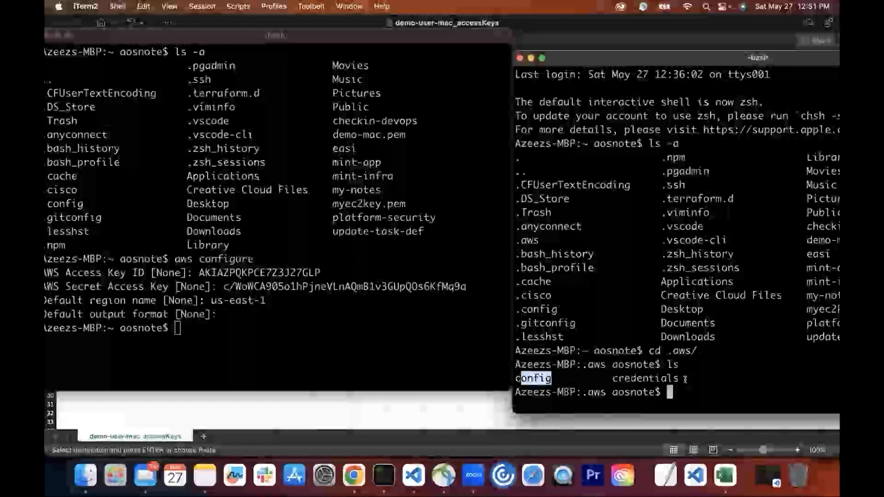
left_click_drag(678, 378, 616, 379)
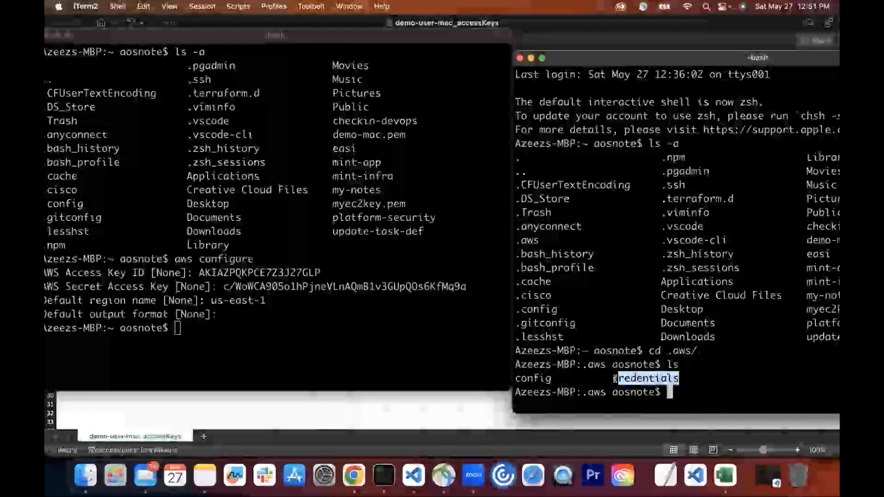
Clear the second terminal window and list the .aws directory's files again.
type("clear")
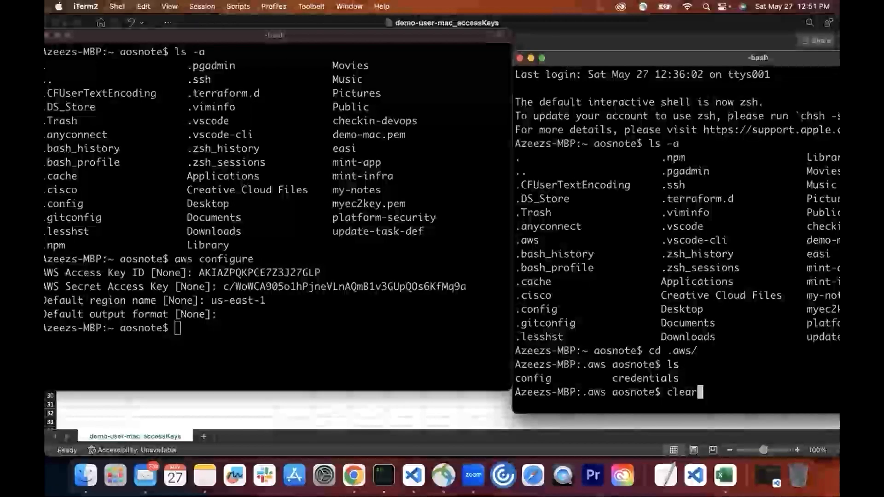
key("Return")
type("ls")
key("Return")
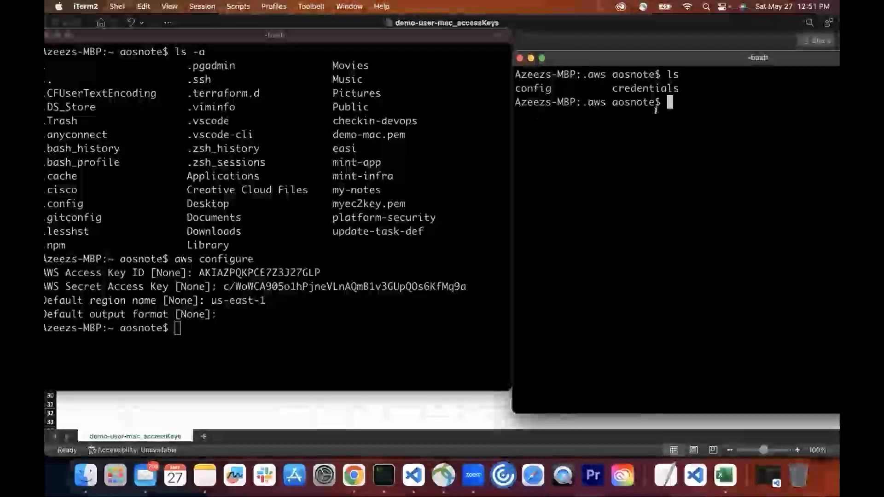
Print the config file in the .aws directory with cat and review its profile and region entries.
type("cat")
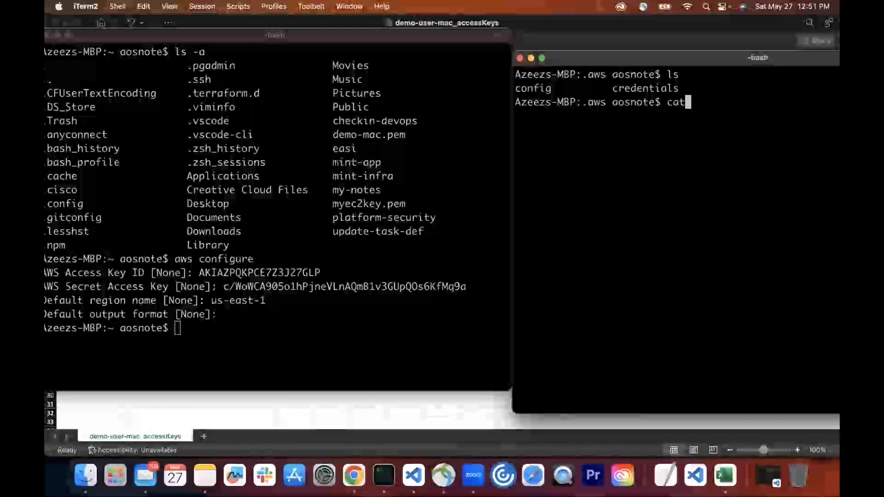
type(" c")
key("Tab")
type("o")
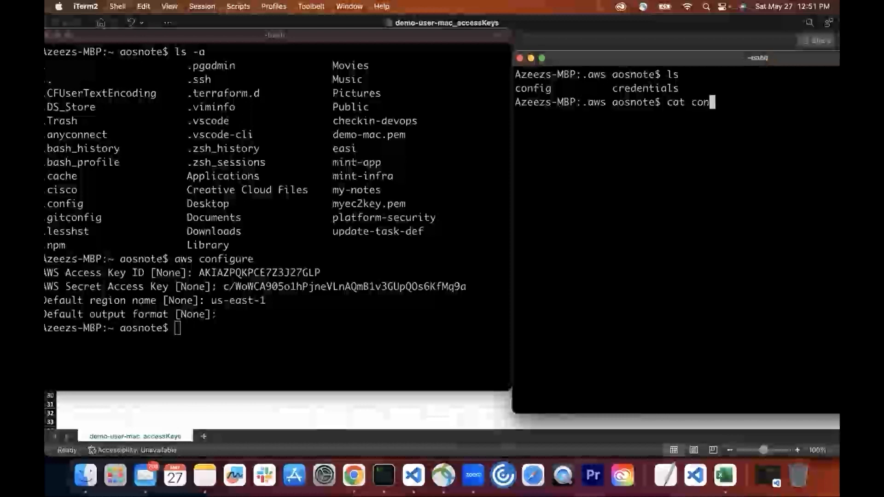
key("Tab")
key("Return")
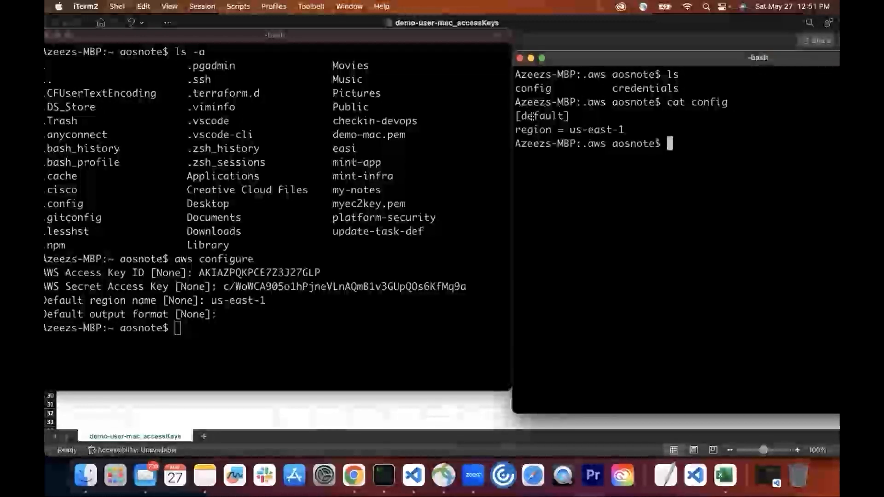
left_click_drag(622, 130, 515, 114)
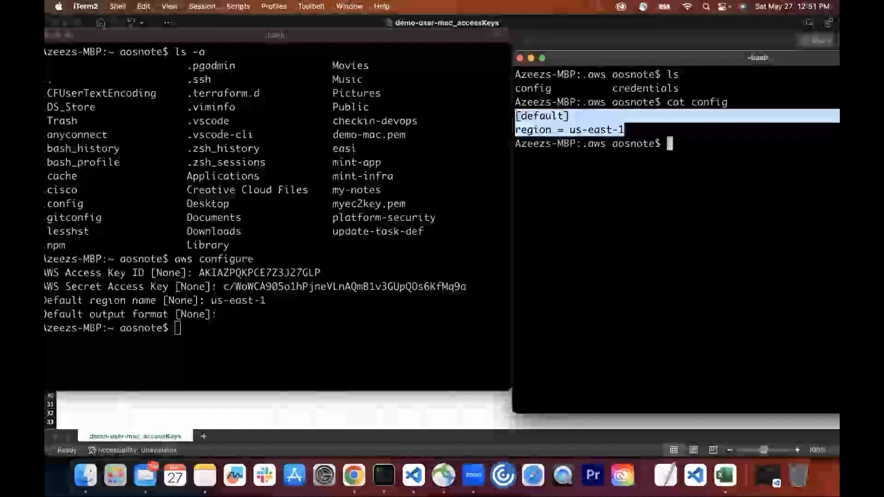
left_click(538, 112)
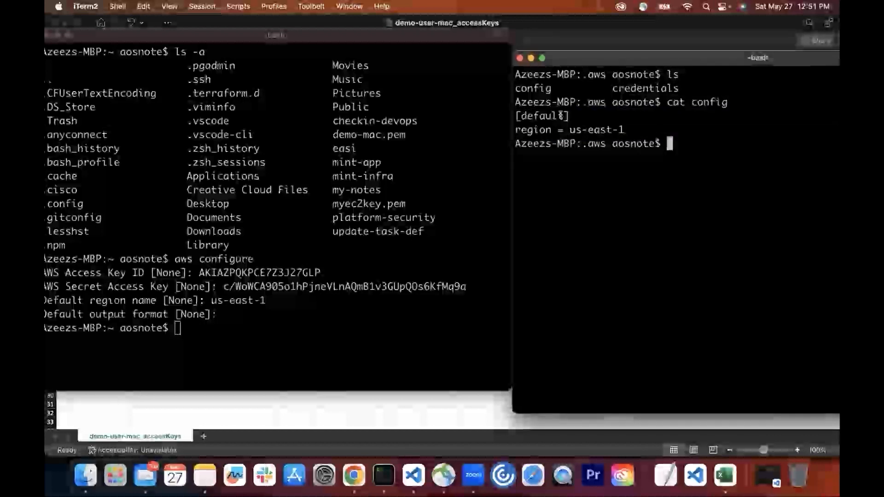
double_click(539, 116)
left_click_drag(630, 134, 522, 131)
left_click(681, 155)
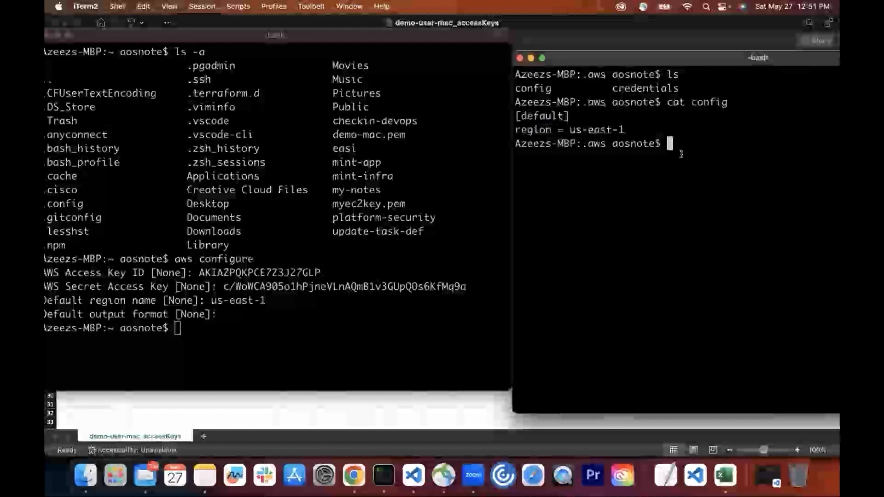
Print the credentials file in the .aws directory with cat and review the default profile's key entries.
type("cat")
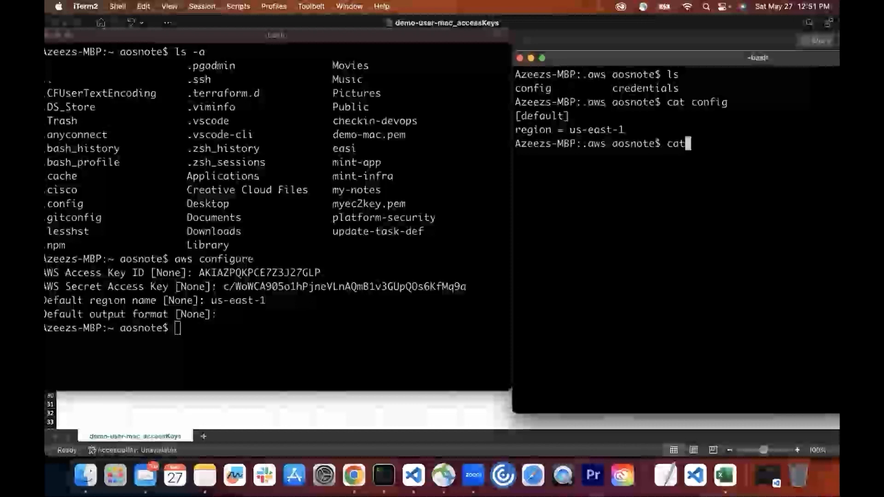
type(" cr")
key("Tab")
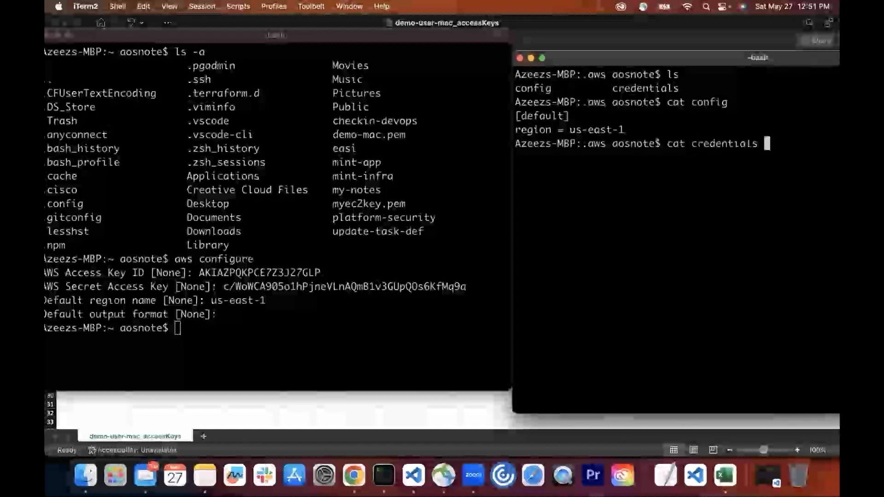
key("Return")
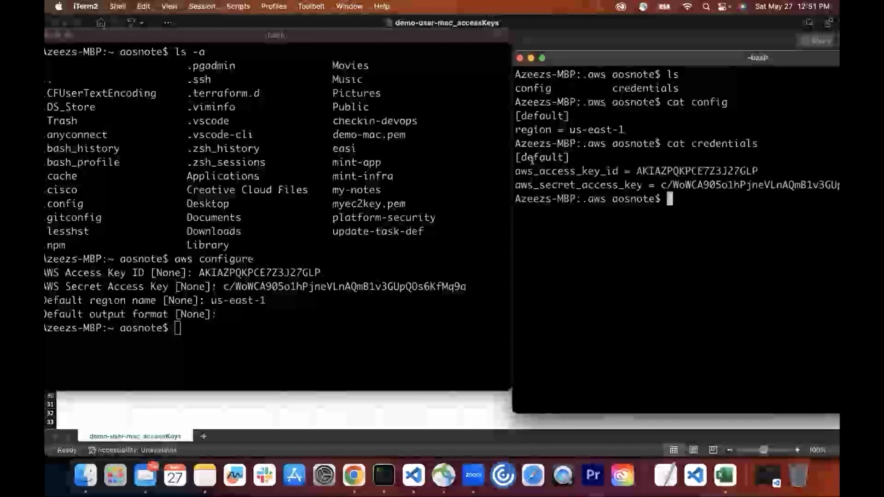
left_click_drag(516, 157, 650, 185)
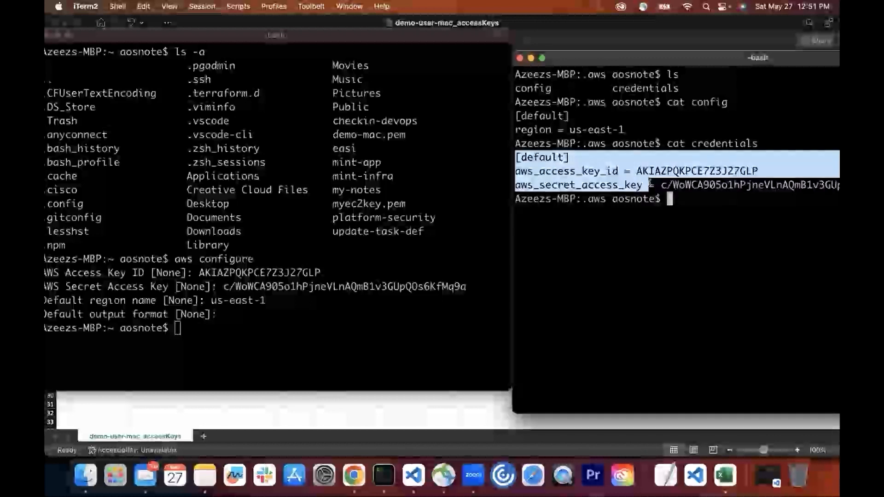
Run aws s3 ls in the first terminal window to test the default credentials, and review the listed buckets.
left_click(252, 258)
left_click_drag(252, 258, 181, 259)
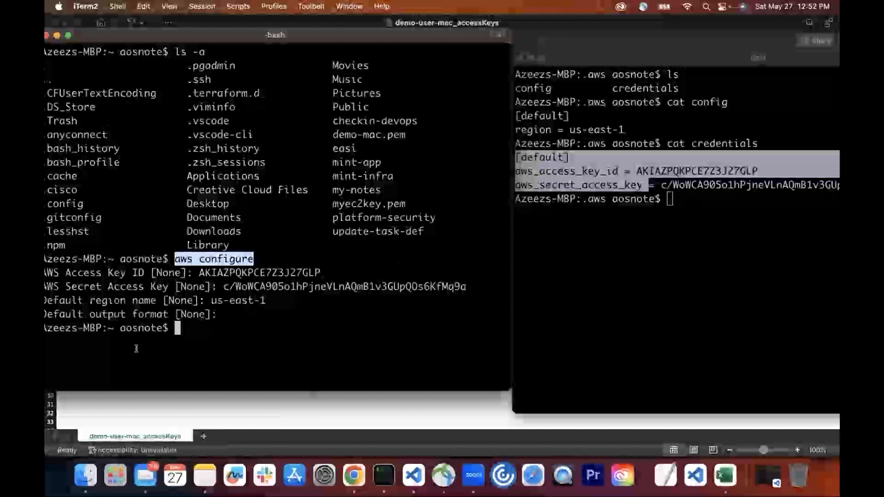
left_click(202, 328)
type("aws ")
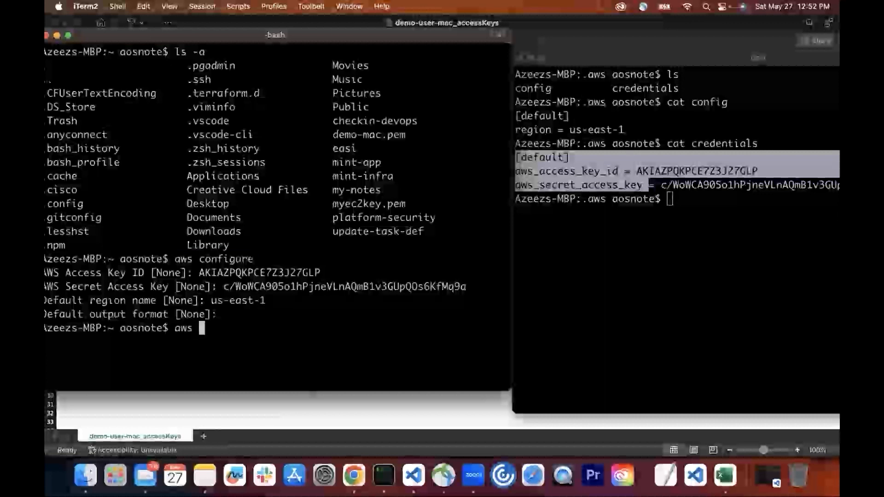
type("3s ls")
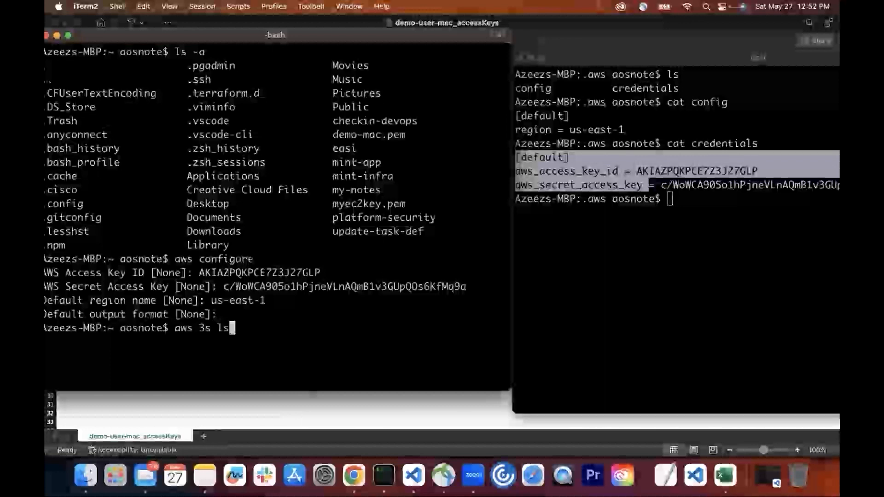
key("Return")
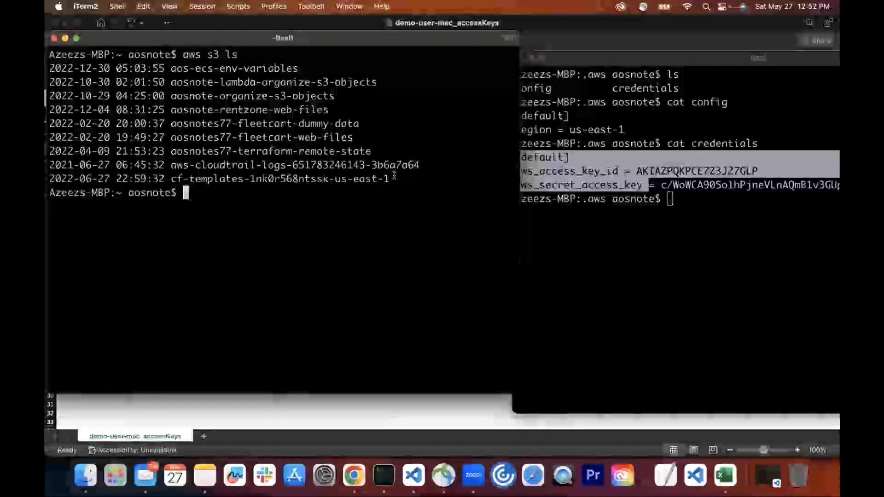
left_click_drag(394, 175, 47, 69)
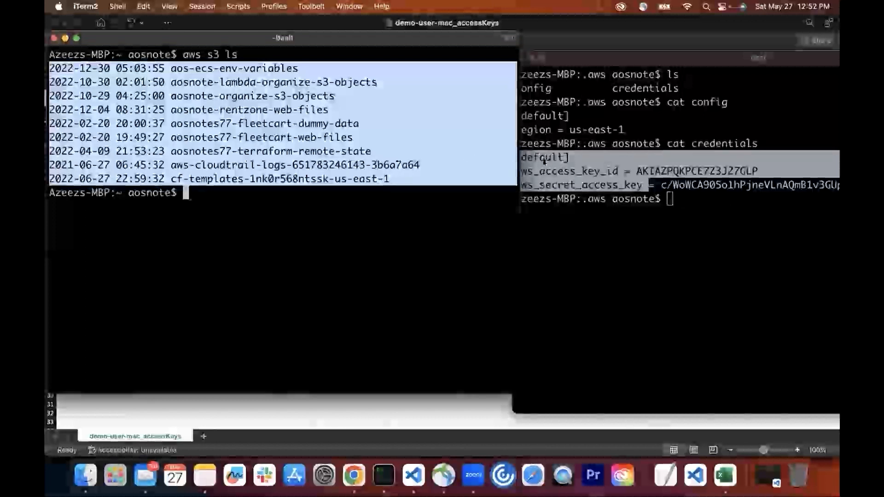
left_click(244, 201)
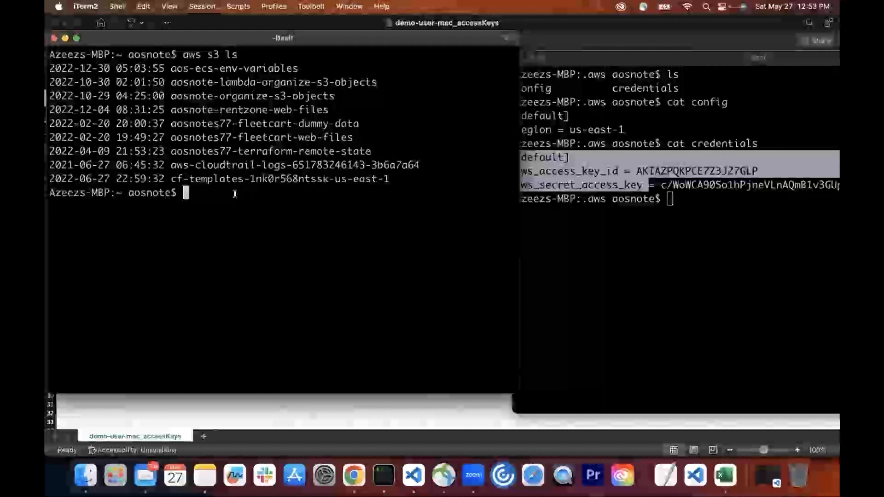
left_click(620, 185)
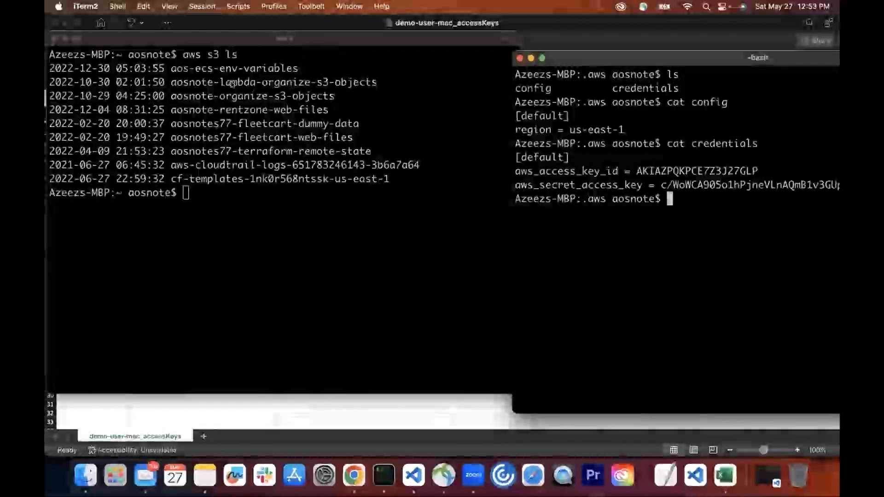
left_click_drag(562, 157, 555, 156)
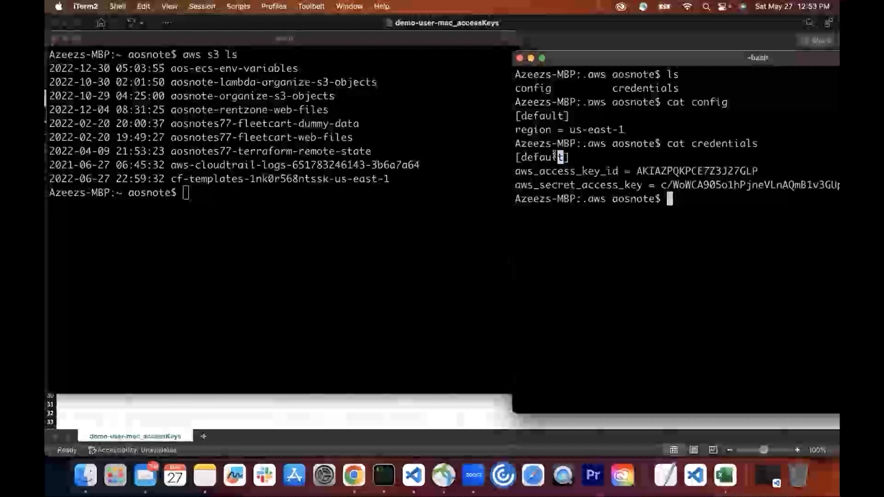
Discard the partly entered aws command in the first terminal window and clear its screen.
left_click(320, 190)
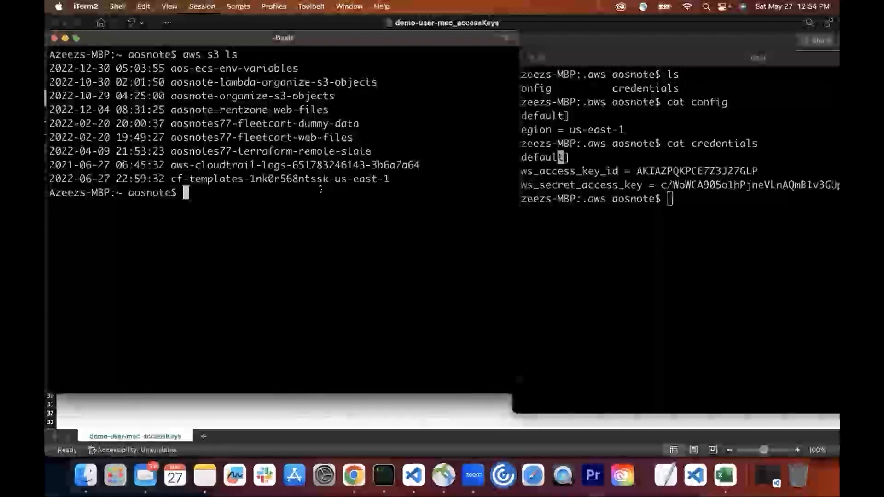
type("aws")
key("BackSpace")
key("BackSpace")
key("BackSpace")
key("BackSpace")
key("ctrl+l")
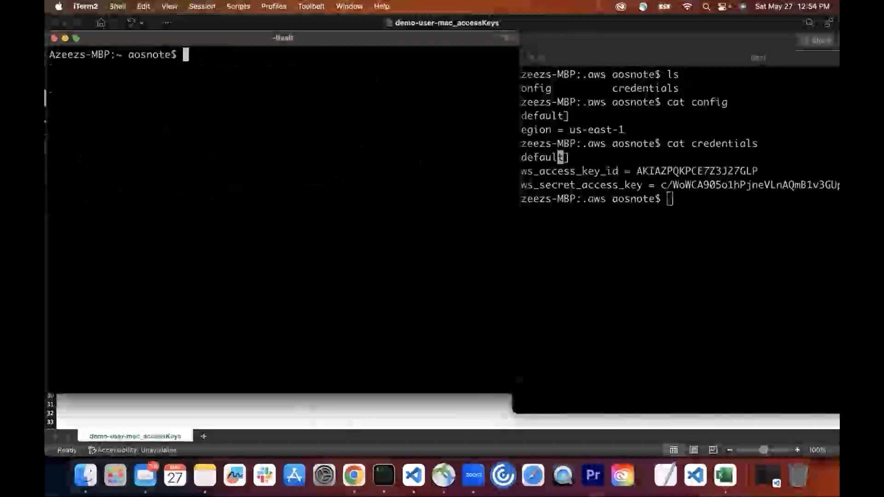
Run aws configure --profile henry-1 in the first terminal window to start setting up a named profile.
type("aws confi")
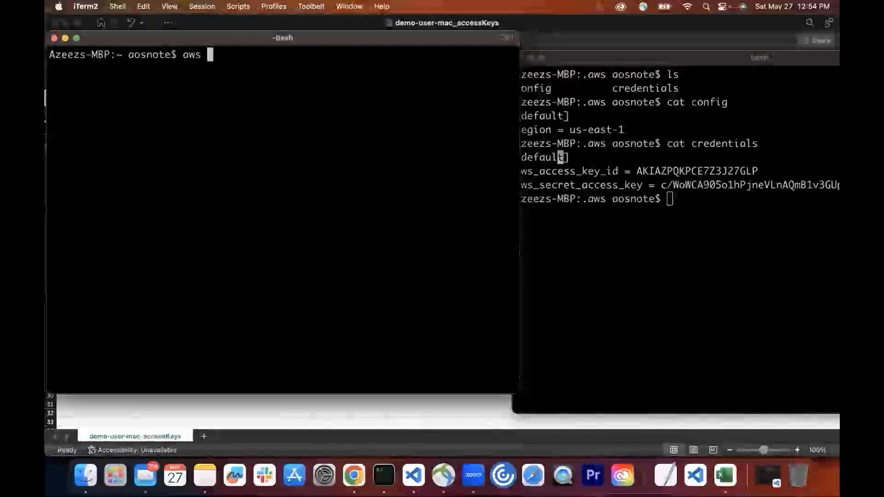
type("gure -")
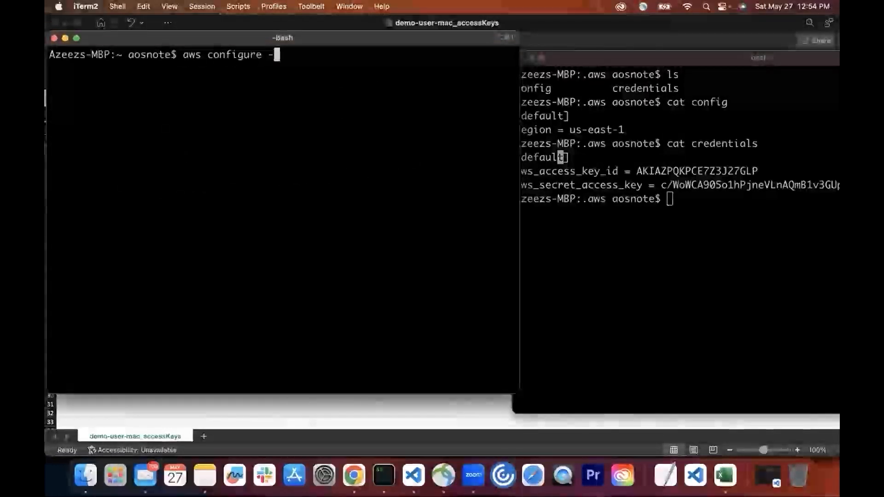
type("-profile")
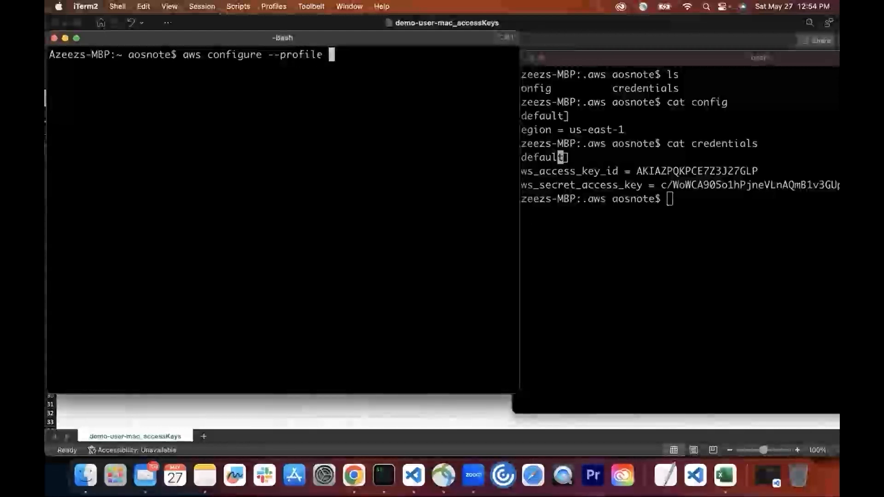
left_click(339, 53)
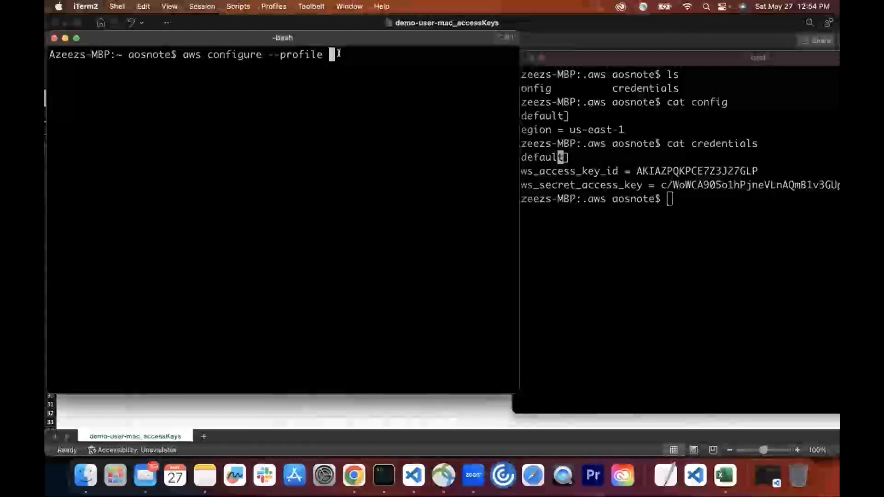
type("han")
key("BackSpace")
key("BackSpace")
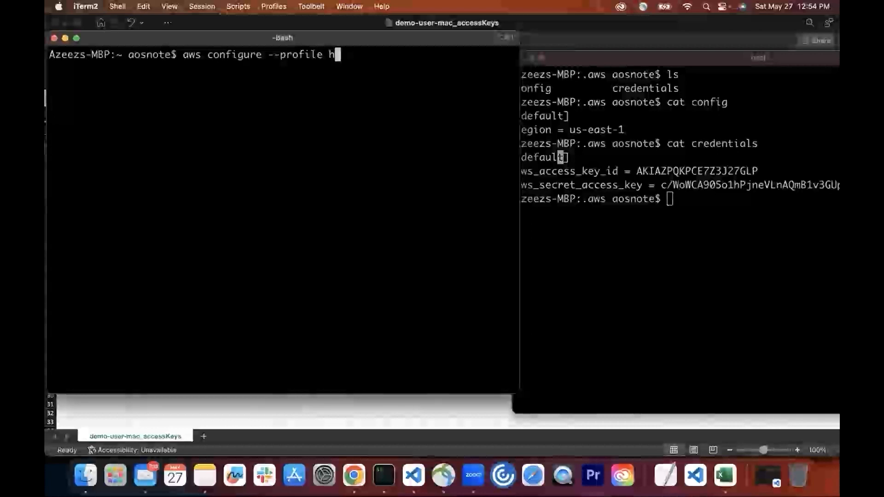
type("enry")
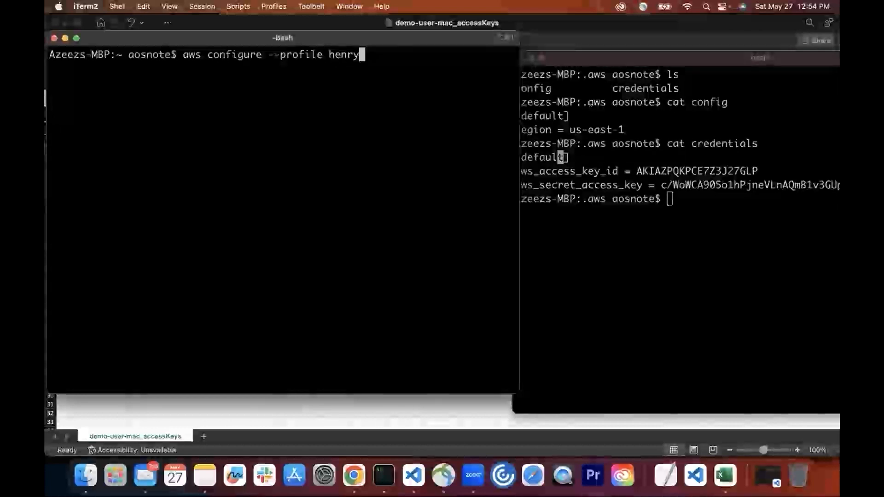
type("-1")
key("Return")
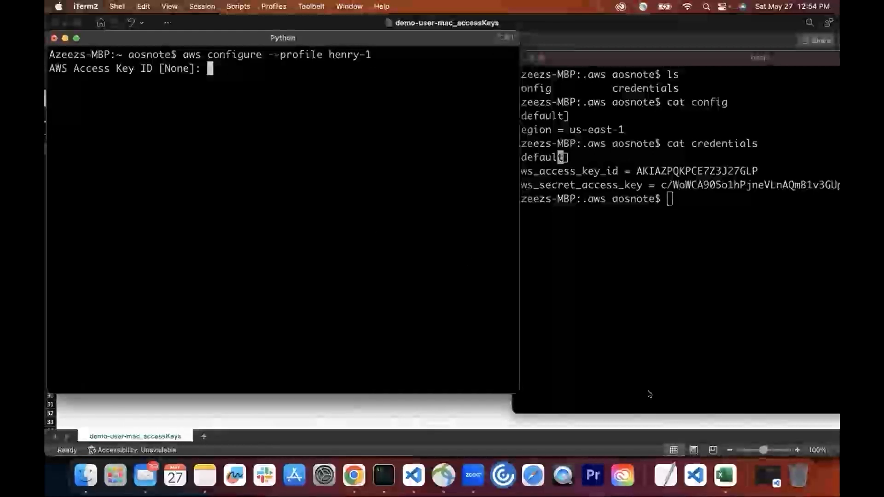
Copy the access key ID from the demo-user-mac_accessKeys spreadsheet in Excel and enter it at the profile's AWS Access Key ID prompt.
left_click(728, 479)
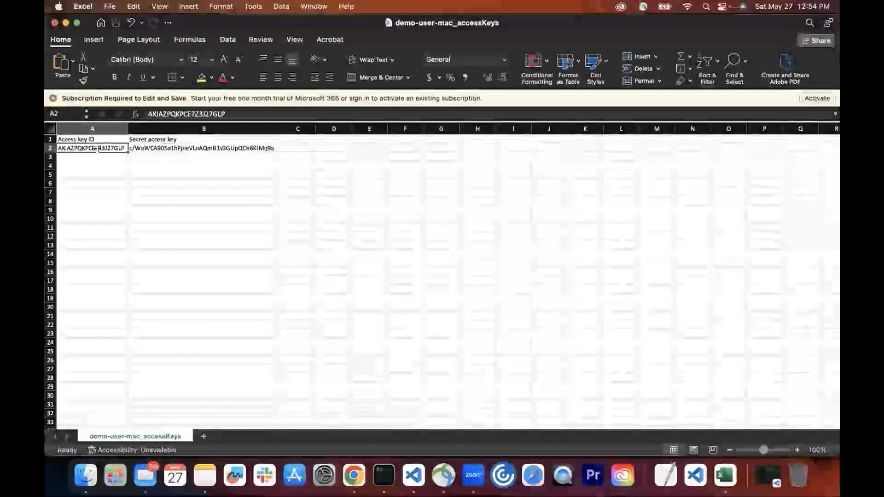
double_click(179, 113)
right_click(180, 113)
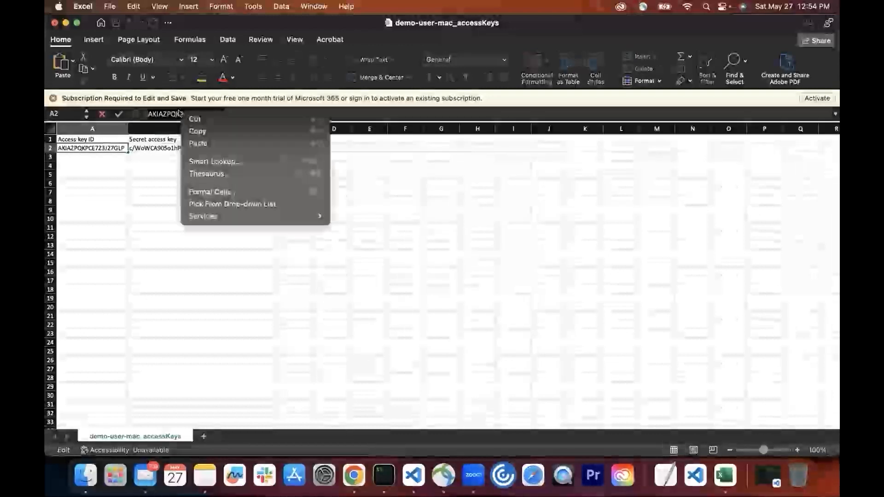
left_click(198, 132)
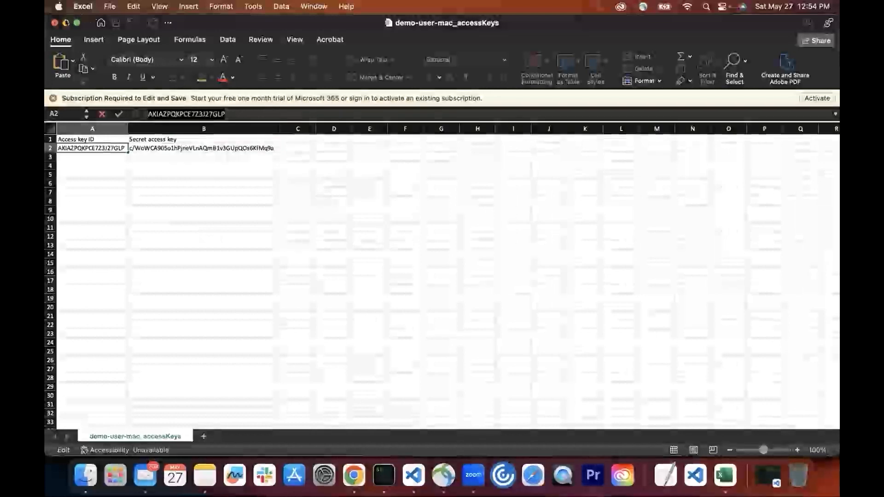
left_click(65, 23)
right_click(225, 68)
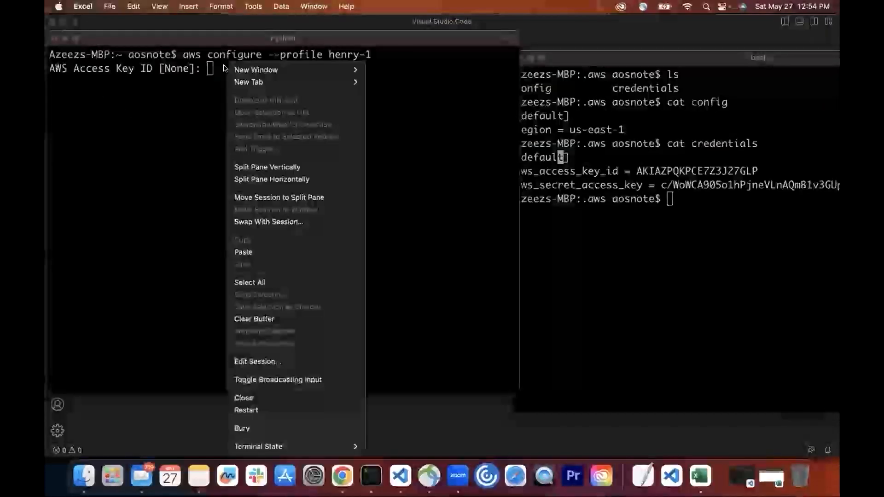
left_click(244, 253)
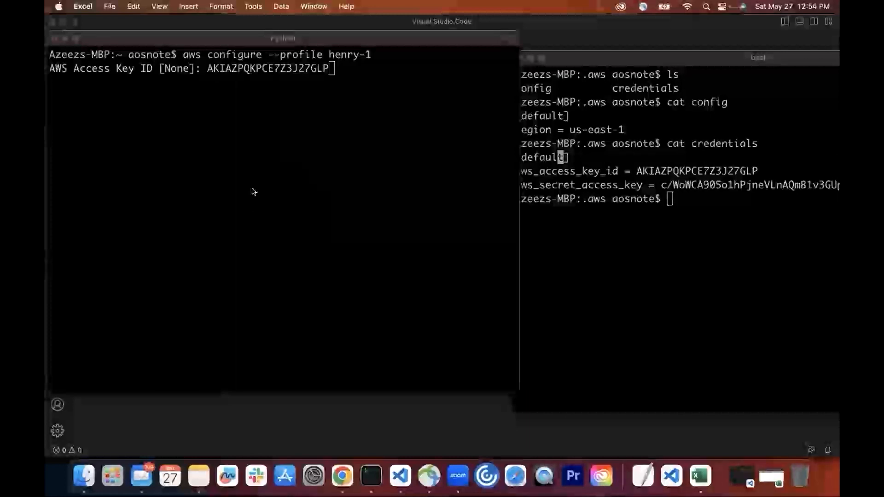
left_click(337, 70)
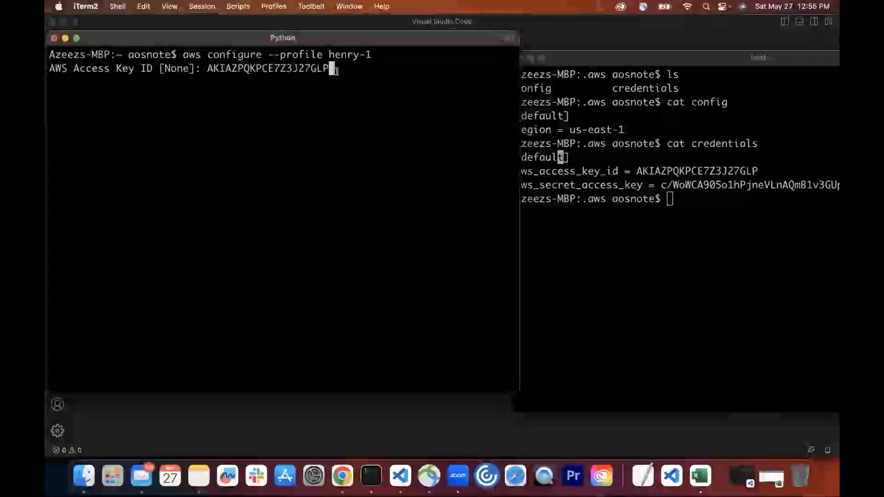
key("Return")
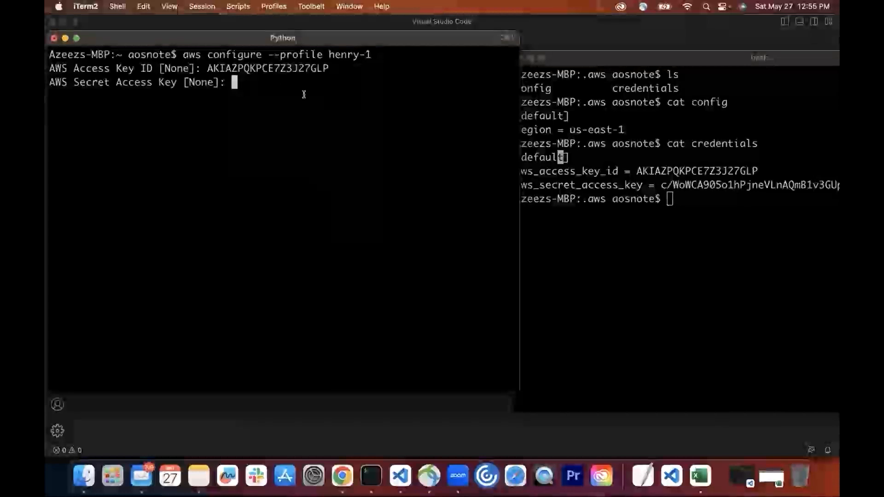
Copy the secret access key from the demo-user-mac_accessKeys spreadsheet in Excel and enter it at the profile's AWS Secret Access Key prompt.
left_click(700, 475)
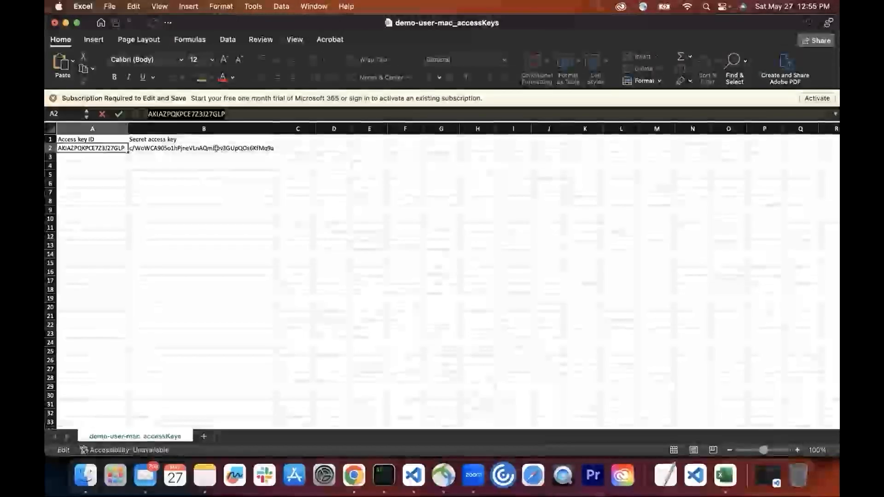
left_click(216, 148)
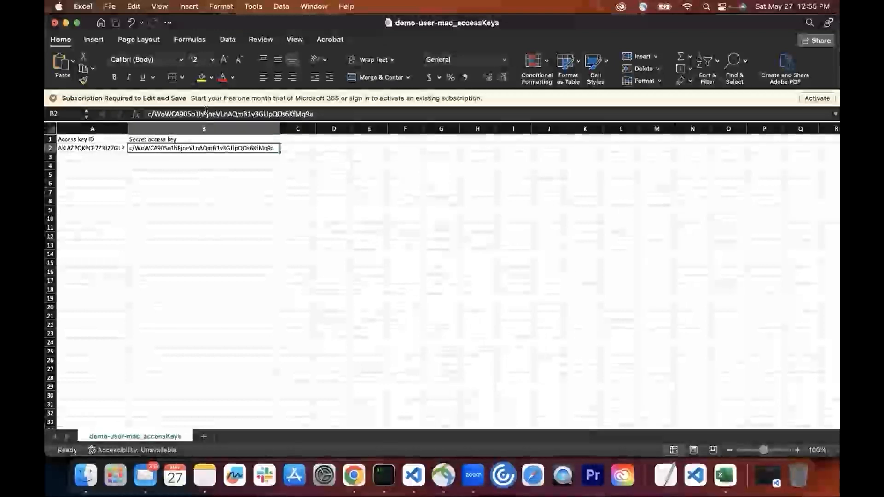
double_click(206, 113)
right_click(207, 113)
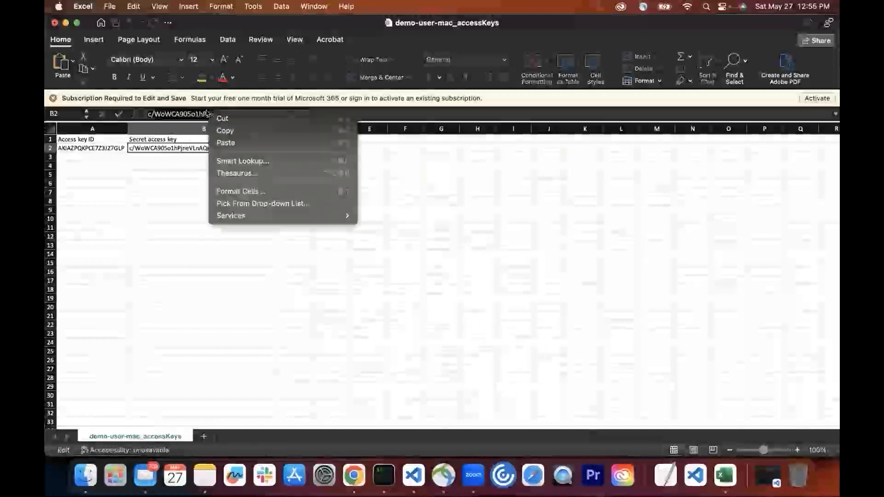
left_click(225, 131)
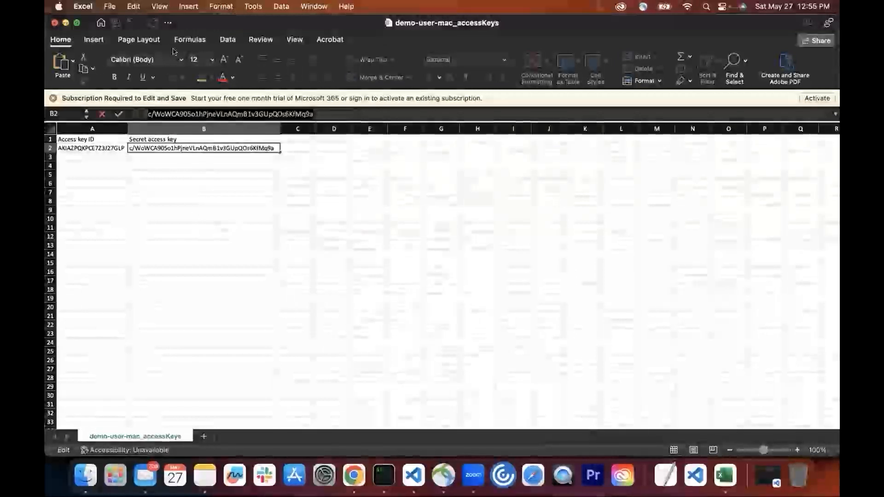
key("super+Tab")
right_click(236, 83)
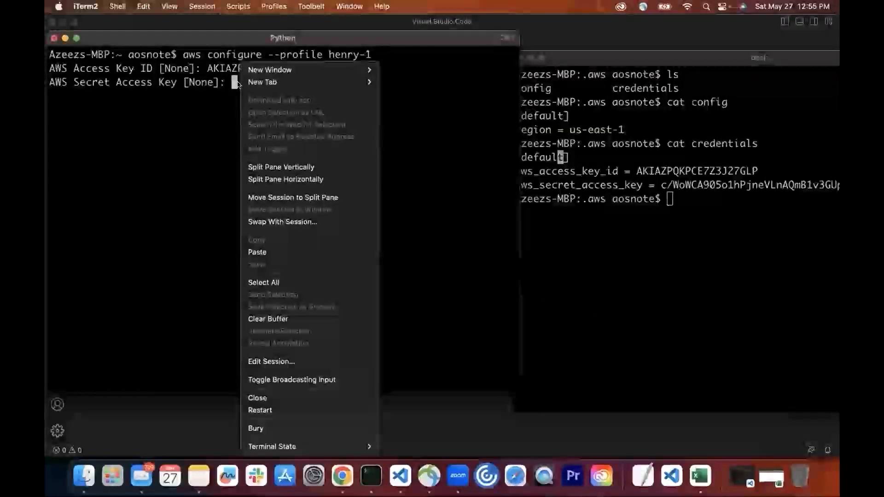
left_click(278, 249)
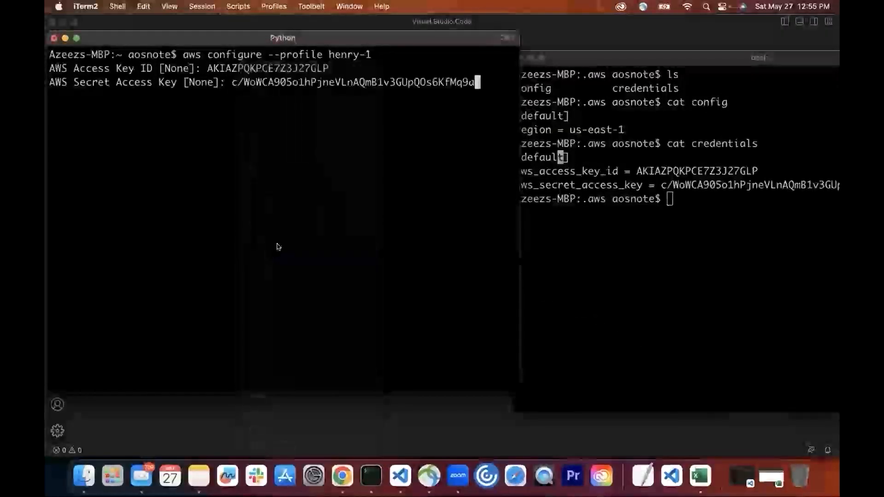
key("Return")
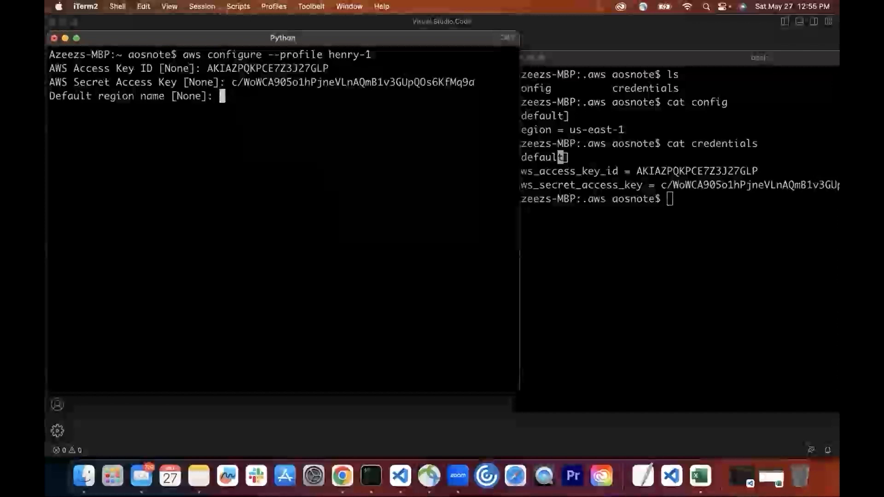
Set the named profile's default region to us-east-1 and leave the default output format empty.
type("us-eats")
key("BackSpace")
key("BackSpace")
key("BackSpace")
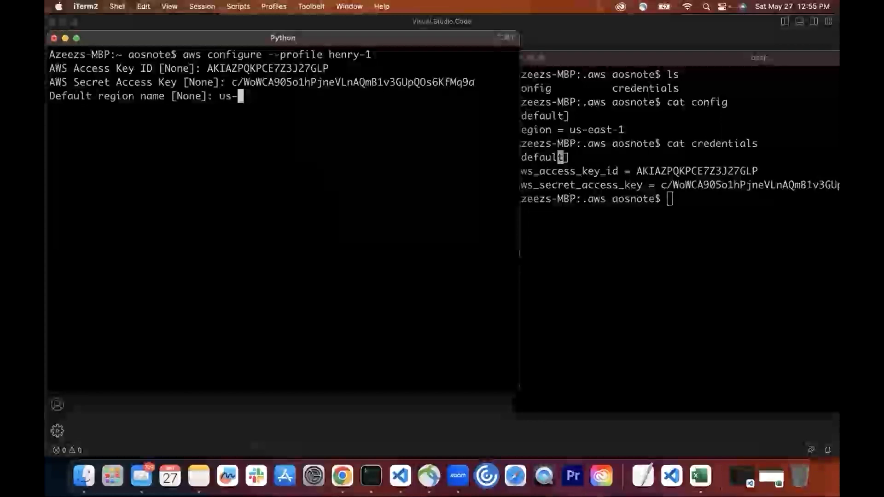
type("ea")
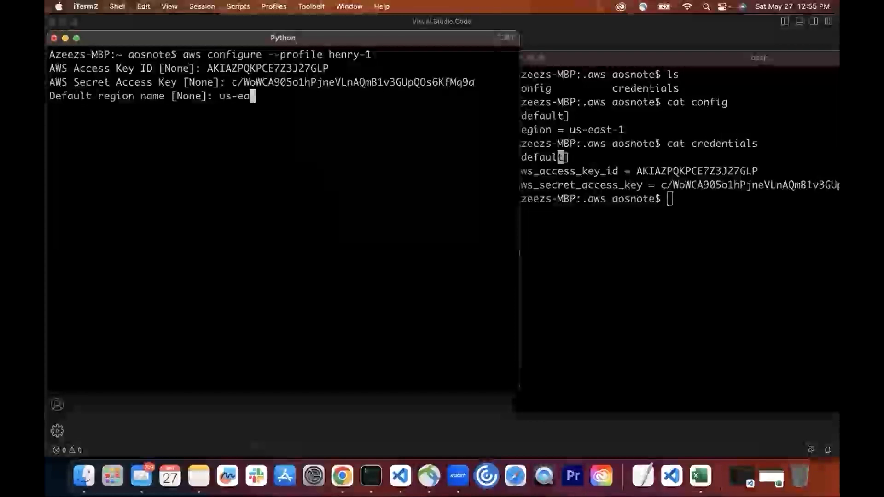
type("st-1")
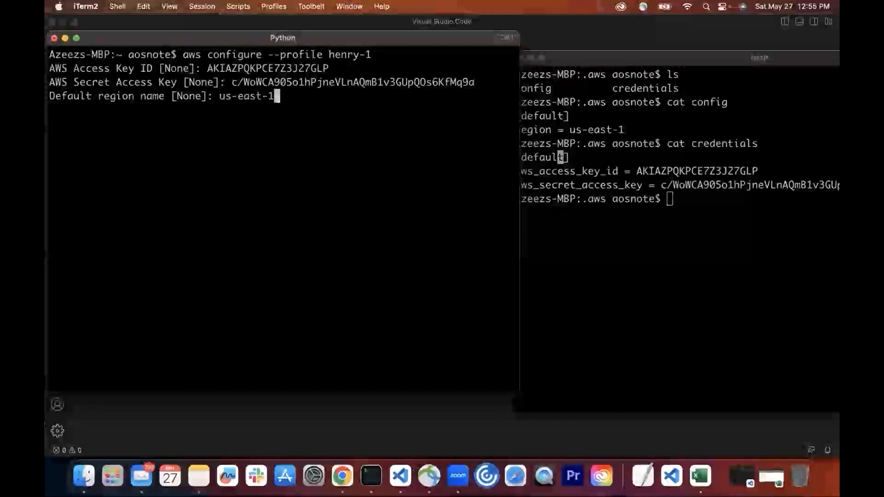
key("Return")
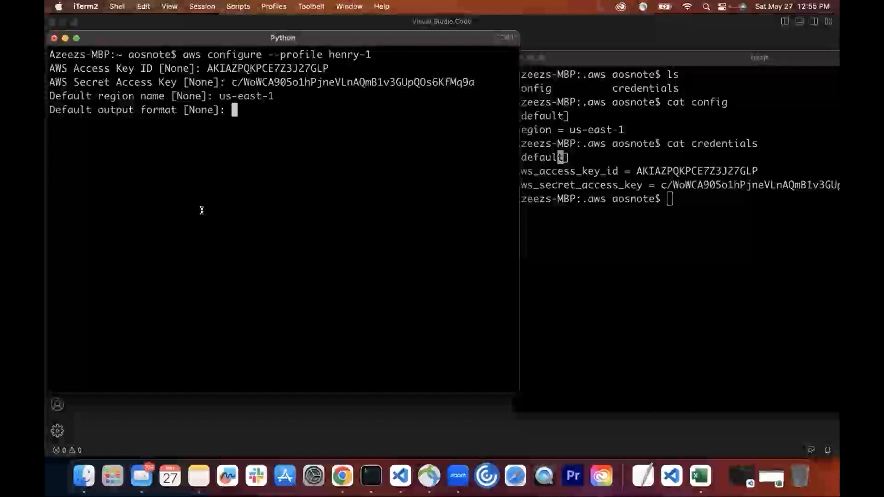
key("Return")
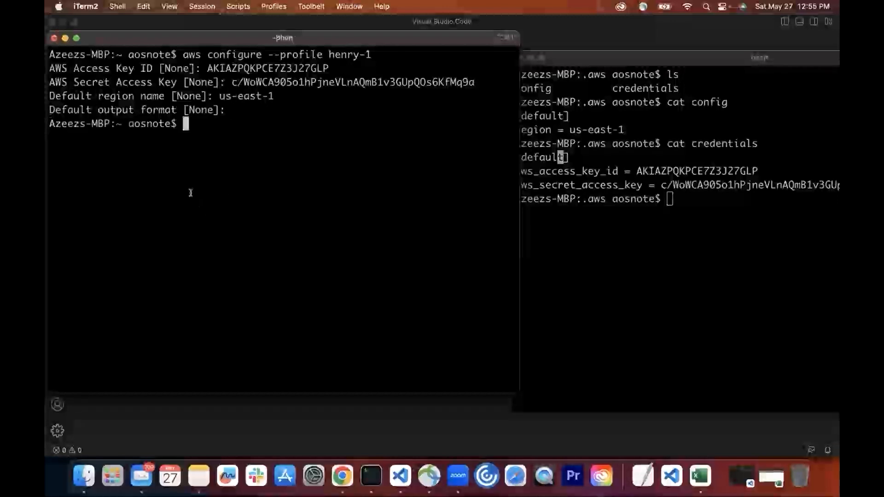
Clear the second terminal window and list the .aws directory's files, checking for the config and credentials files.
left_click(686, 203)
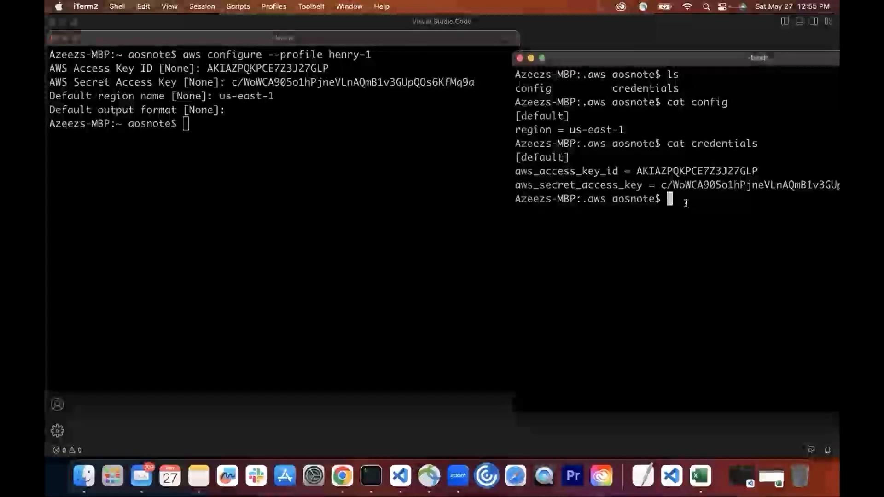
key("Return")
key("Return")
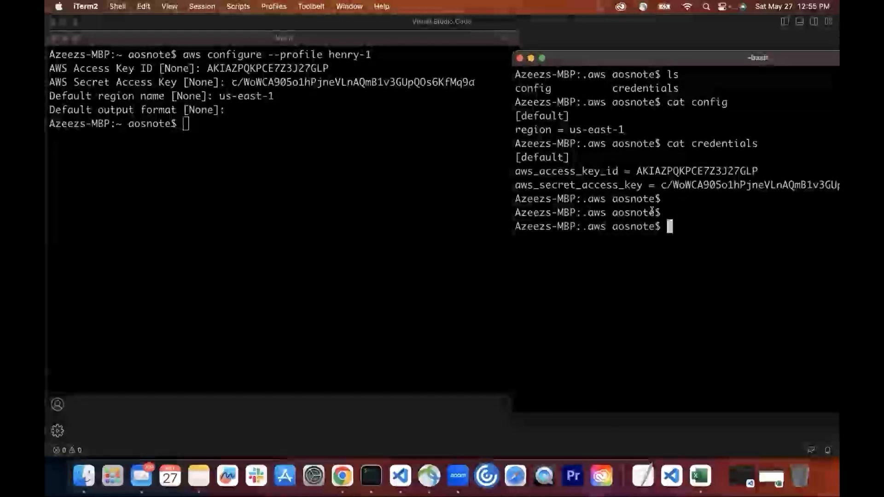
type("clear")
key("Return")
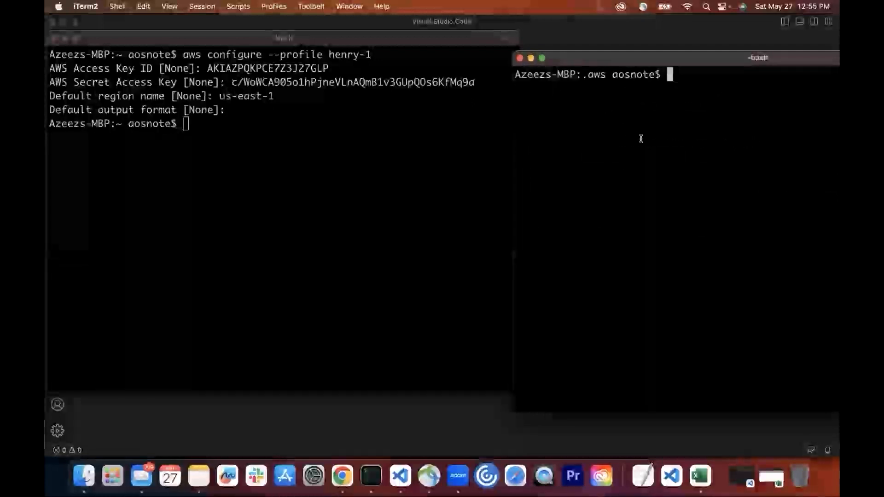
type("ls")
key("Return")
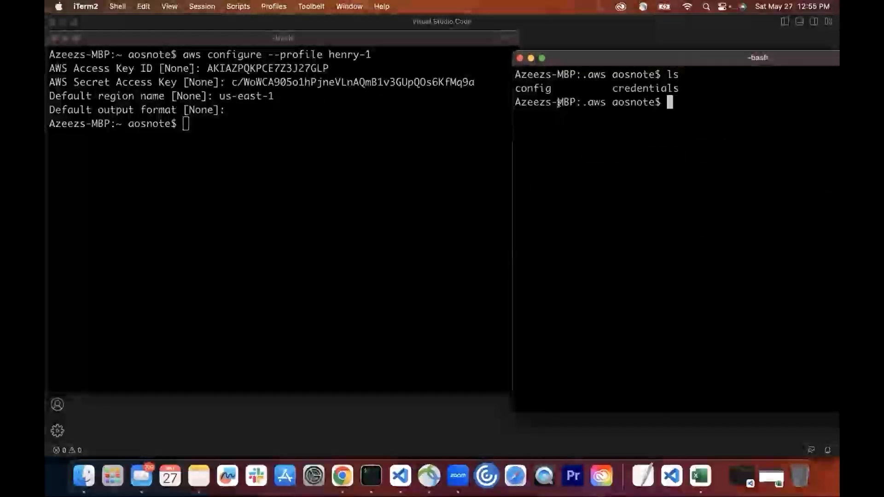
left_click_drag(551, 88, 507, 87)
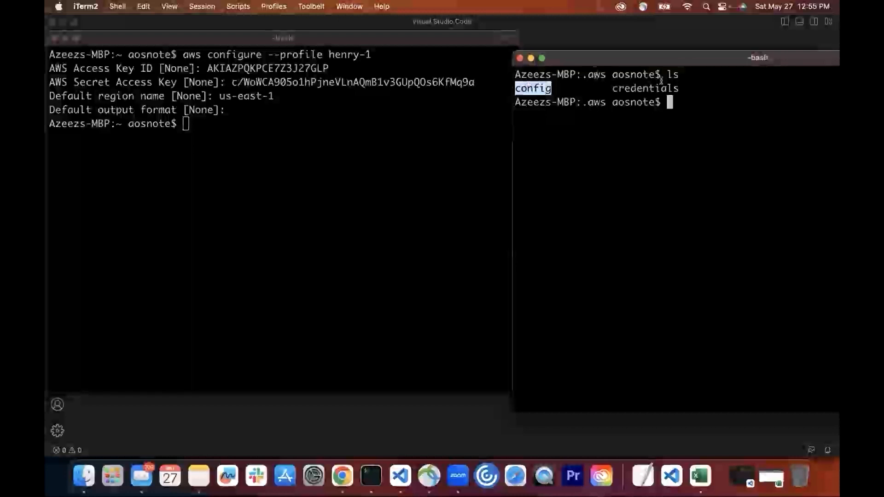
Print the .aws config file in the second terminal window and check the region entries for the default and named profiles.
left_click(675, 101)
type("cat c")
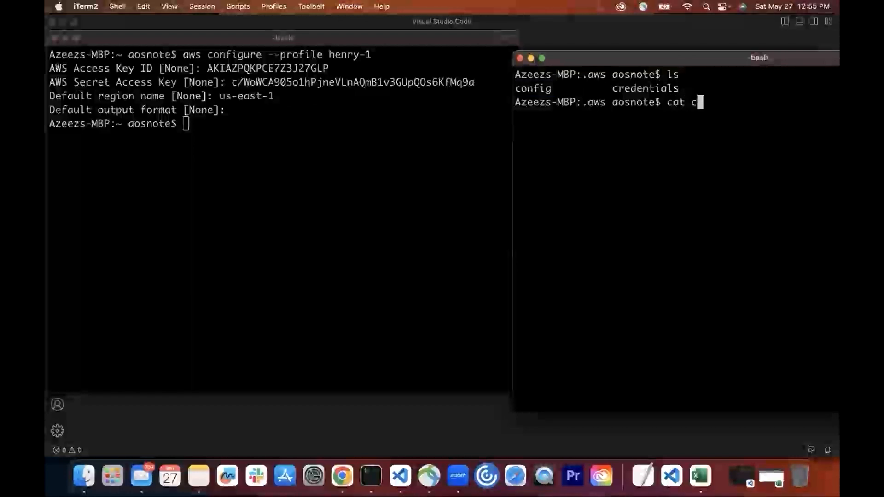
type("on")
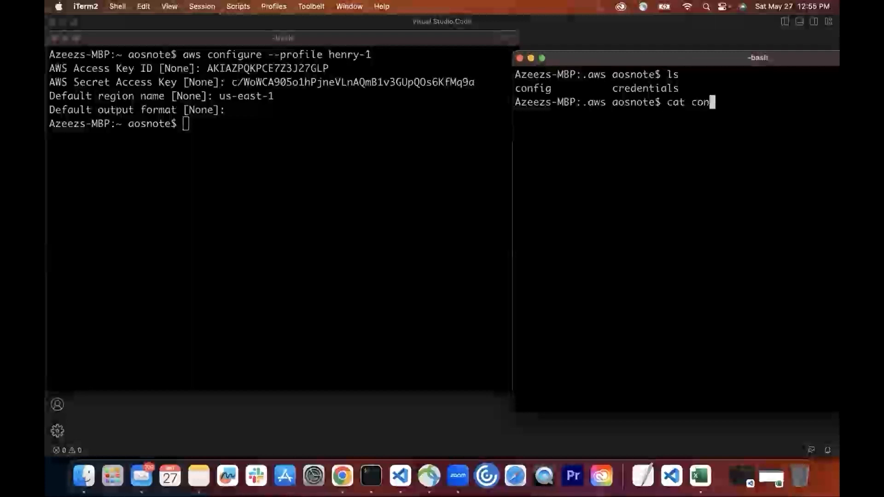
type("f")
key("Tab")
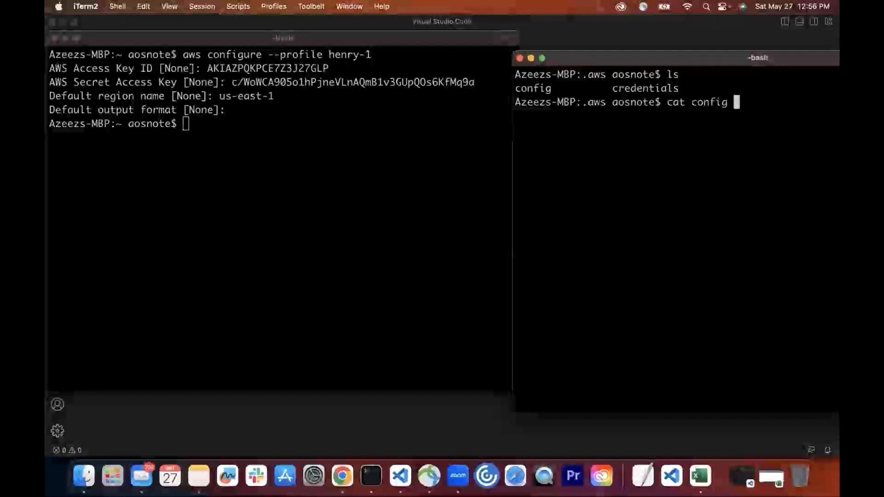
key("Return")
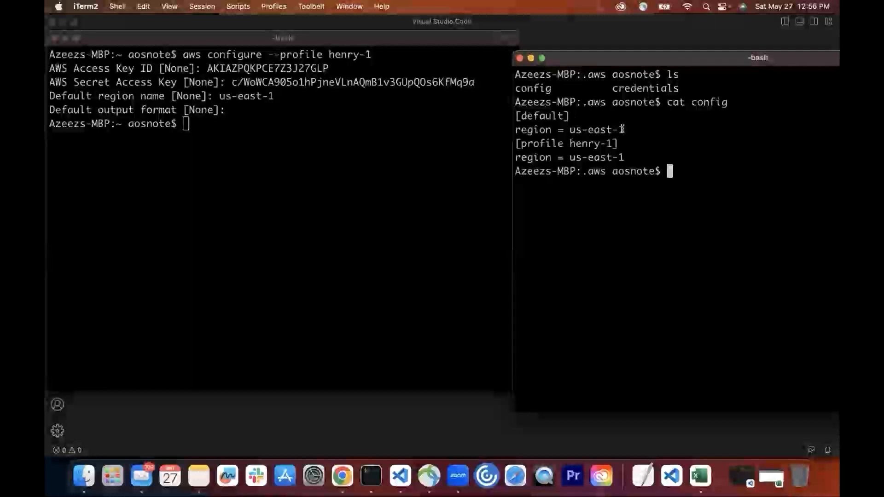
left_click_drag(622, 130, 515, 115)
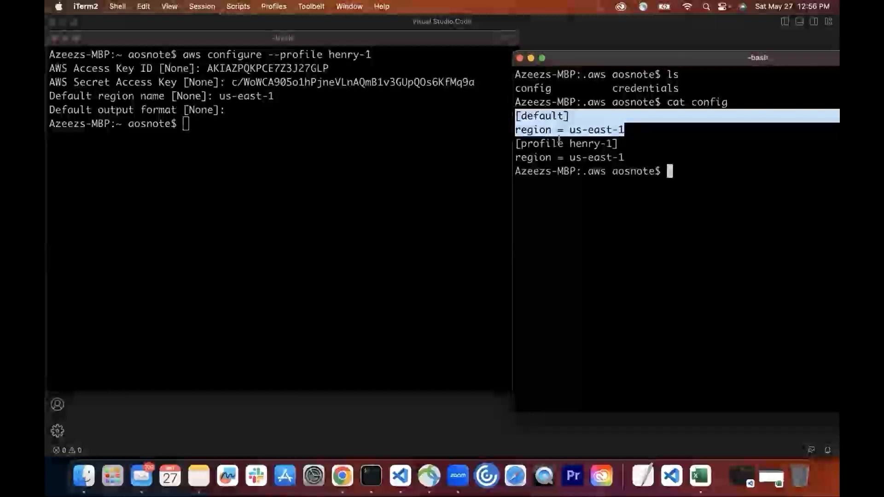
left_click_drag(626, 157, 515, 144)
left_click(701, 175)
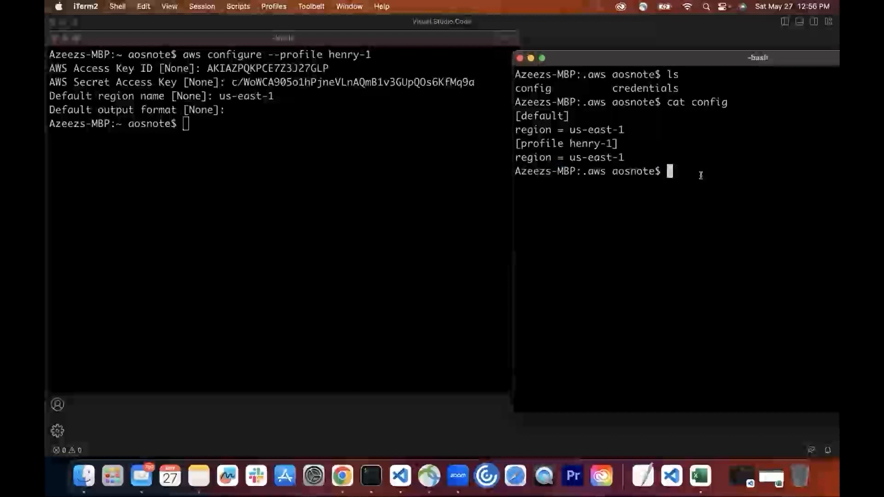
Print the .aws credentials file, widen the terminal window to fit its lines, and compare the default and named profile entries.
left_click_drag(661, 88, 614, 88)
left_click(687, 172)
type("cat ")
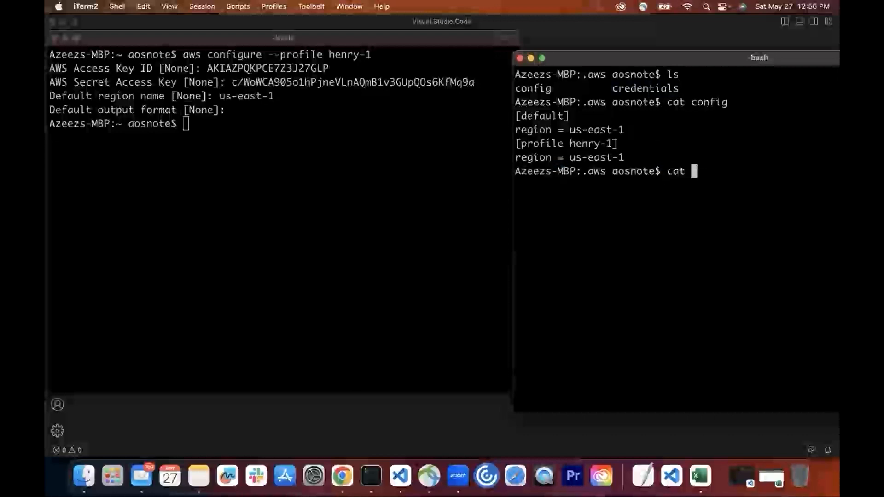
type("cr")
key("Tab")
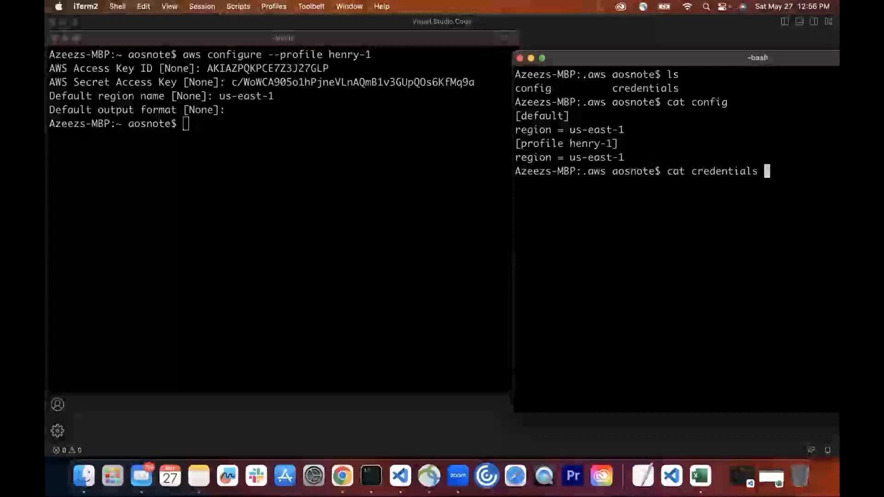
key("Return")
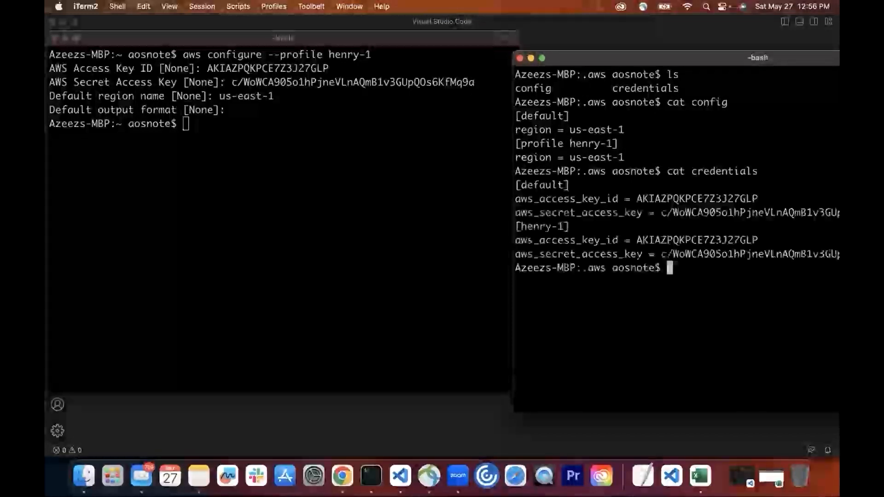
left_click_drag(513, 183, 397, 179)
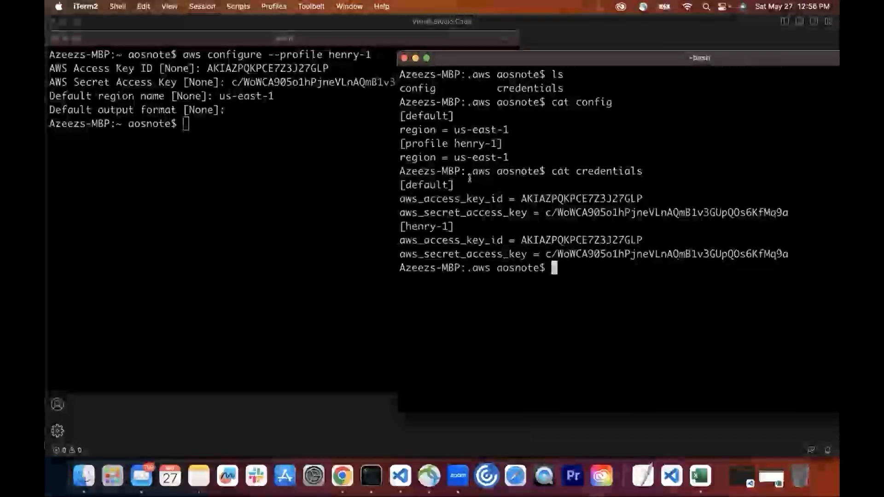
left_click_drag(598, 180, 551, 172)
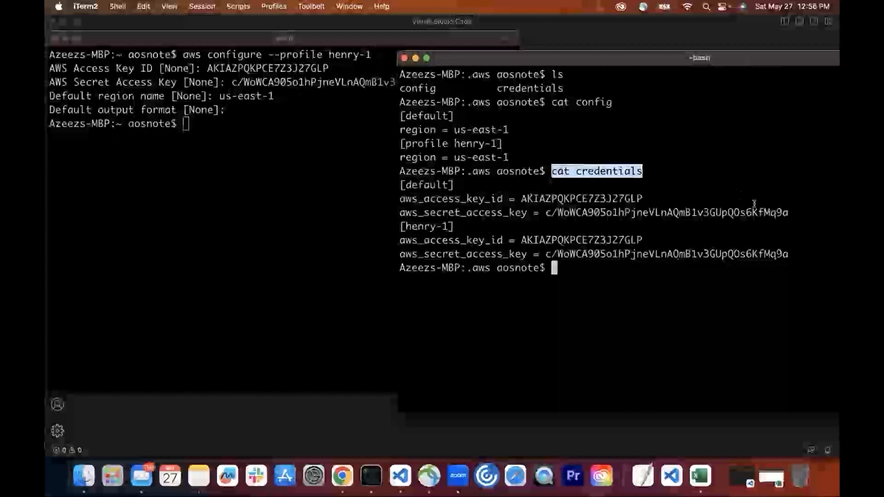
left_click_drag(787, 211, 387, 184)
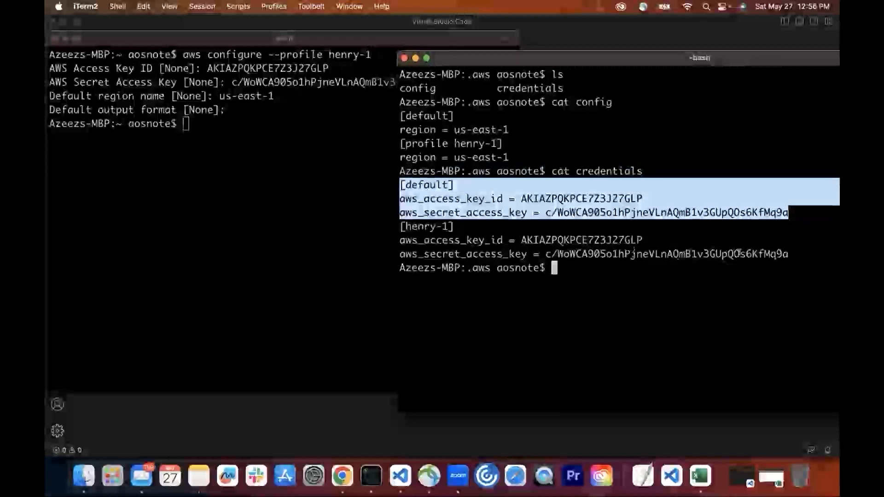
left_click_drag(790, 255, 703, 253)
left_click_drag(656, 237, 379, 223)
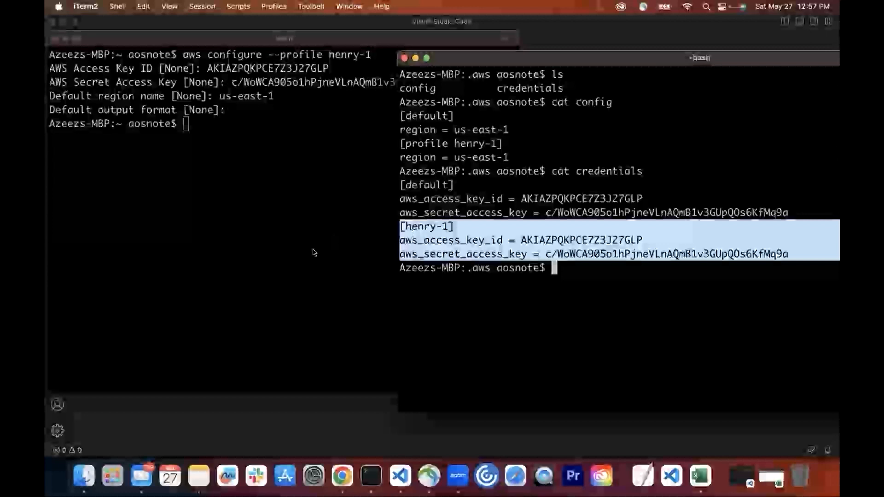
Switch to Chrome, find the IAM service in the AWS console, and open the details of the user demo-user-mac.
left_click(234, 410)
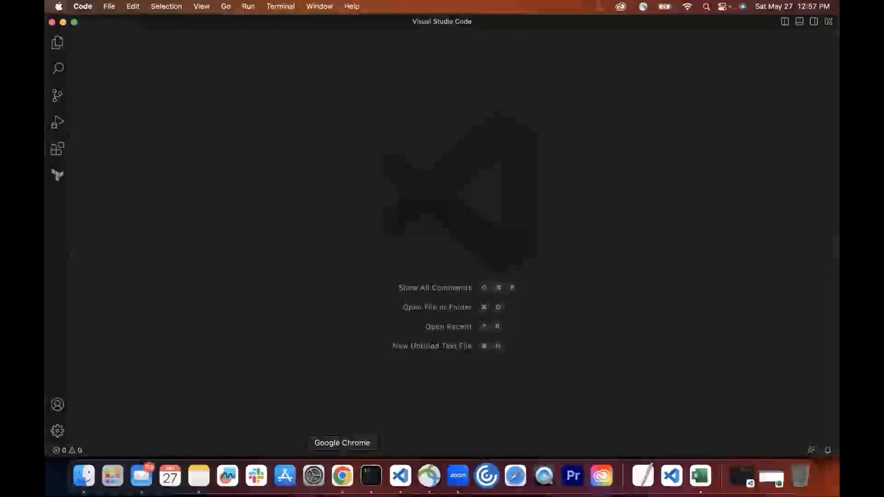
left_click(342, 476)
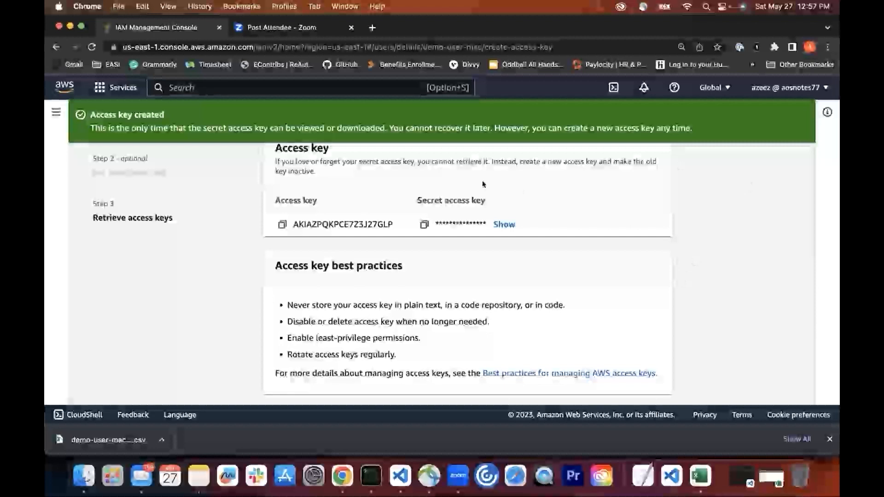
left_click(193, 87)
type("iam")
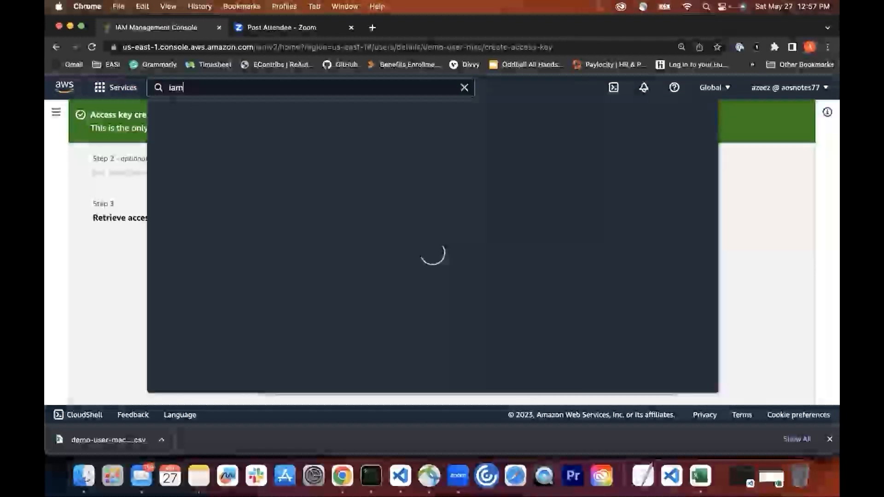
left_click(336, 207)
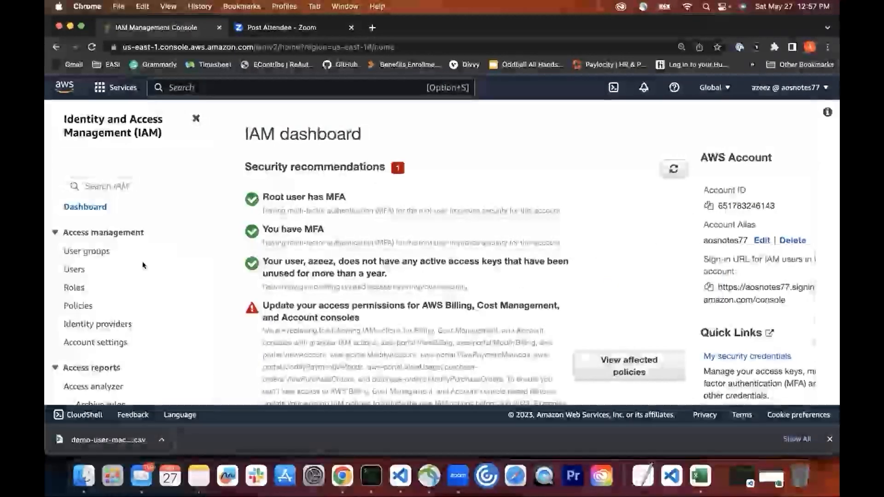
left_click(74, 270)
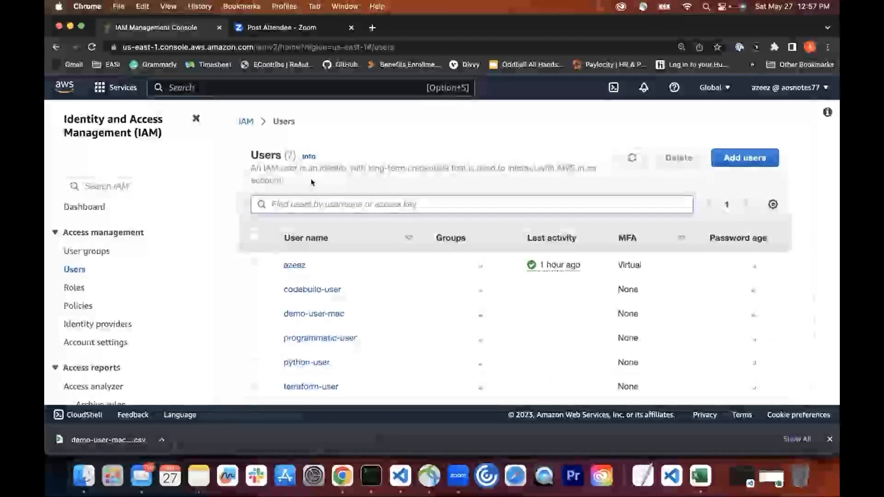
scroll(373, 190, "down", 1)
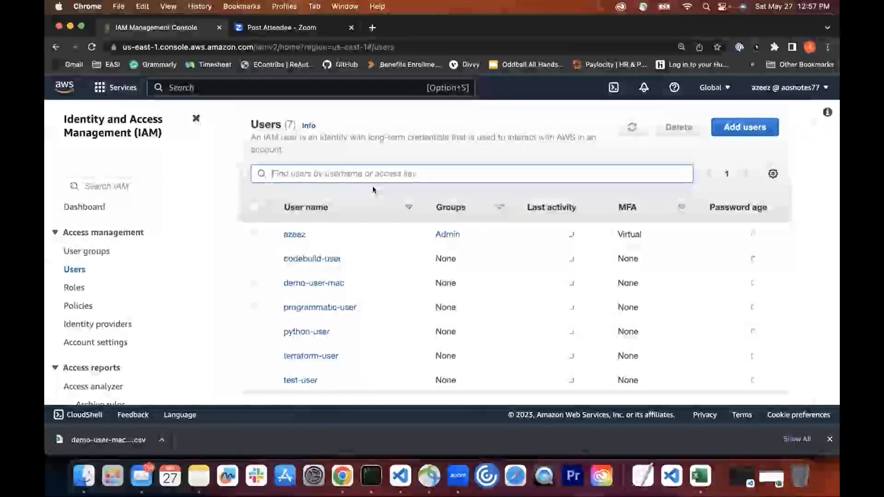
left_click(307, 282)
scroll(311, 281, "down", 2)
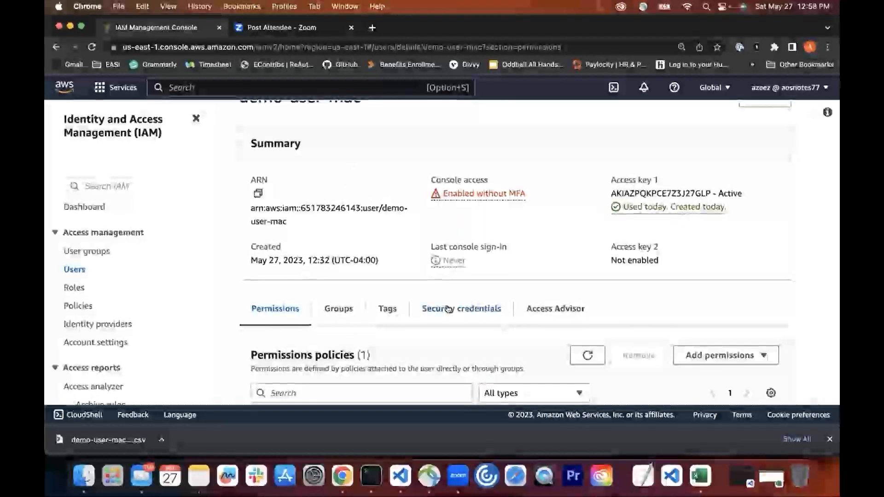
Deactivate the access key listed in demo-user-mac's security credentials.
left_click(448, 309)
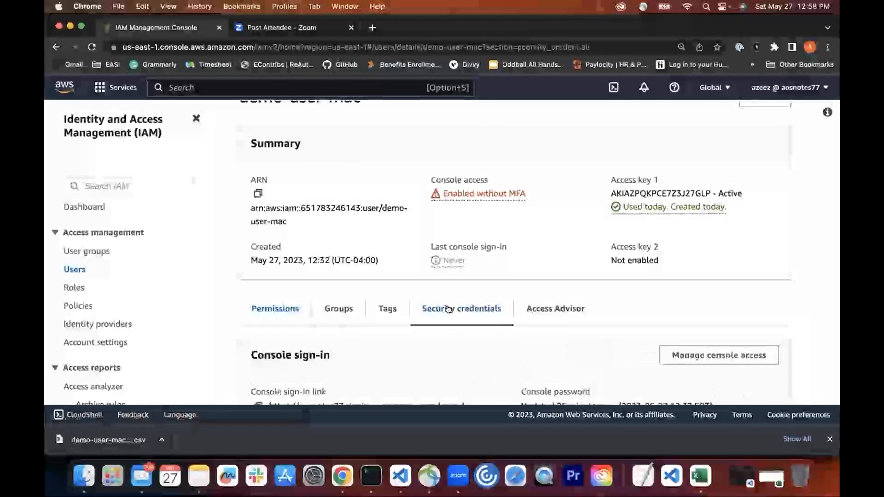
scroll(488, 199, "down", 4)
scroll(488, 199, "down", 12)
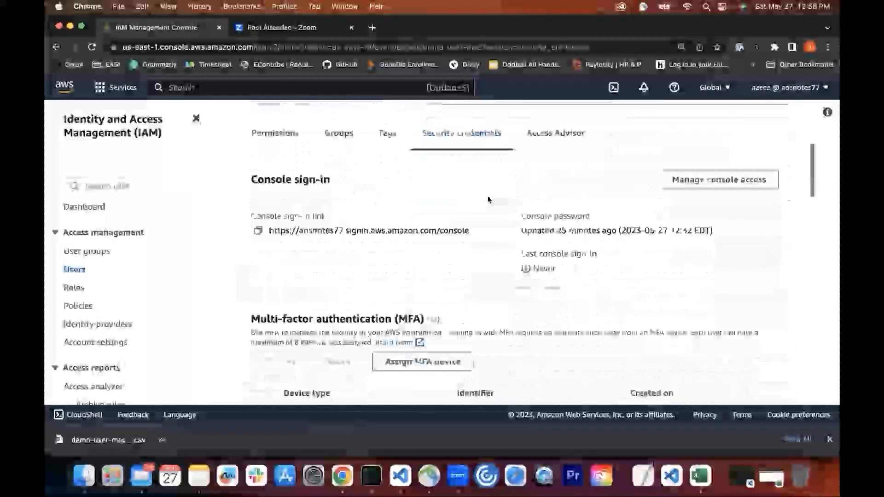
scroll(489, 200, "down", 4)
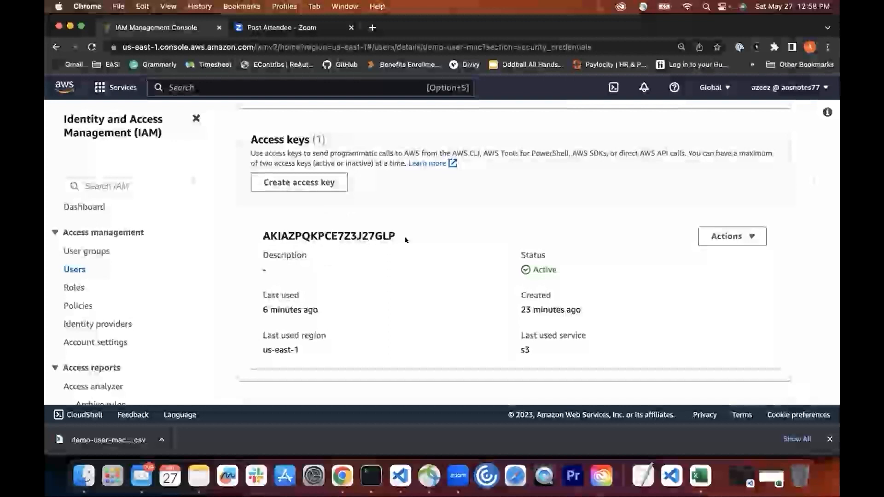
left_click_drag(547, 255, 509, 253)
scroll(409, 282, "up", 1)
scroll(408, 282, "down", 1)
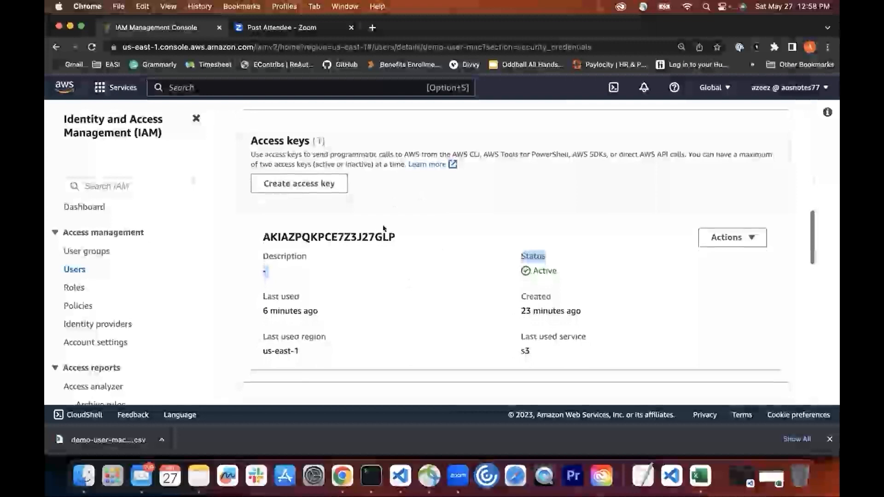
left_click(754, 240)
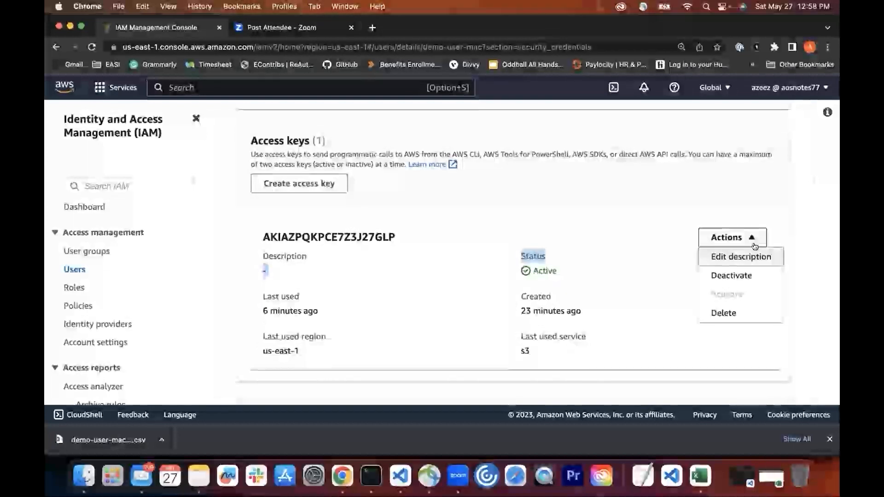
left_click(724, 277)
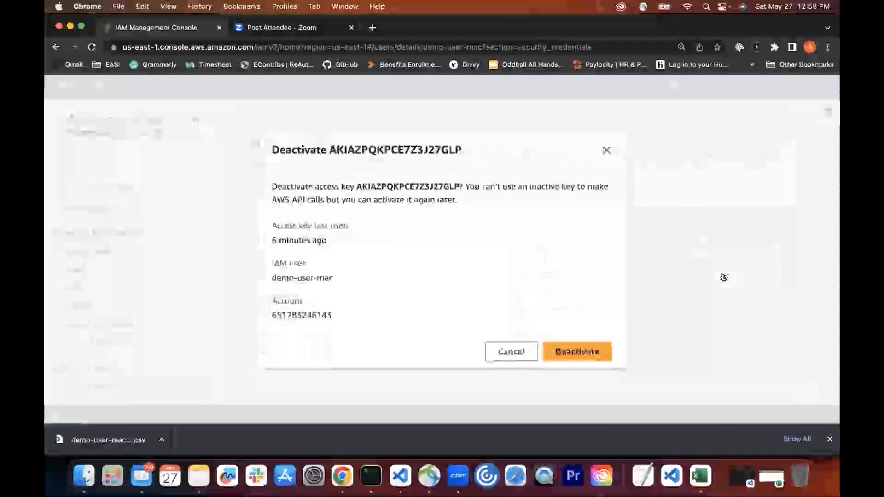
left_click(559, 351)
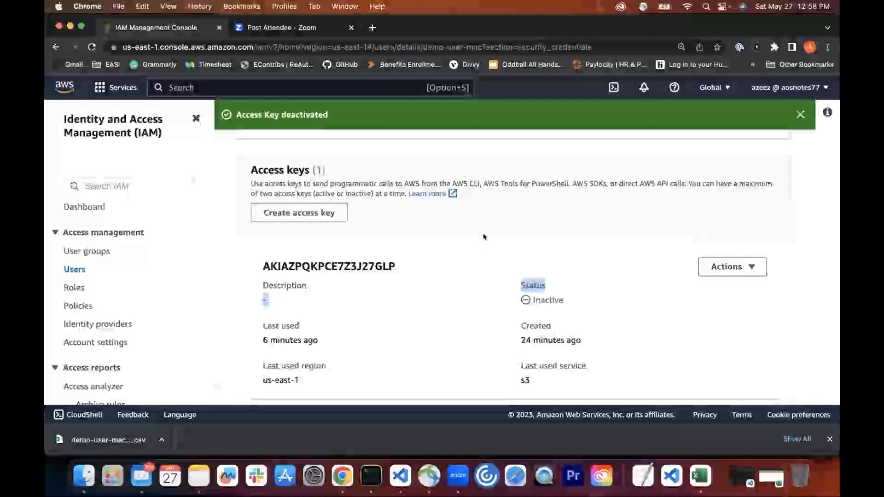
Switch to iTerm2, run aws s3 ls to test S3 access with the deactivated key, and read the response.
left_click(371, 475)
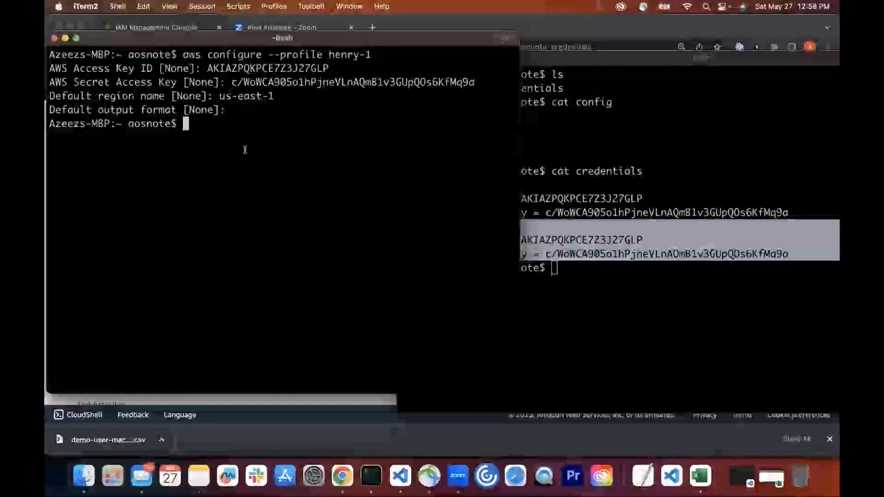
type("aws")
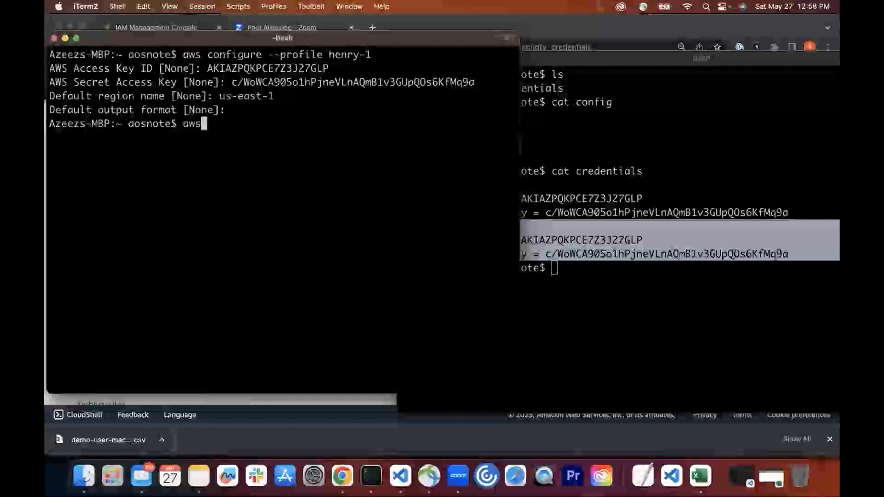
type("s3 ls")
key("Return")
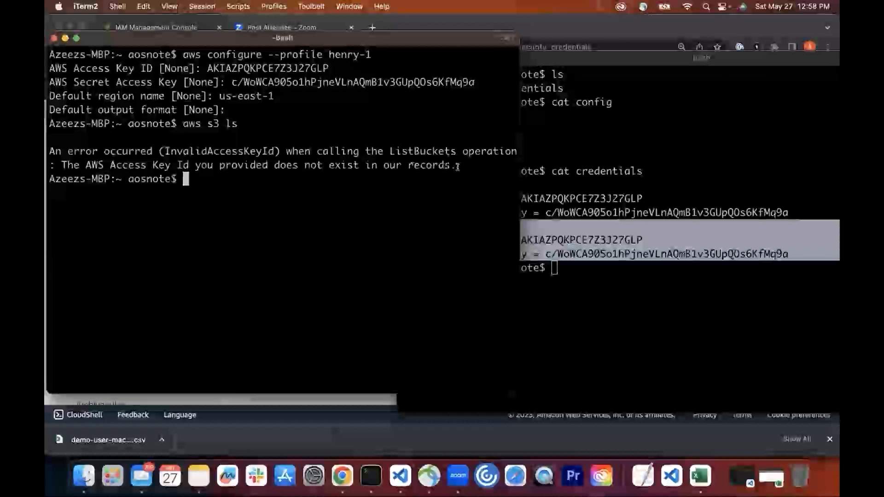
left_click_drag(456, 166, 48, 152)
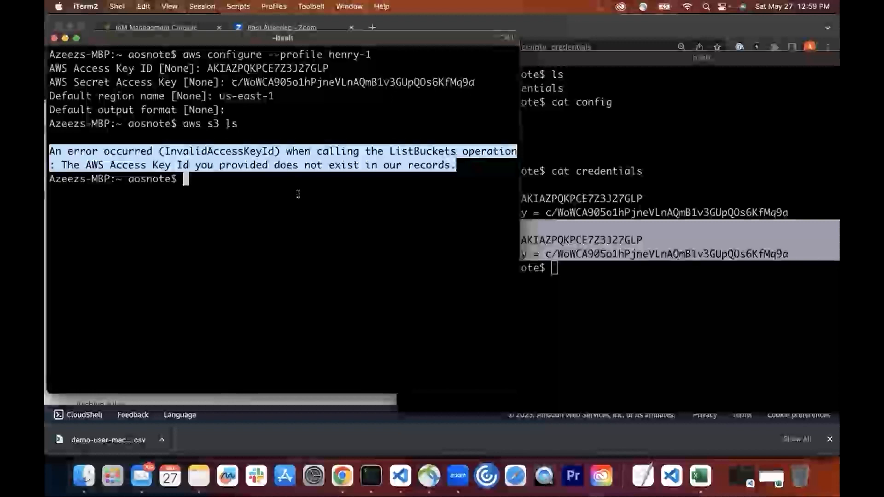
left_click(247, 160)
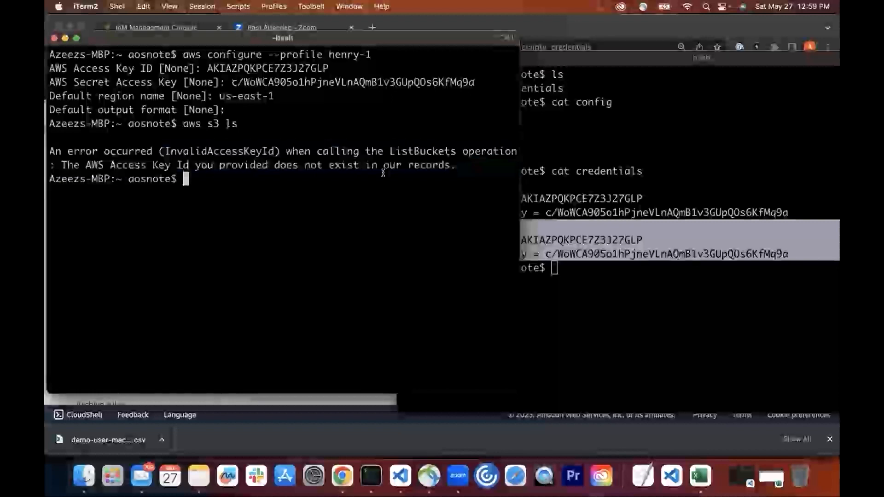
left_click_drag(455, 164, 250, 129)
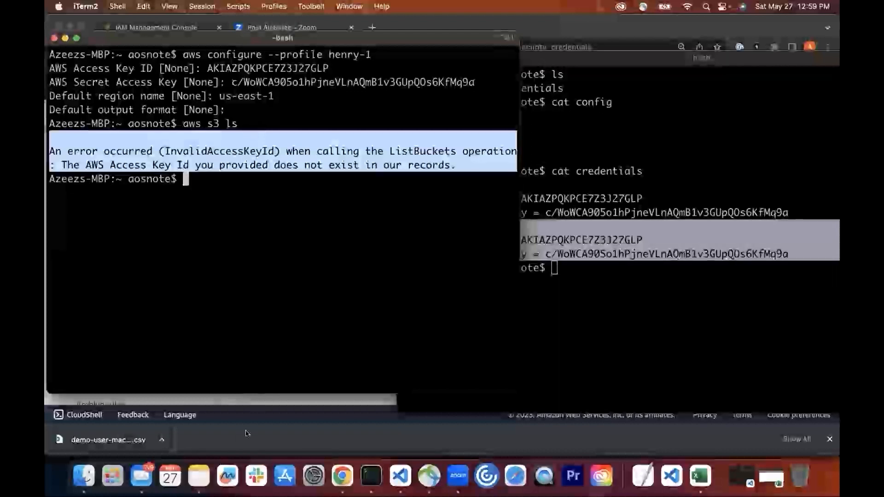
Switch to Chrome and delete demo-user-mac's deactivated access key, entering its access key ID to confirm the deletion.
left_click(342, 476)
scroll(460, 229, "down", 3)
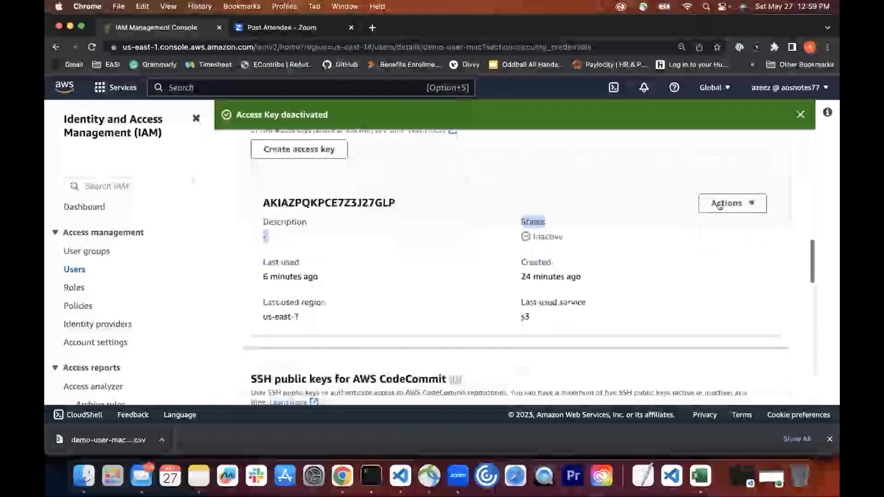
left_click(733, 204)
left_click(706, 276)
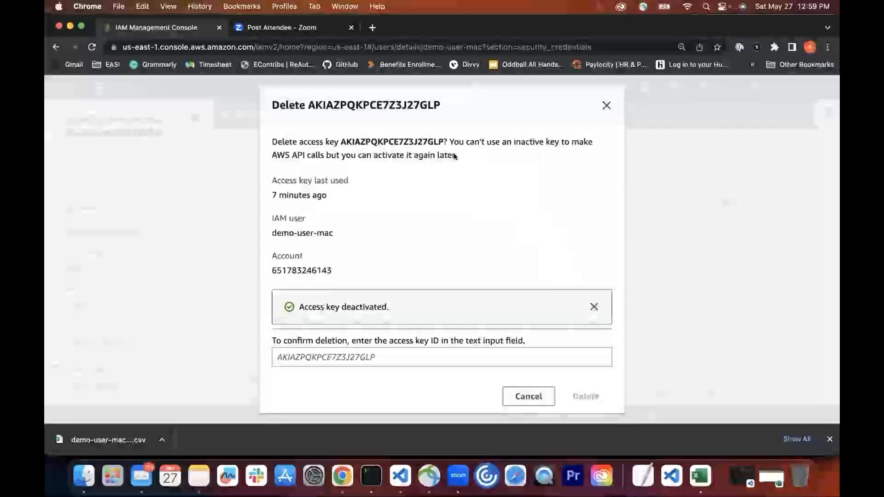
left_click_drag(441, 105, 303, 102)
right_click(321, 106)
left_click(338, 132)
left_click(278, 357)
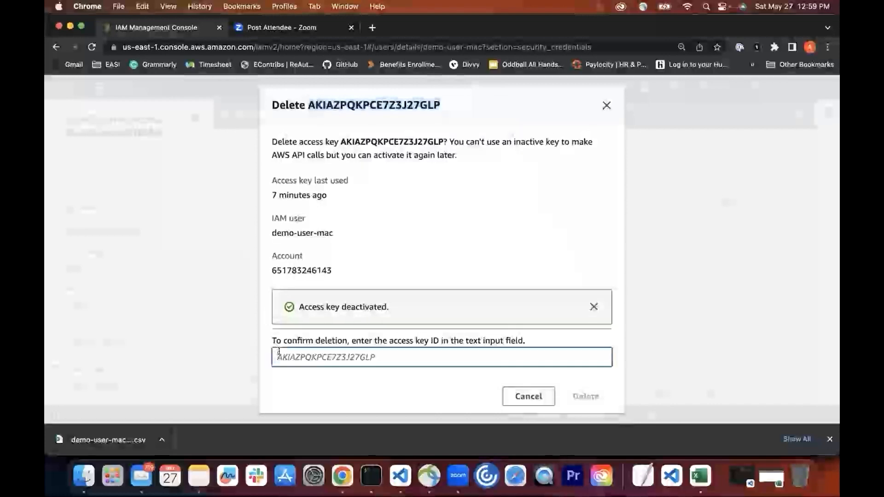
key("super+v")
left_click(592, 402)
Start creating a new access key for demo-user-mac and choose Command Line Interface (CLI) as its use case.
scroll(637, 290, "down", 10)
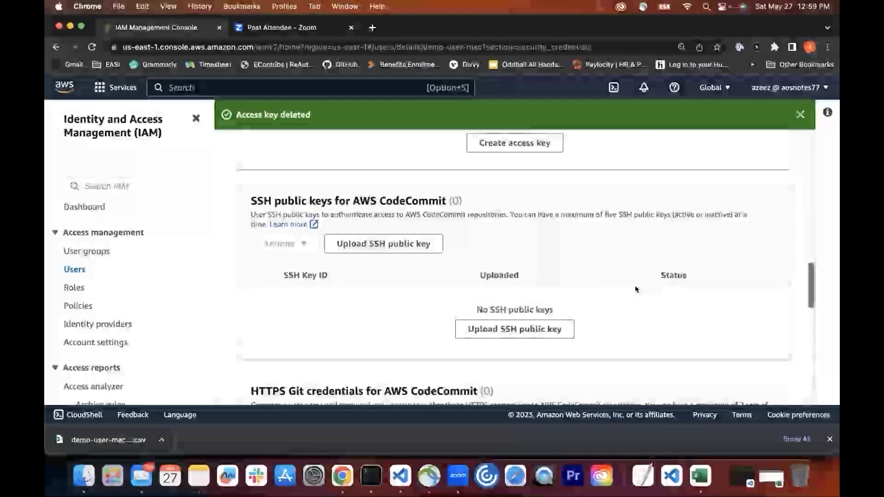
scroll(636, 289, "up", 5)
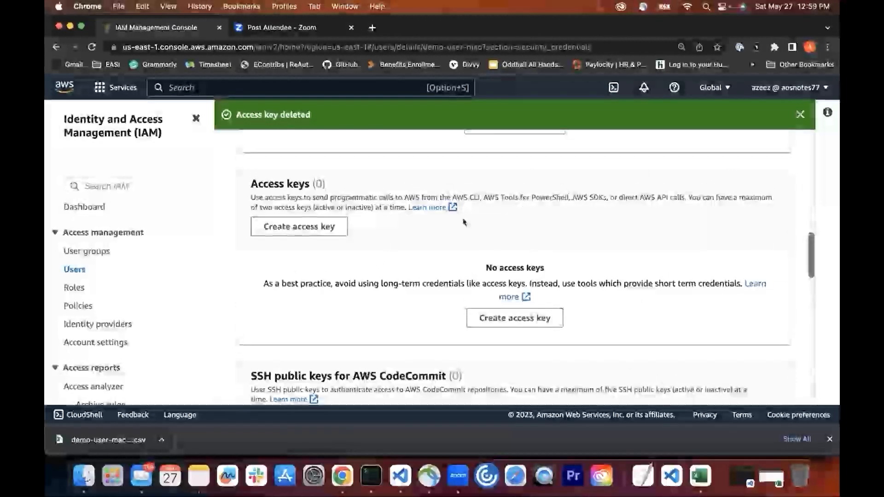
left_click(338, 227)
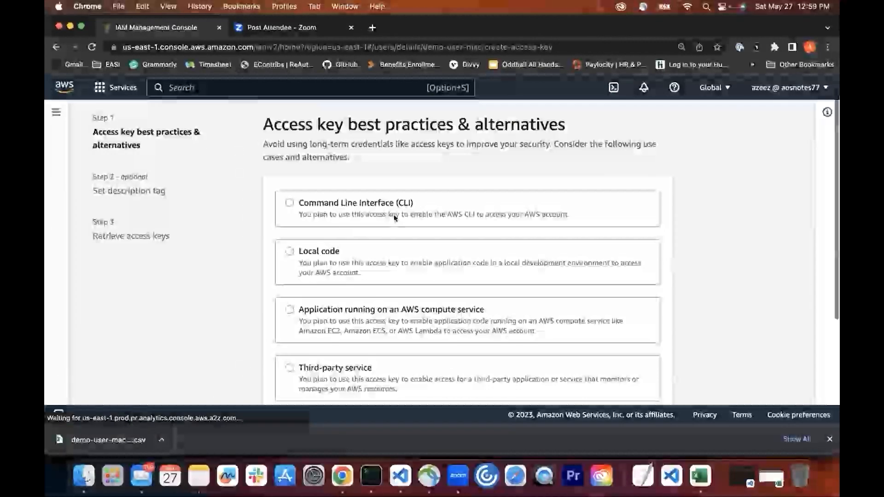
left_click(289, 202)
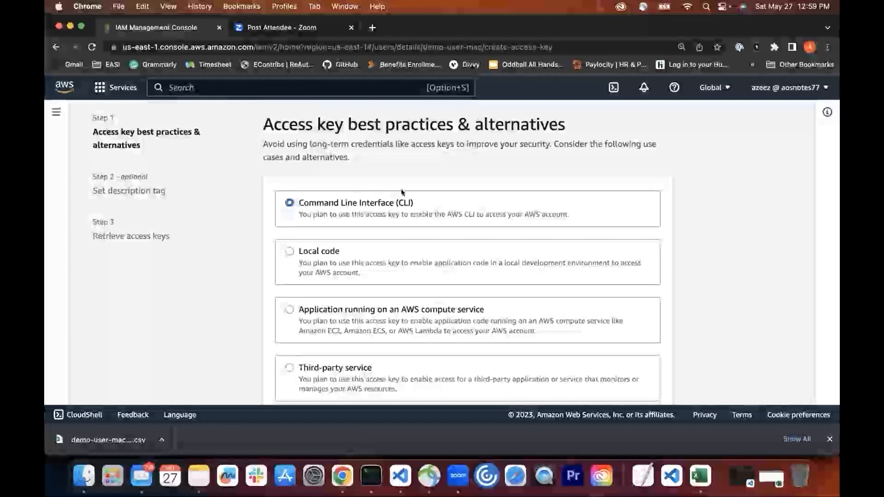